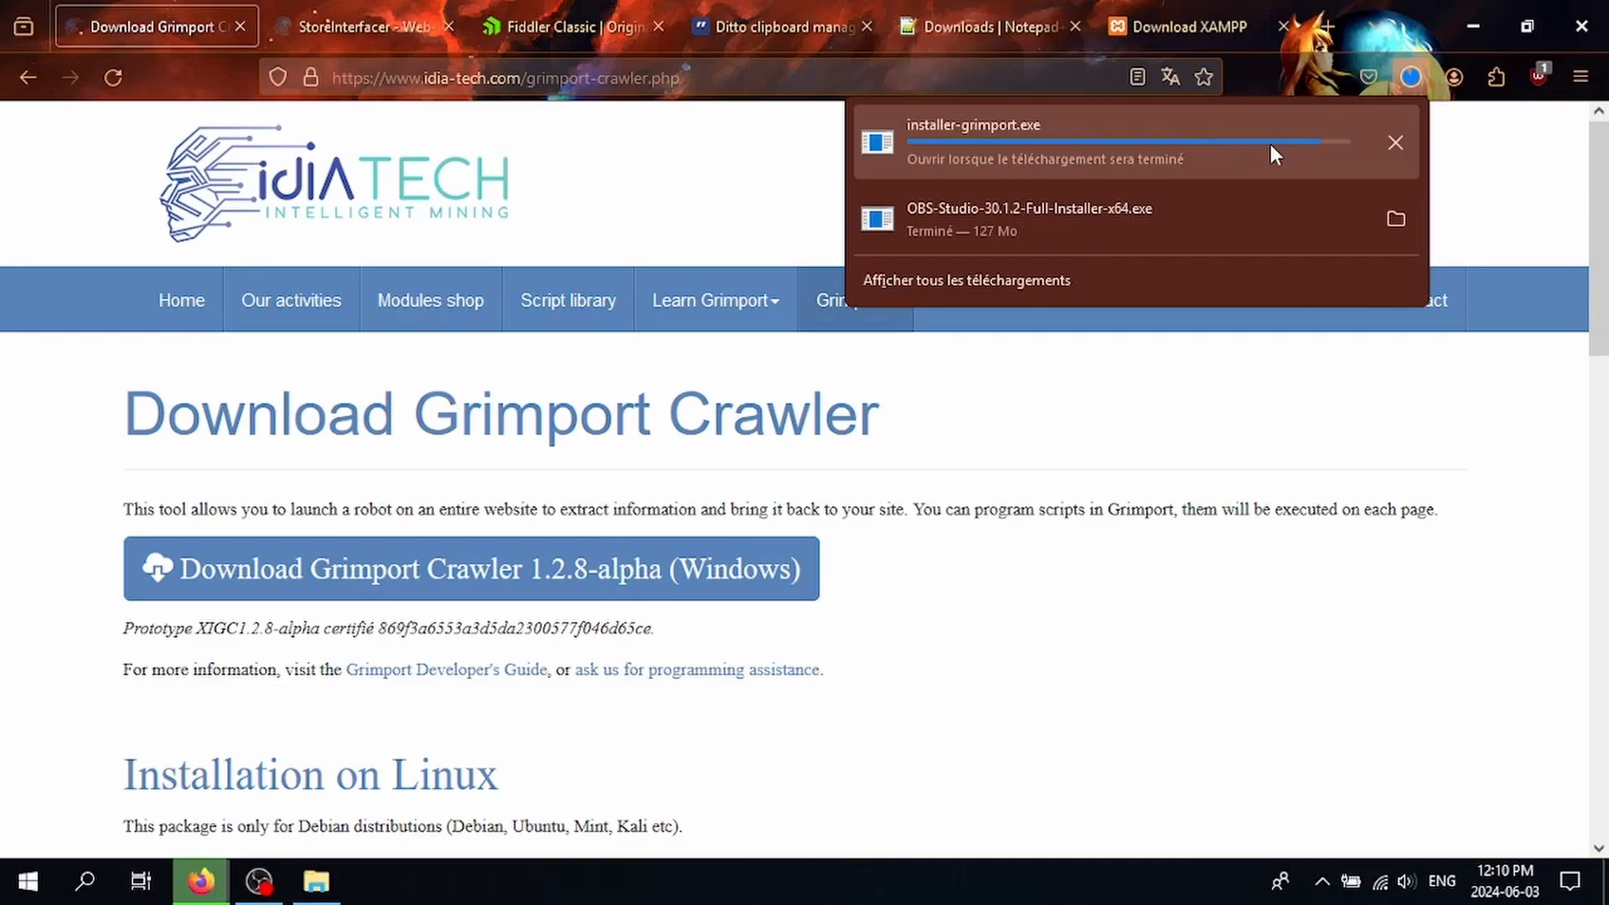
Step: Launch installer-grimport.exe and let it run past the Windows SmartScreen warning
{"action": "left_click", "coordinate": [1271, 144]}
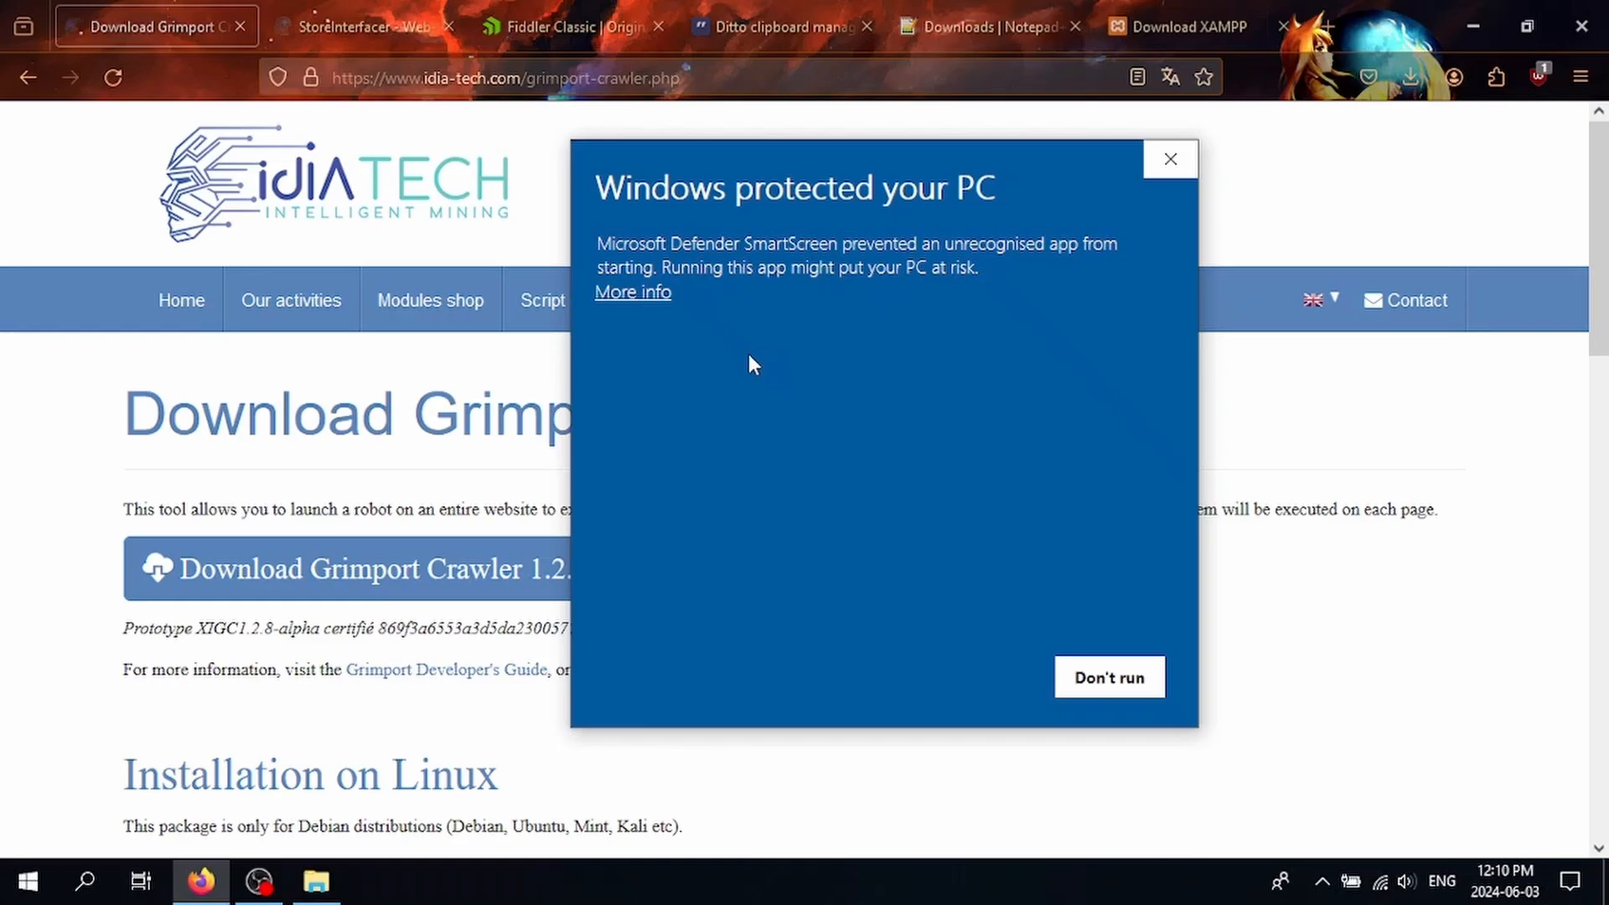
{"action": "left_click_drag", "start_coordinate": [627, 189], "coordinate": [998, 190]}
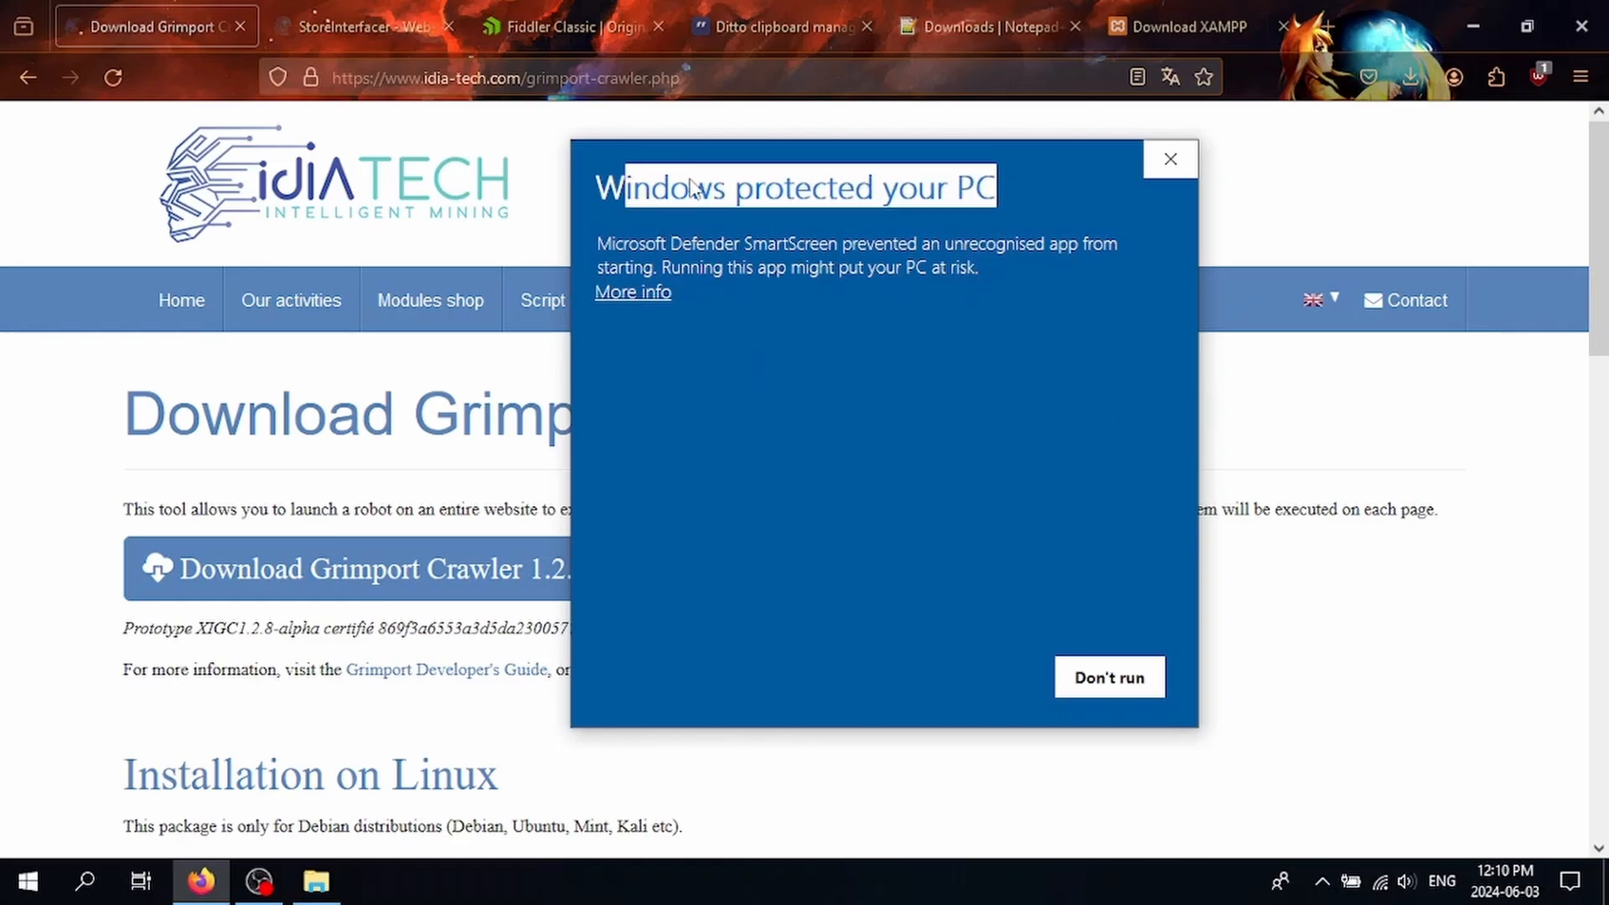
{"action": "left_click", "coordinate": [695, 228]}
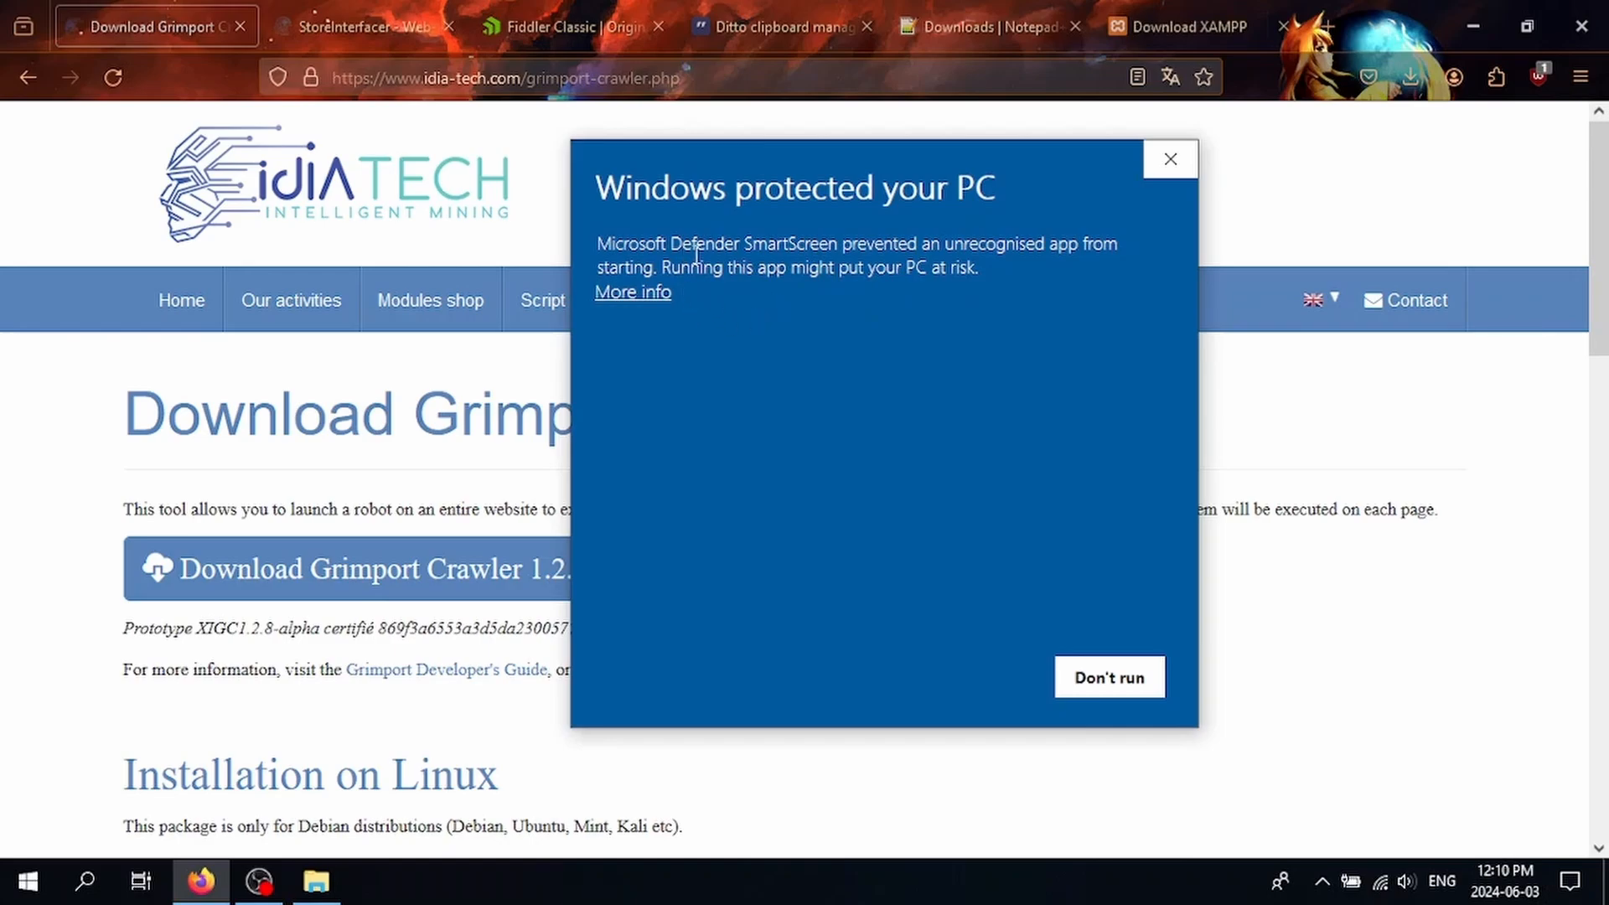
{"action": "left_click", "coordinate": [665, 294]}
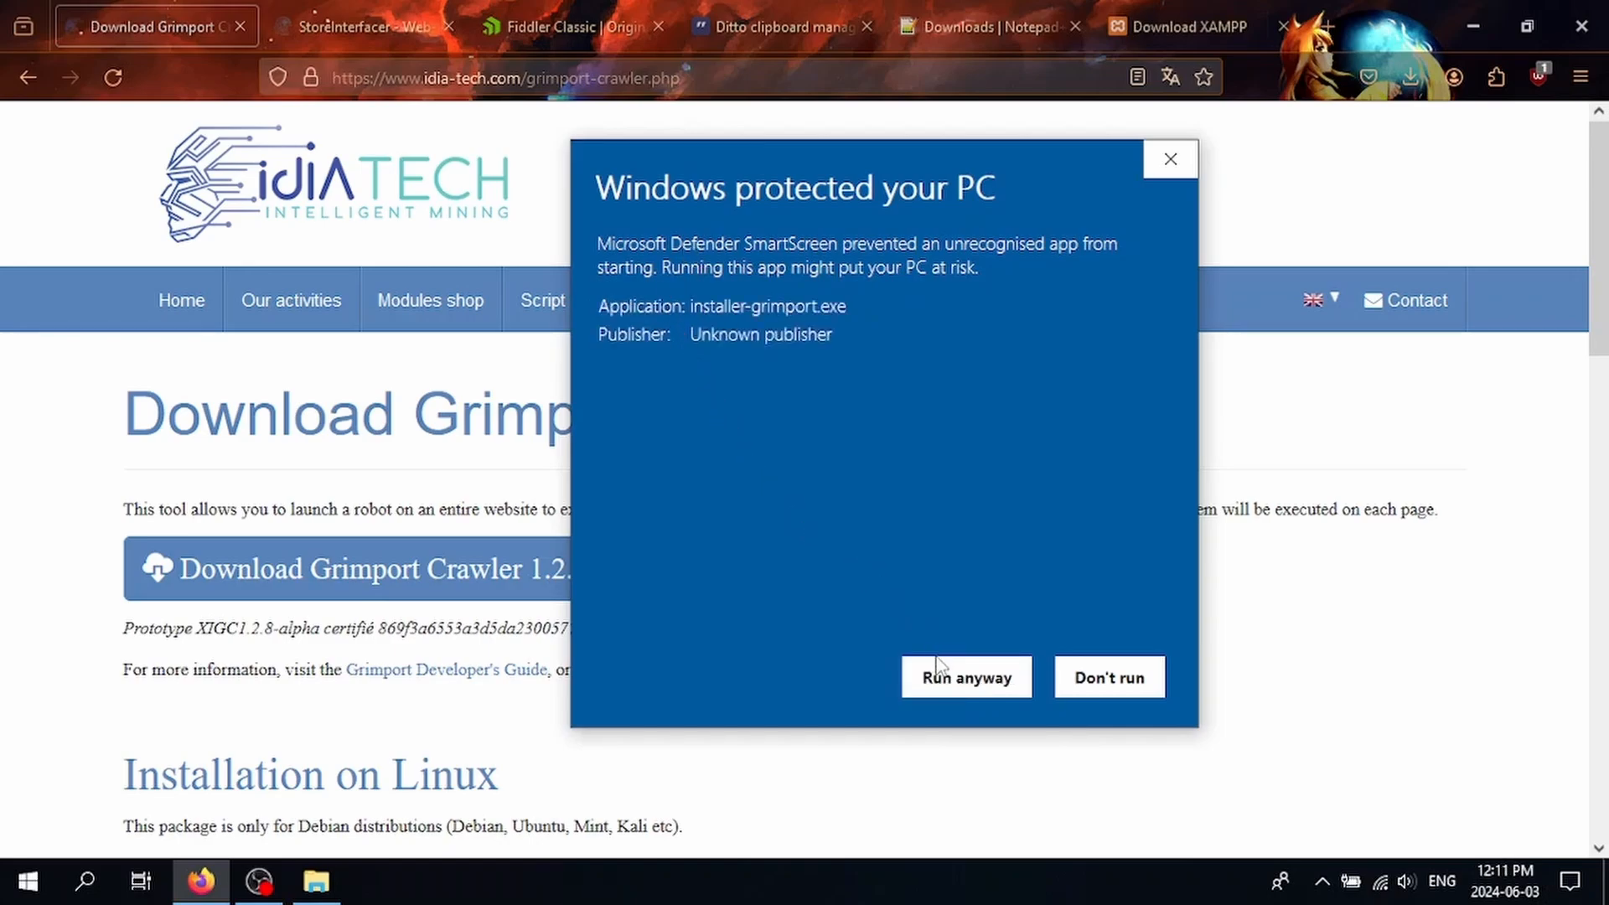
{"action": "left_click", "coordinate": [960, 681]}
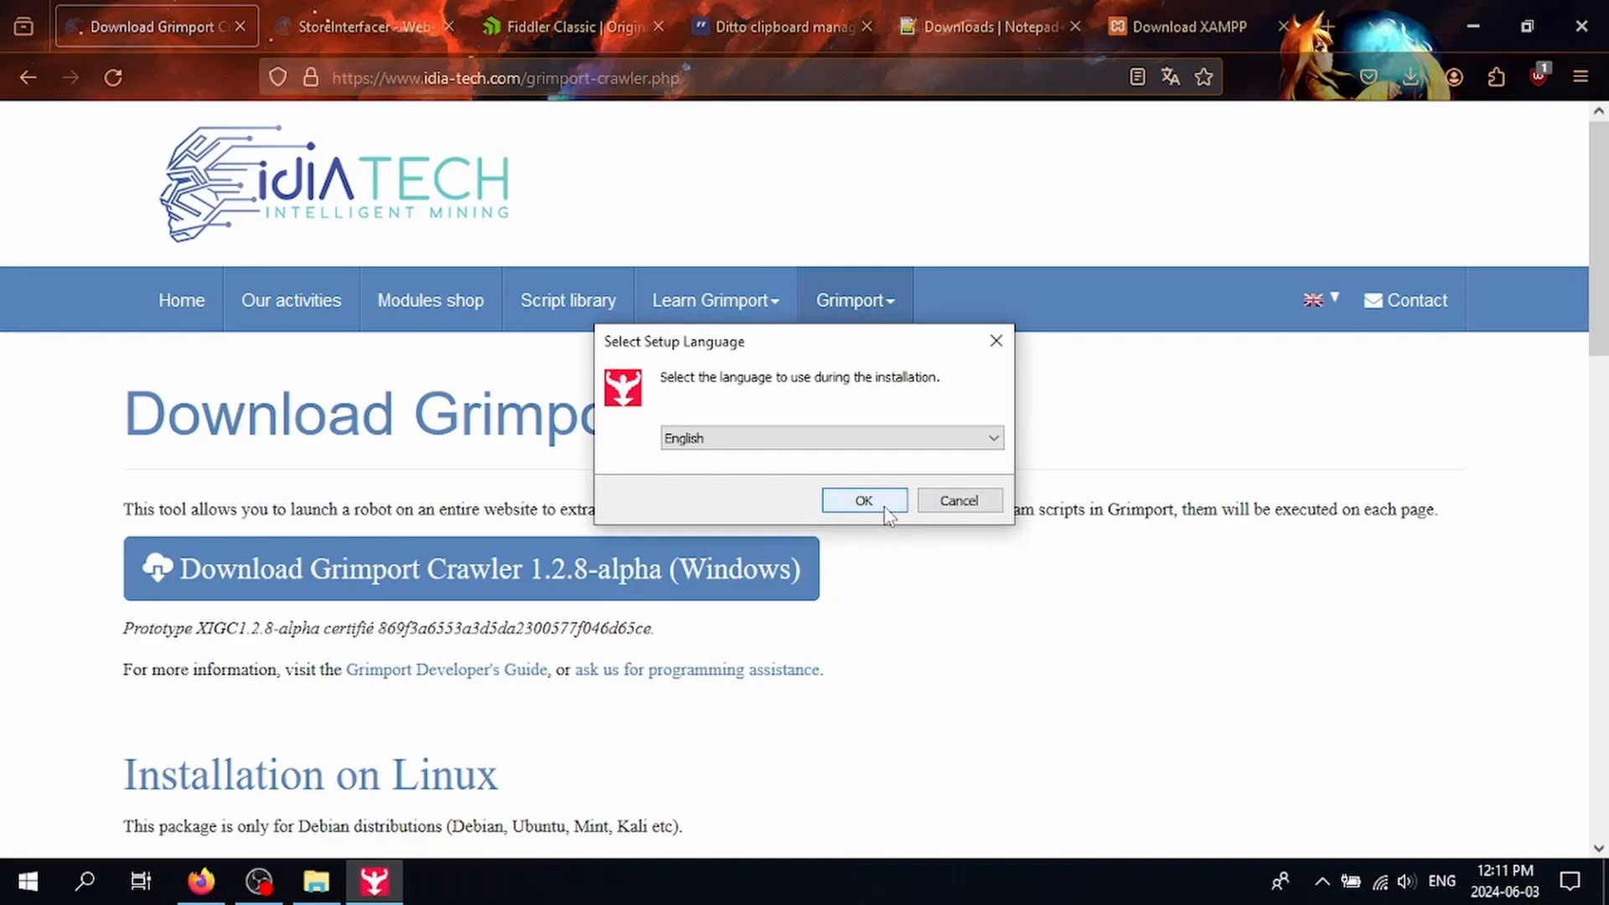
Step: Keep English as the setup language and continue
{"action": "left_click", "coordinate": [894, 445]}
{"action": "scroll", "coordinate": [869, 518], "scroll_direction": "up", "scroll_amount": 4}
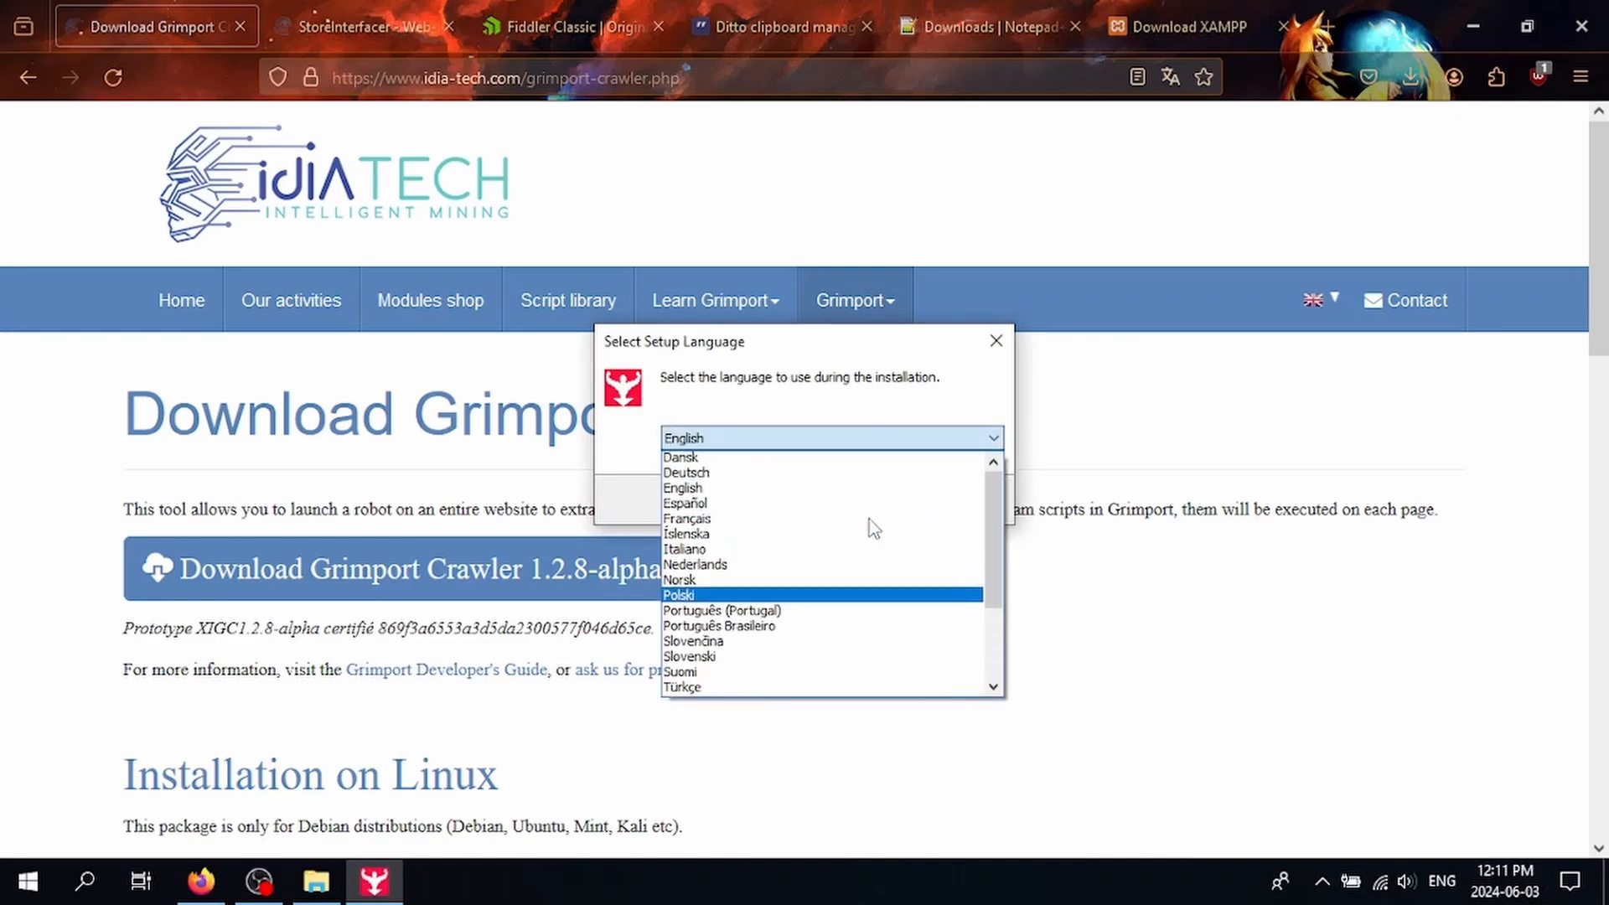
{"action": "left_click", "coordinate": [756, 537]}
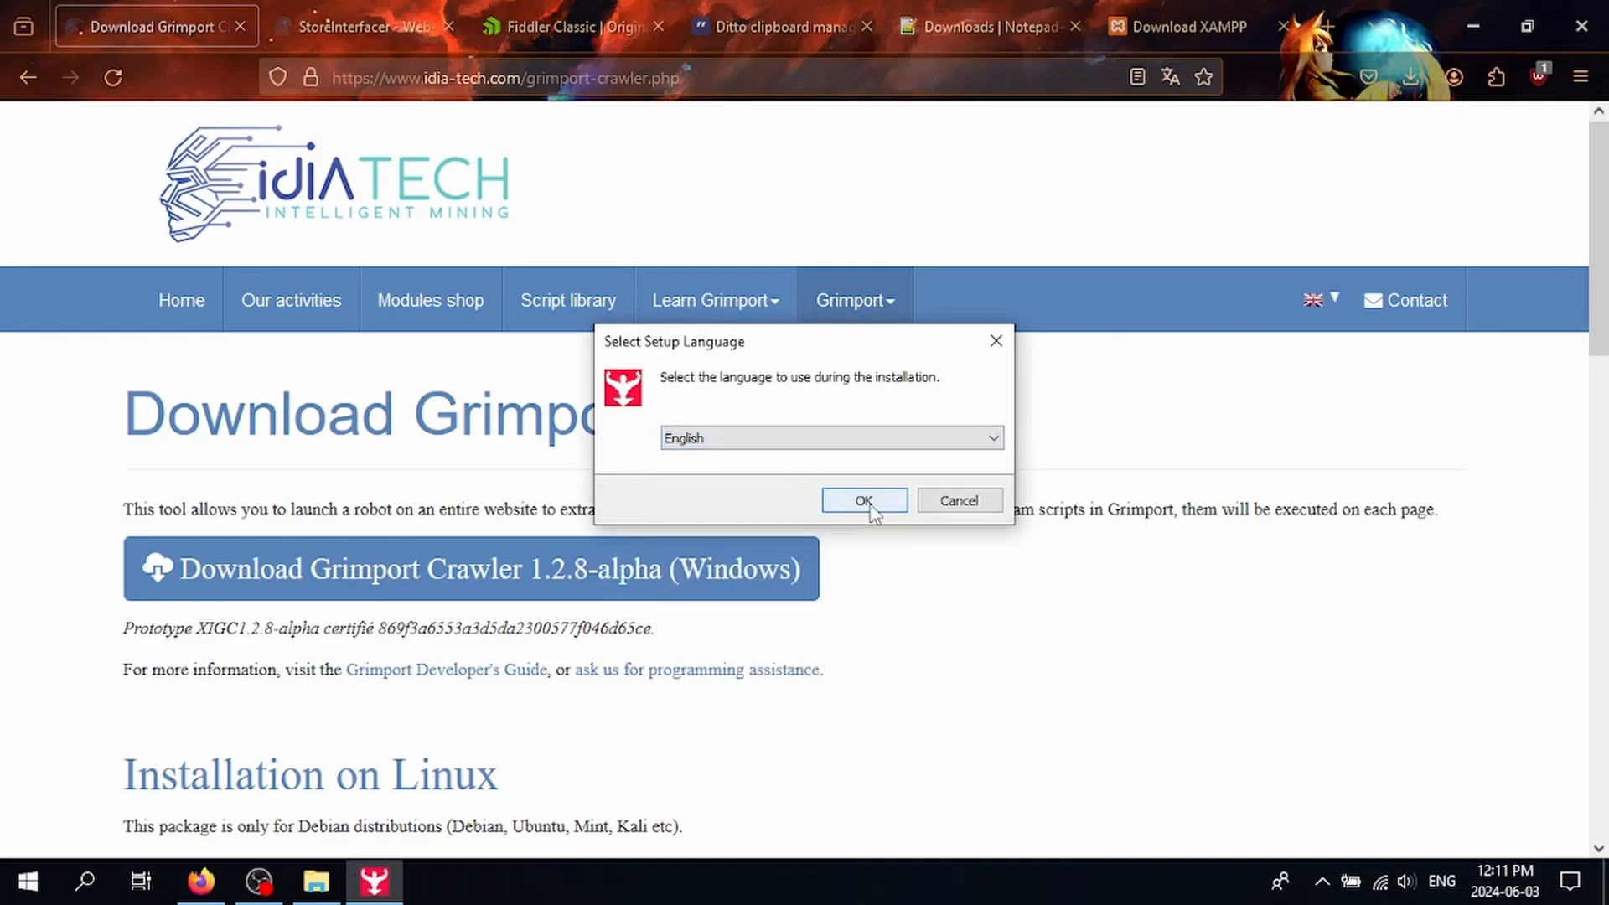
{"action": "left_click", "coordinate": [869, 501]}
Step: Accept the licence, keep the default folder and shortcut tasks, and start installing
{"action": "left_click", "coordinate": [666, 597]}
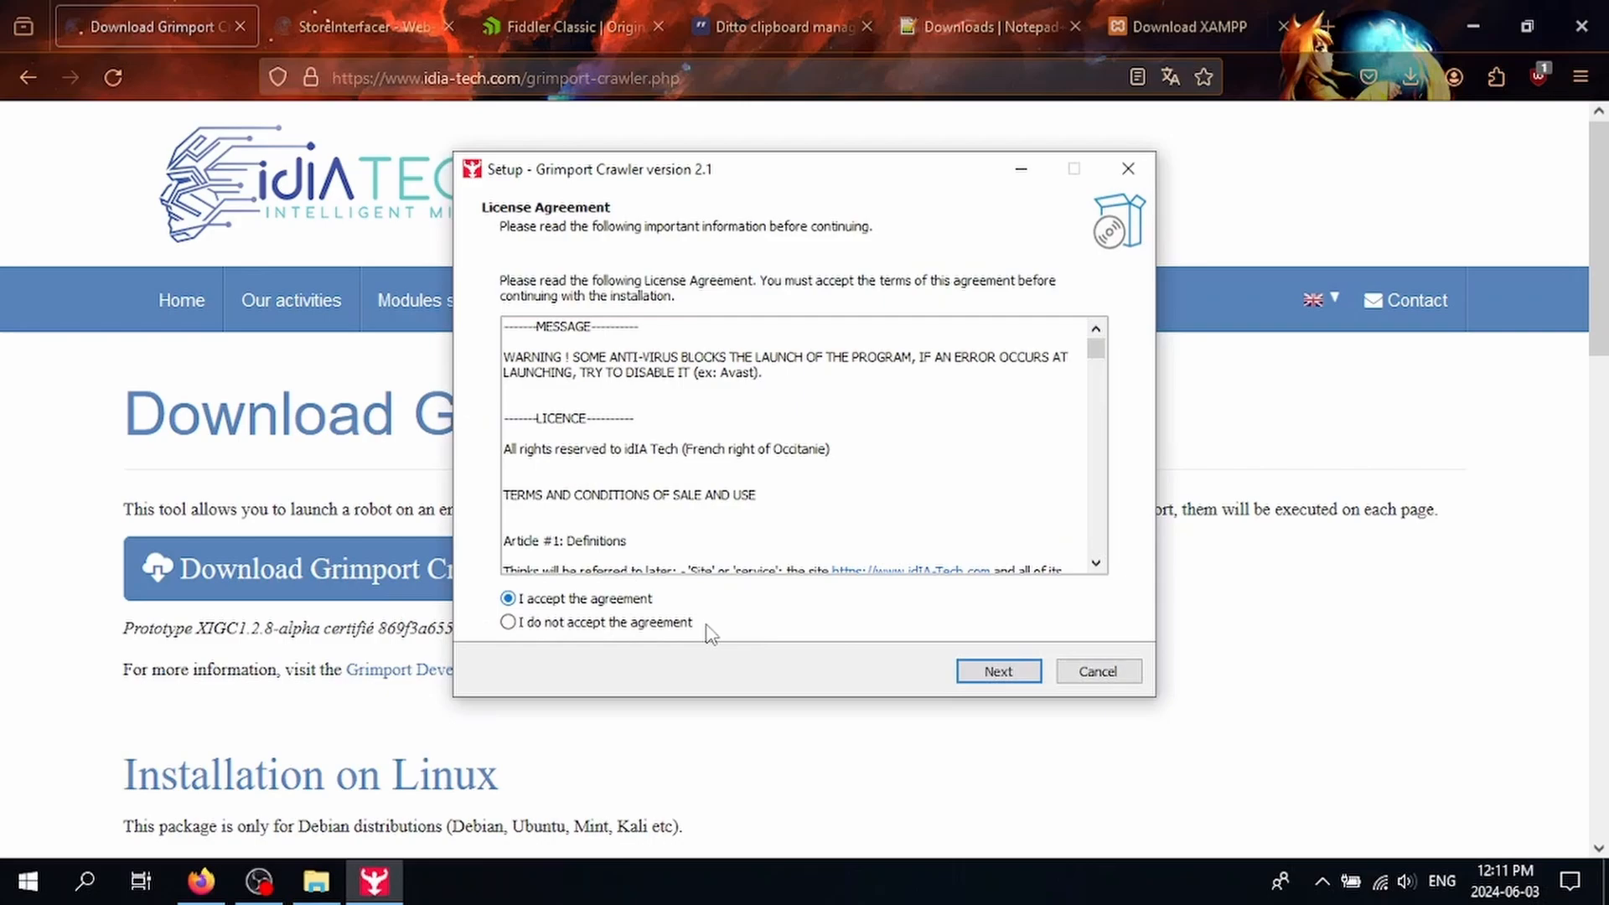
{"action": "left_click", "coordinate": [1024, 672]}
{"action": "left_click", "coordinate": [993, 671]}
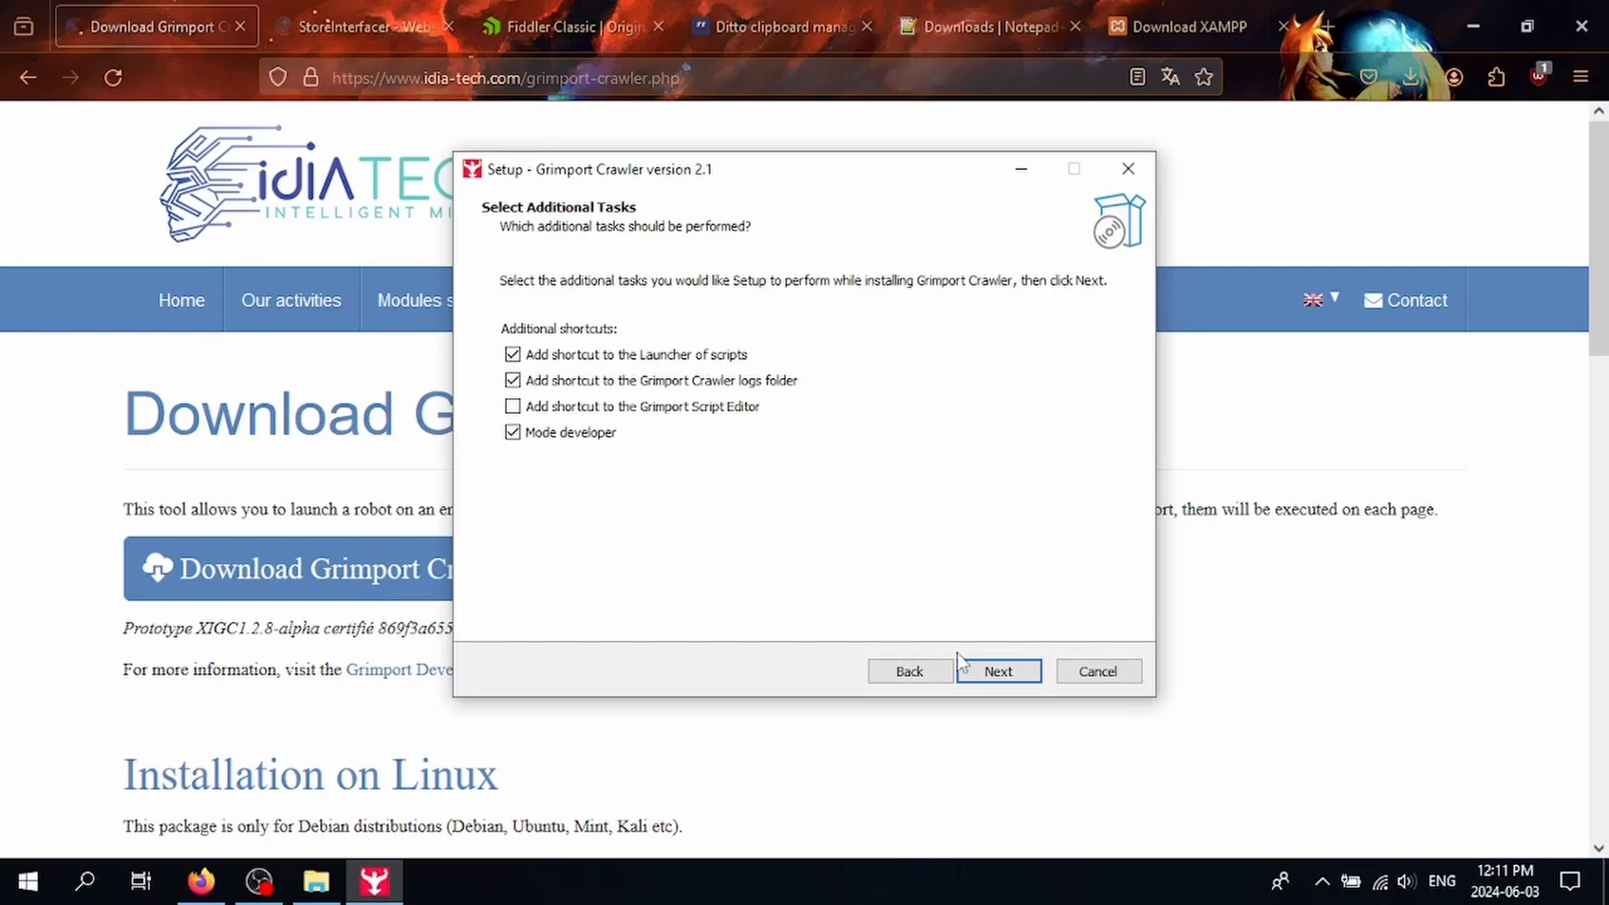
{"action": "left_click", "coordinate": [991, 674]}
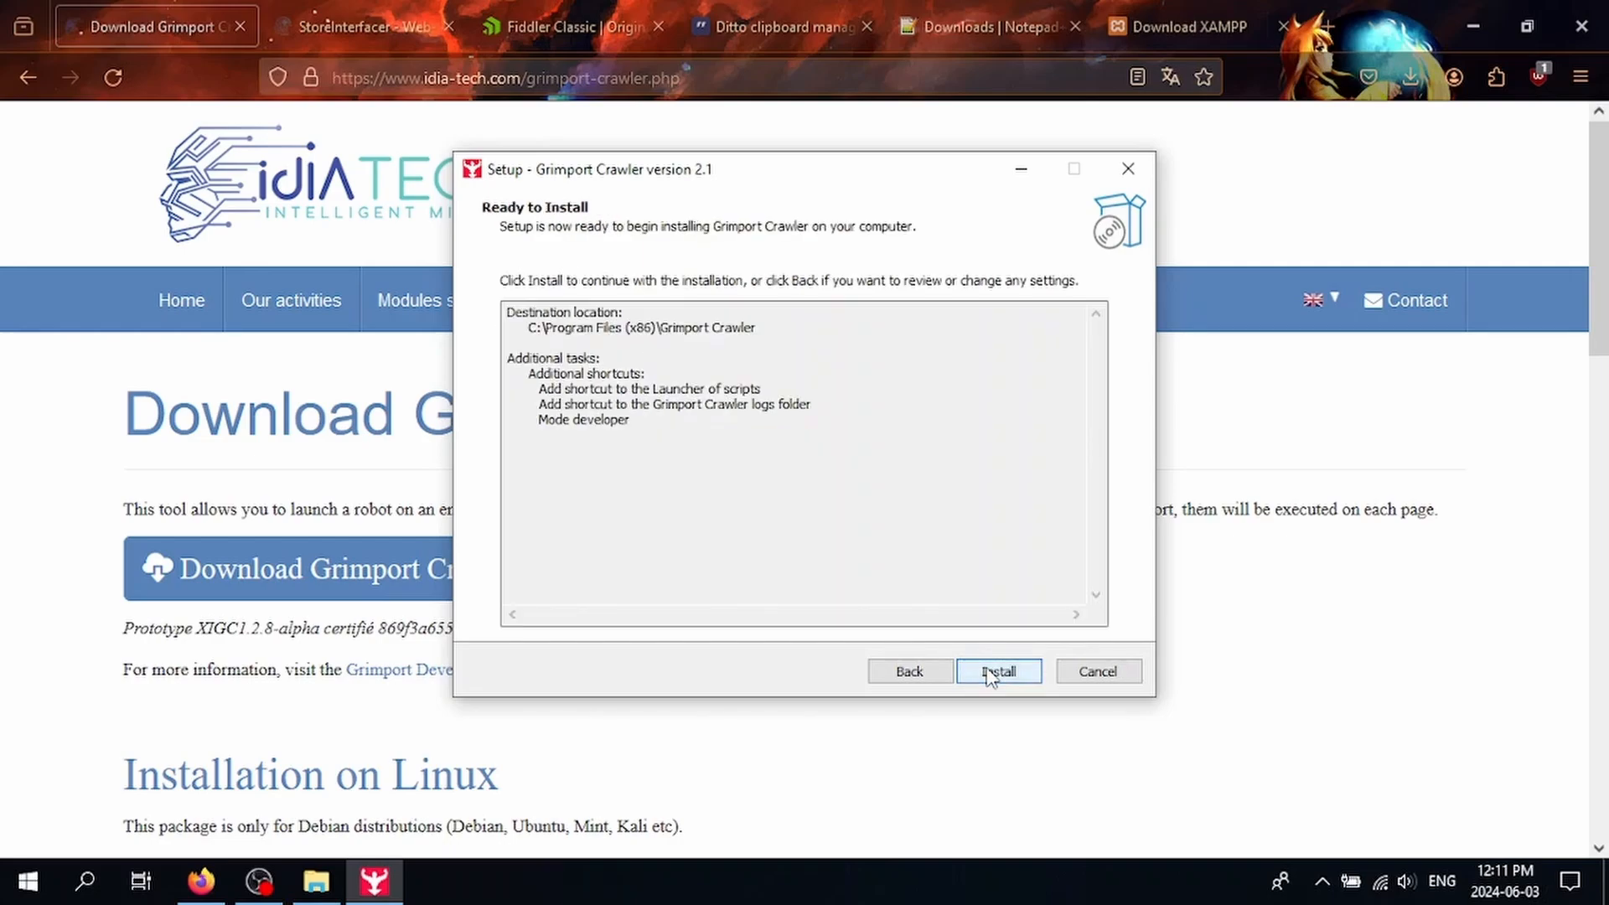
{"action": "left_click", "coordinate": [991, 673]}
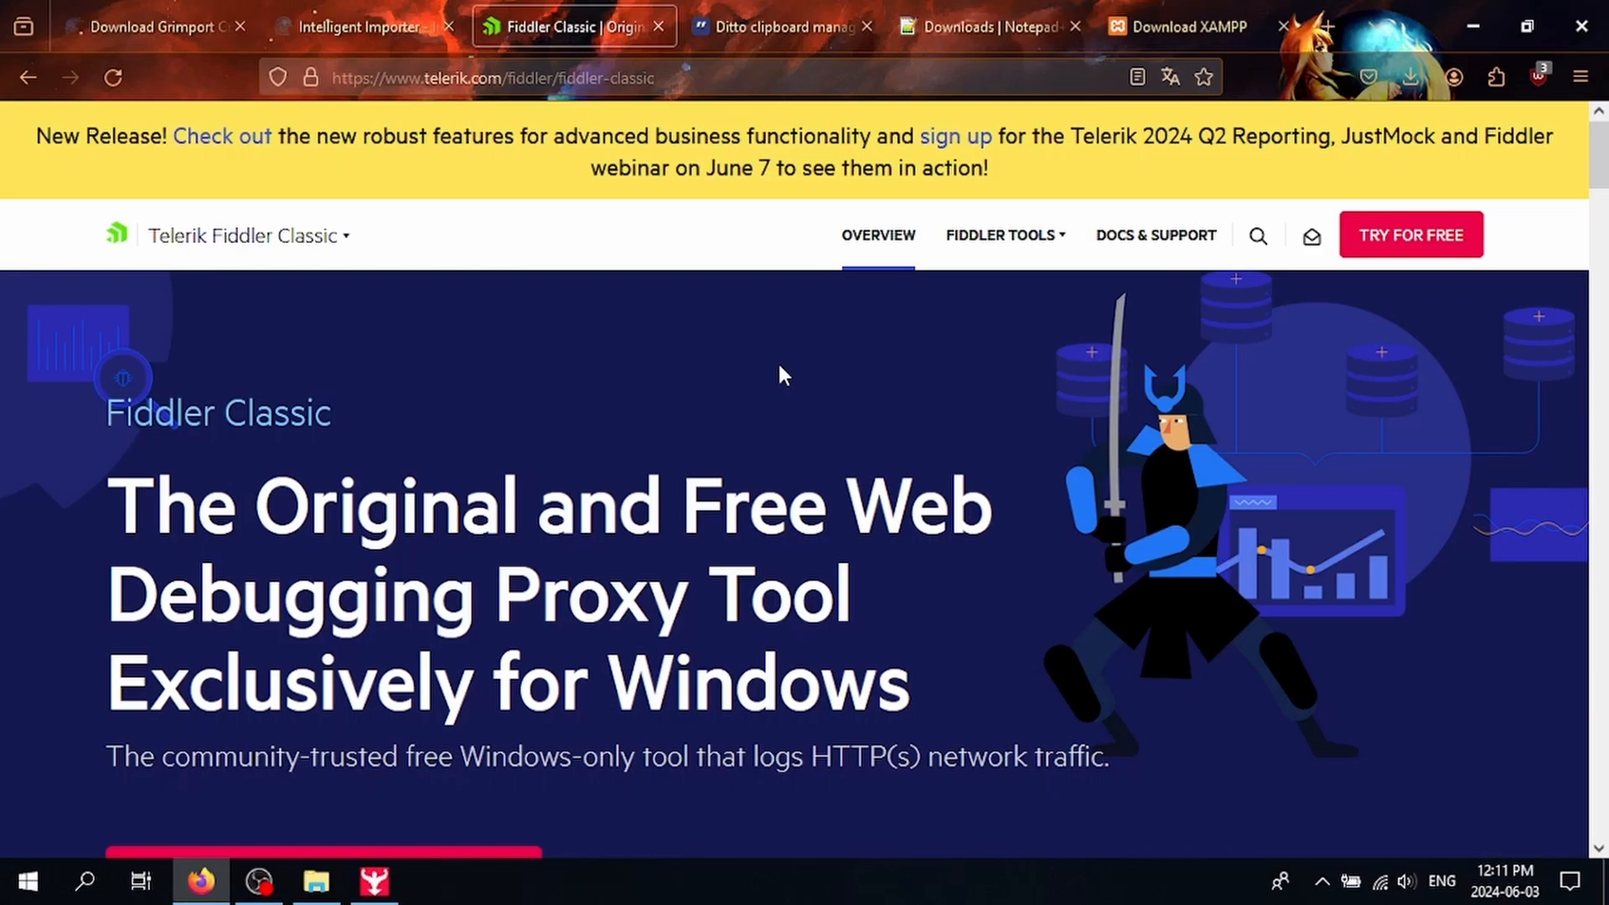
Step: Start downloading Fiddler Classic and the Notepad++ v8.6.7 installer
{"action": "scroll", "coordinate": [778, 375], "scroll_direction": "down", "scroll_amount": 4}
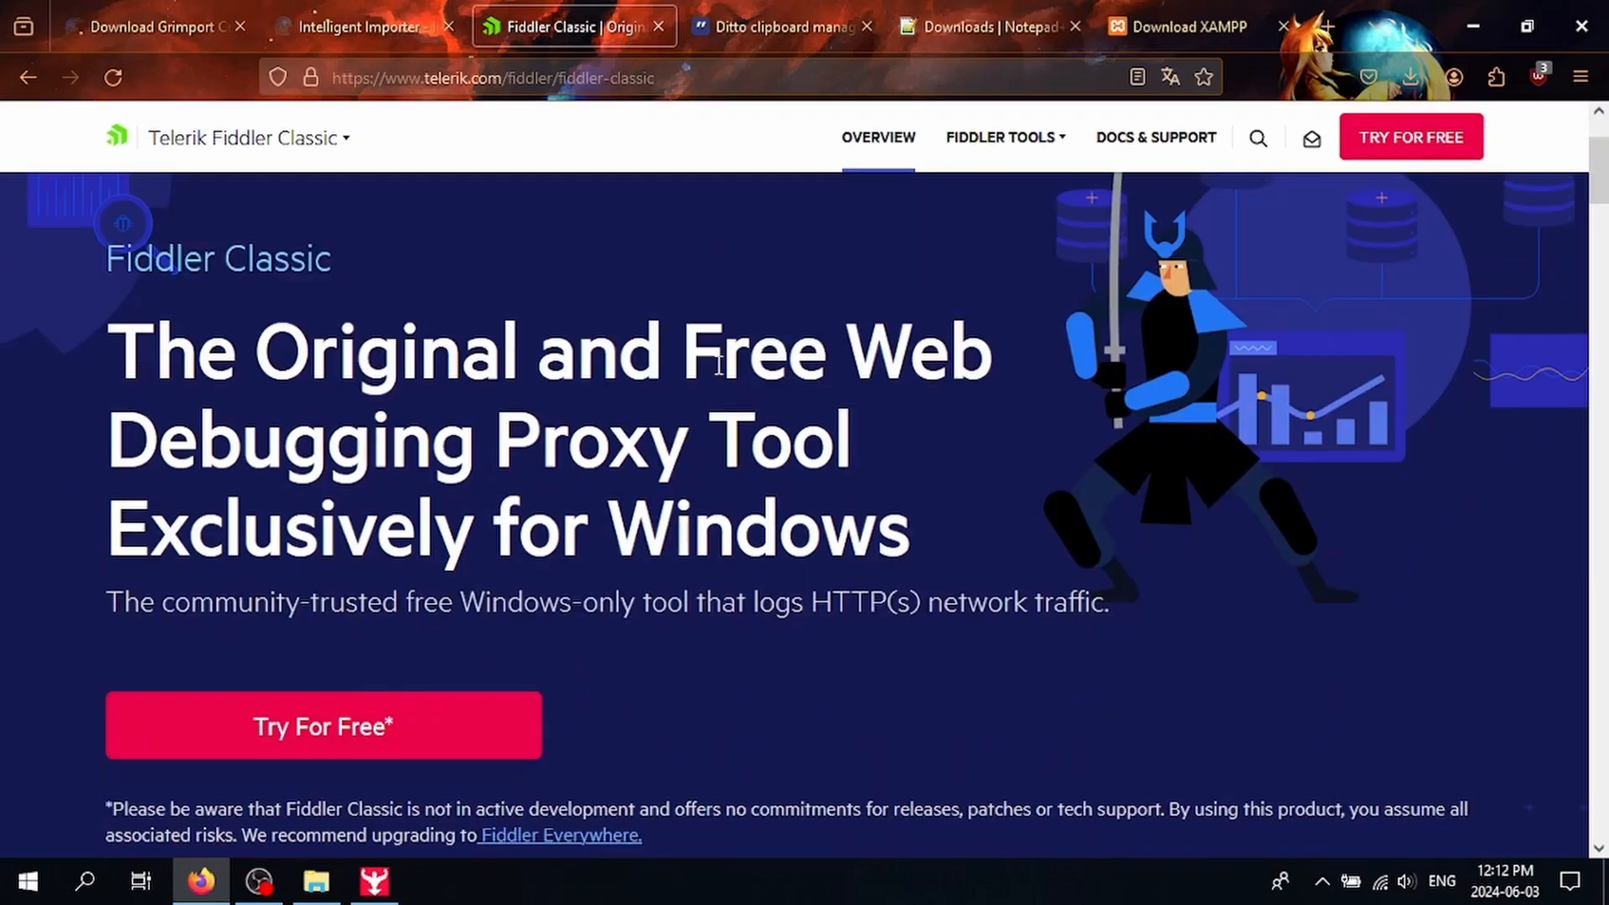
{"action": "left_click", "coordinate": [424, 528]}
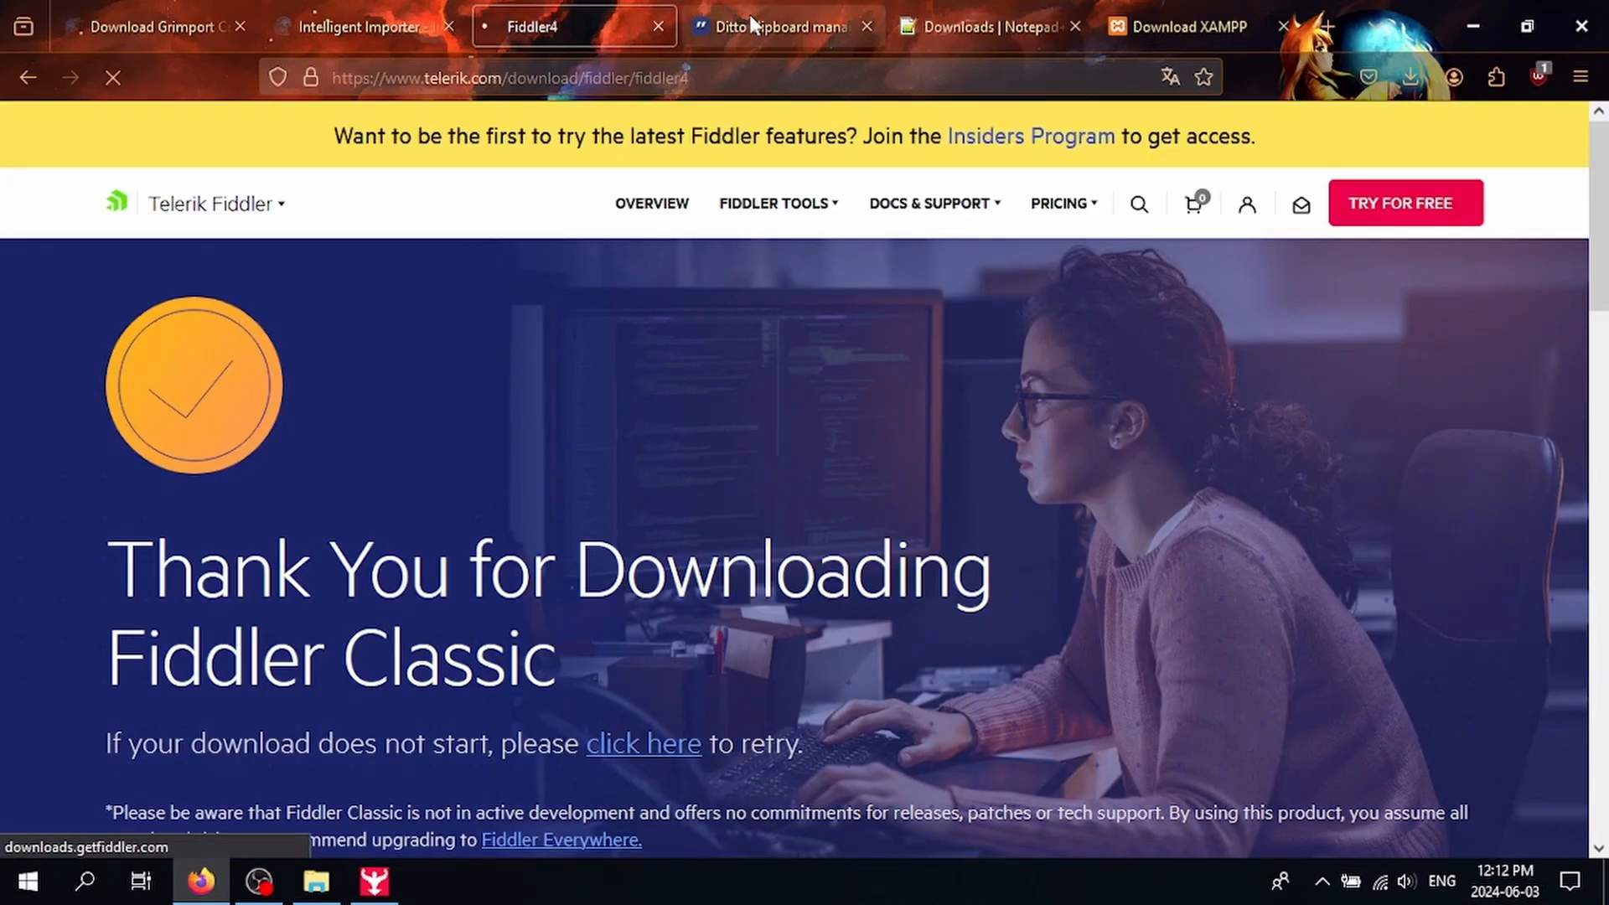
{"action": "left_click", "coordinate": [749, 26]}
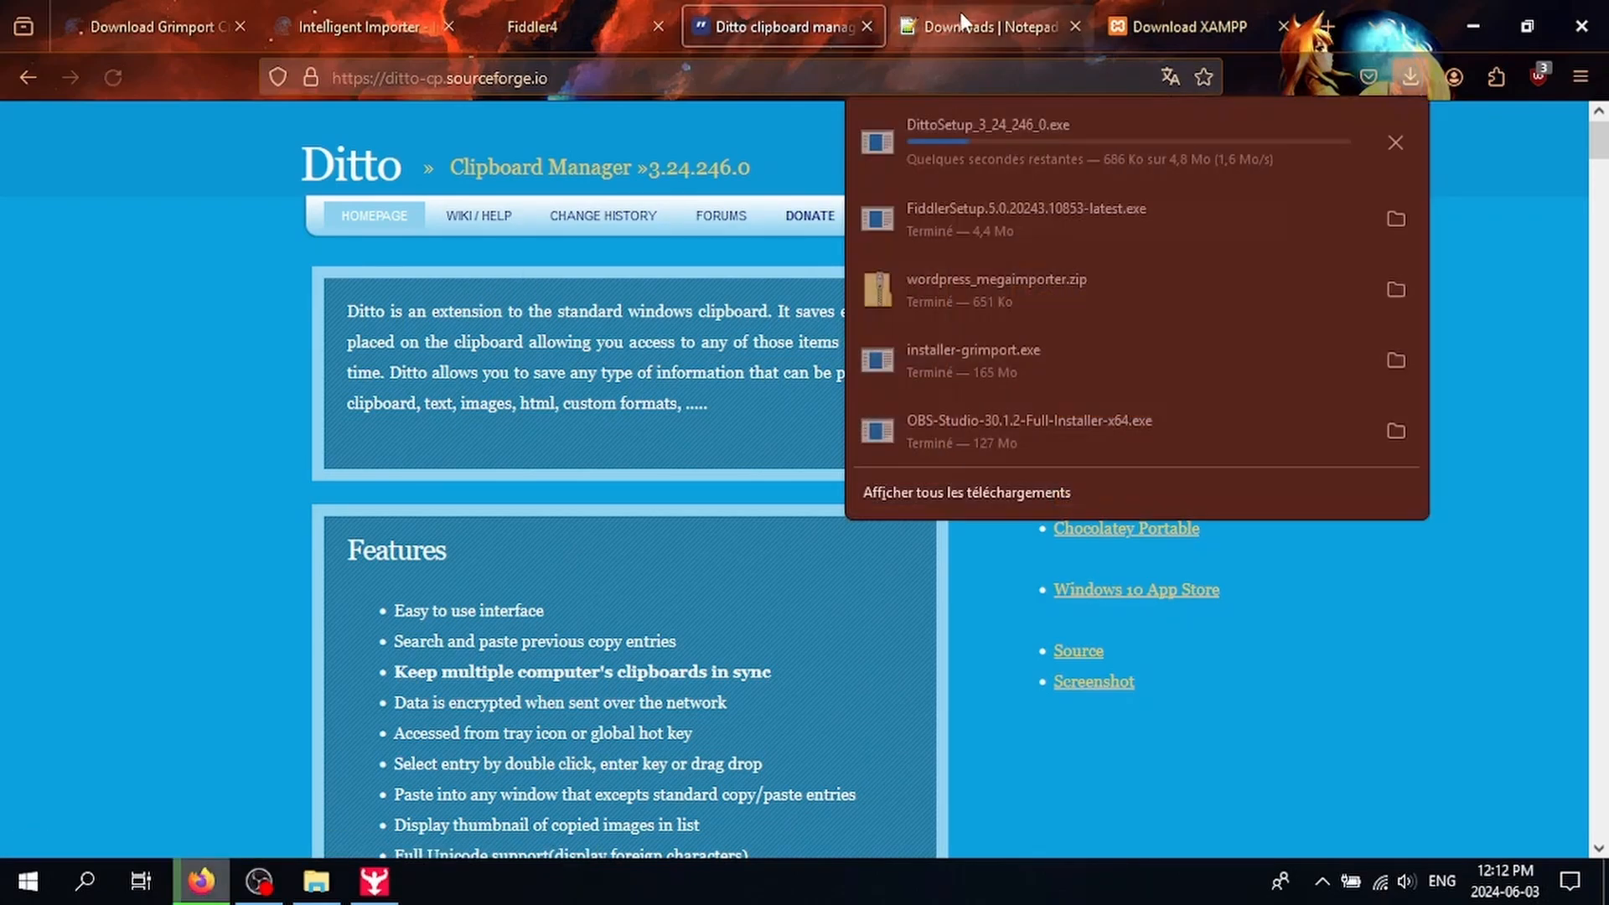
{"action": "left_click", "coordinate": [960, 11]}
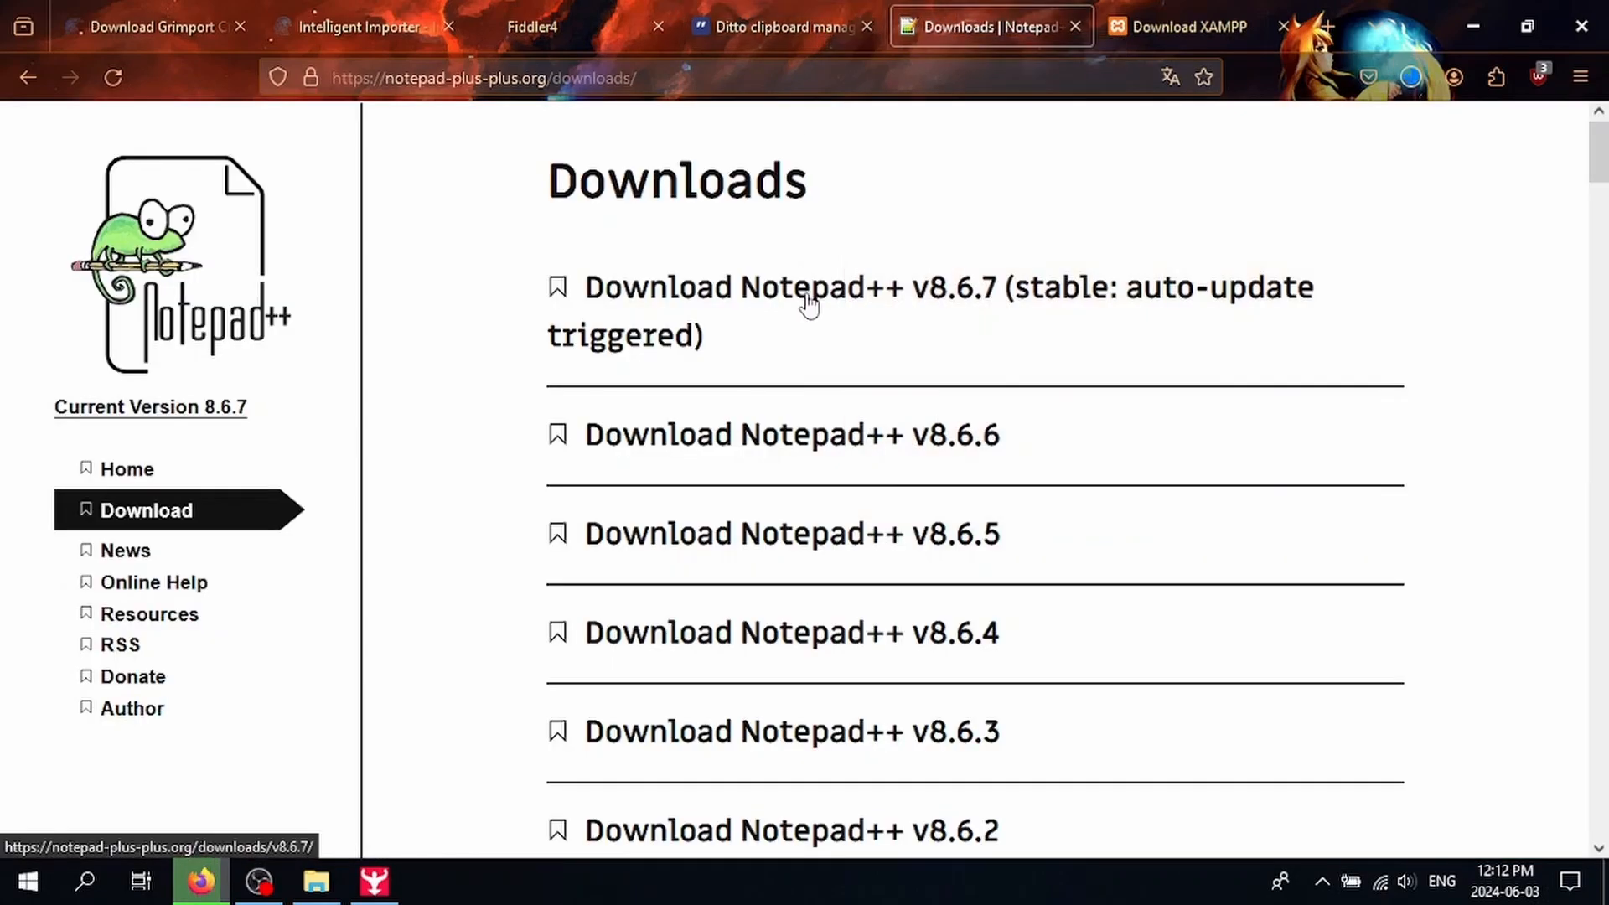
{"action": "left_click", "coordinate": [852, 304]}
{"action": "scroll", "coordinate": [848, 434], "scroll_direction": "down", "scroll_amount": 4}
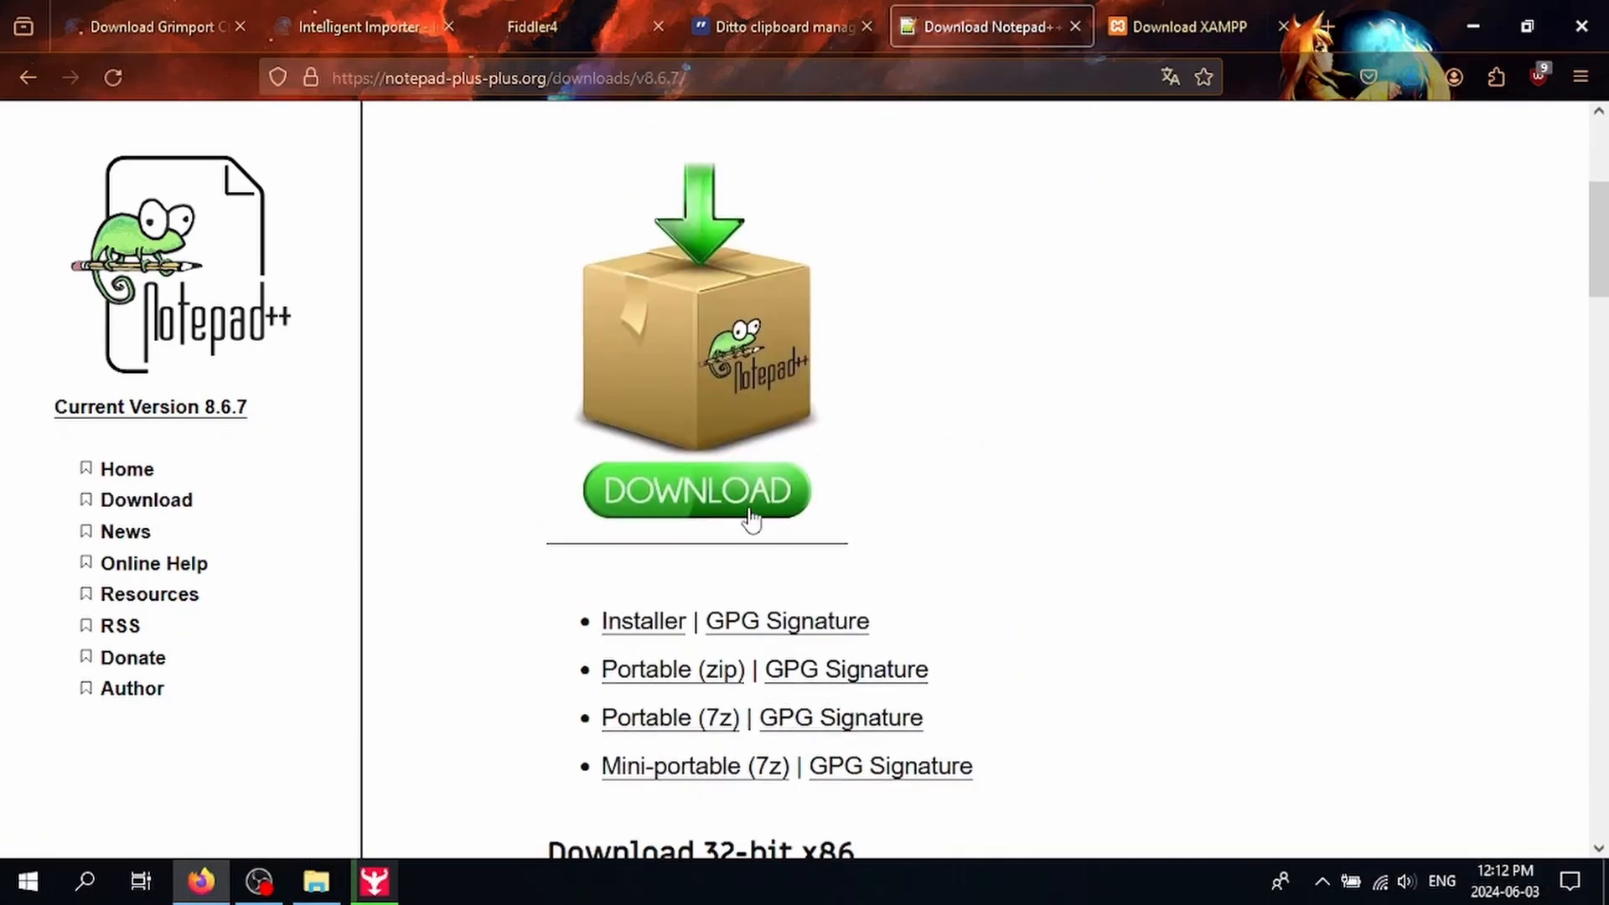
{"action": "left_click", "coordinate": [751, 518]}
Step: Open the XAMPP Windows files folder on SourceForge, accepting cookies
{"action": "left_click", "coordinate": [1176, 12]}
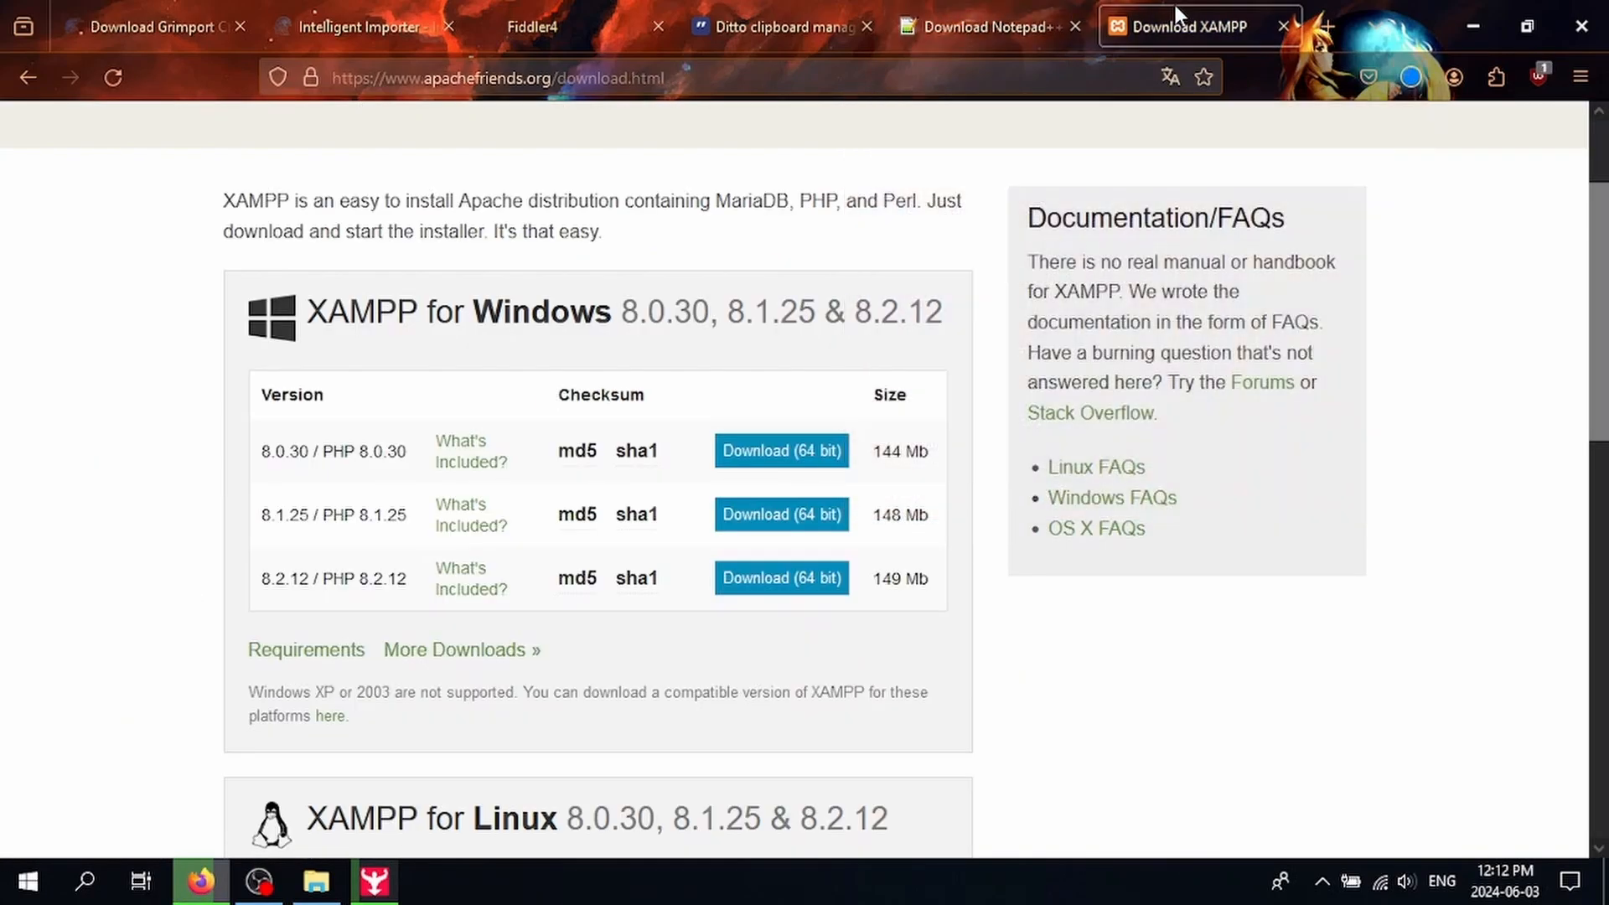
{"action": "scroll", "coordinate": [590, 475], "scroll_direction": "down", "scroll_amount": 2}
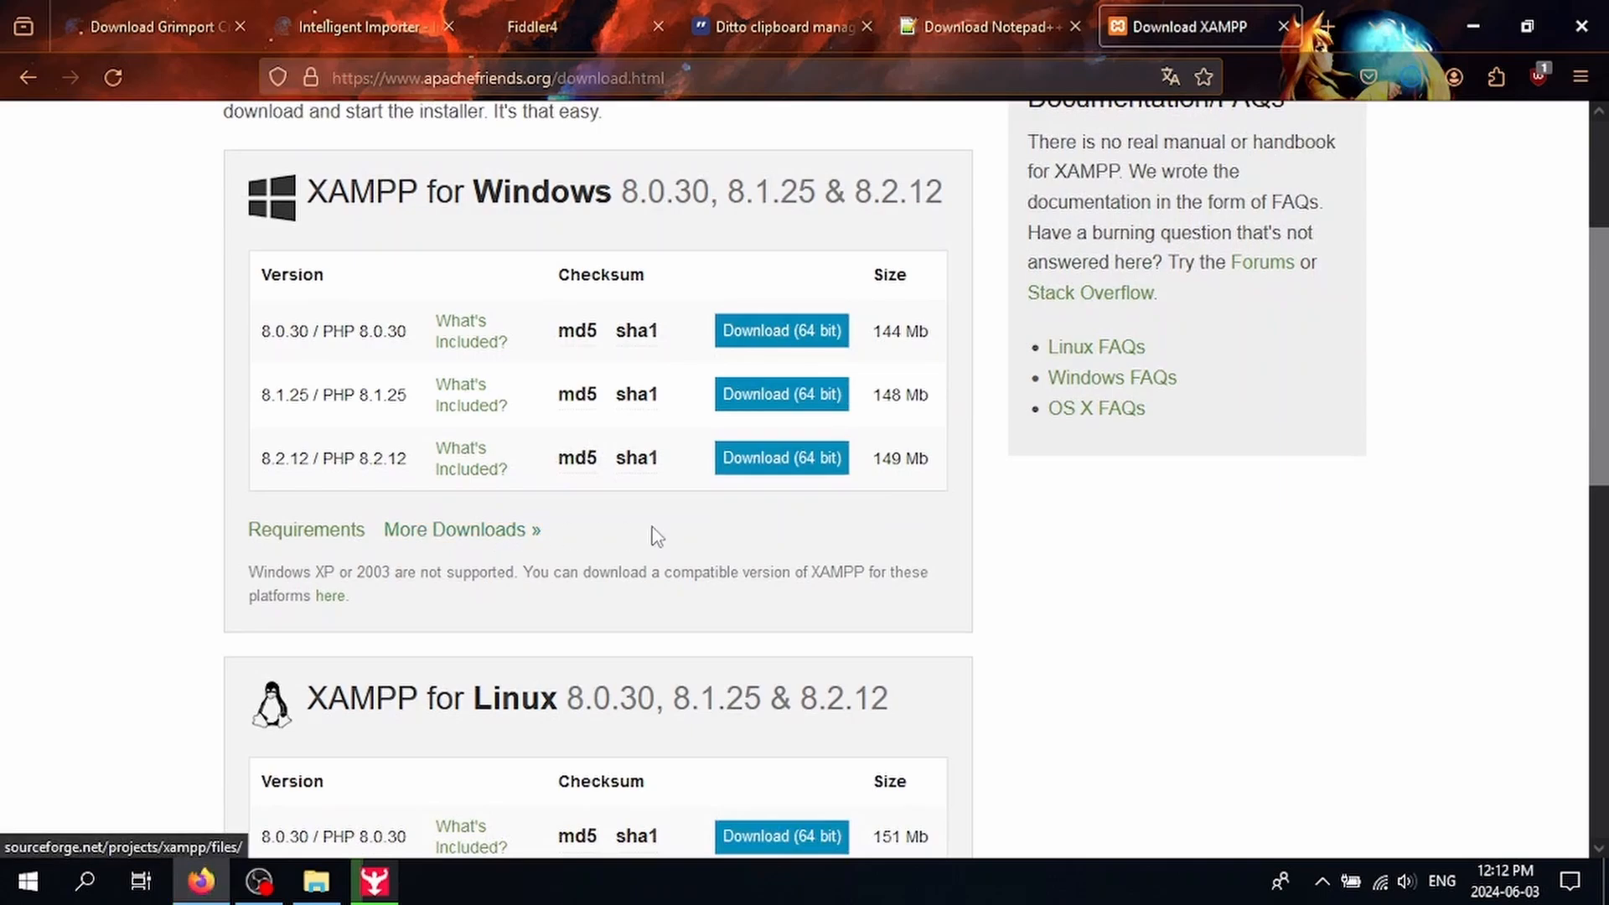
{"action": "scroll", "coordinate": [656, 536], "scroll_direction": "down", "scroll_amount": 2}
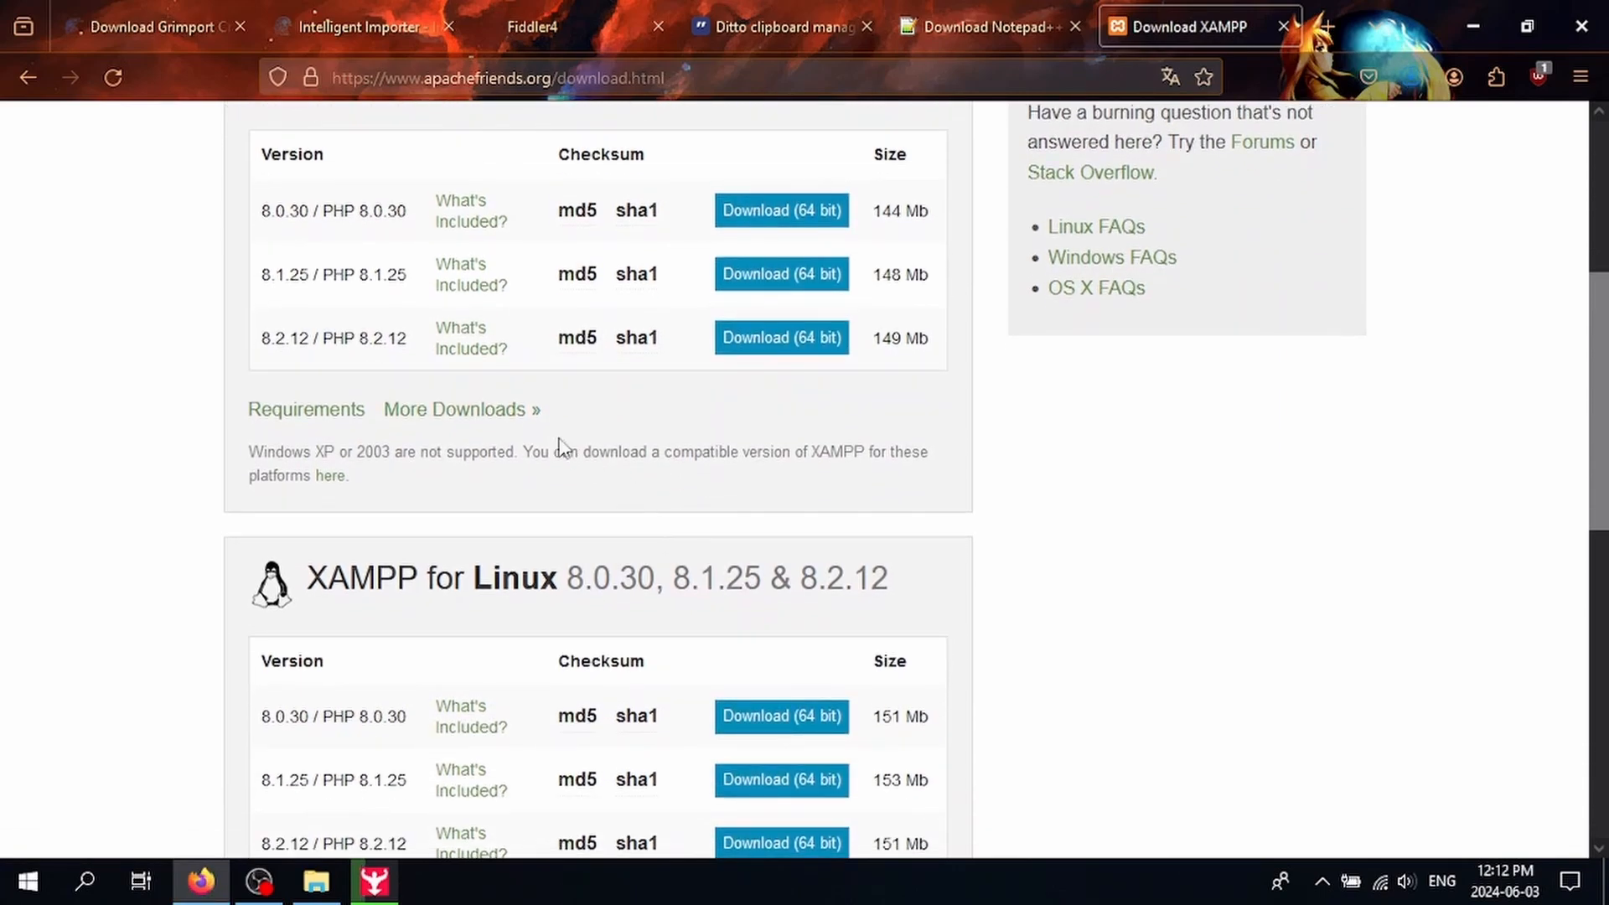
{"action": "left_click", "coordinate": [521, 412]}
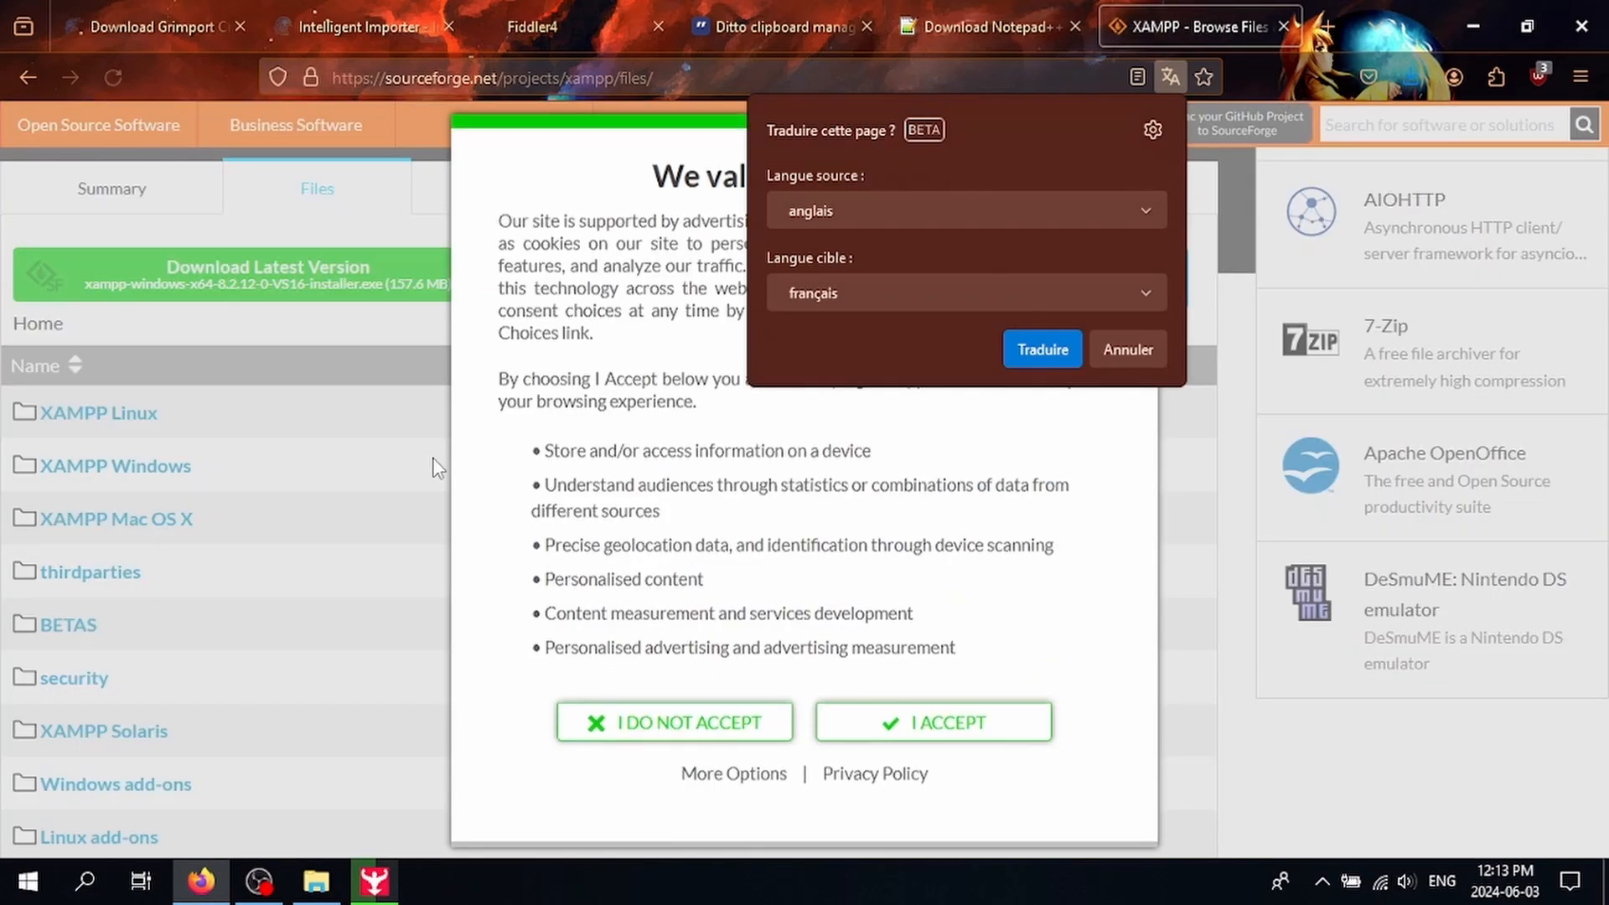
{"action": "left_click", "coordinate": [943, 726]}
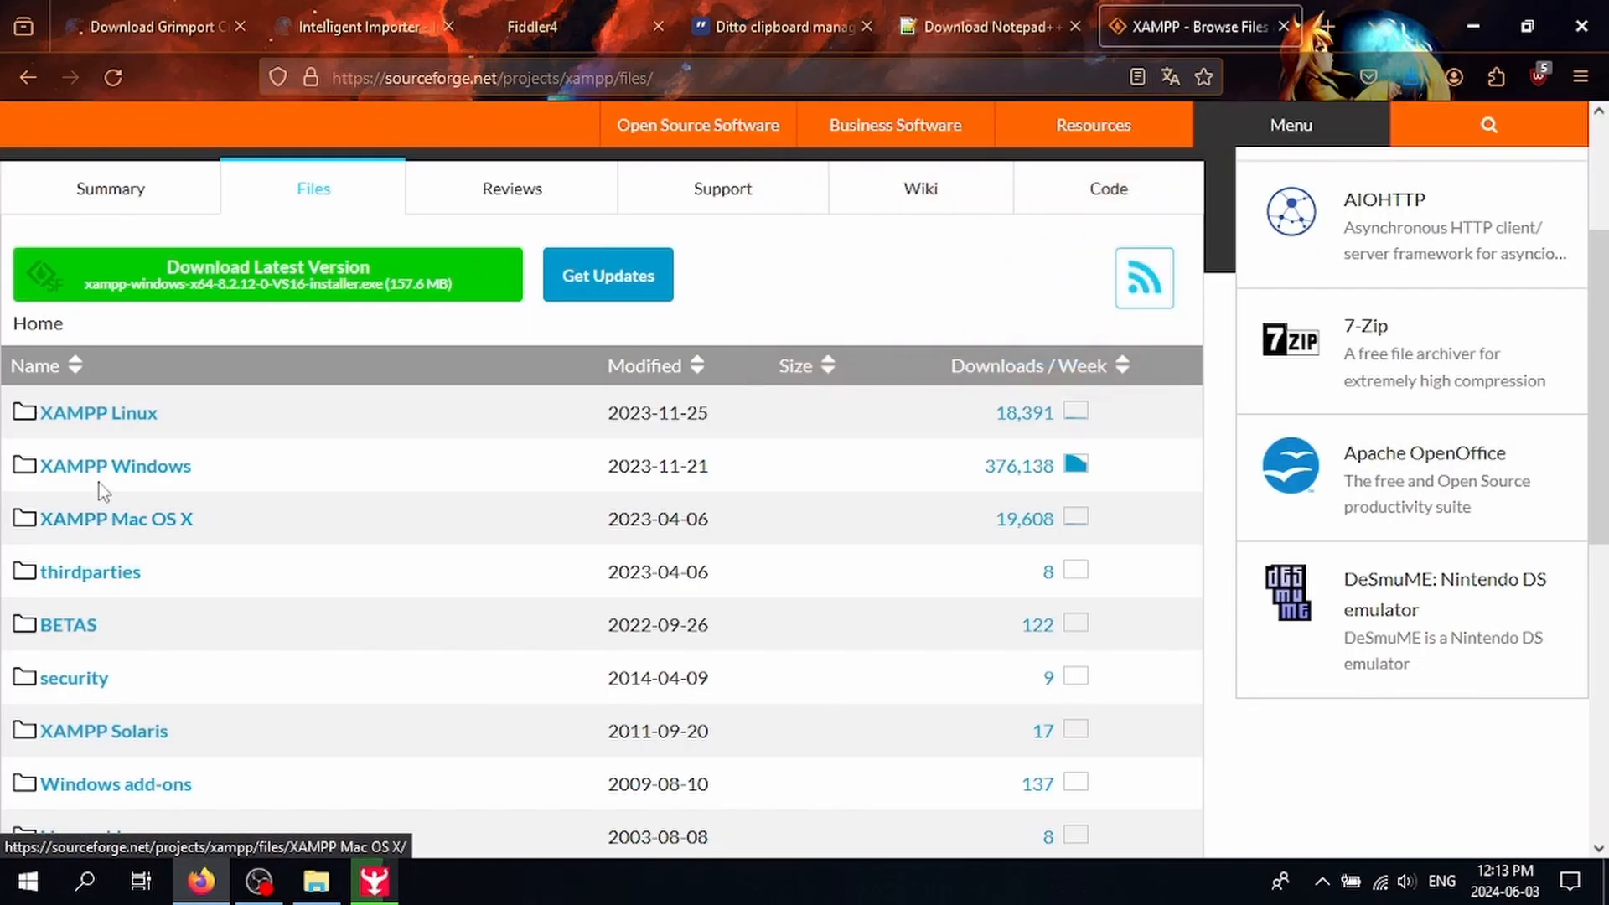
{"action": "left_click", "coordinate": [117, 467]}
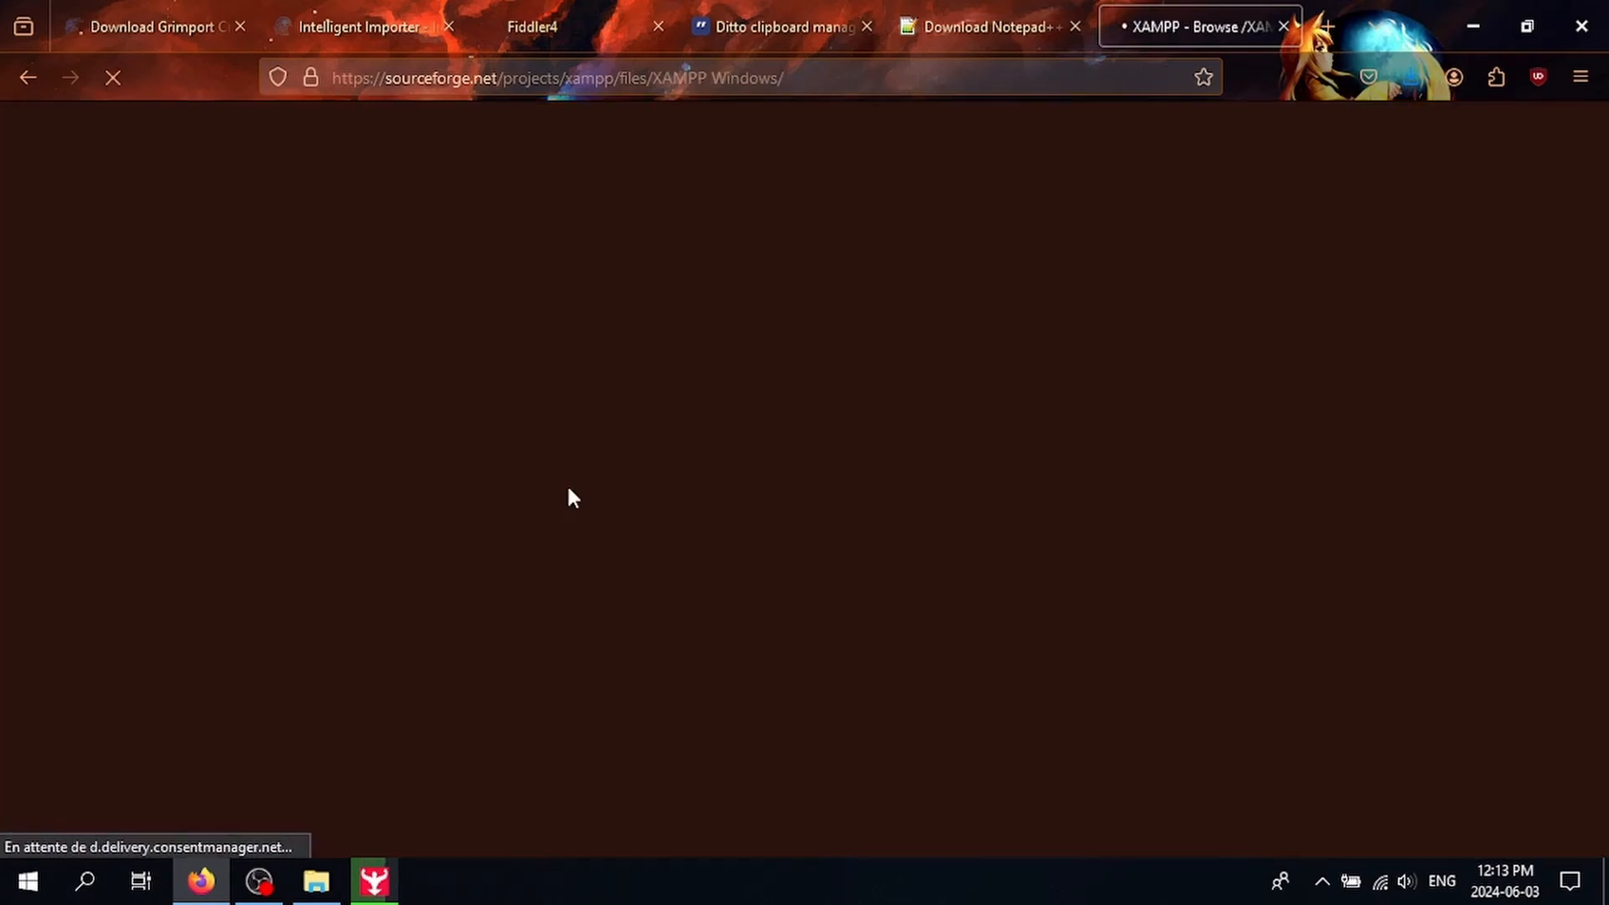
Step: Find version 7.1.33 and download xampp-windows-x64-7.1.33-1-VC14-installer.exe, then return to setup
{"action": "scroll", "coordinate": [715, 502], "scroll_direction": "down", "scroll_amount": 3}
{"action": "key", "text": "ctrl+f"}
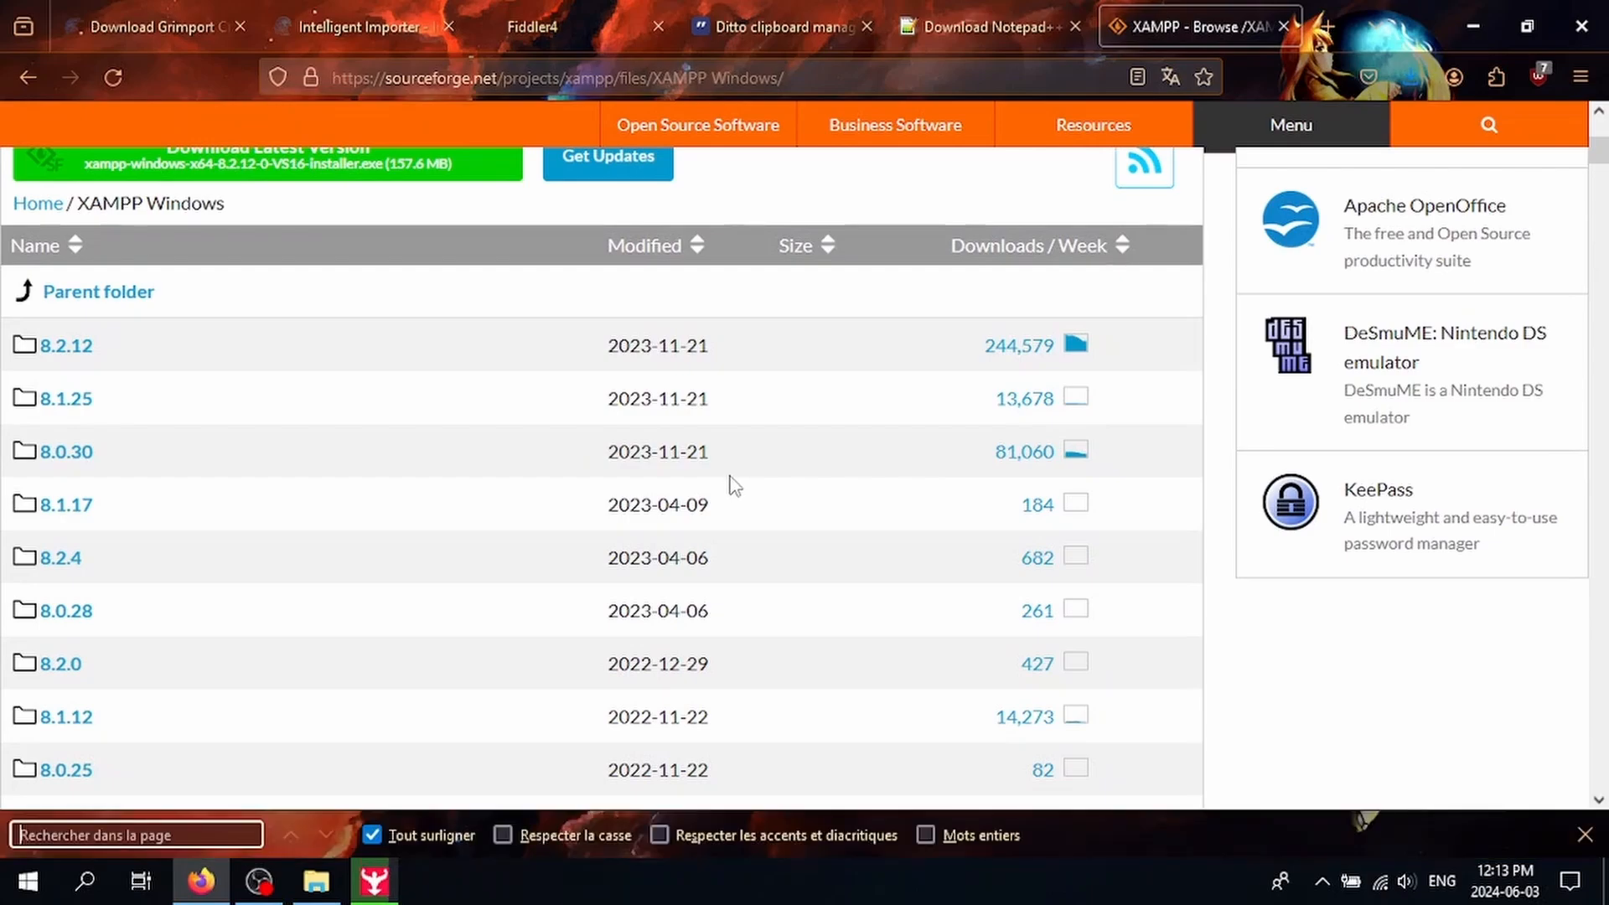
{"action": "type", "text": "7.1.3"}
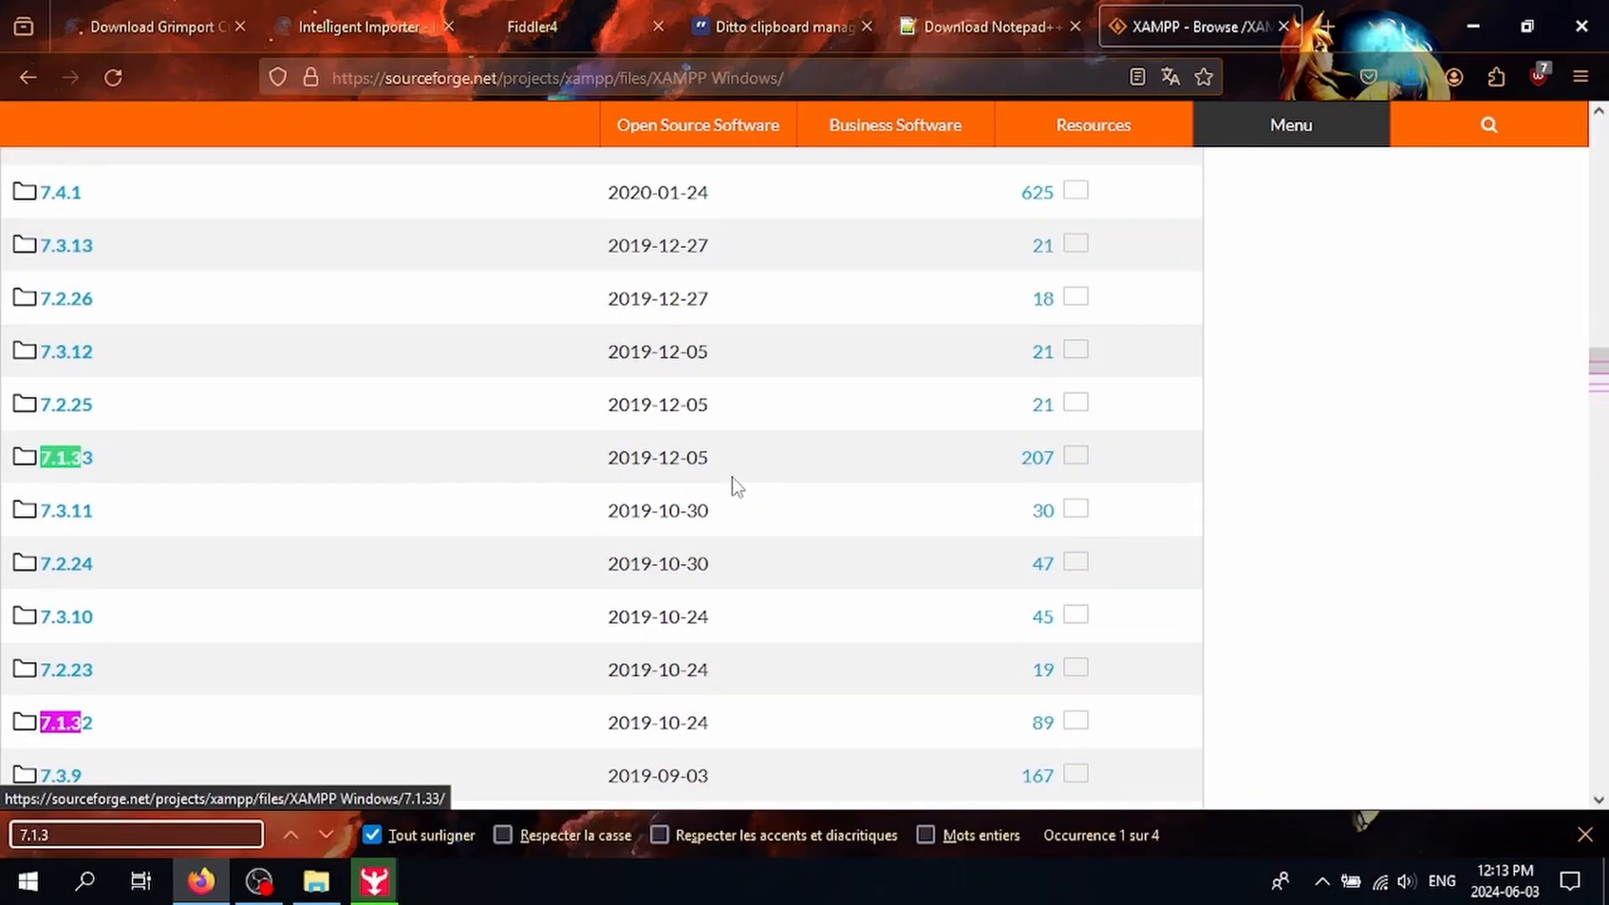
{"action": "type", "text": "3"}
{"action": "left_click", "coordinate": [78, 465]}
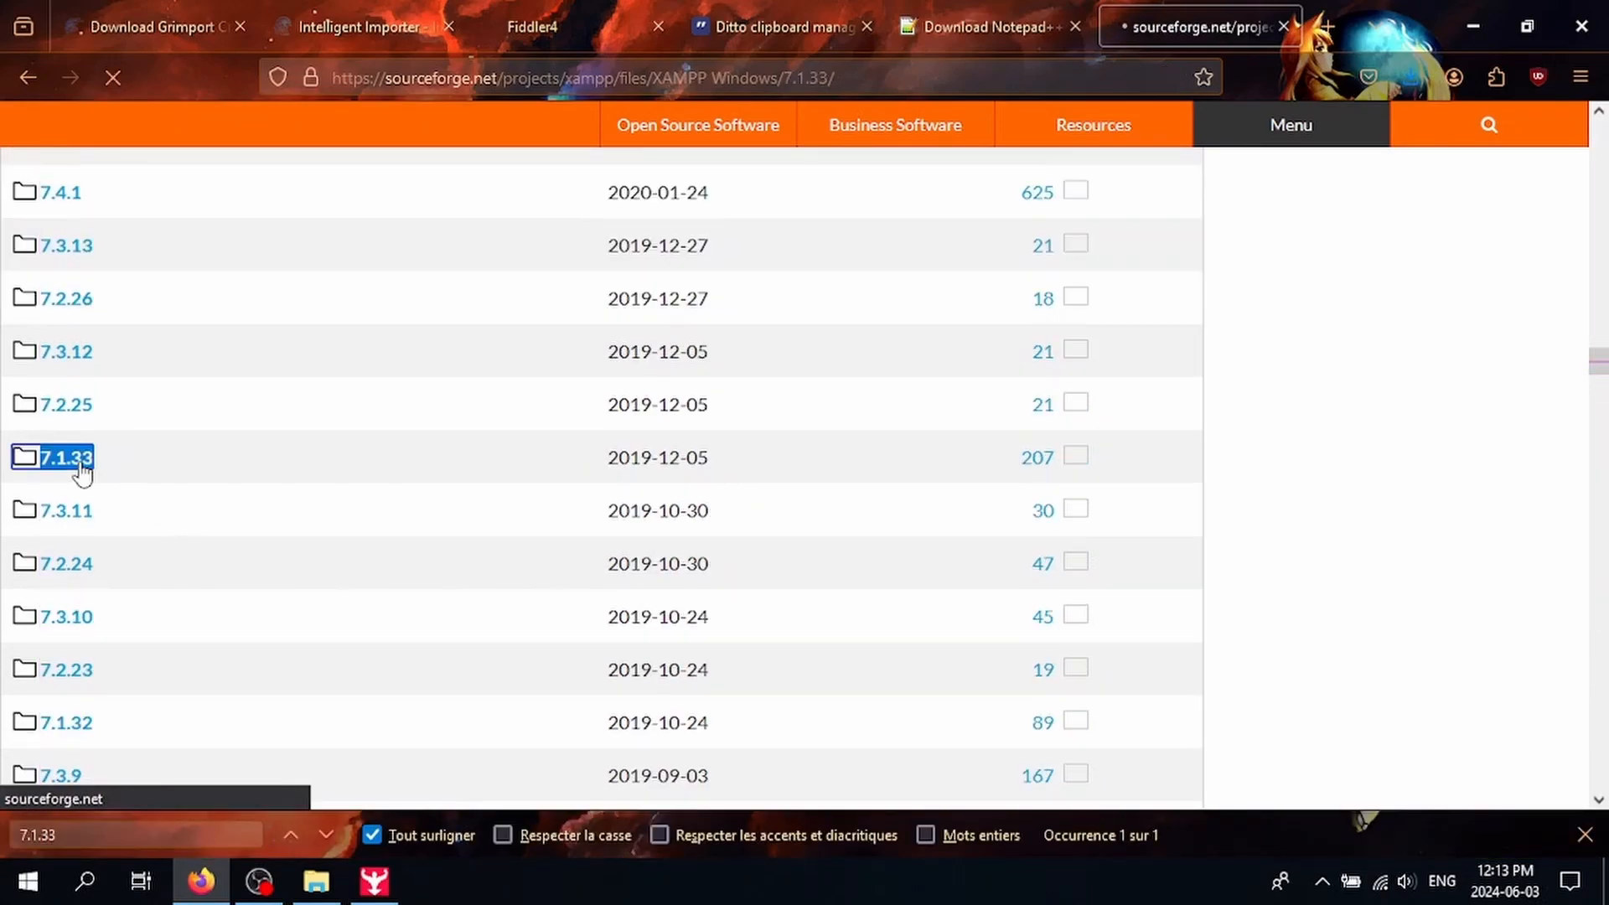
{"action": "scroll", "coordinate": [400, 501], "scroll_direction": "down", "scroll_amount": 5}
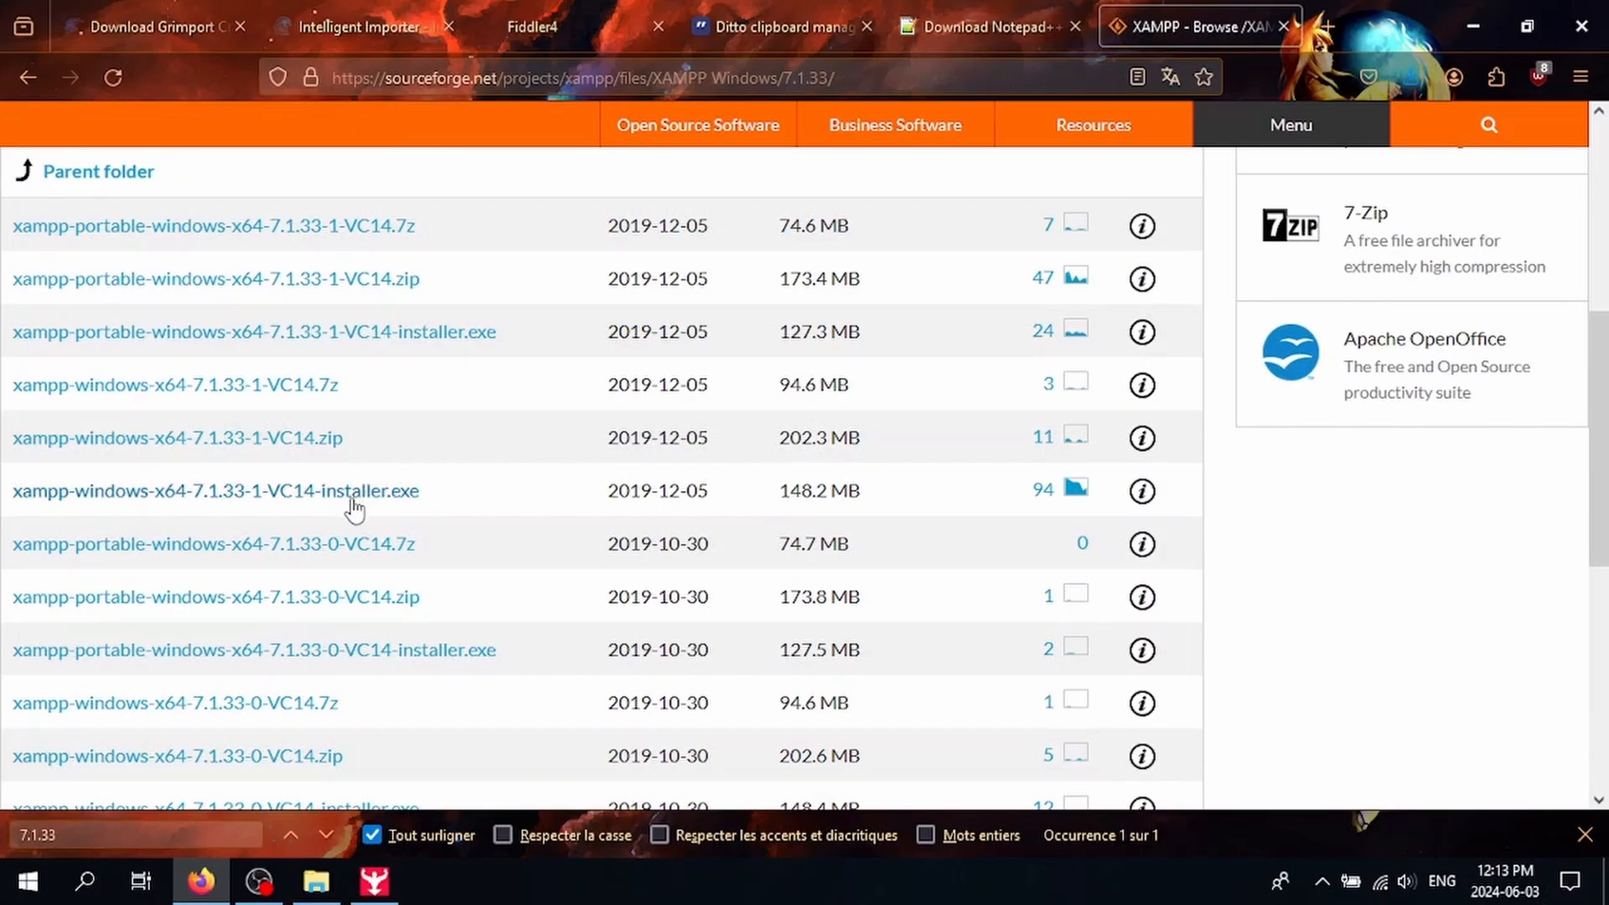
{"action": "left_click", "coordinate": [354, 495]}
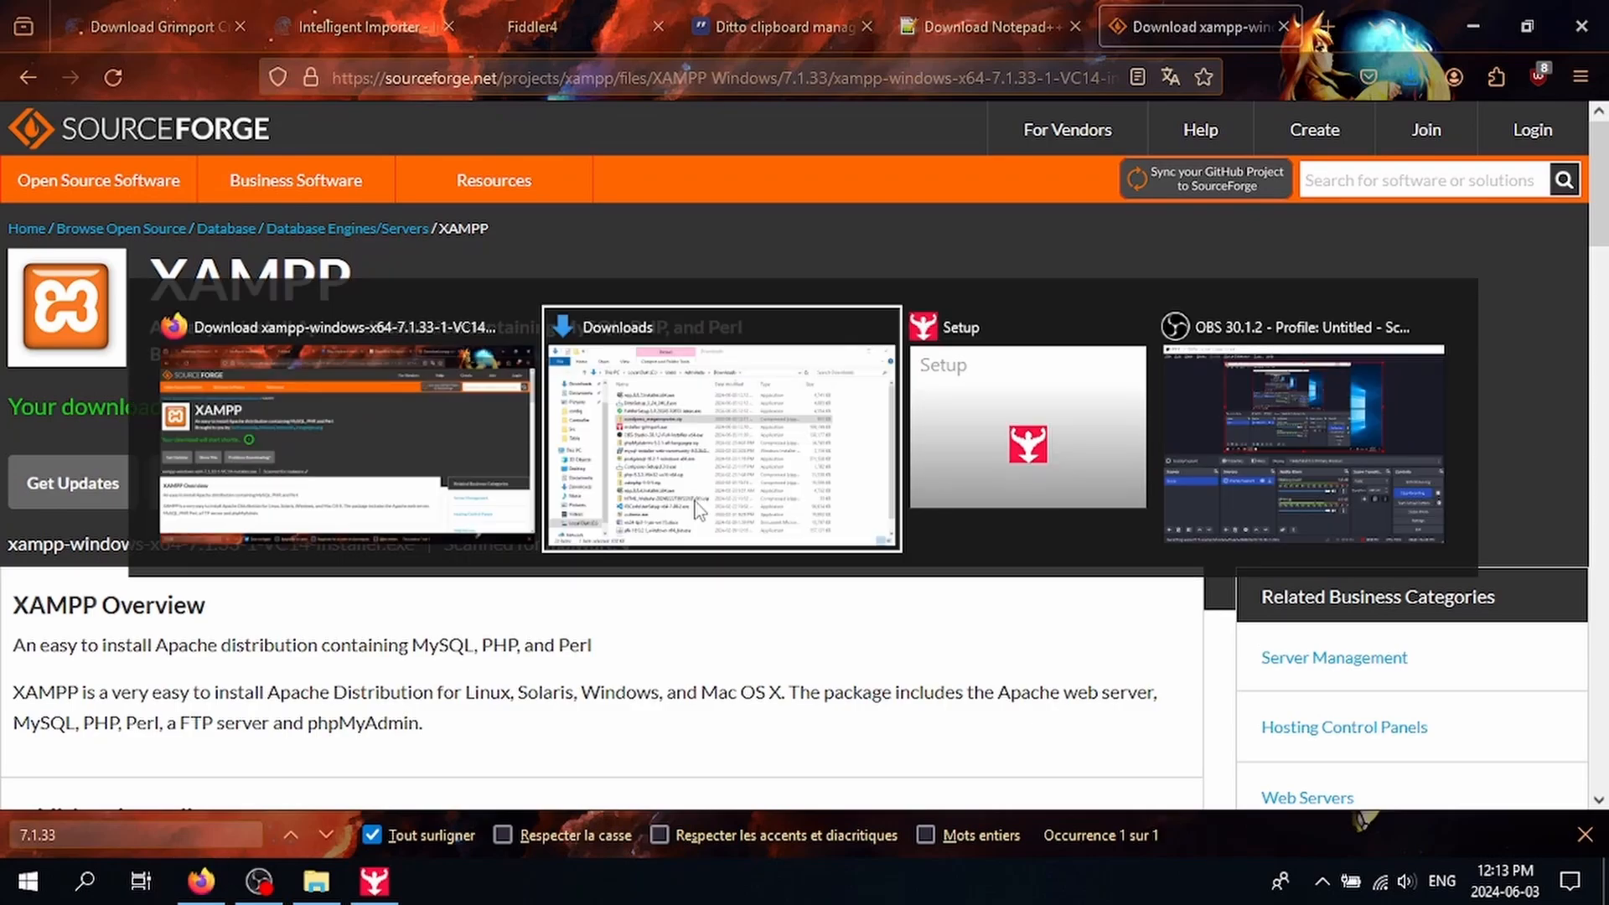
{"action": "key", "text": "alt+Tab"}
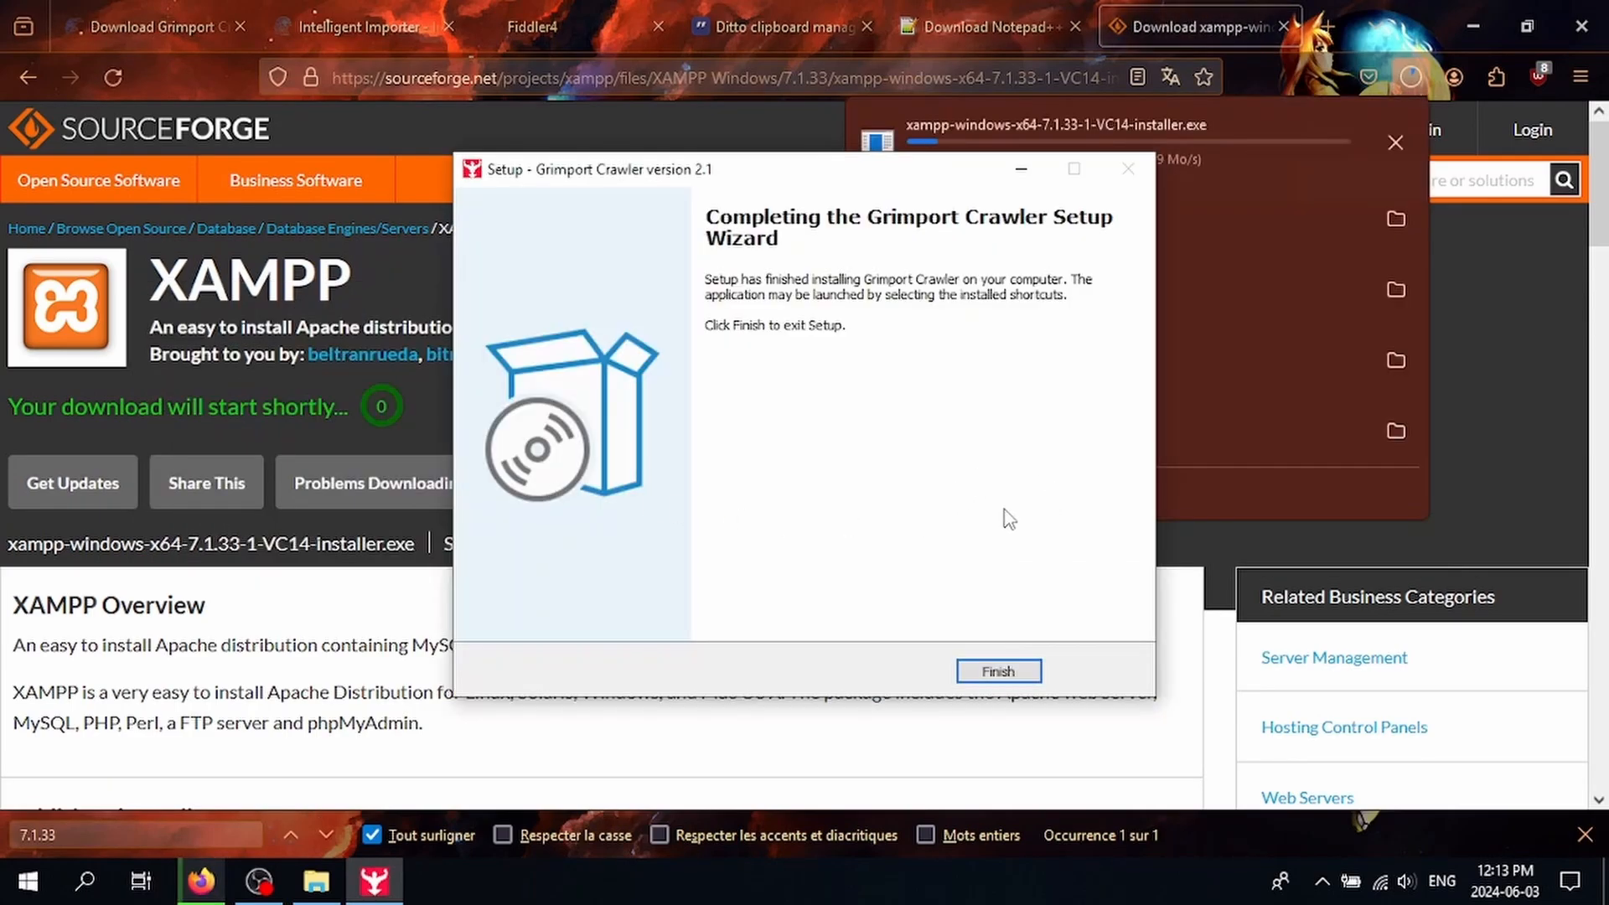
Step: Finish the Grimport Crawler setup wizard and launch the program
{"action": "left_click", "coordinate": [1024, 670]}
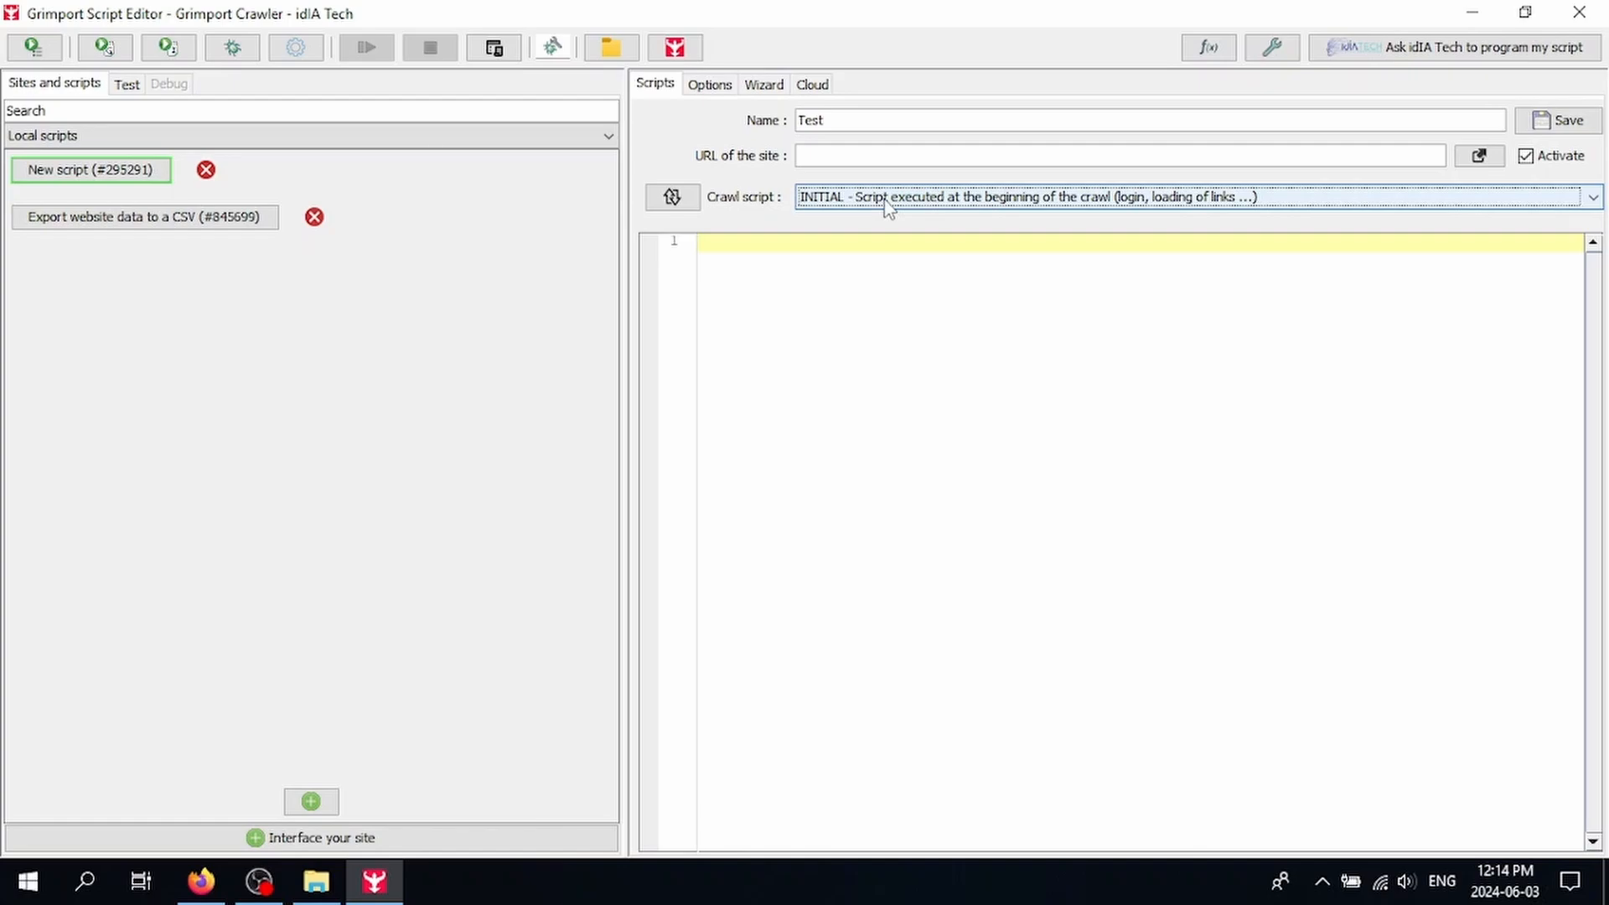
Step: Browse the crawl script parts (INITIAL, FORPAGE) and settle on FINAL for the Test script
{"action": "left_click", "coordinate": [888, 202]}
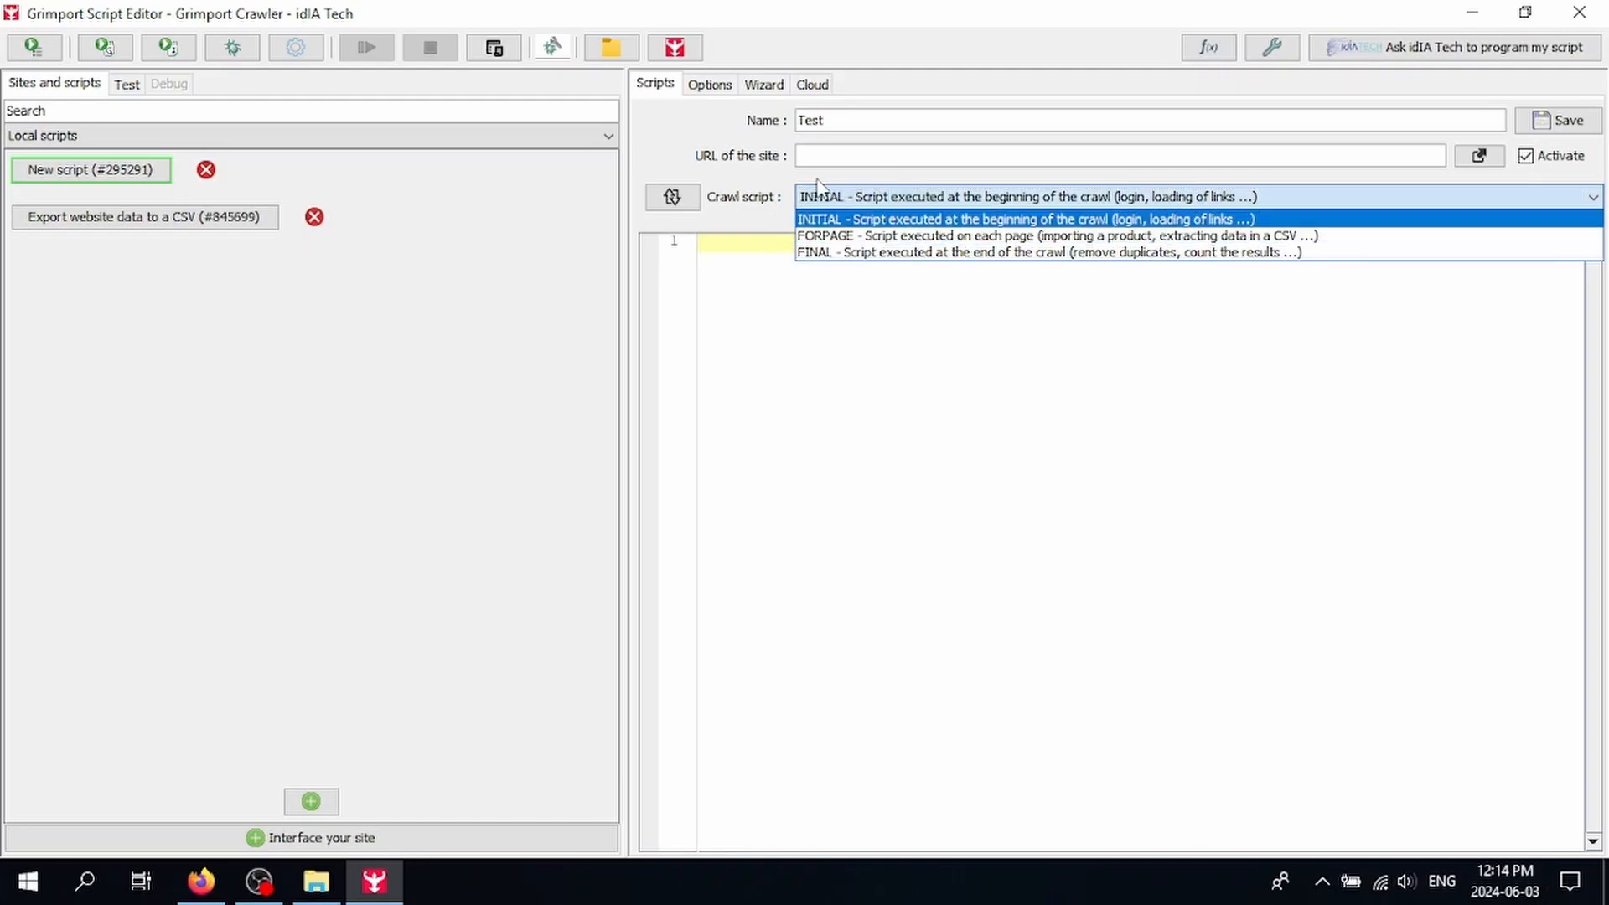
{"action": "left_click", "coordinate": [884, 218]}
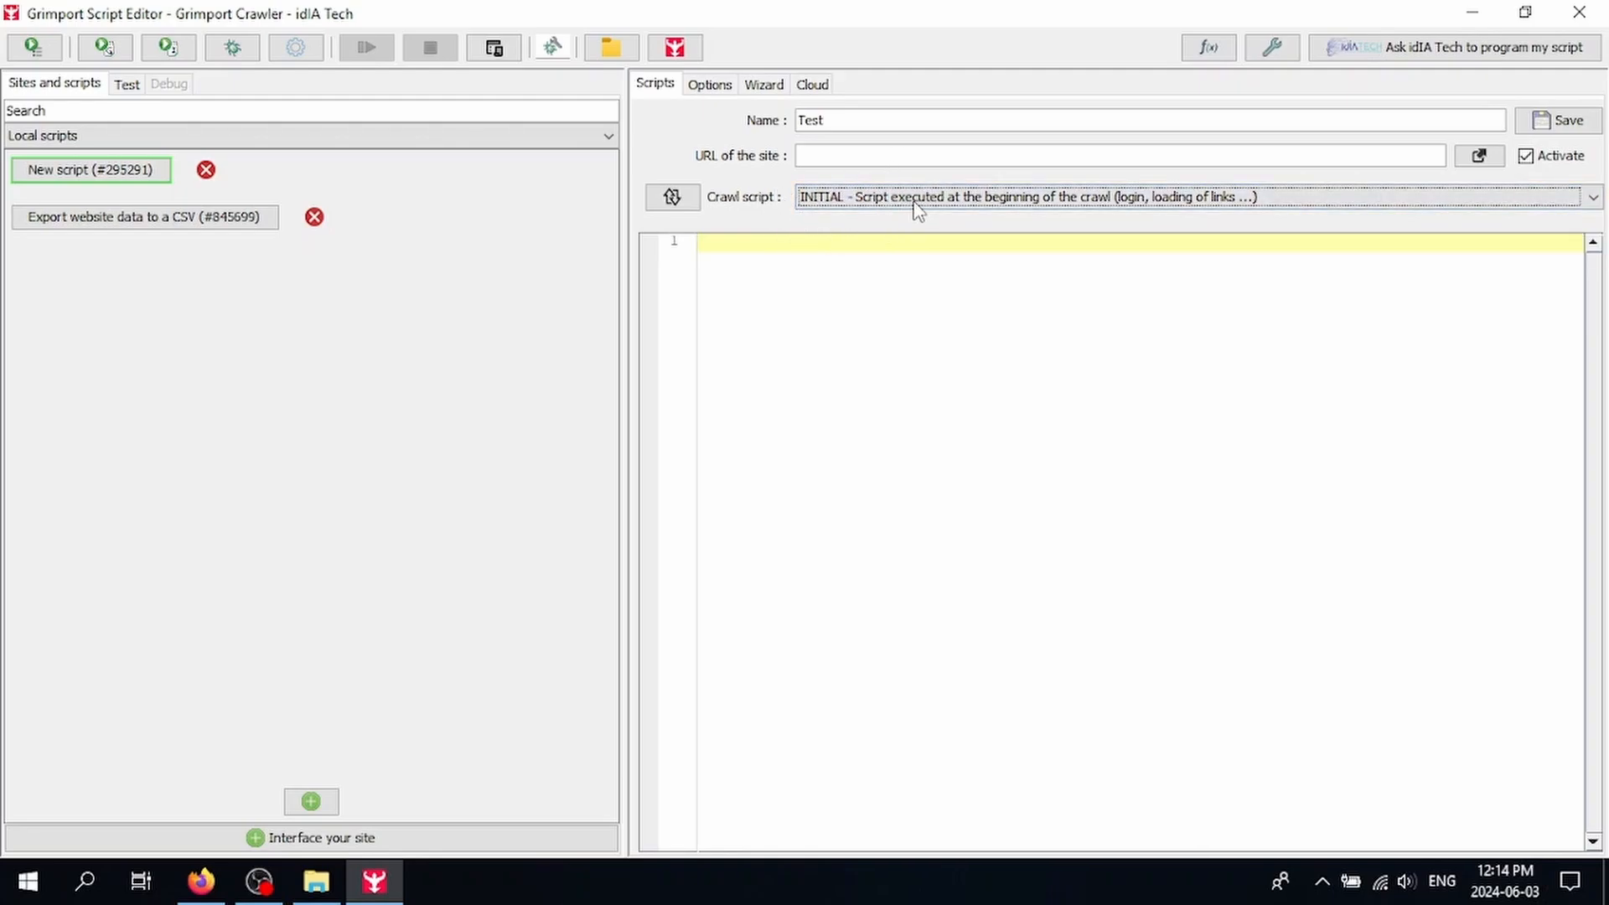
{"action": "left_click", "coordinate": [1153, 203]}
{"action": "left_click", "coordinate": [1146, 235]}
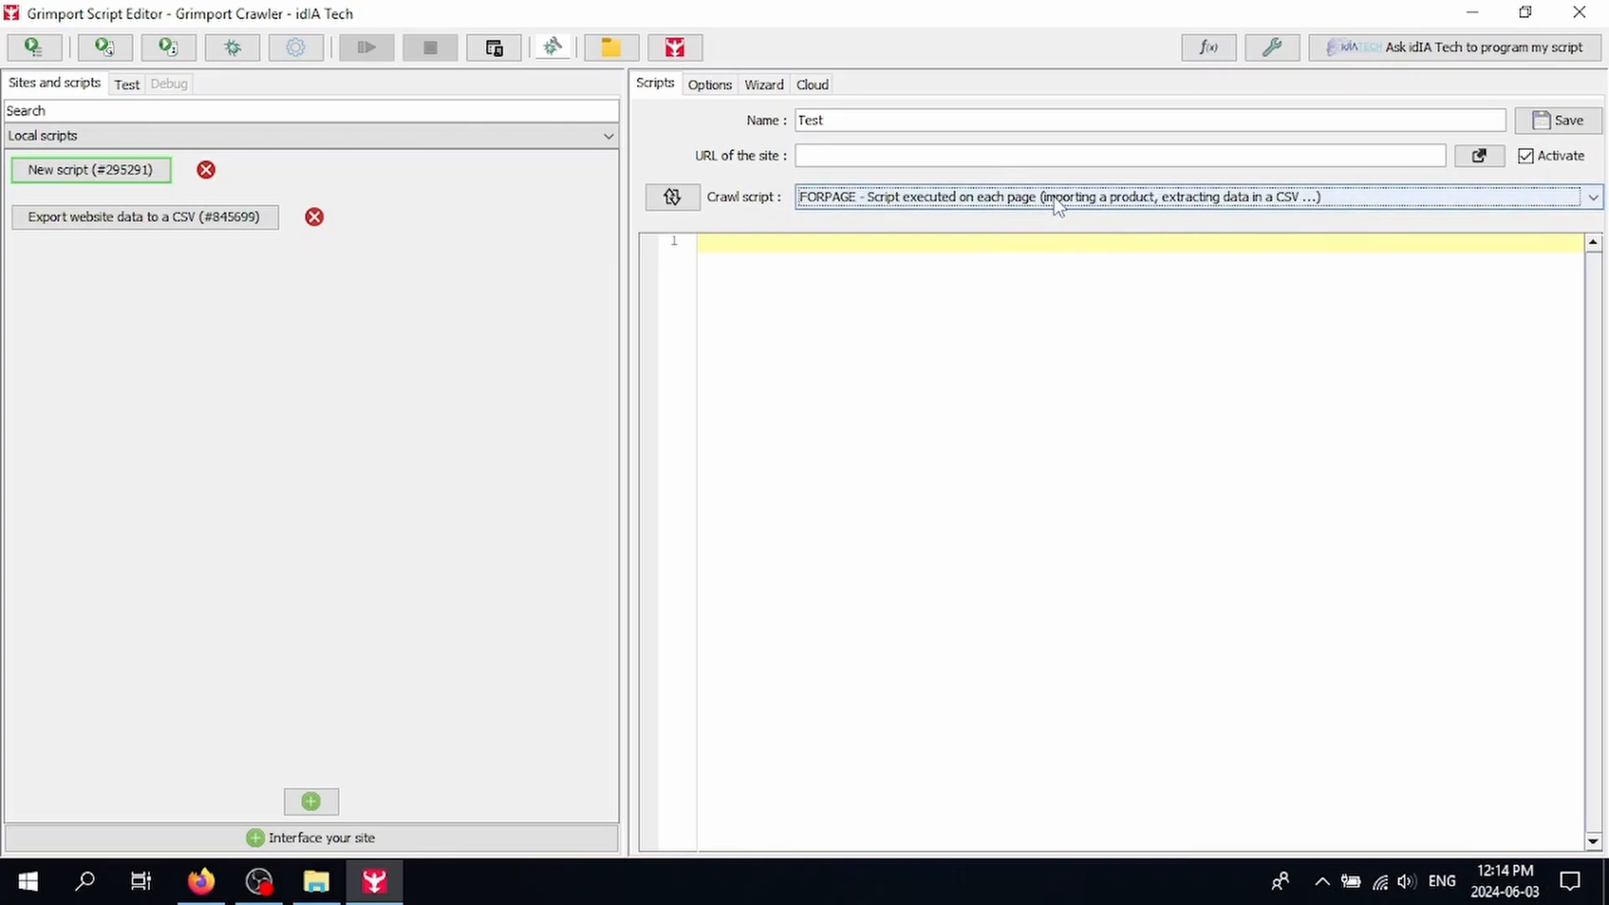
{"action": "left_click", "coordinate": [1163, 201]}
{"action": "left_click", "coordinate": [1054, 251]}
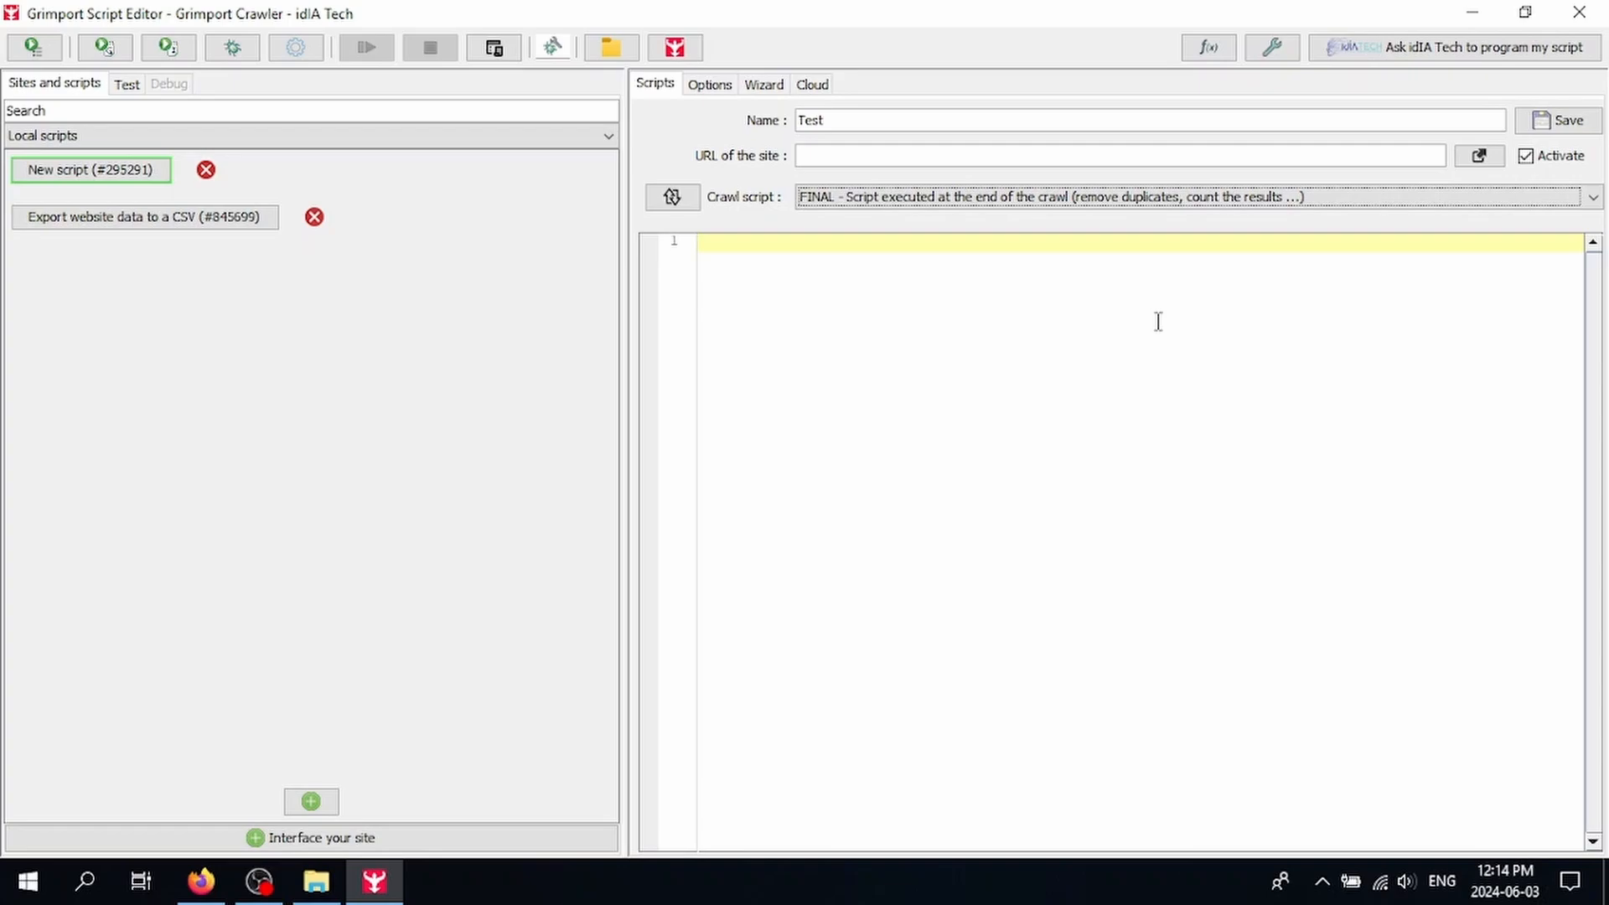
Step: Switch the Test script to a simple script, leaving the Local scripts list unchanged
{"action": "left_click", "coordinate": [672, 198]}
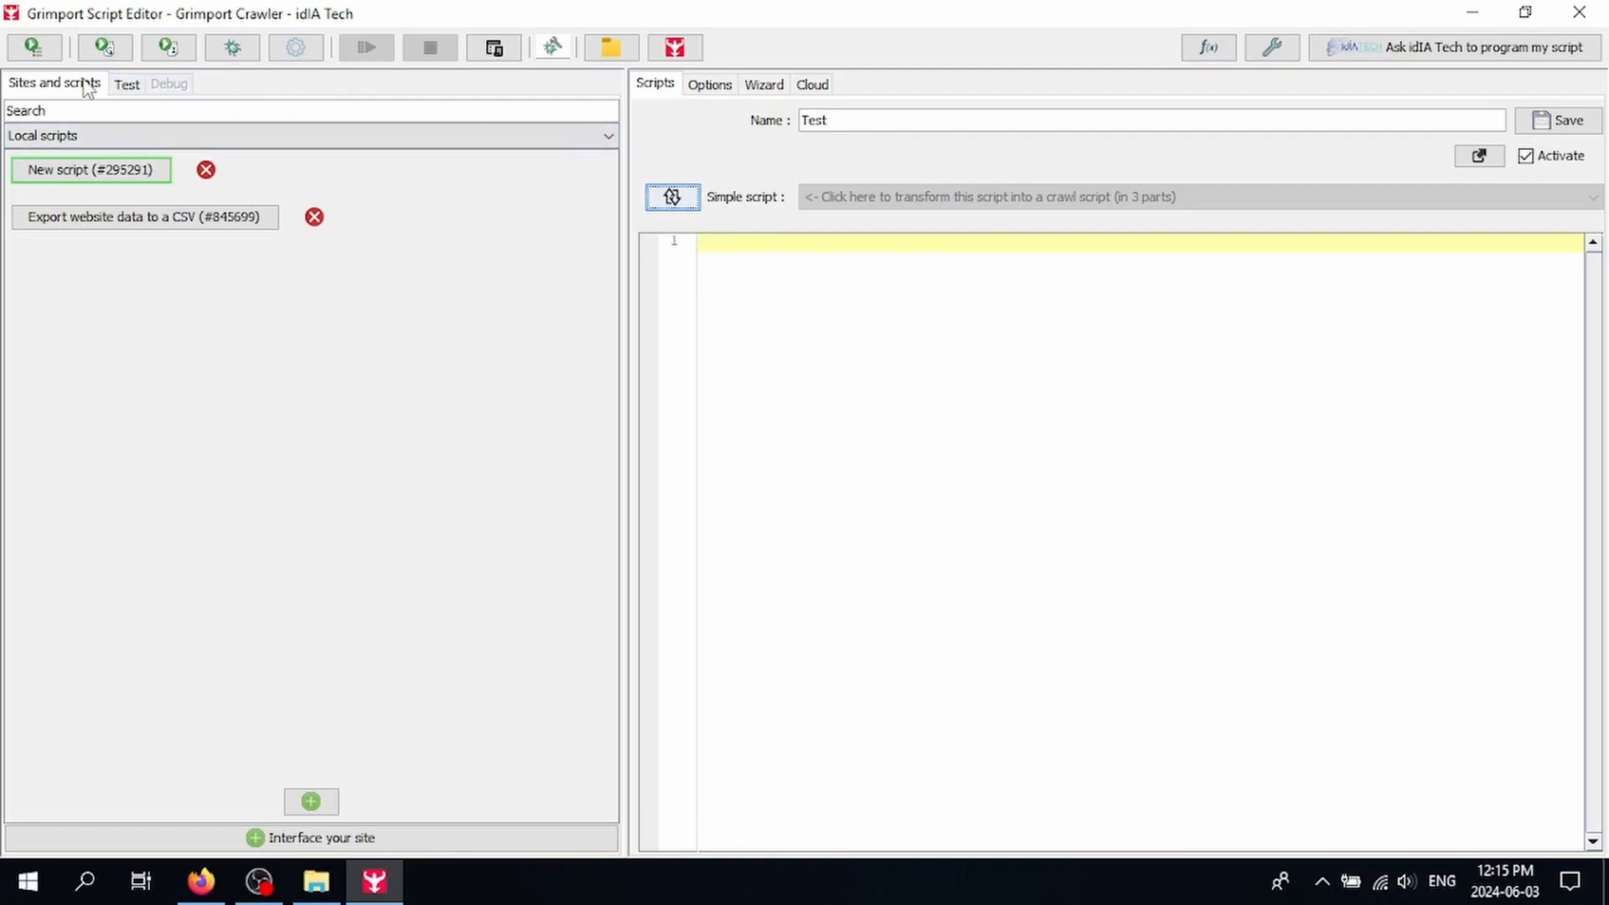
{"action": "left_click", "coordinate": [66, 139]}
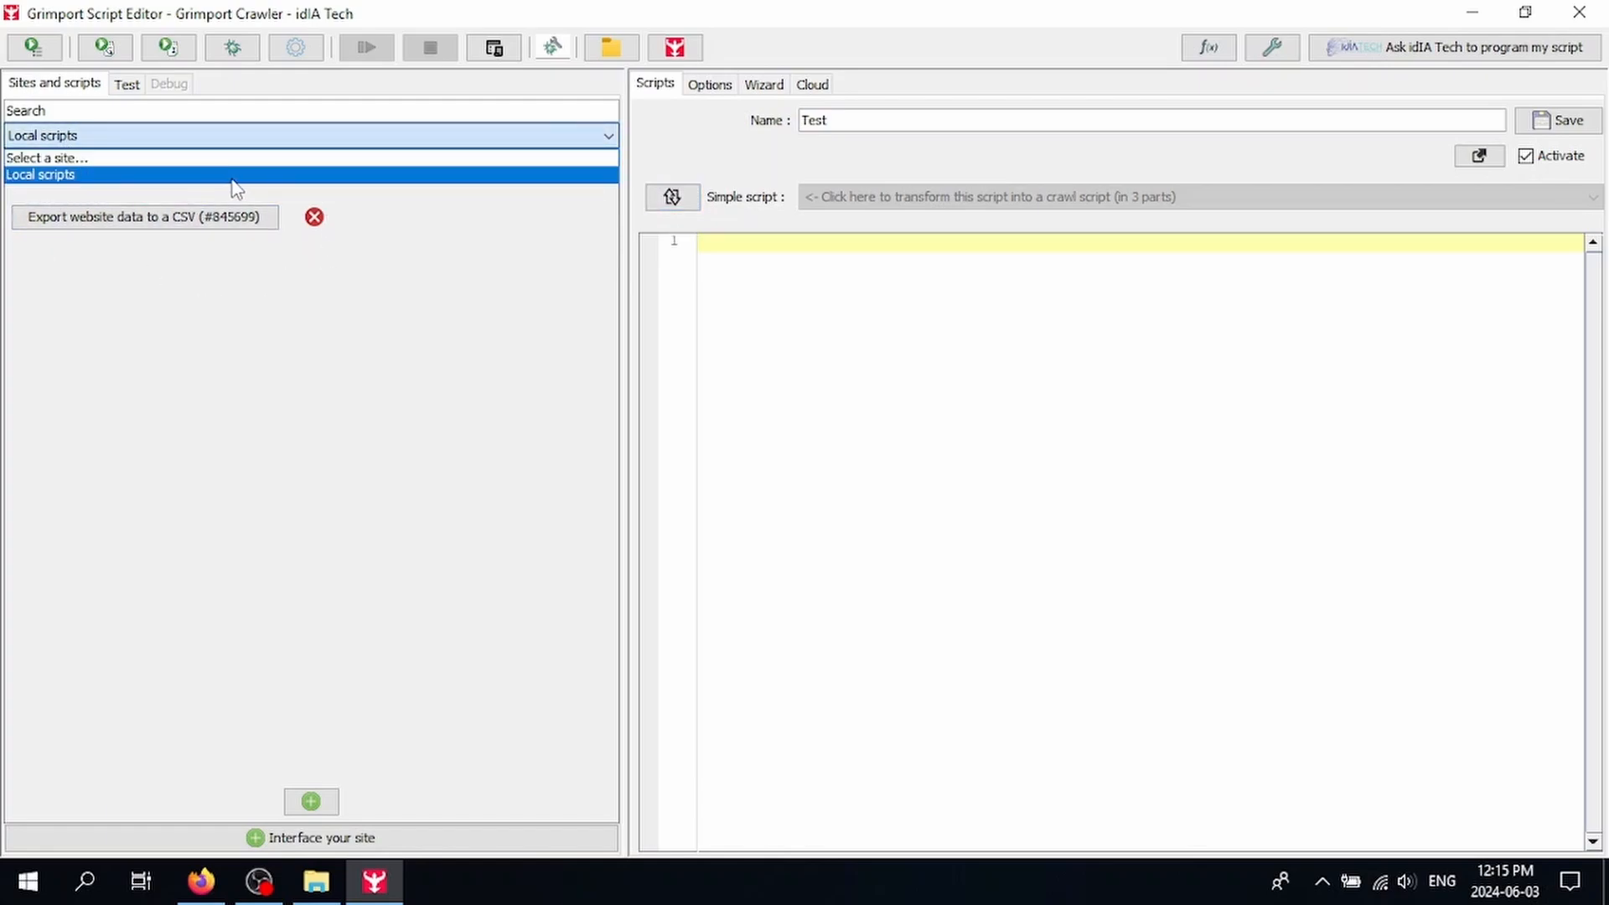
{"action": "left_click", "coordinate": [381, 227]}
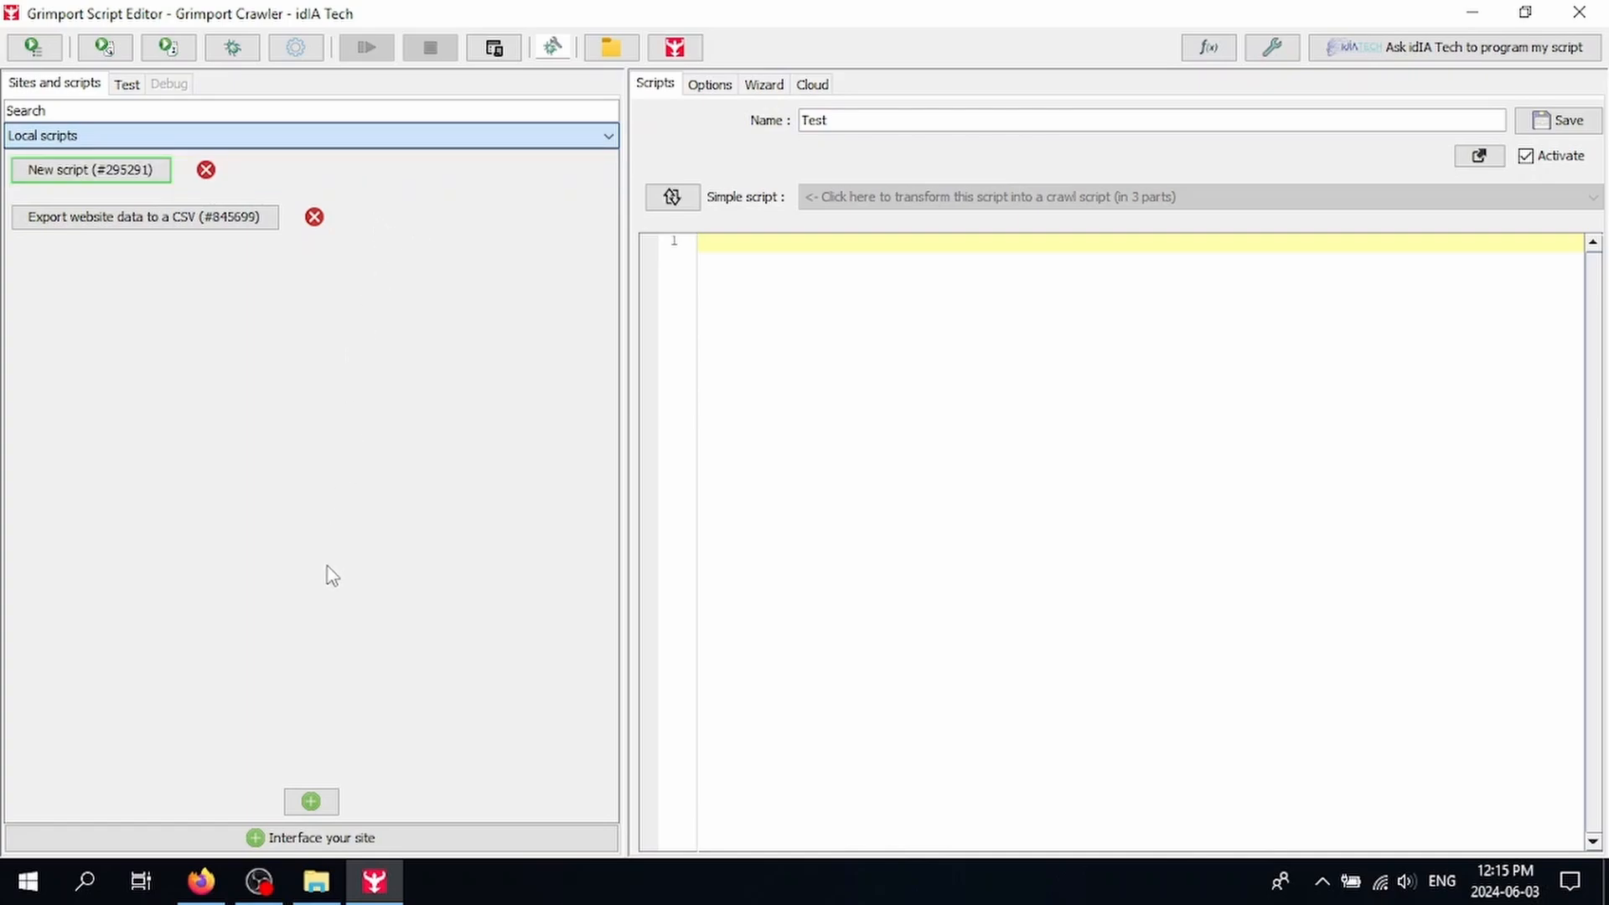
Step: Open the Interface your site form and review the Type options, keeping CMS
{"action": "left_click", "coordinate": [311, 836]}
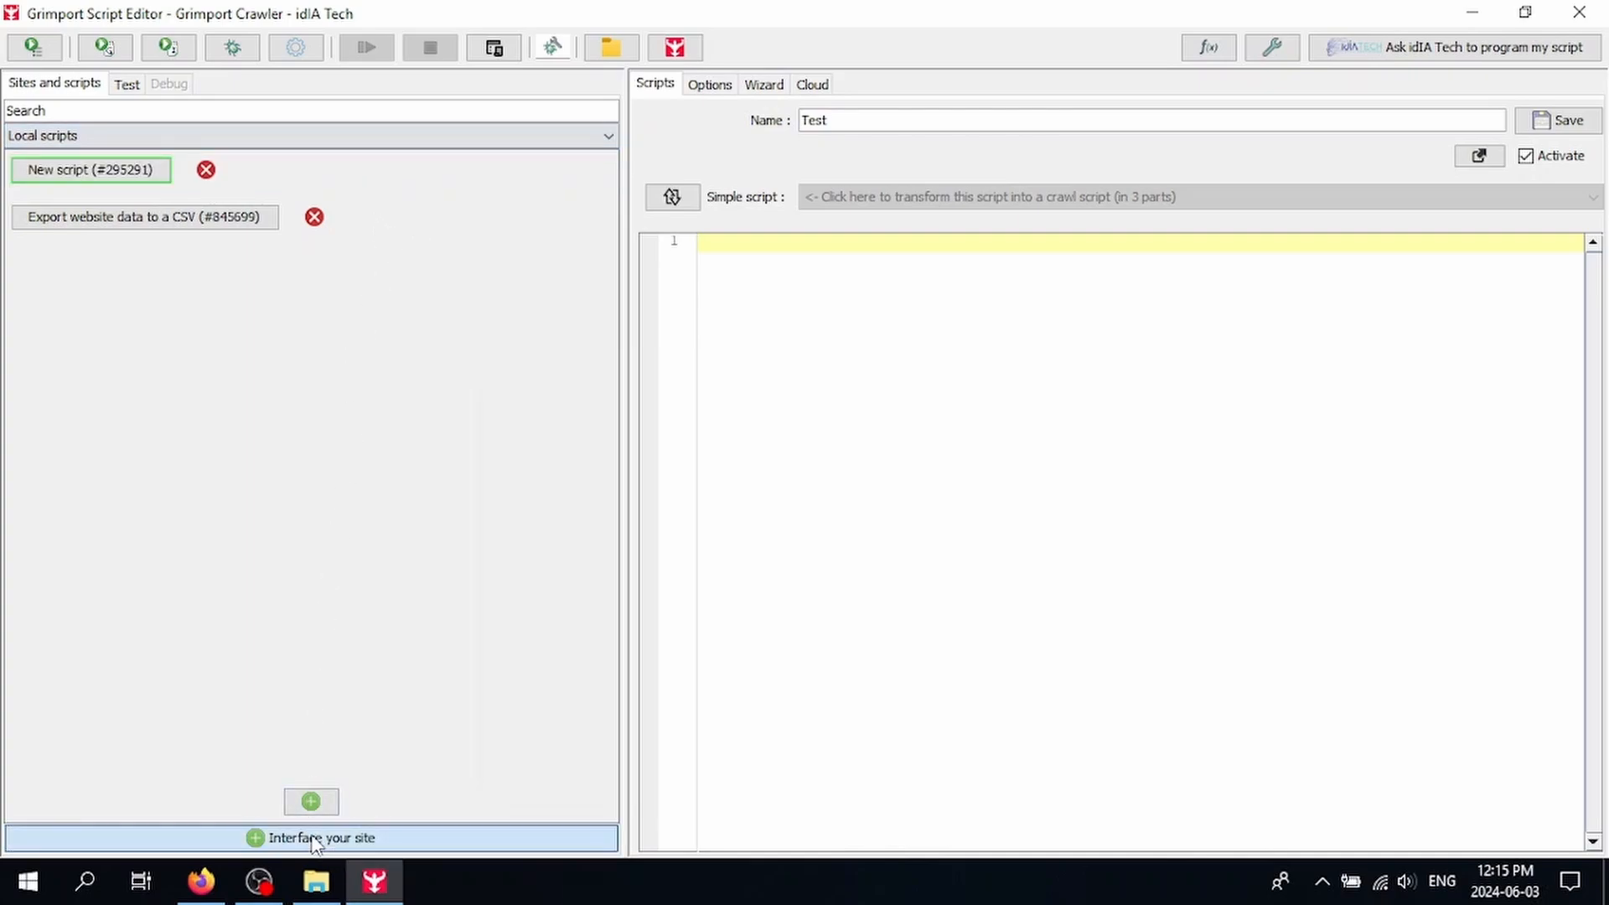
{"action": "left_click", "coordinate": [763, 450]}
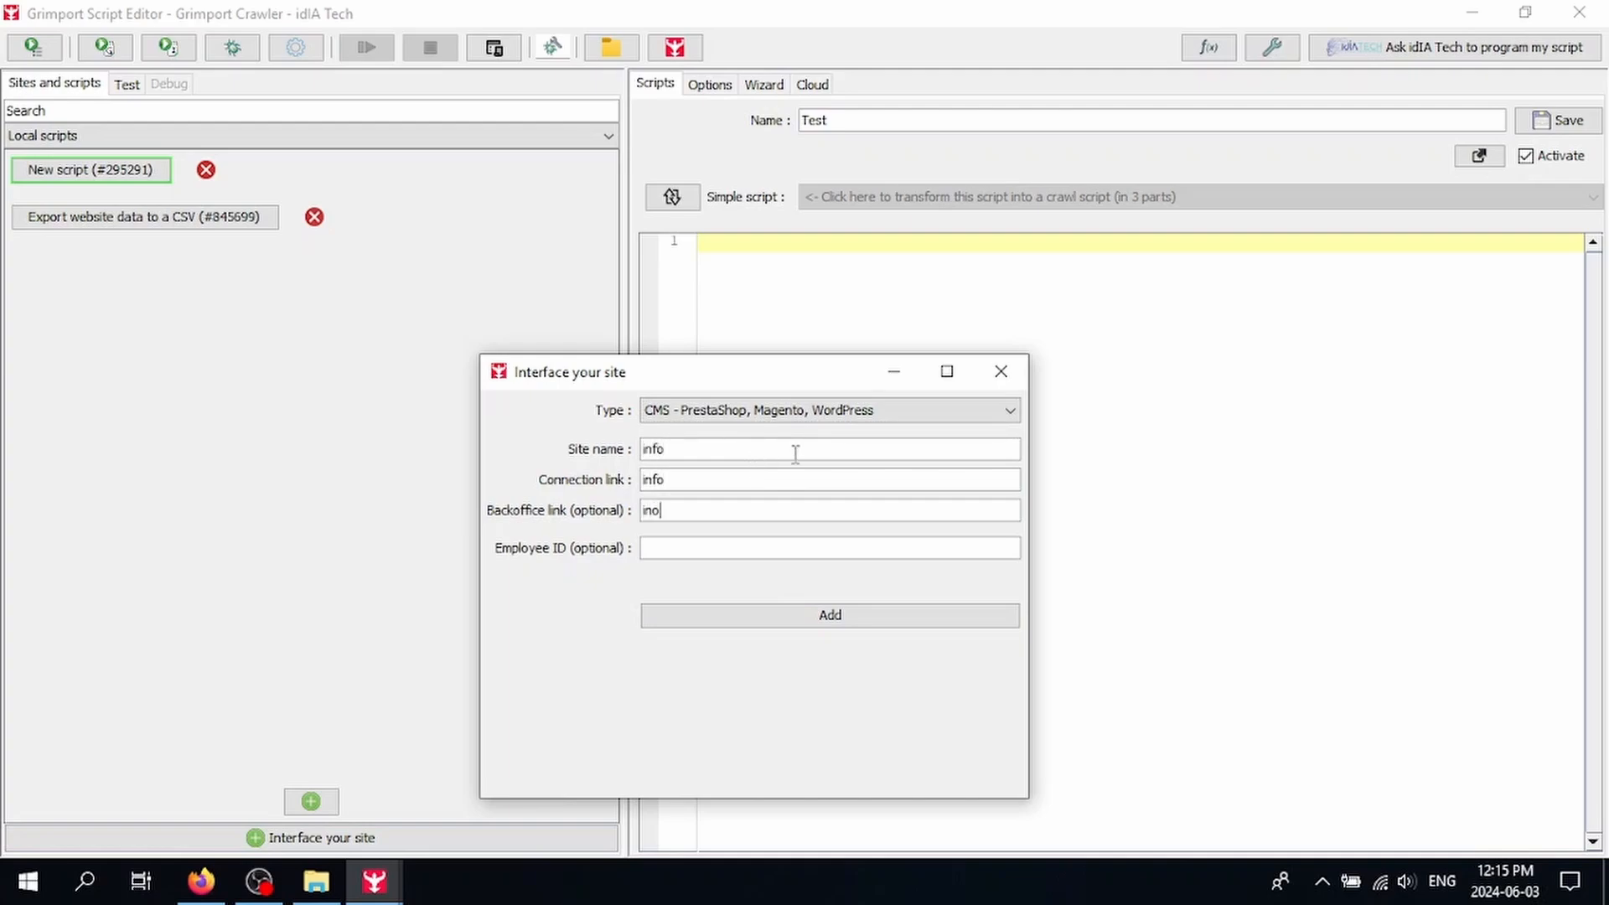
{"action": "left_click", "coordinate": [712, 410]}
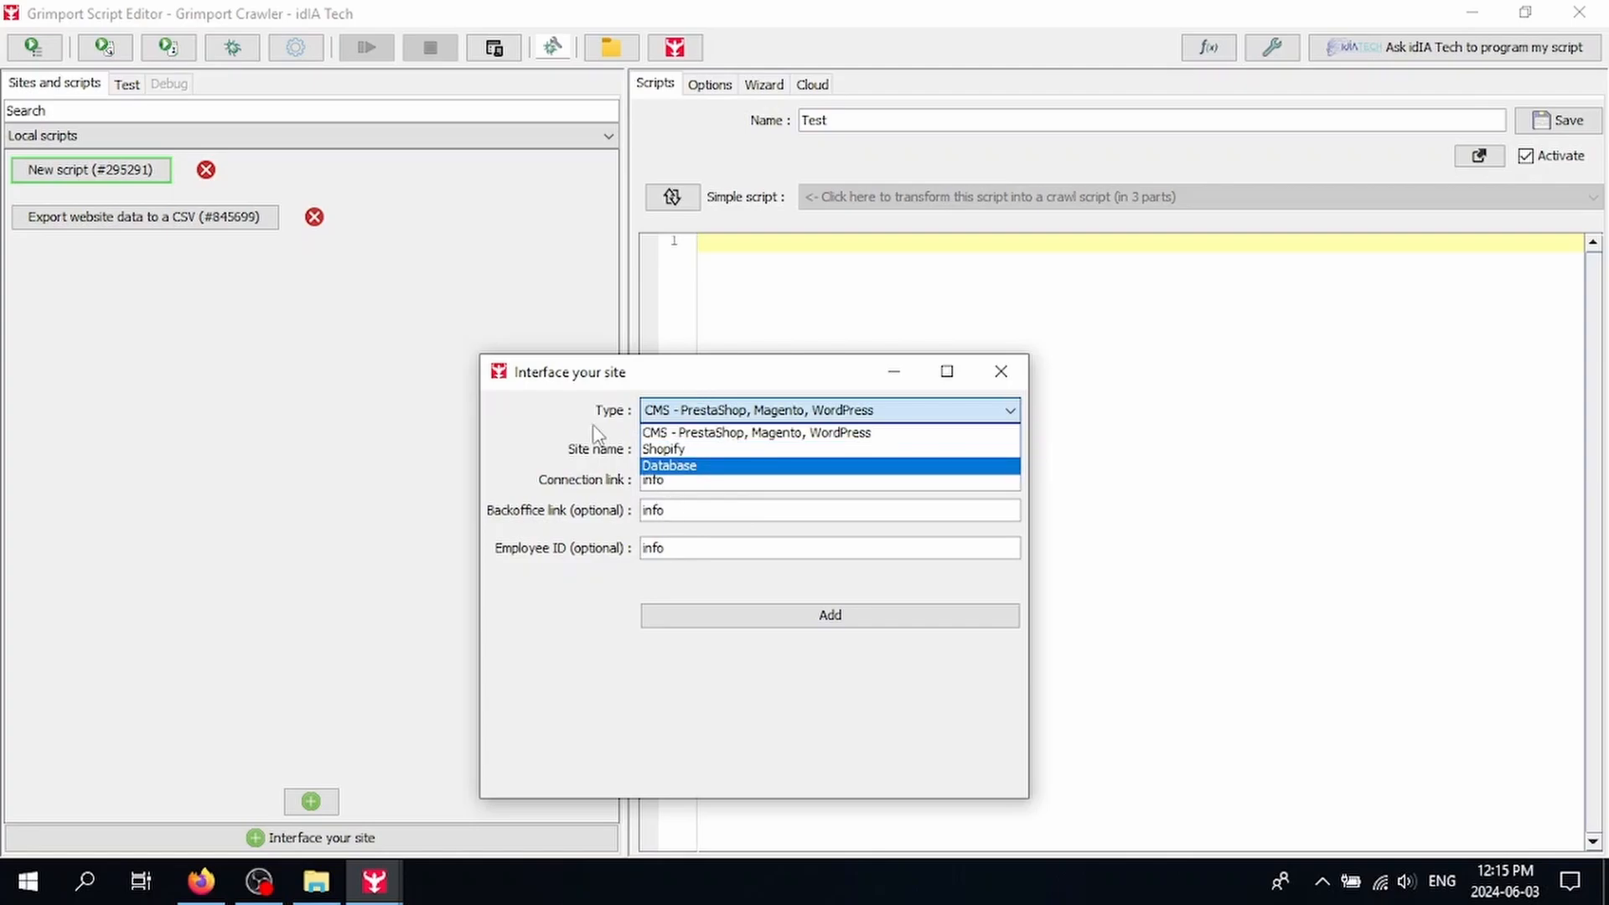
{"action": "left_click", "coordinate": [589, 449]}
Step: Close the site form and reload the Local scripts list
{"action": "left_click", "coordinate": [1001, 371]}
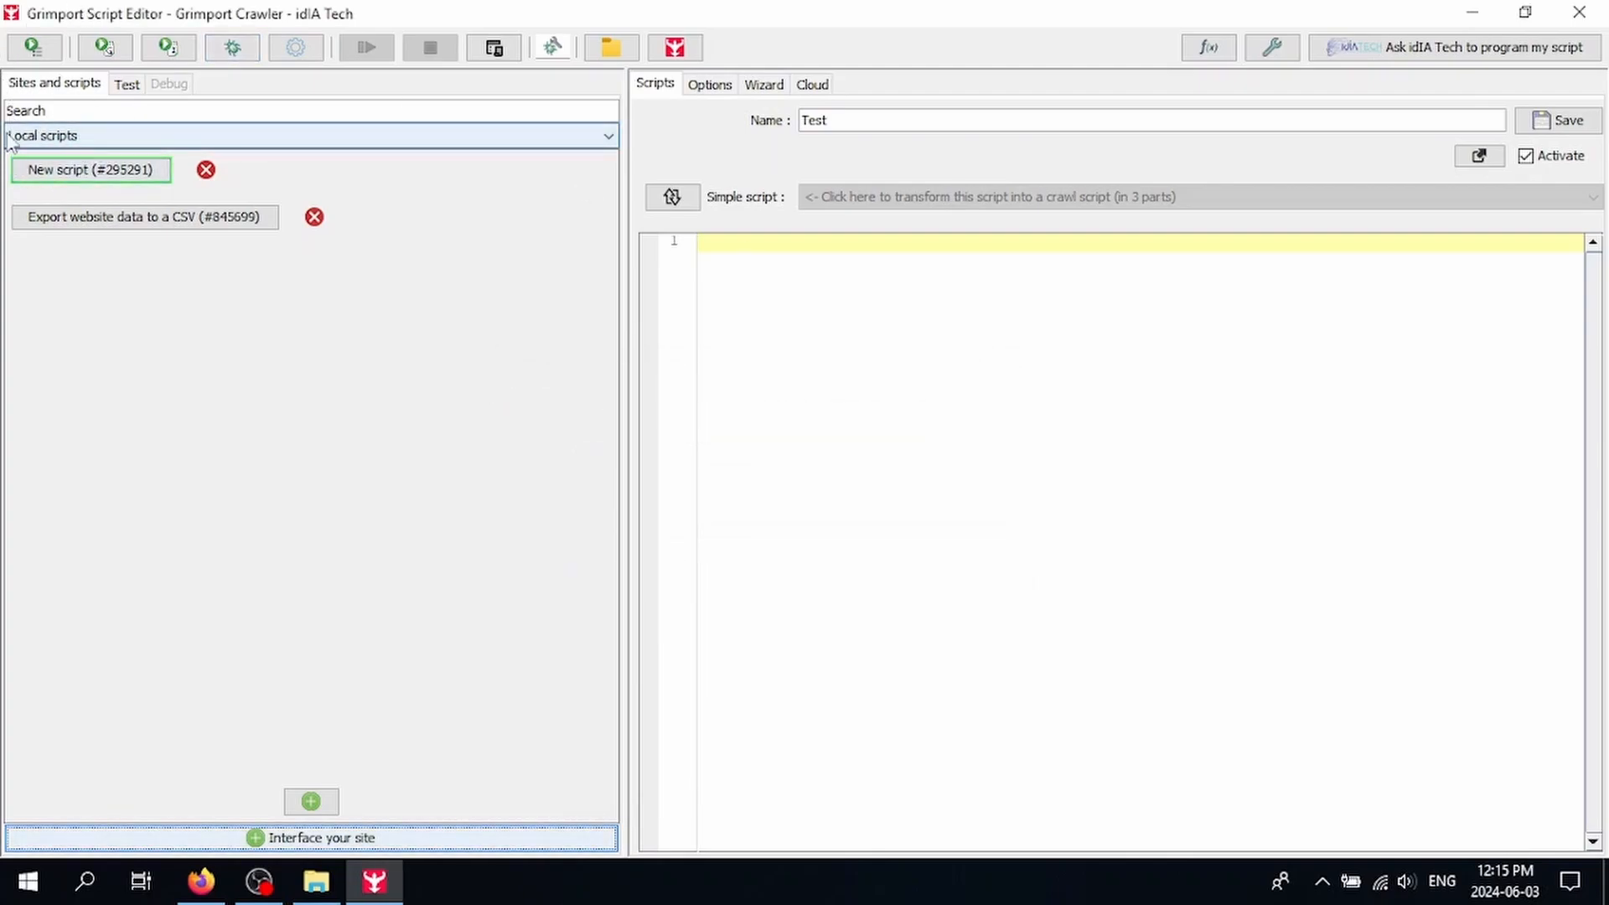
{"action": "left_click", "coordinate": [144, 137]}
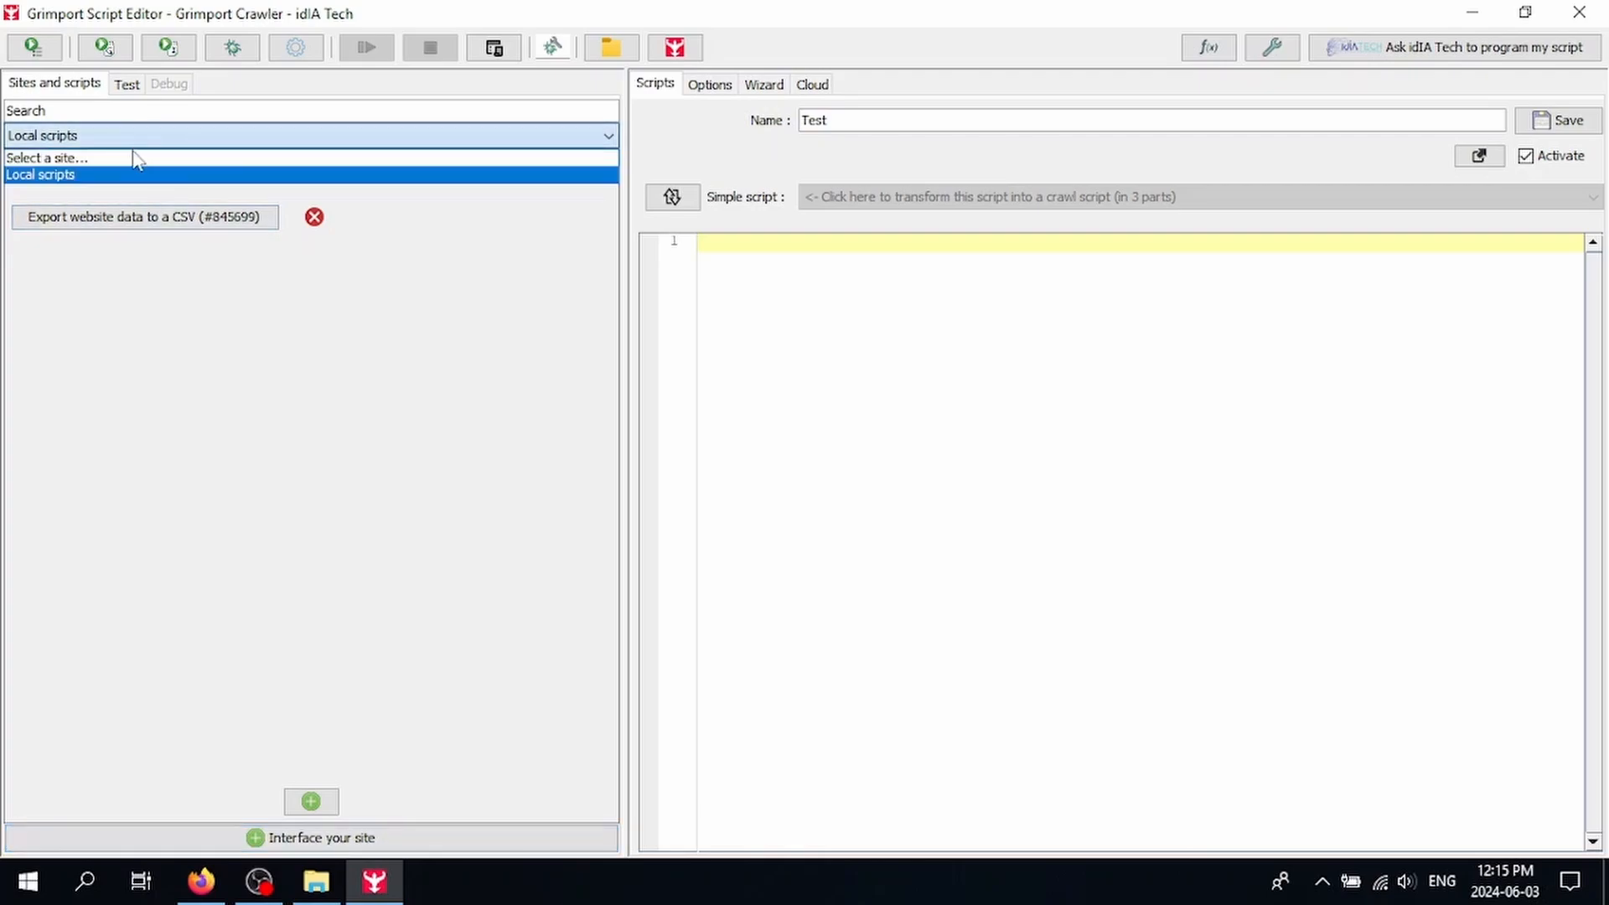
{"action": "left_click", "coordinate": [147, 173]}
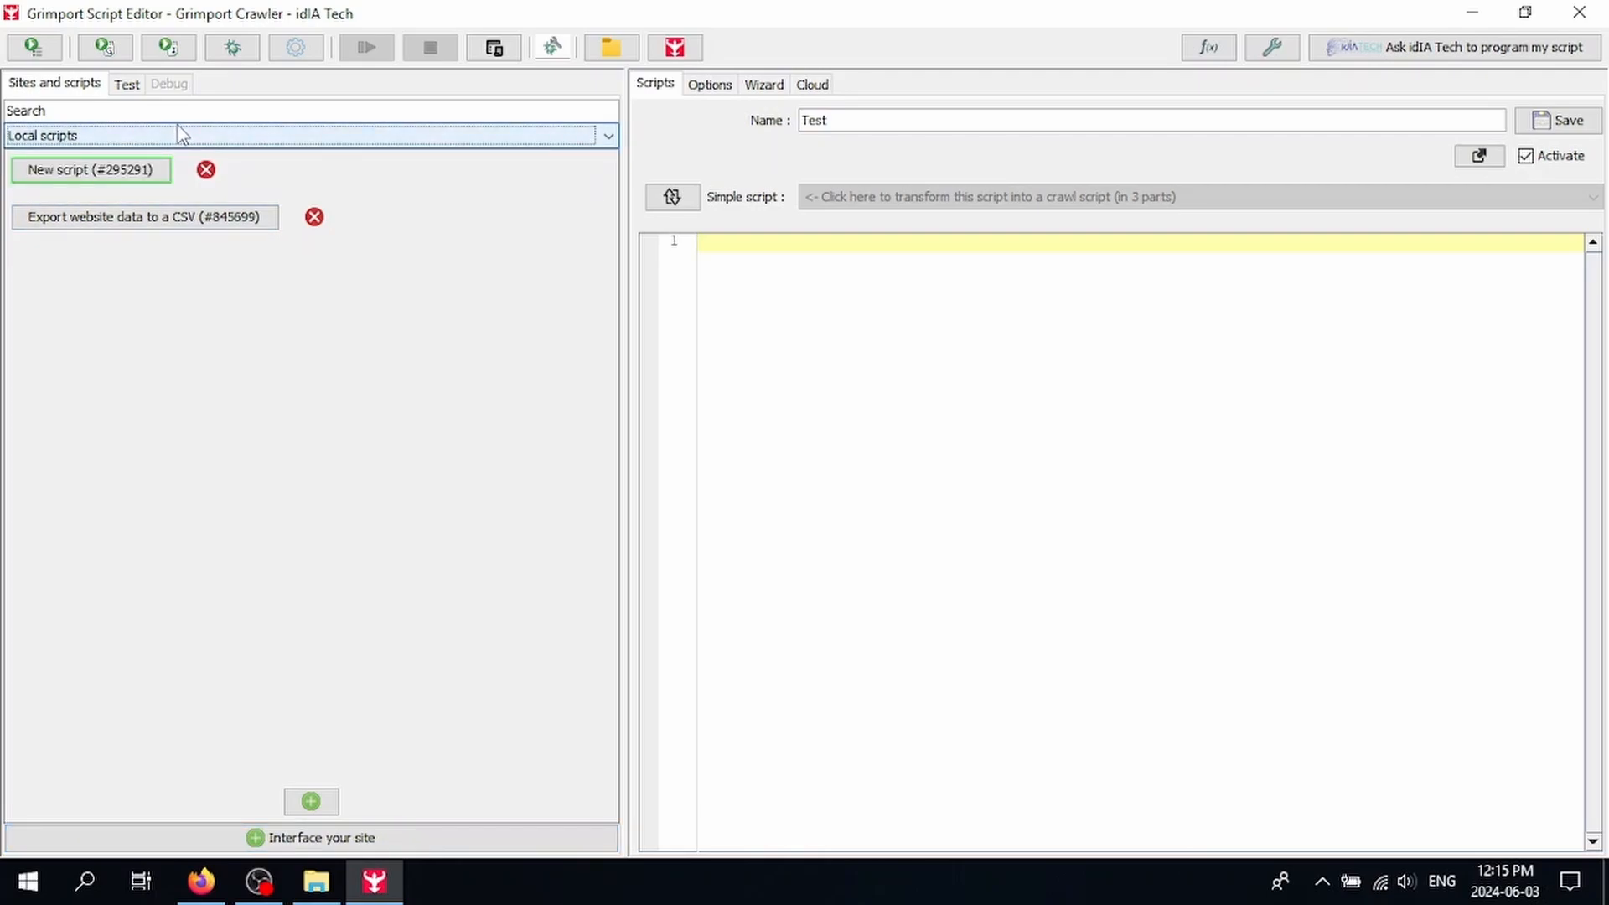
{"action": "left_click", "coordinate": [128, 86]}
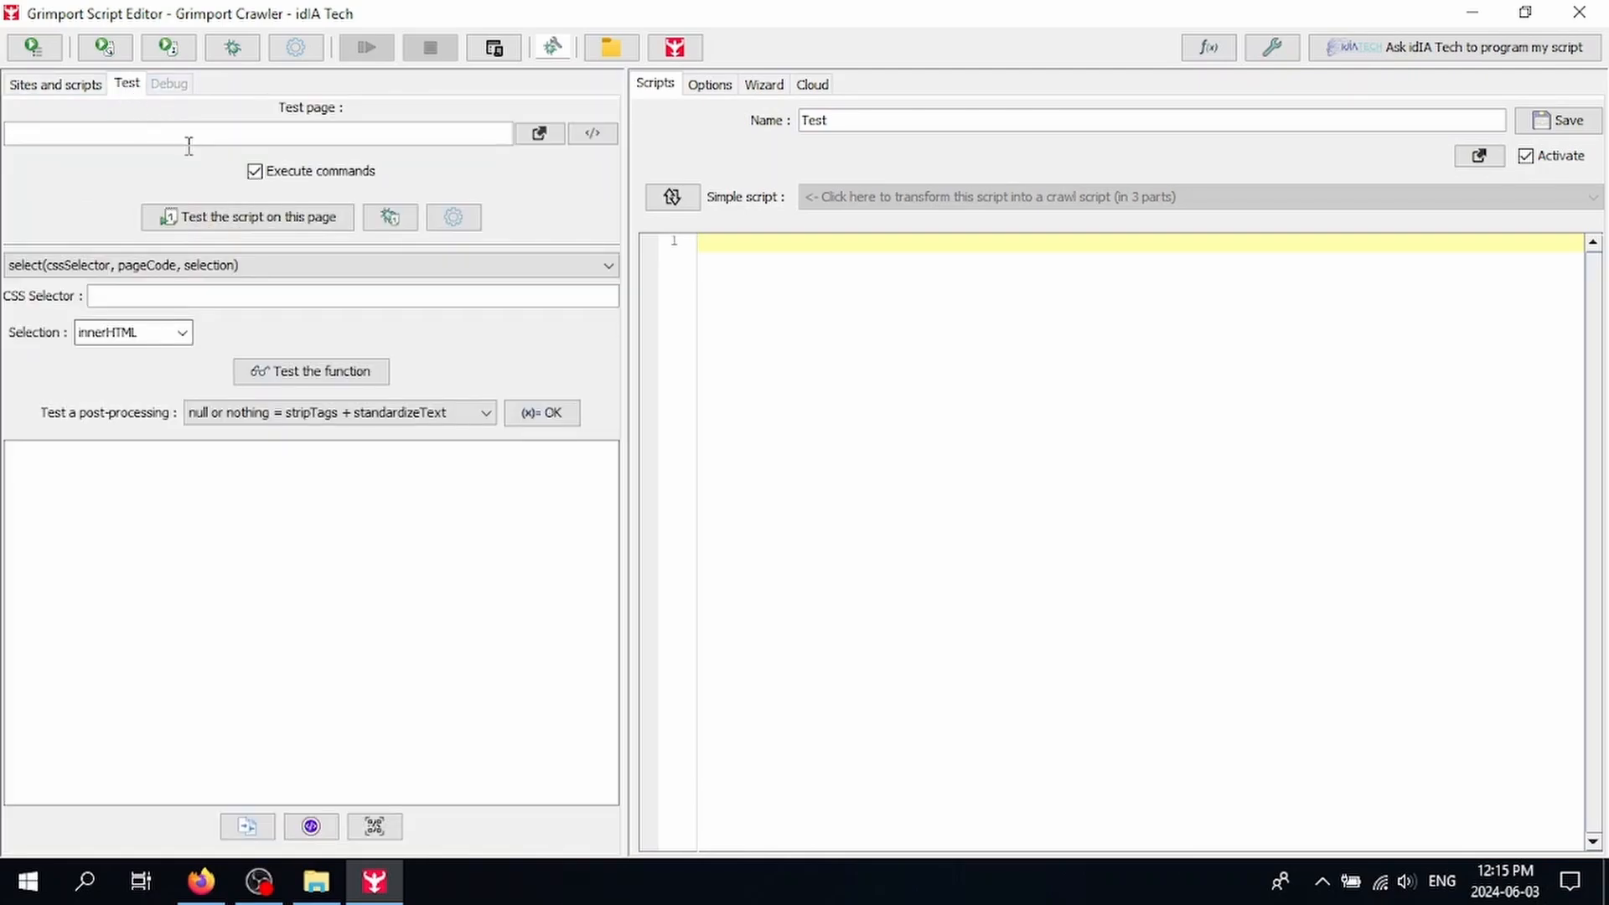
{"action": "left_click", "coordinate": [201, 881]}
{"action": "left_click", "coordinate": [142, 25]}
{"action": "left_click", "coordinate": [570, 84]}
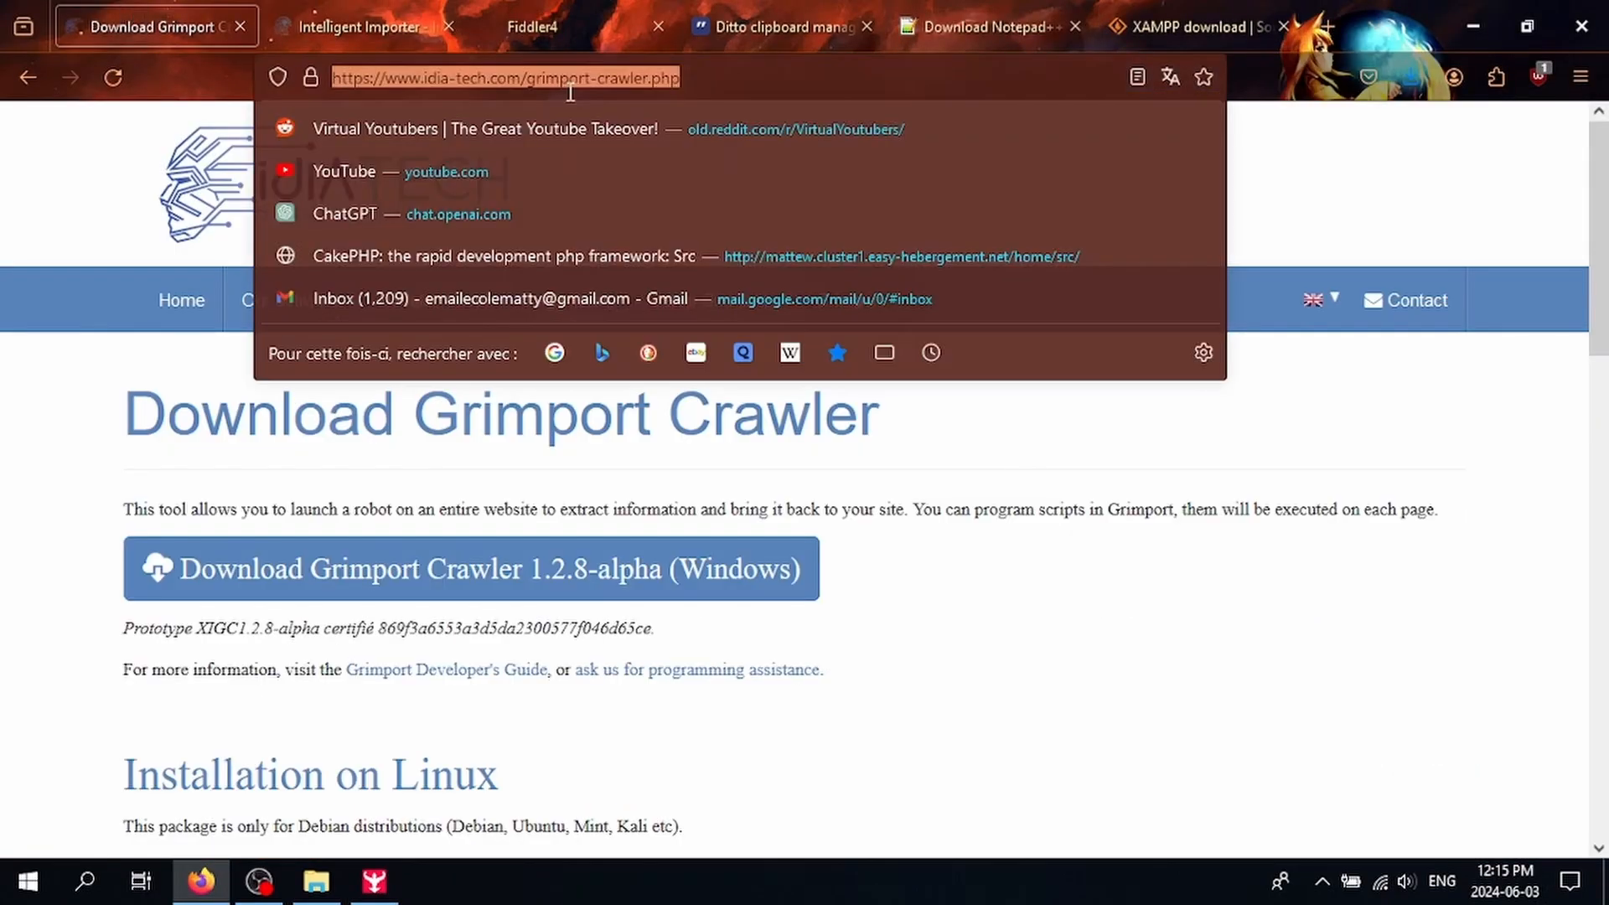
{"action": "key", "text": "ctrl+c"}
{"action": "key", "text": "alt+Tab"}
{"action": "key", "text": "ctrl+v"}
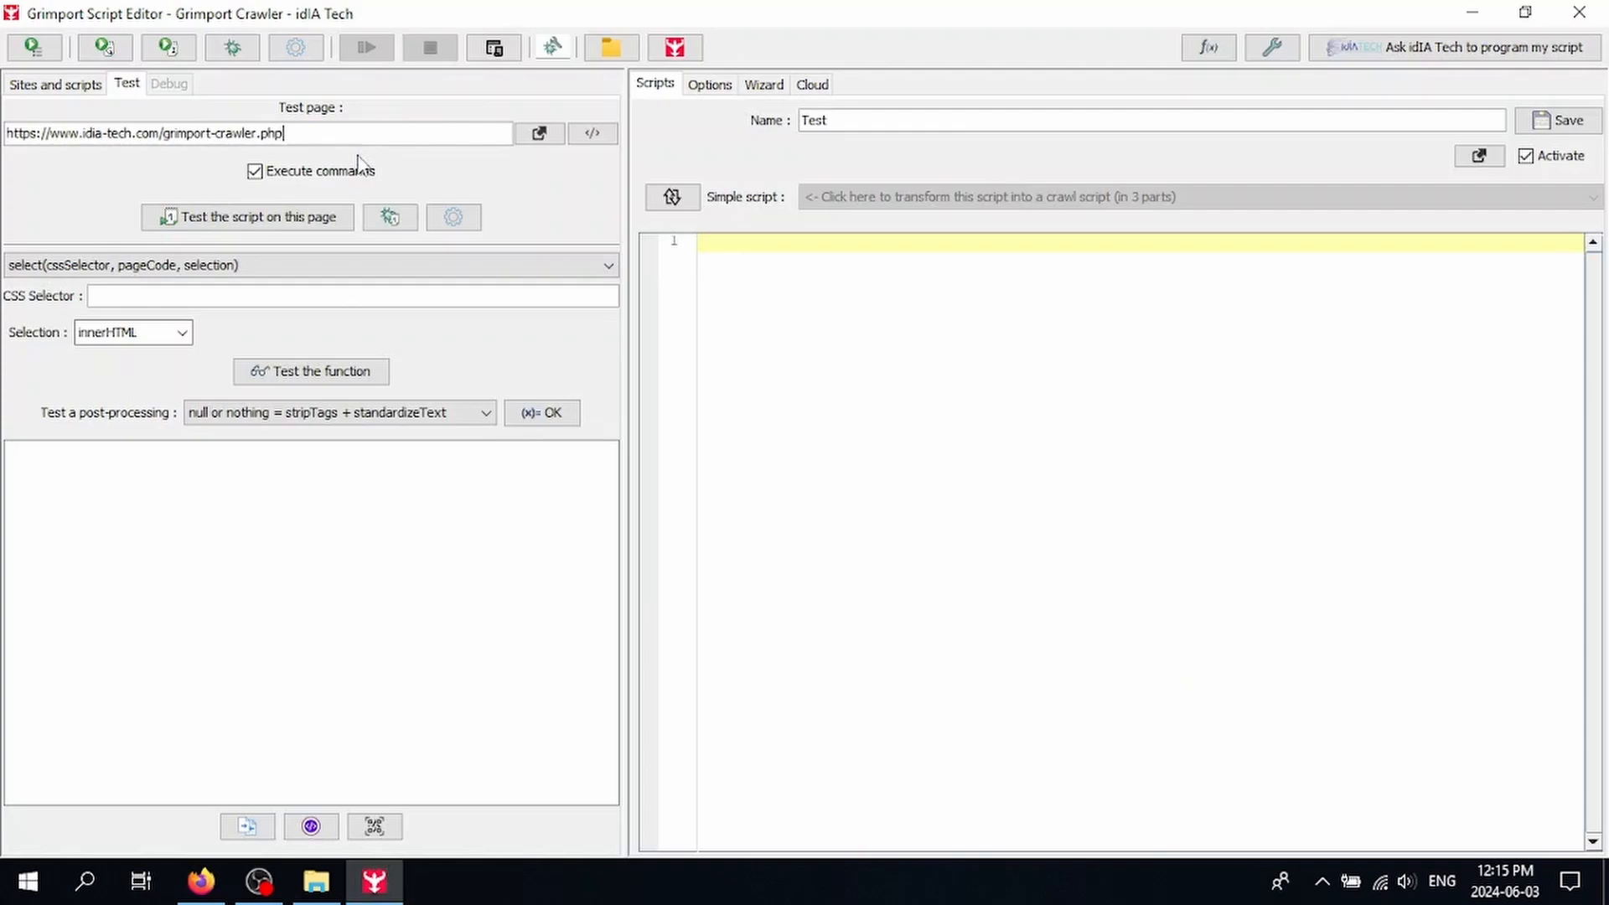
{"action": "left_click", "coordinate": [771, 308]}
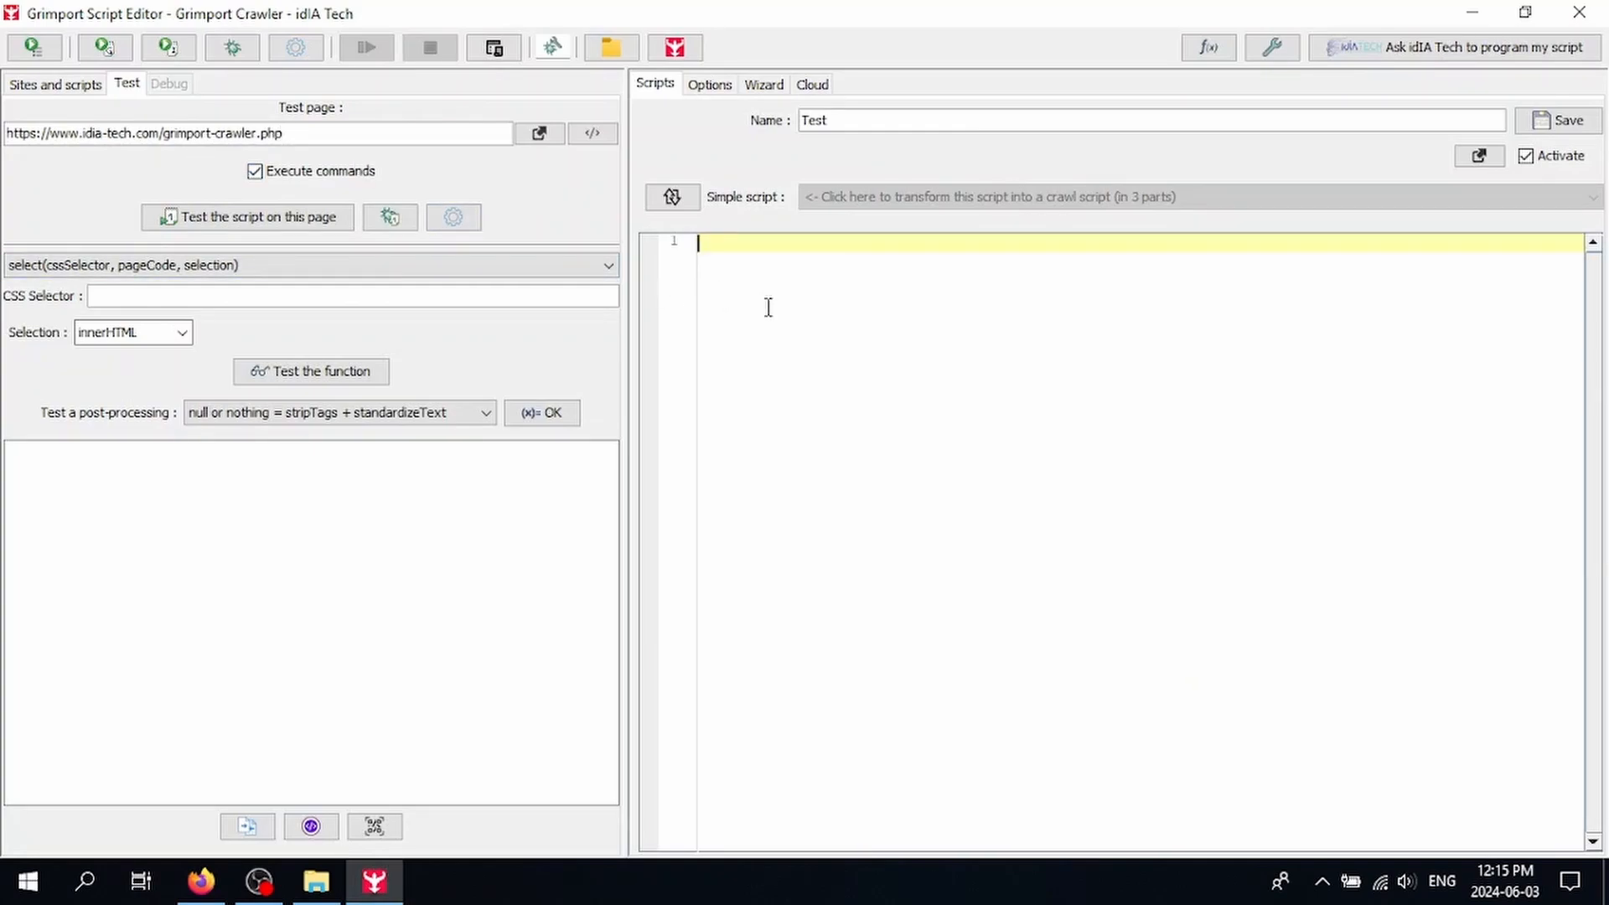
Step: Turn the Test script back into a crawl script, keeping the INITIAL part
{"action": "left_click", "coordinate": [672, 196]}
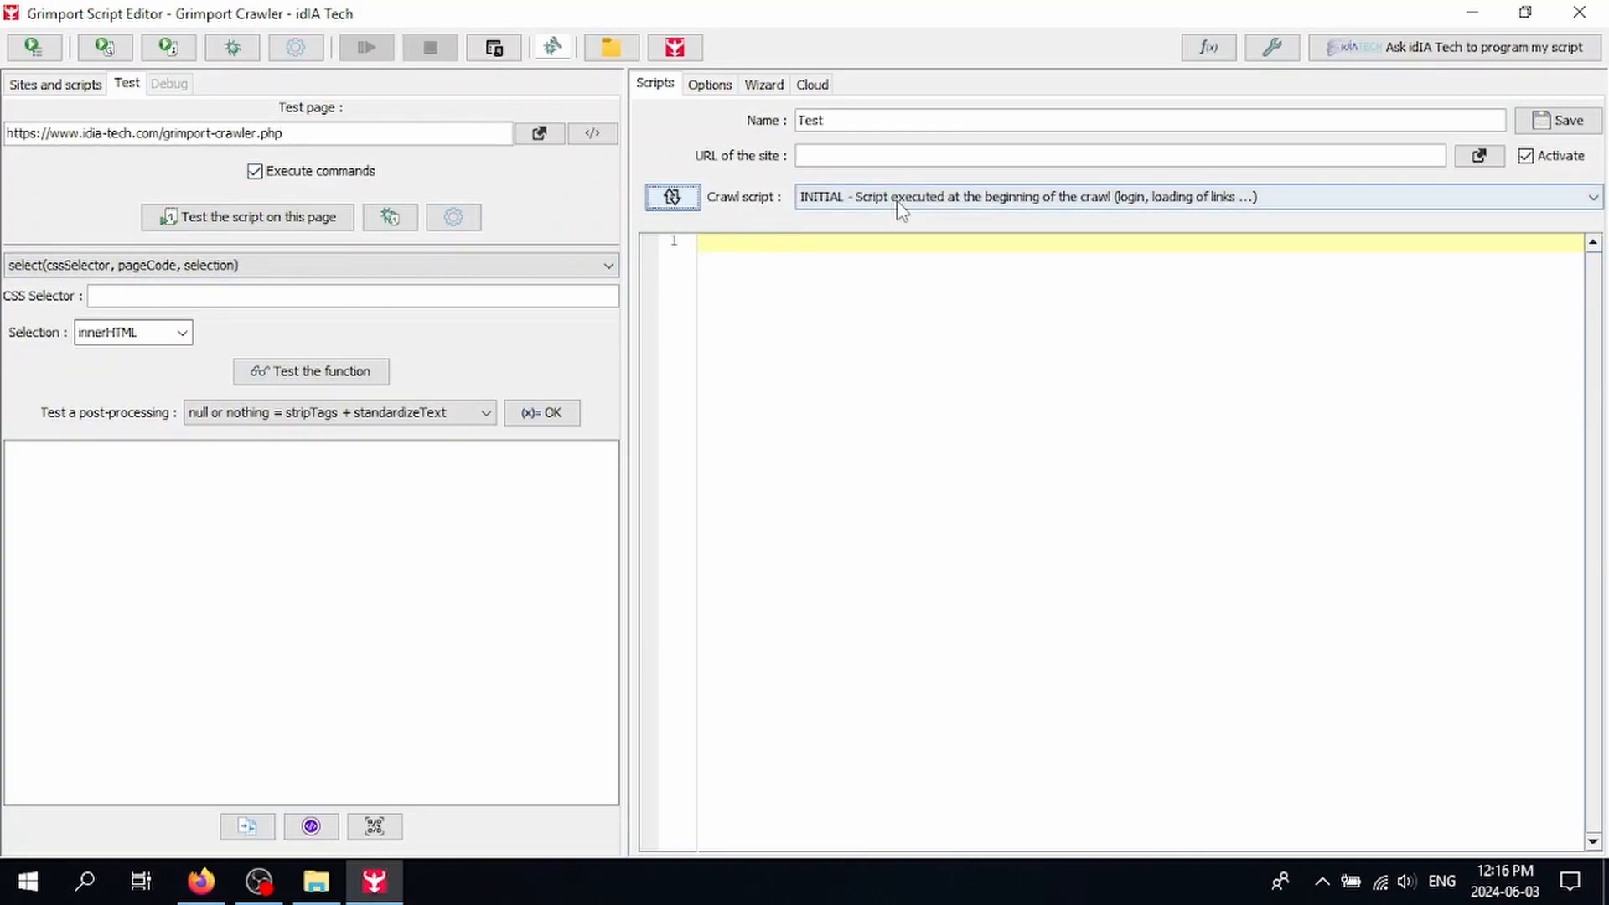
{"action": "left_click", "coordinate": [871, 205]}
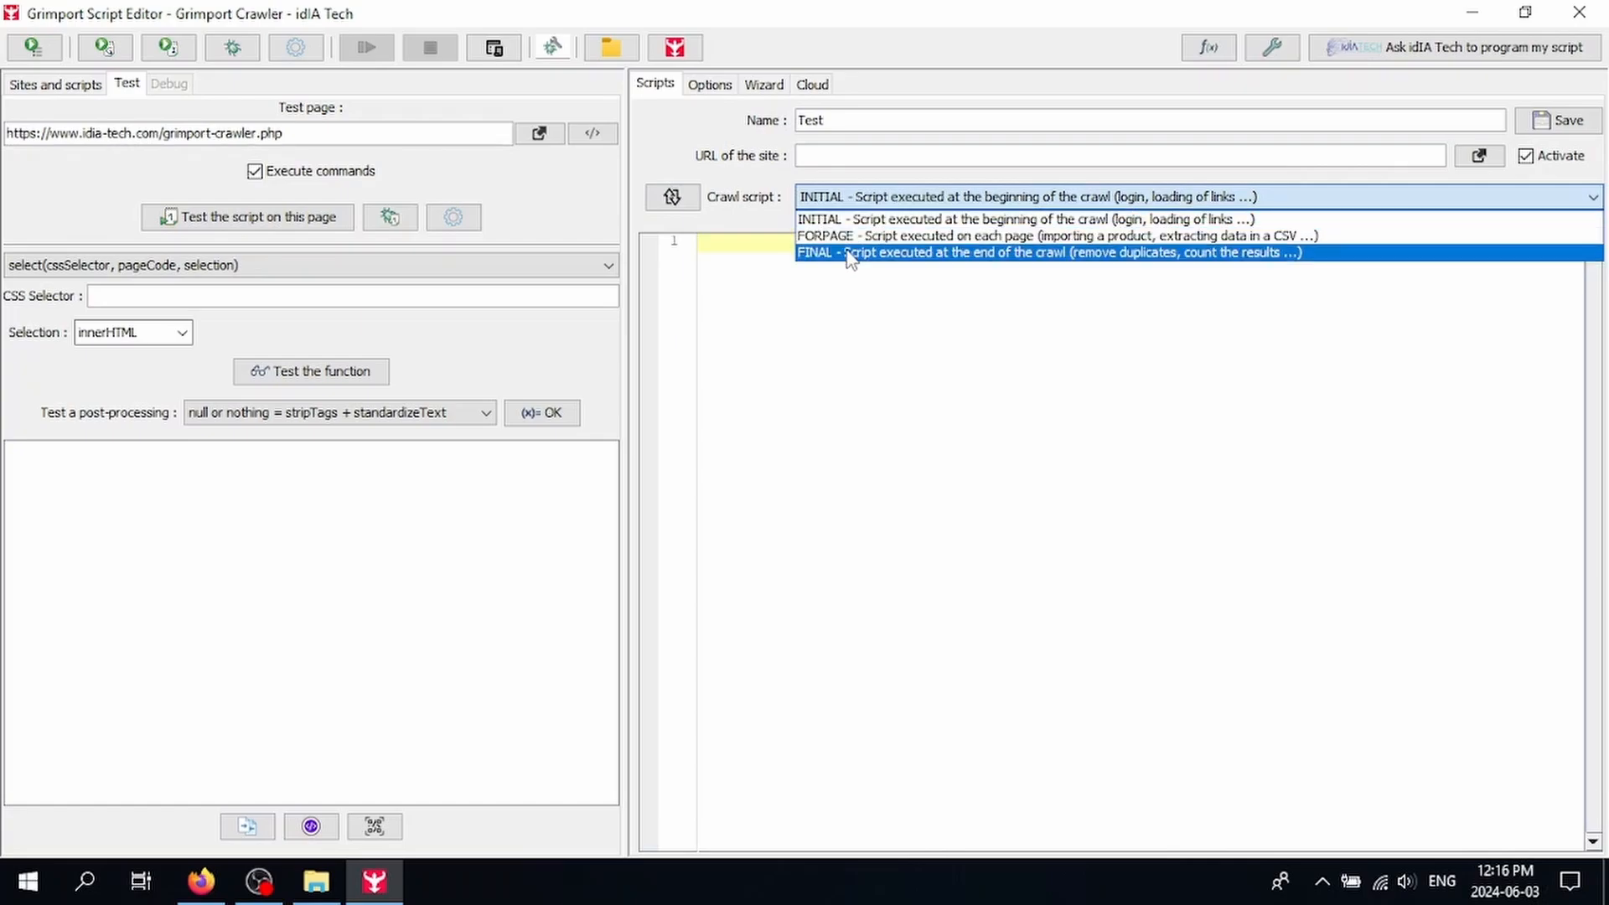
{"action": "left_click", "coordinate": [825, 294]}
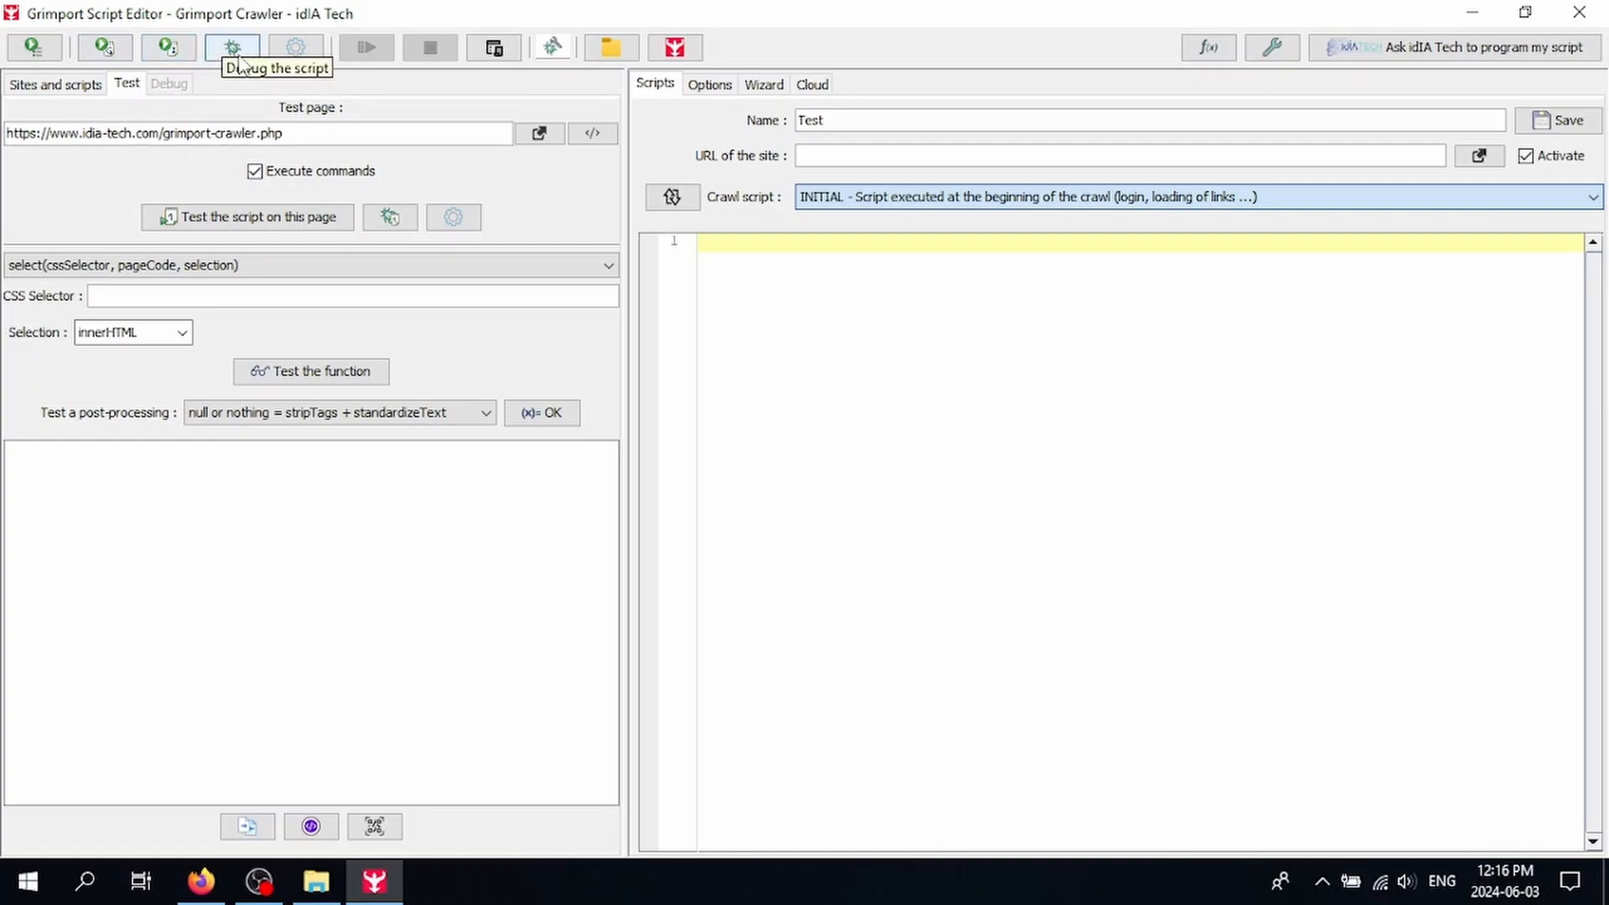
Step: Look over the launcher options and the Launchers window, then return to the Test panel
{"action": "left_click", "coordinate": [299, 48]}
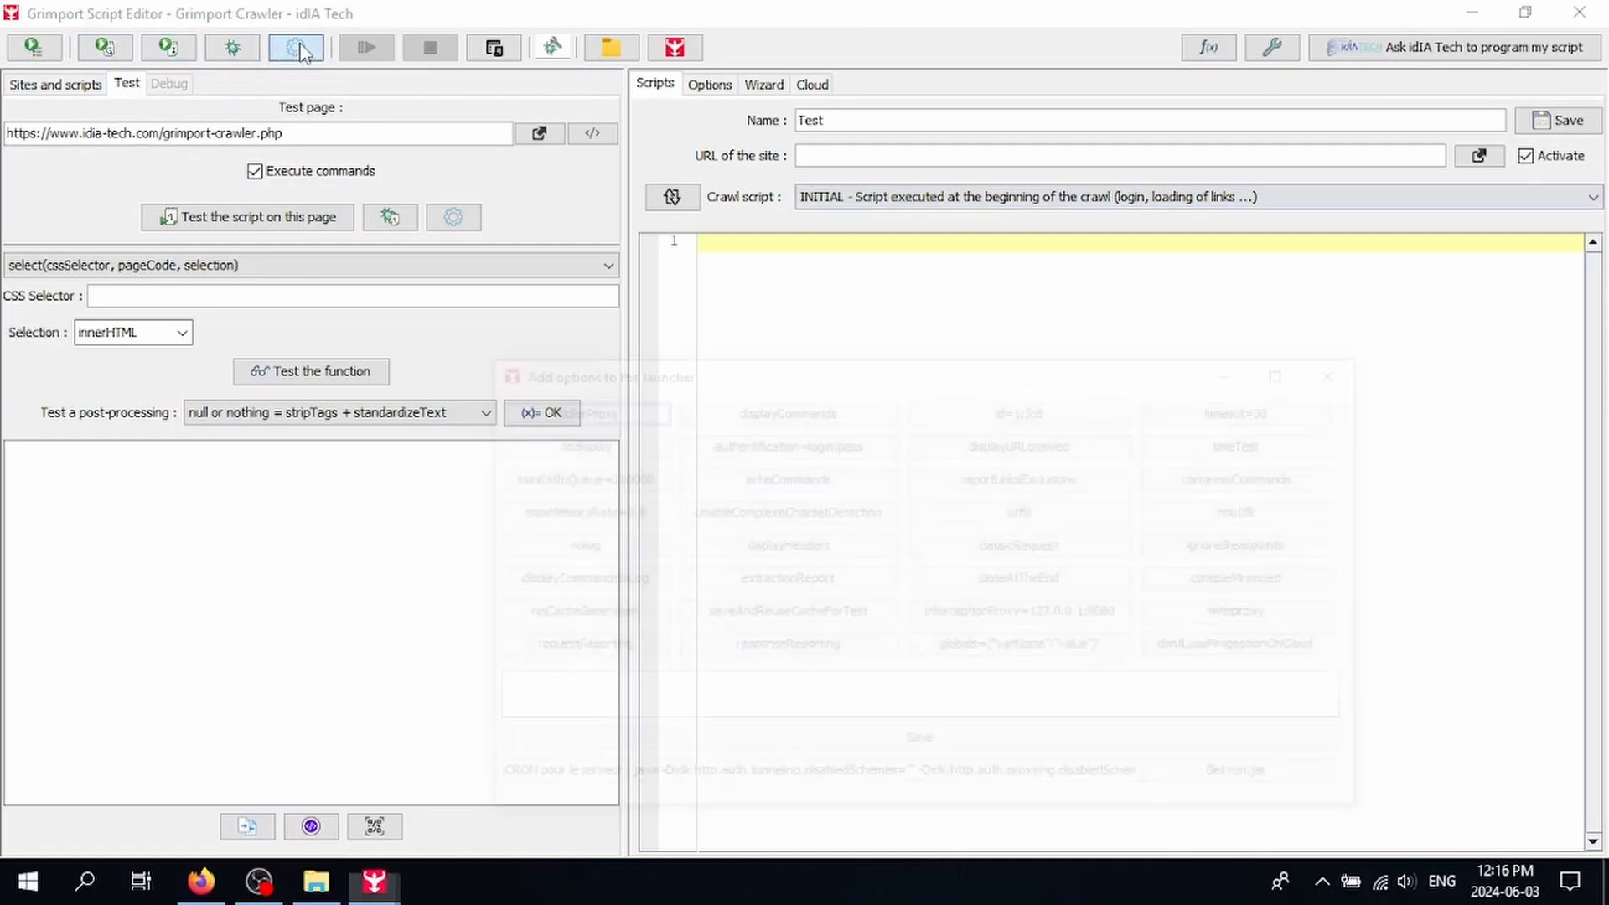
{"action": "left_click", "coordinate": [1348, 374]}
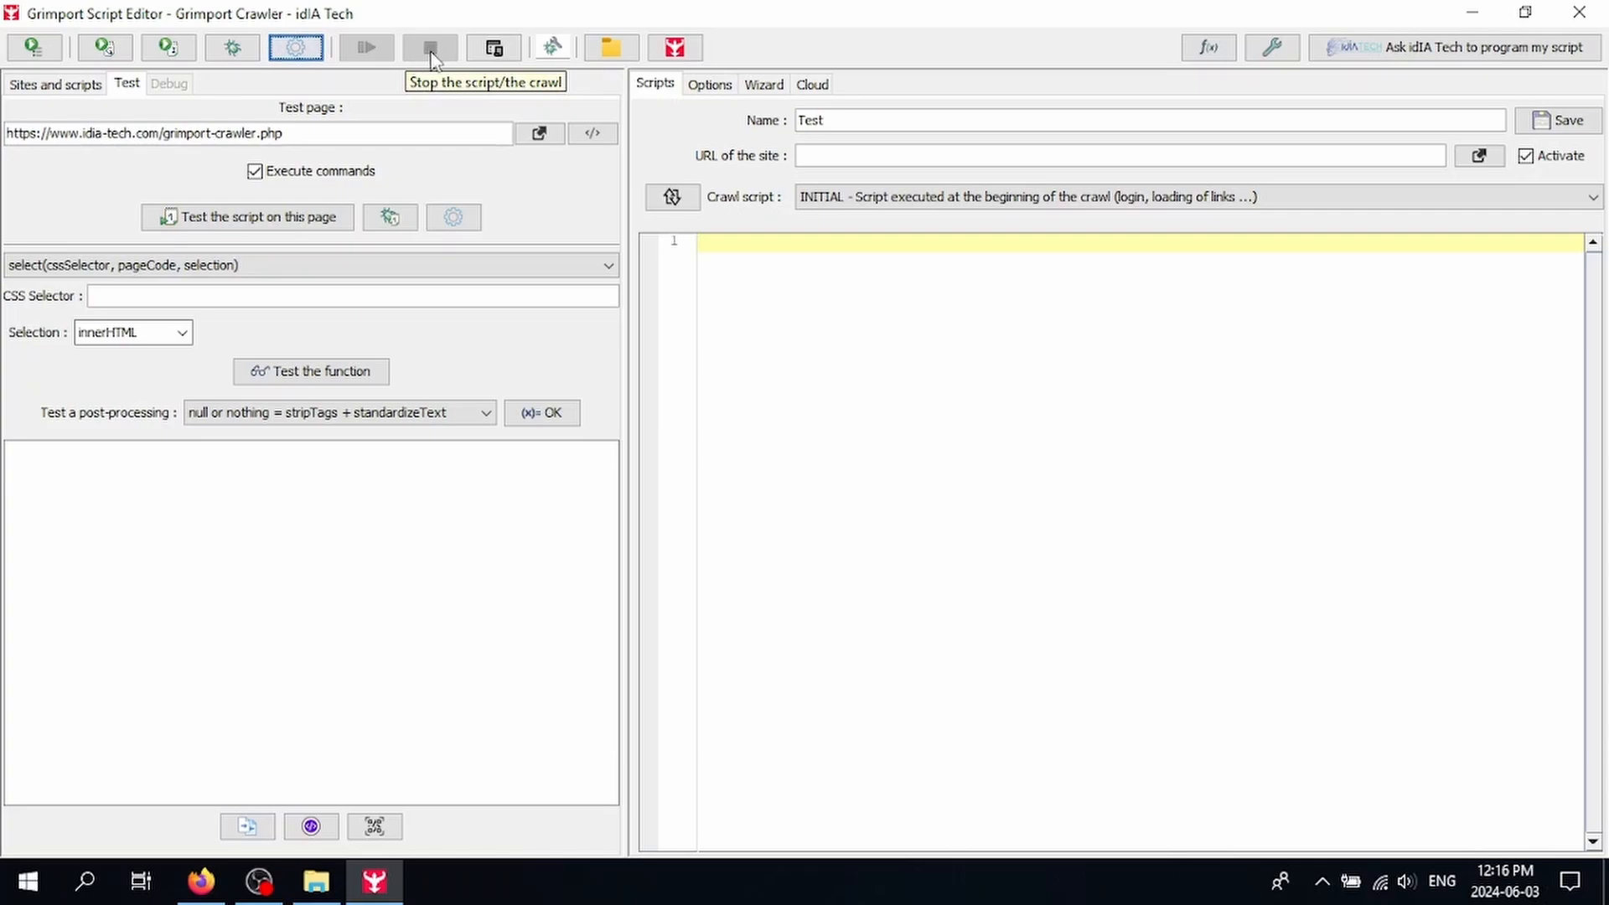
{"action": "left_click", "coordinate": [494, 55]}
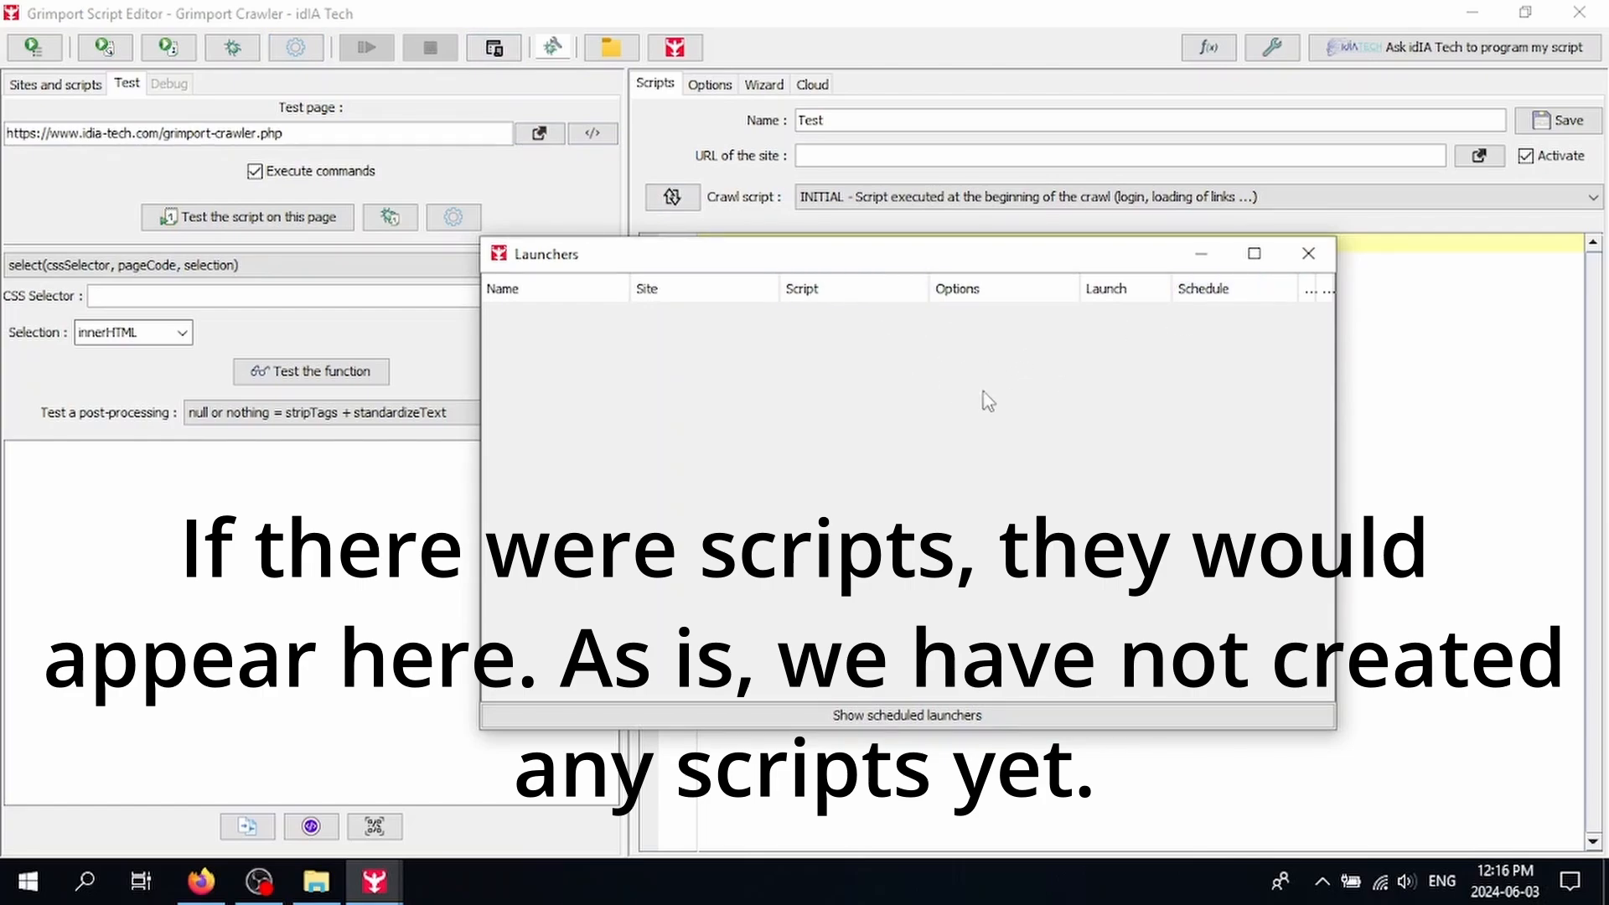
{"action": "left_click", "coordinate": [1308, 254]}
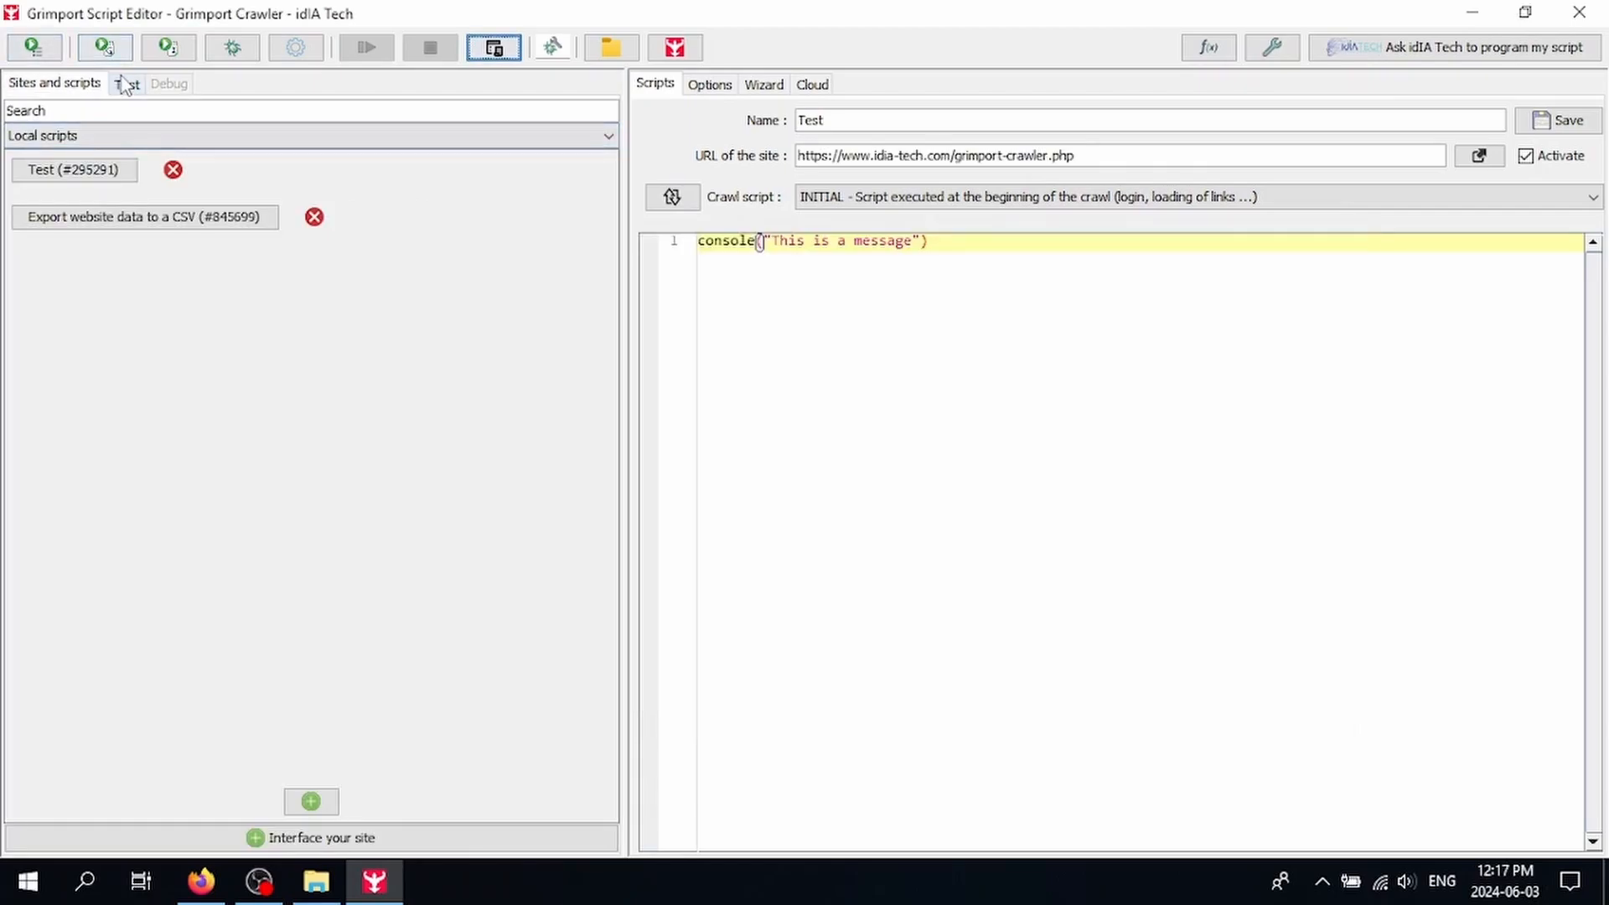
{"action": "left_click", "coordinate": [127, 83]}
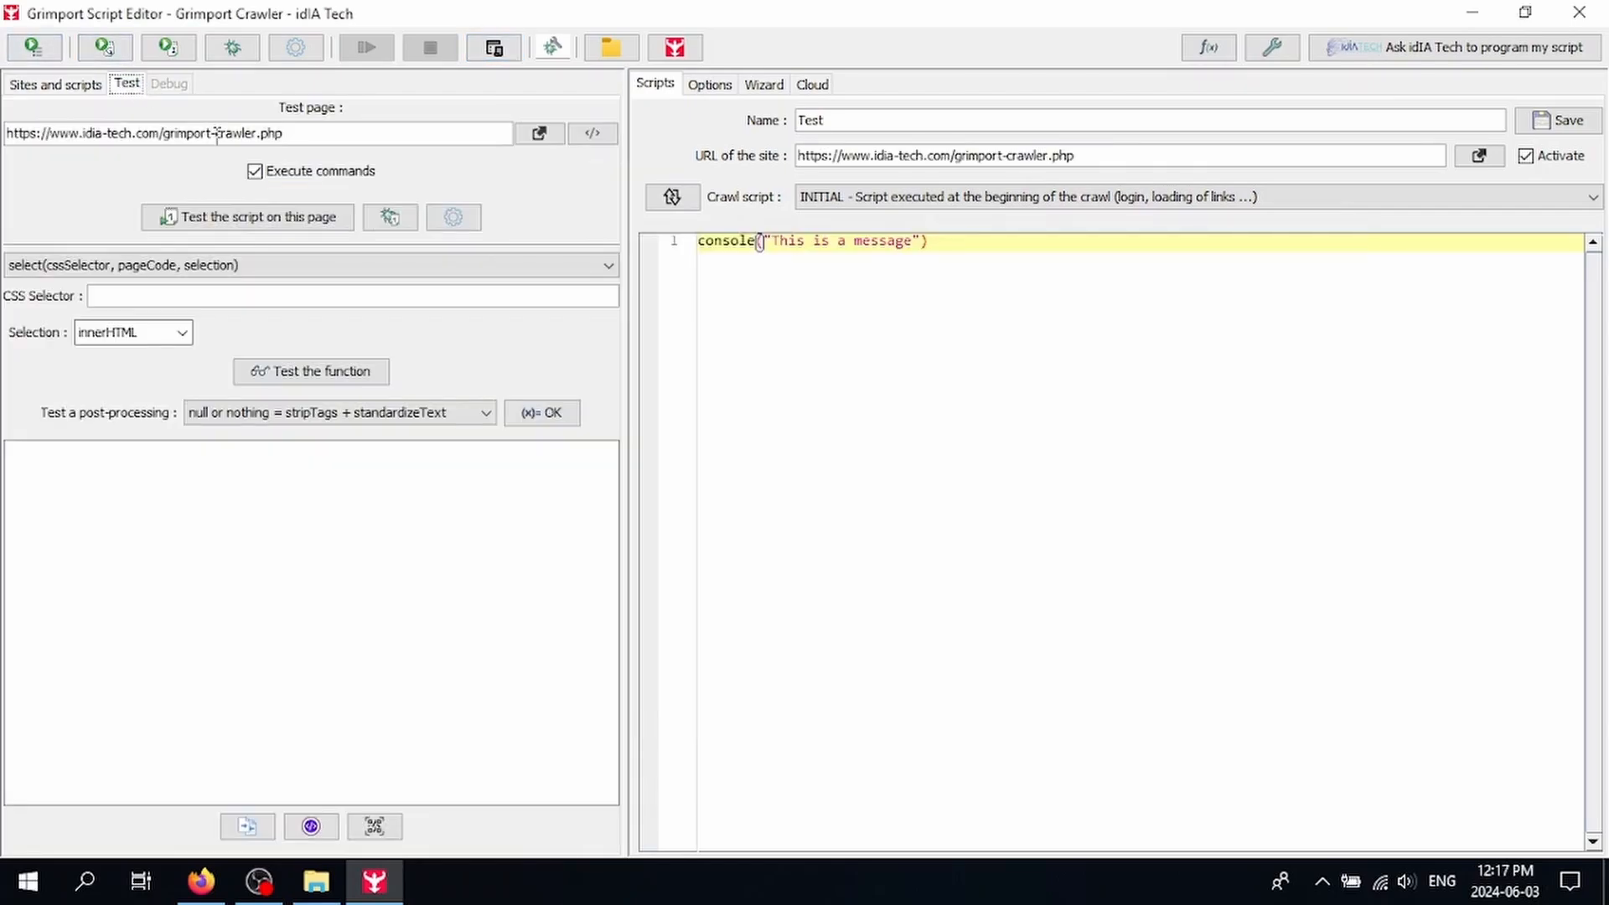
Step: Try the step-by-step, folder and Open buttons, then show the Test script's Options: deepness 7, 100 ms delay
{"action": "left_click", "coordinate": [552, 47]}
{"action": "left_click", "coordinate": [605, 54]}
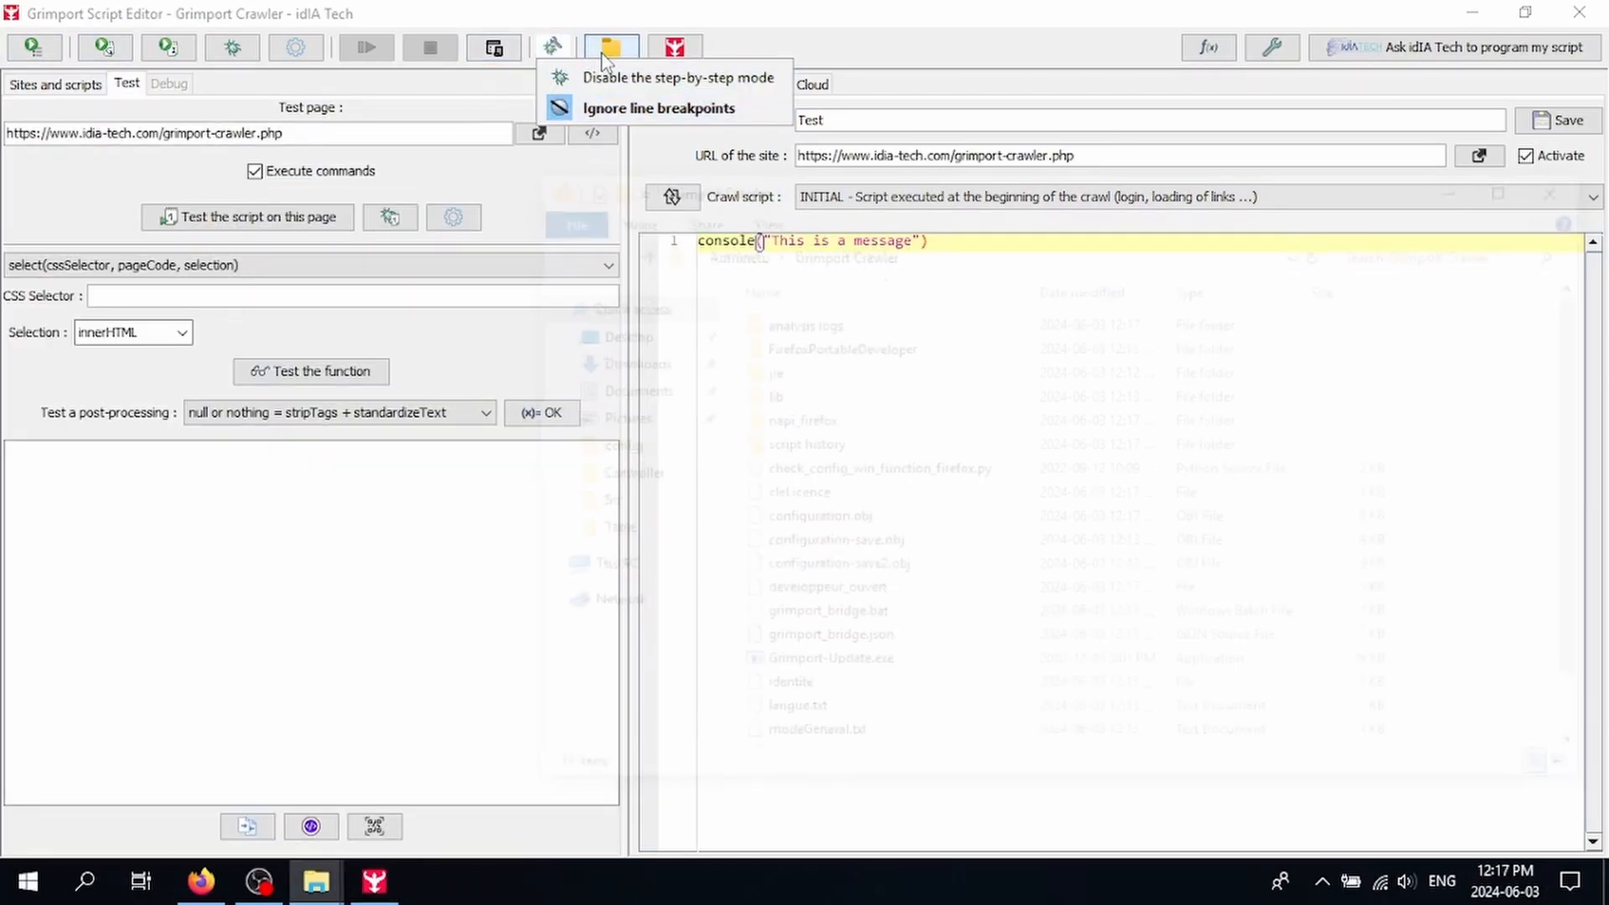
{"action": "scroll", "coordinate": [864, 662], "scroll_direction": "down", "scroll_amount": 1}
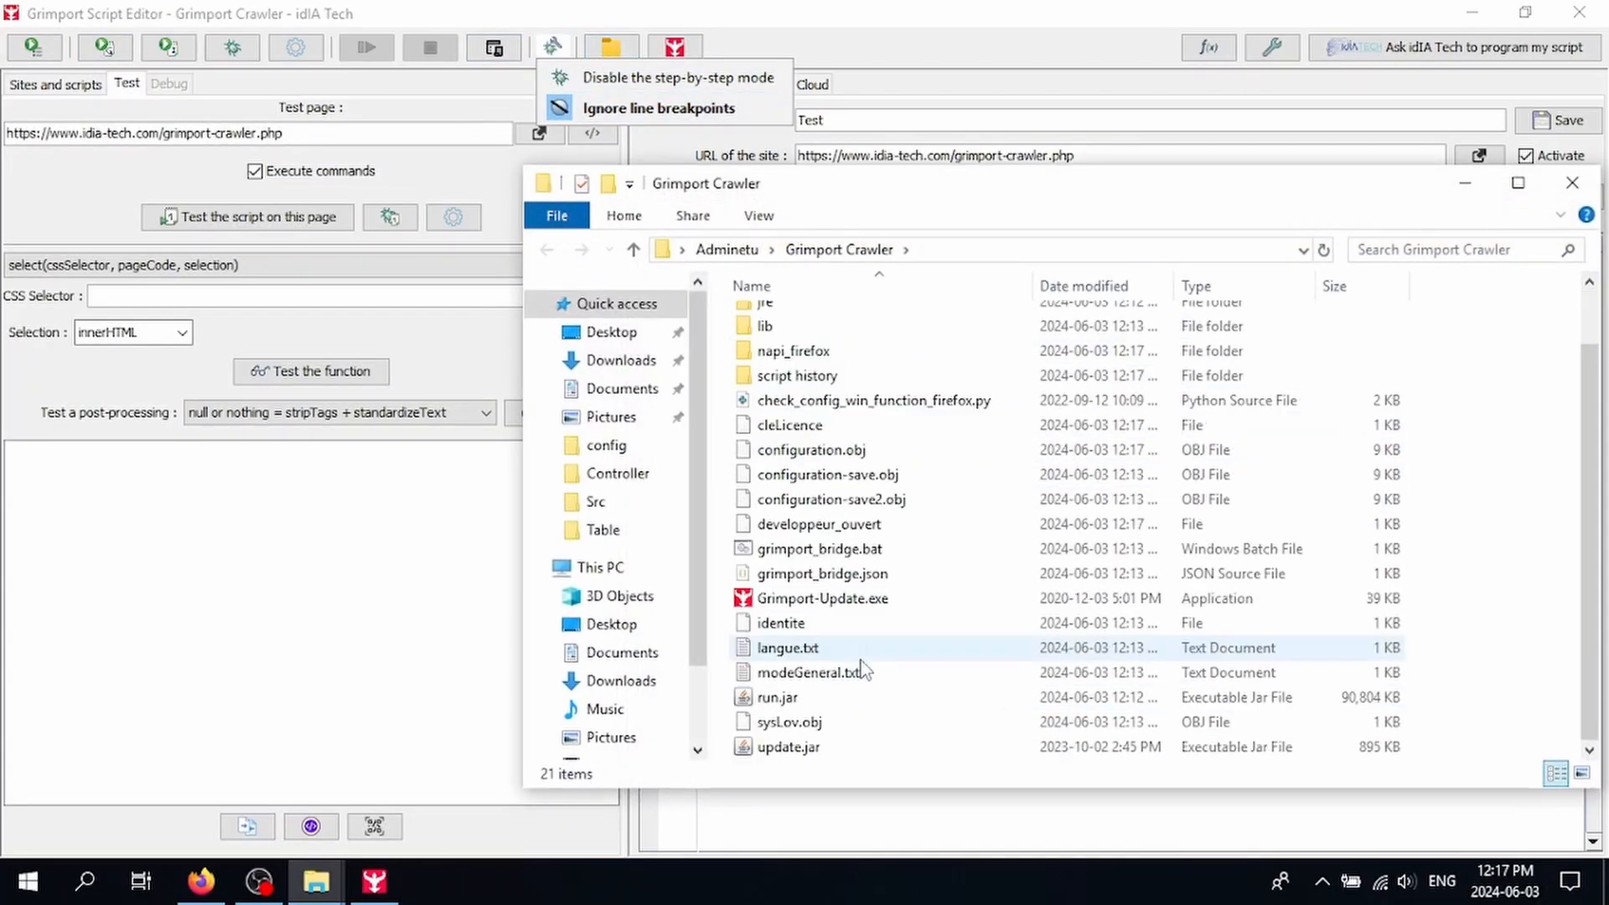
{"action": "left_click", "coordinate": [667, 47]}
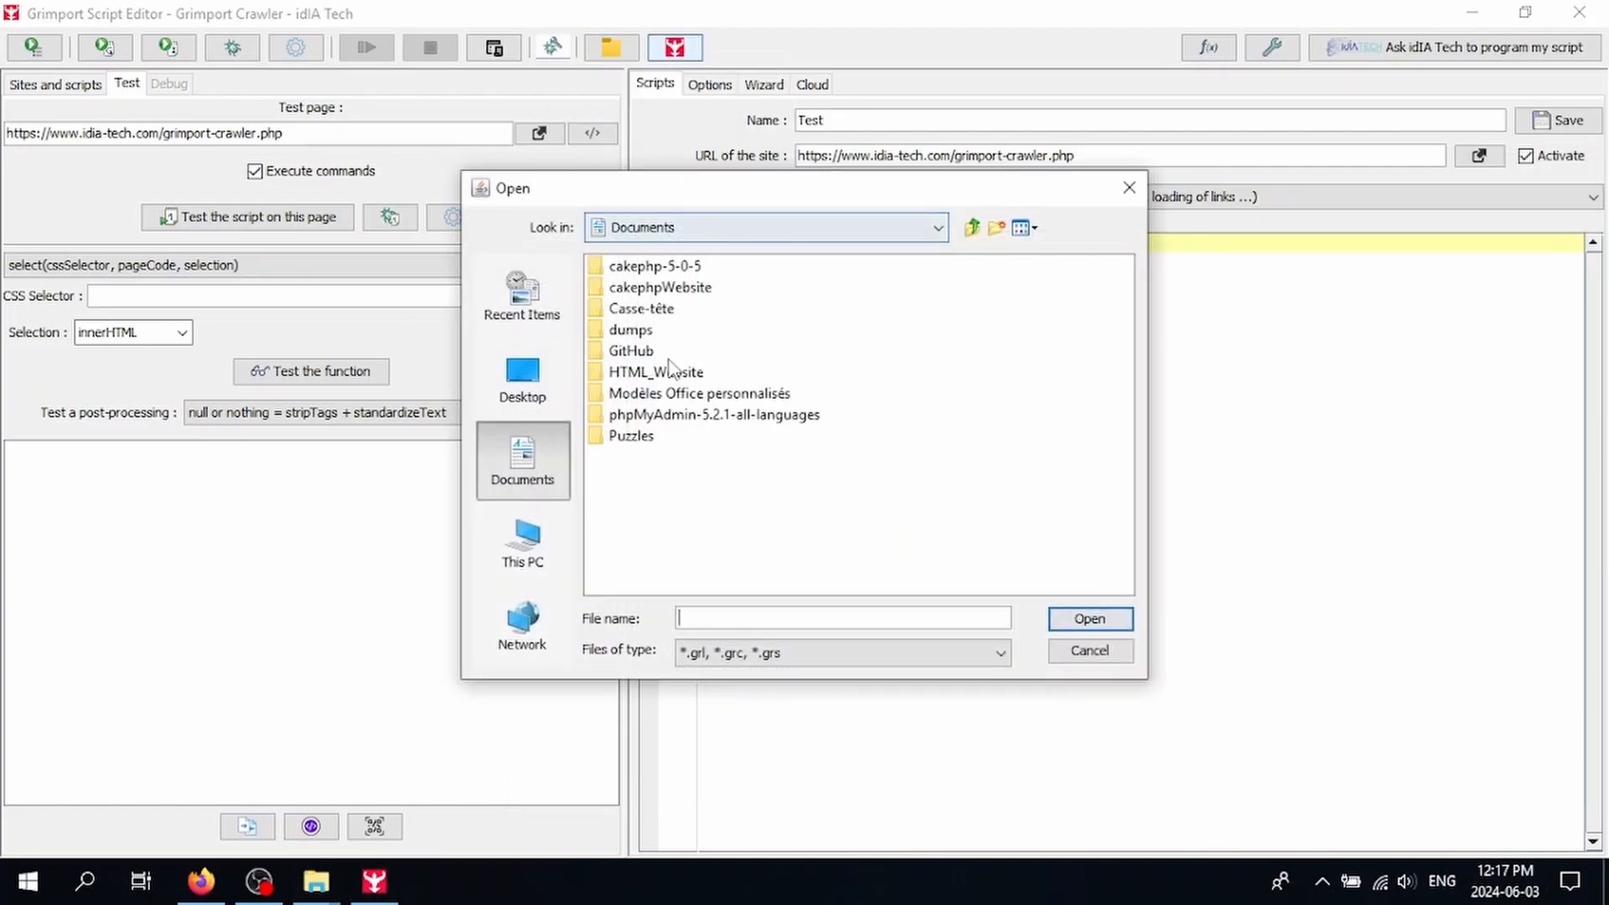
{"action": "left_click", "coordinate": [1061, 654]}
{"action": "left_click", "coordinate": [708, 88]}
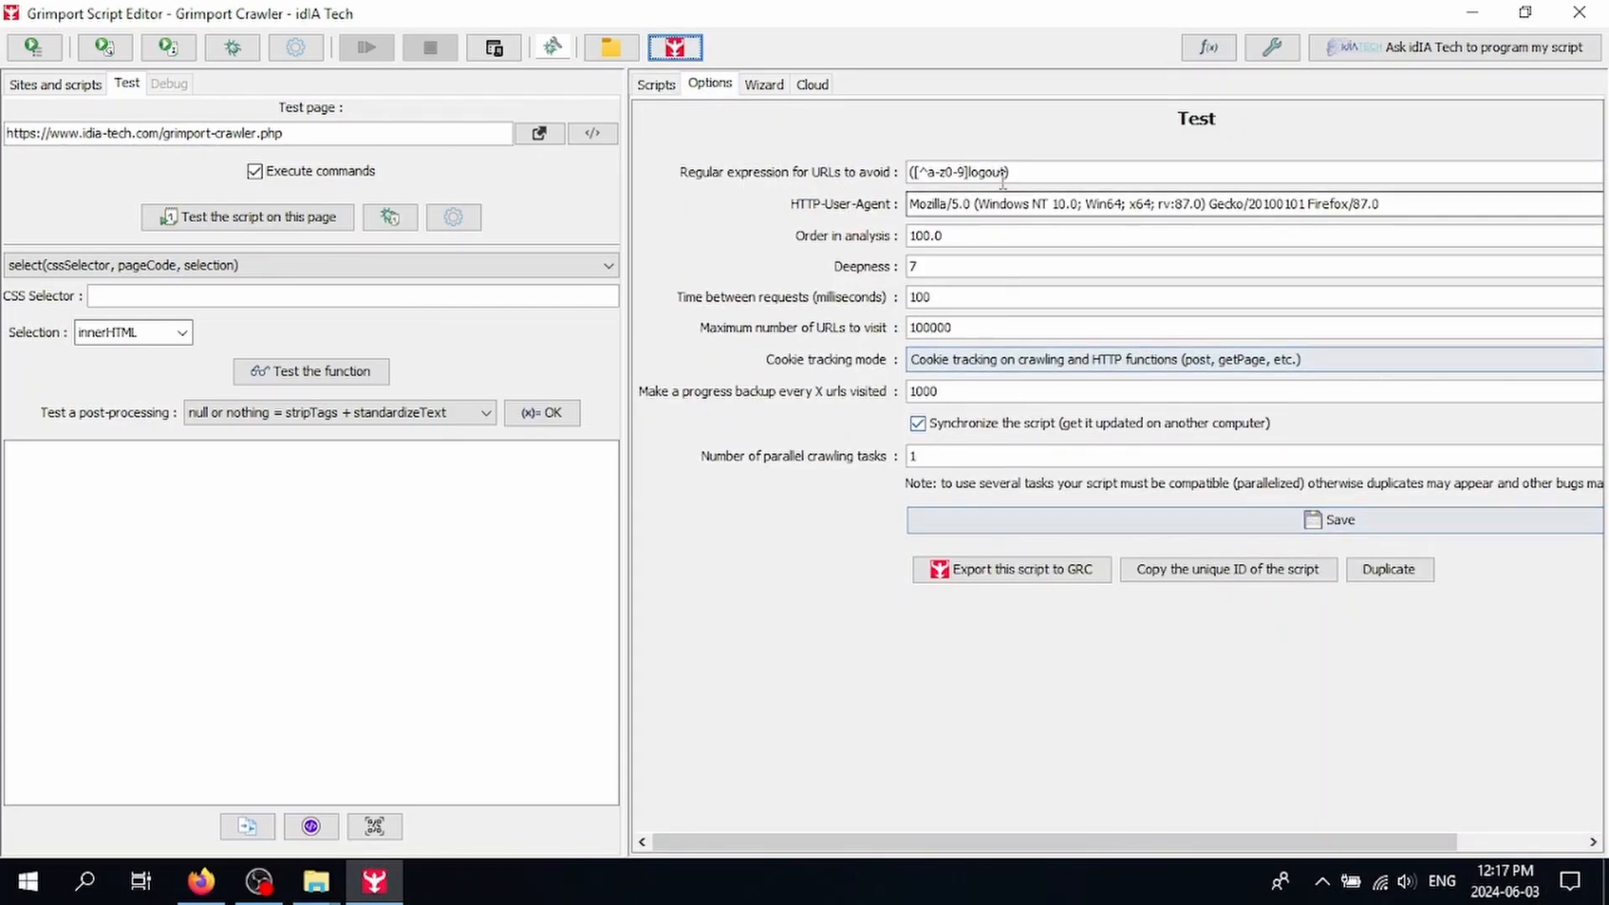
Step: Compare the Wizard tab with the script code and inspect the test = 3 assignment on line 3
{"action": "left_click", "coordinate": [763, 84]}
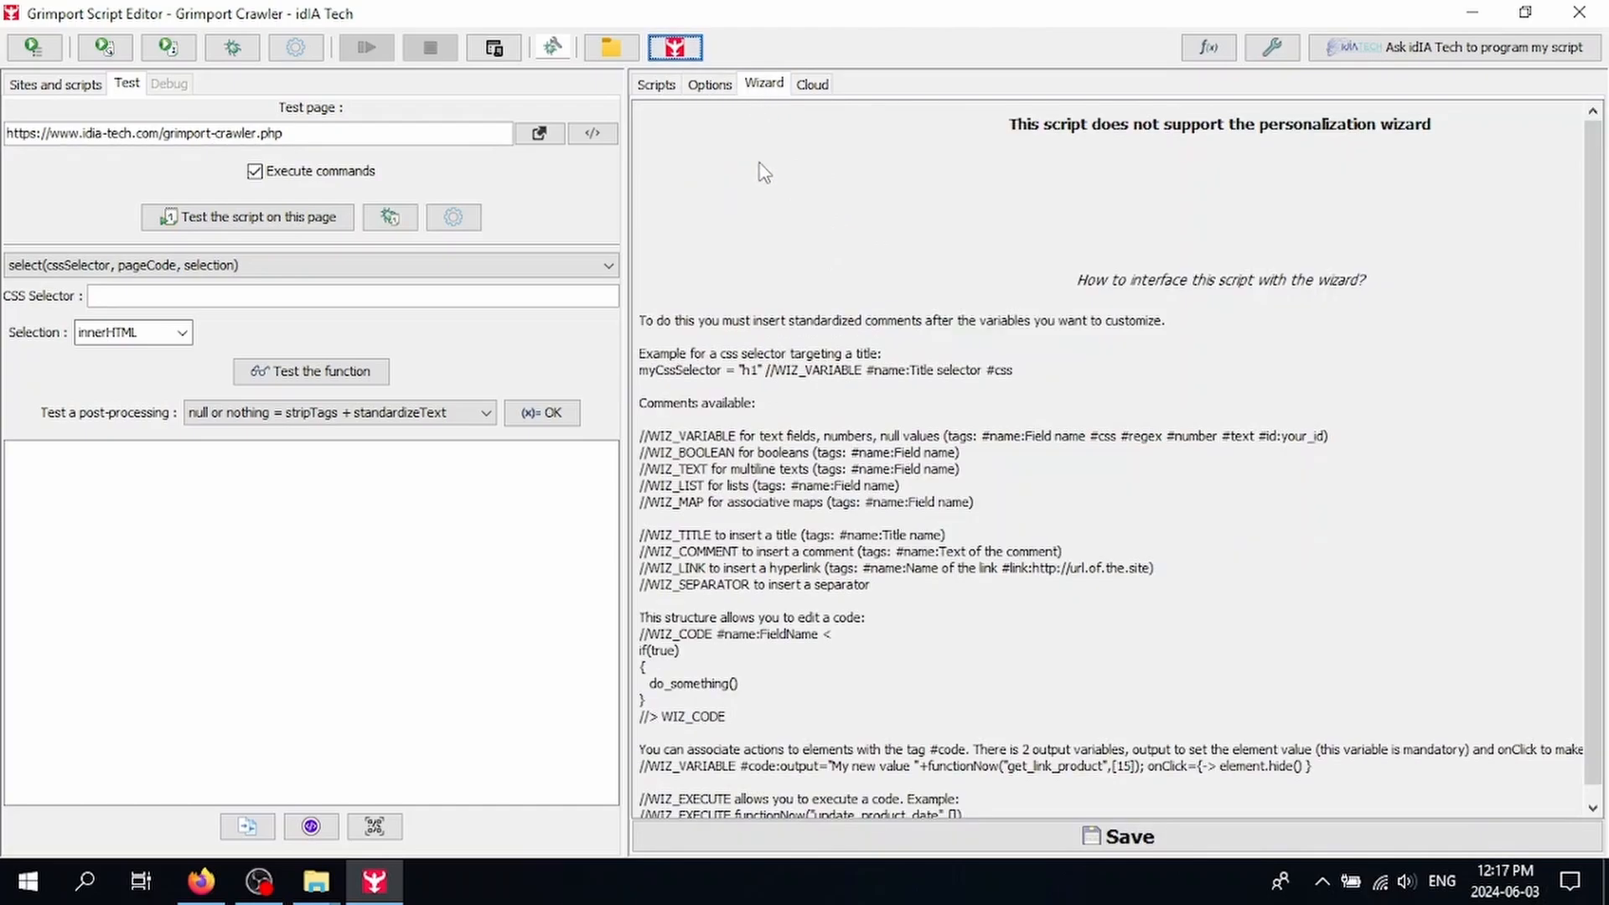
{"action": "left_click", "coordinate": [656, 84]}
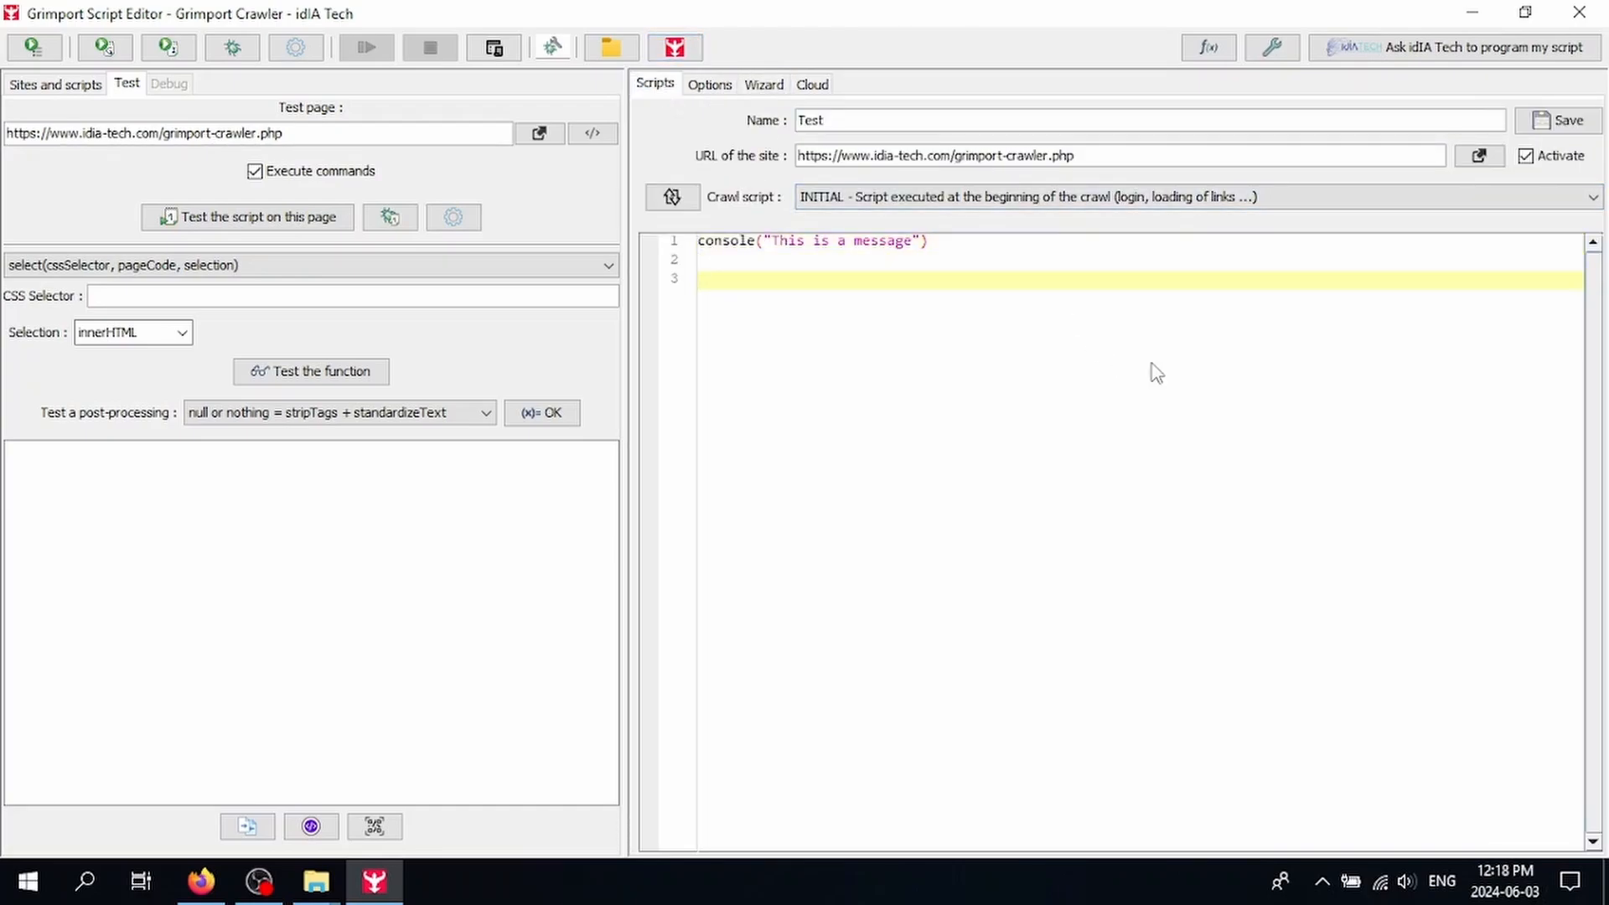
{"action": "type", "text": "test = 3 //WIZ_VARIABLE"}
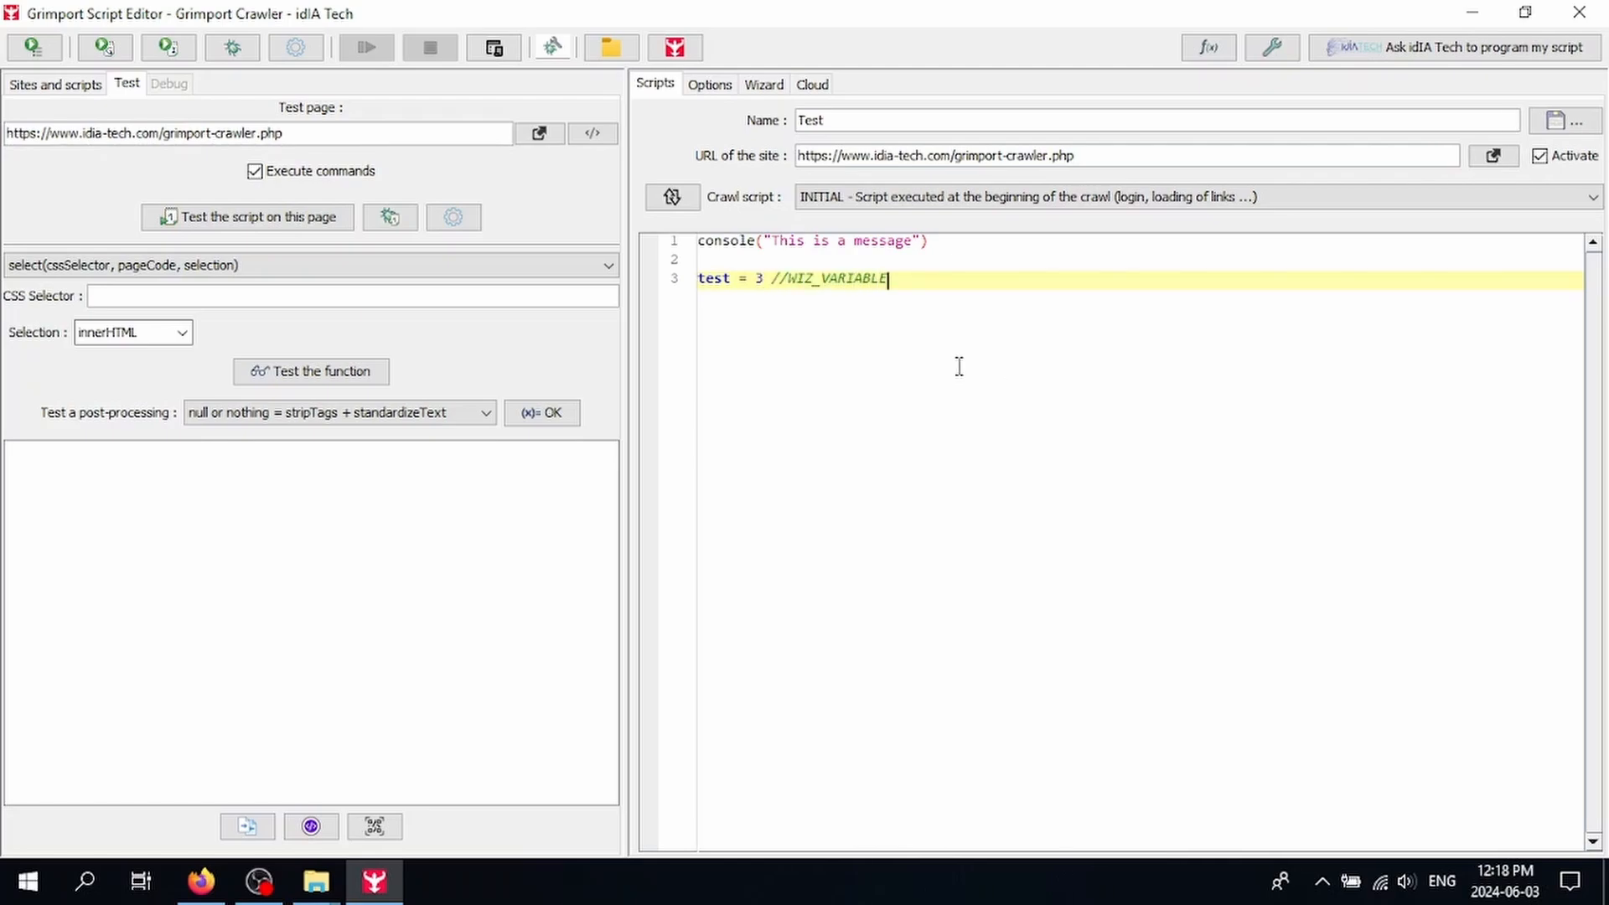
{"action": "left_click_drag", "start_coordinate": [770, 286], "coordinate": [675, 285]}
{"action": "left_click", "coordinate": [800, 321]}
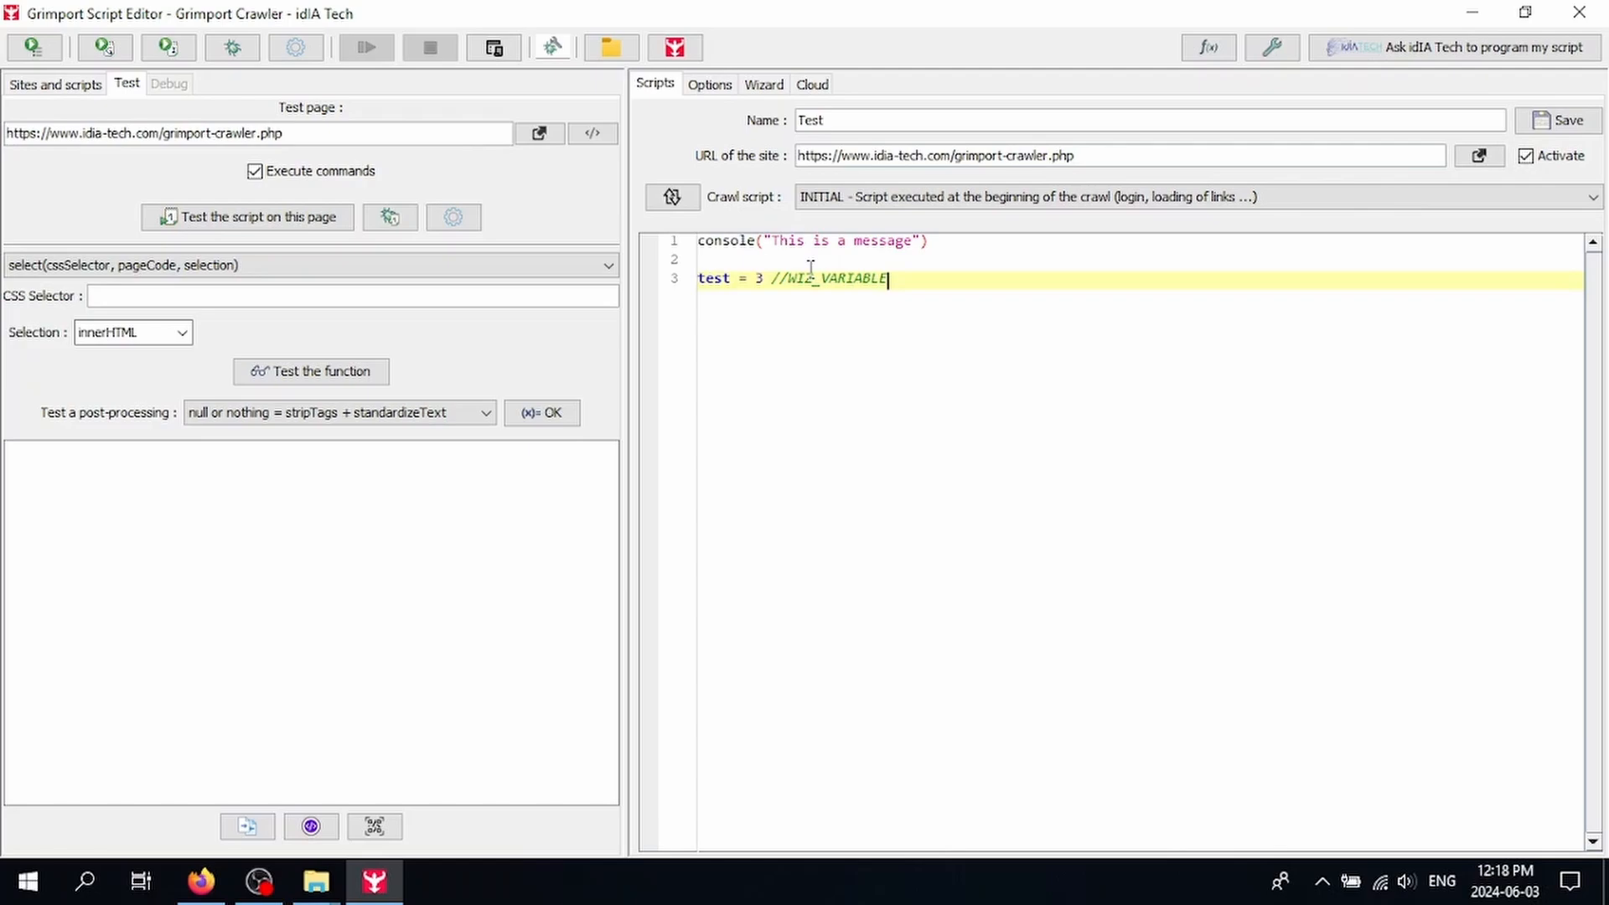
Step: Change the test variable to 100 through the wizard, view the Cloud options, and return to the script view
{"action": "left_click", "coordinate": [764, 84]}
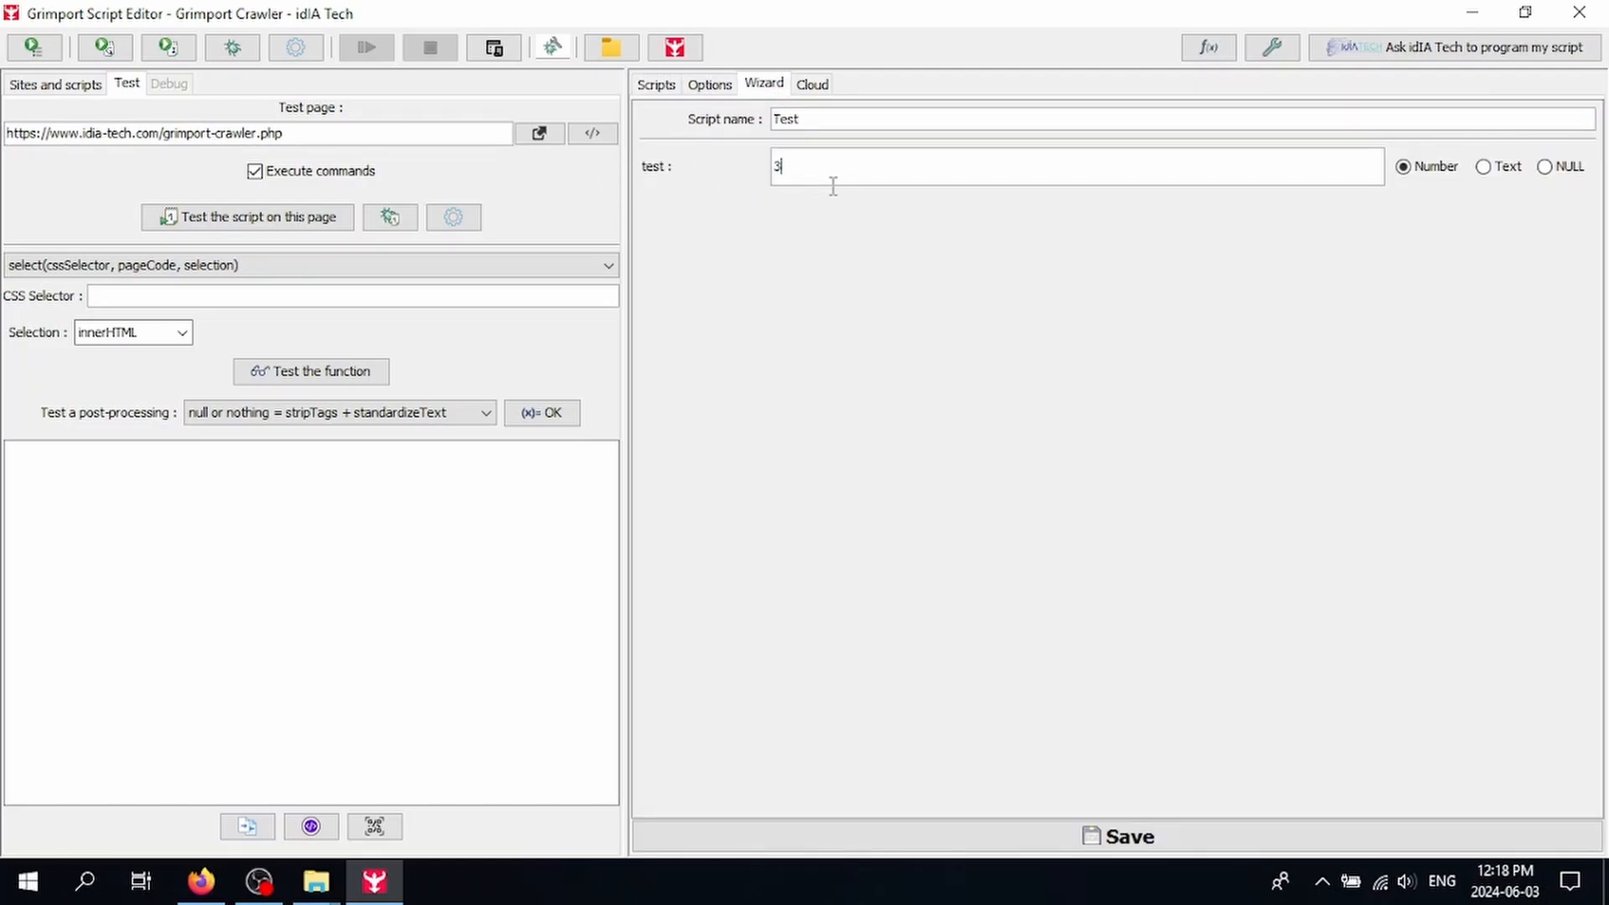
{"action": "left_click", "coordinate": [658, 84]}
{"action": "left_click", "coordinate": [771, 459]}
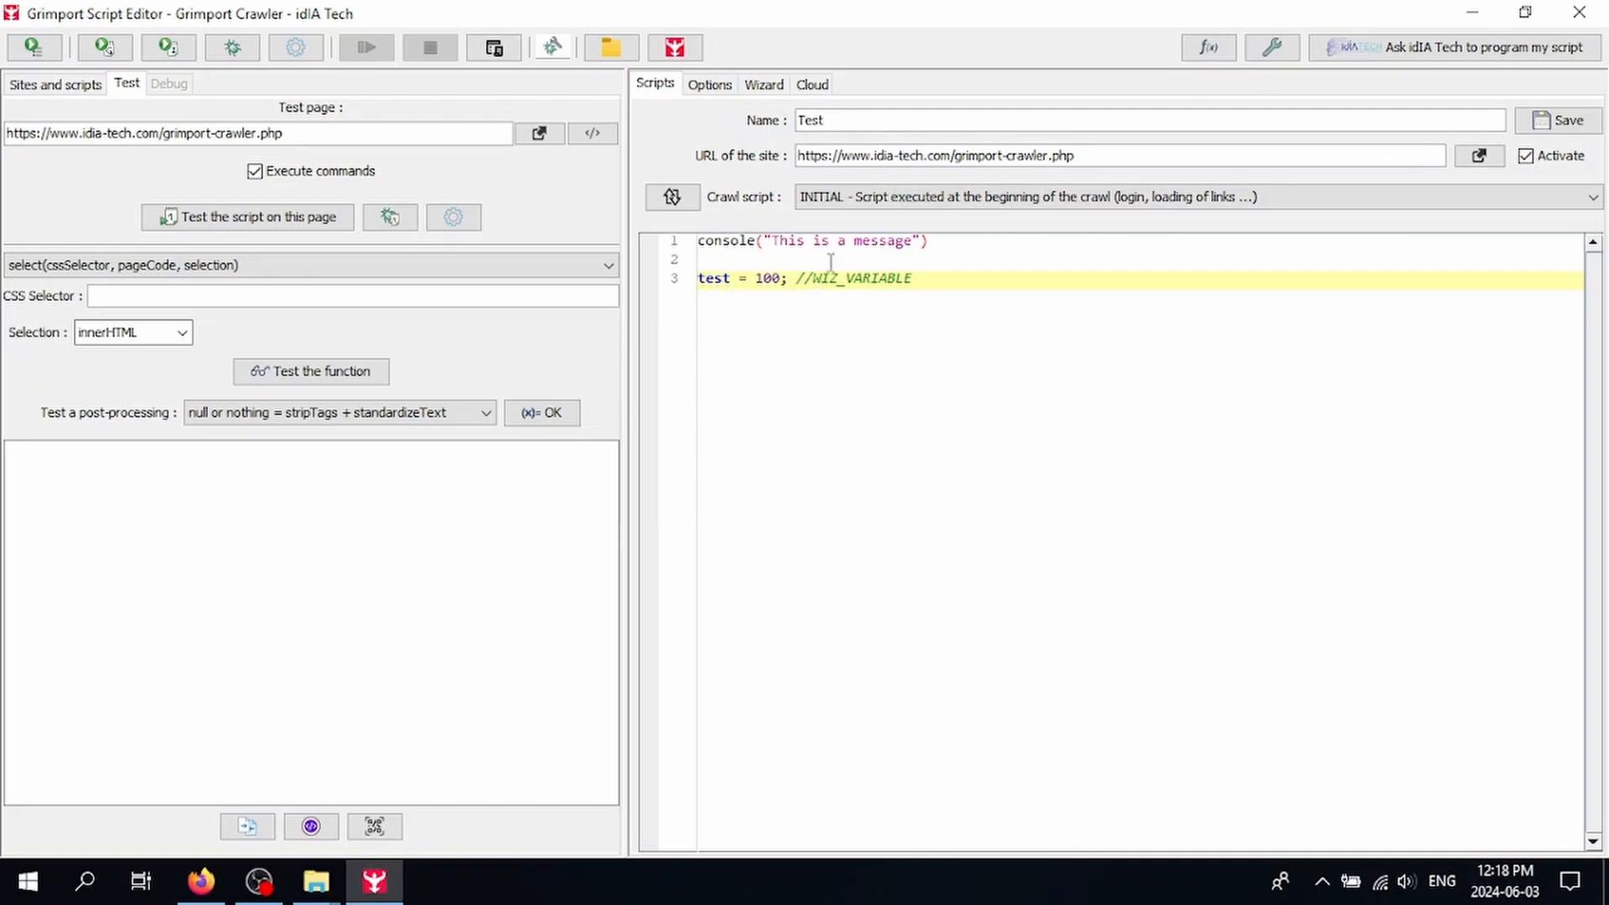
{"action": "left_click", "coordinate": [818, 83]}
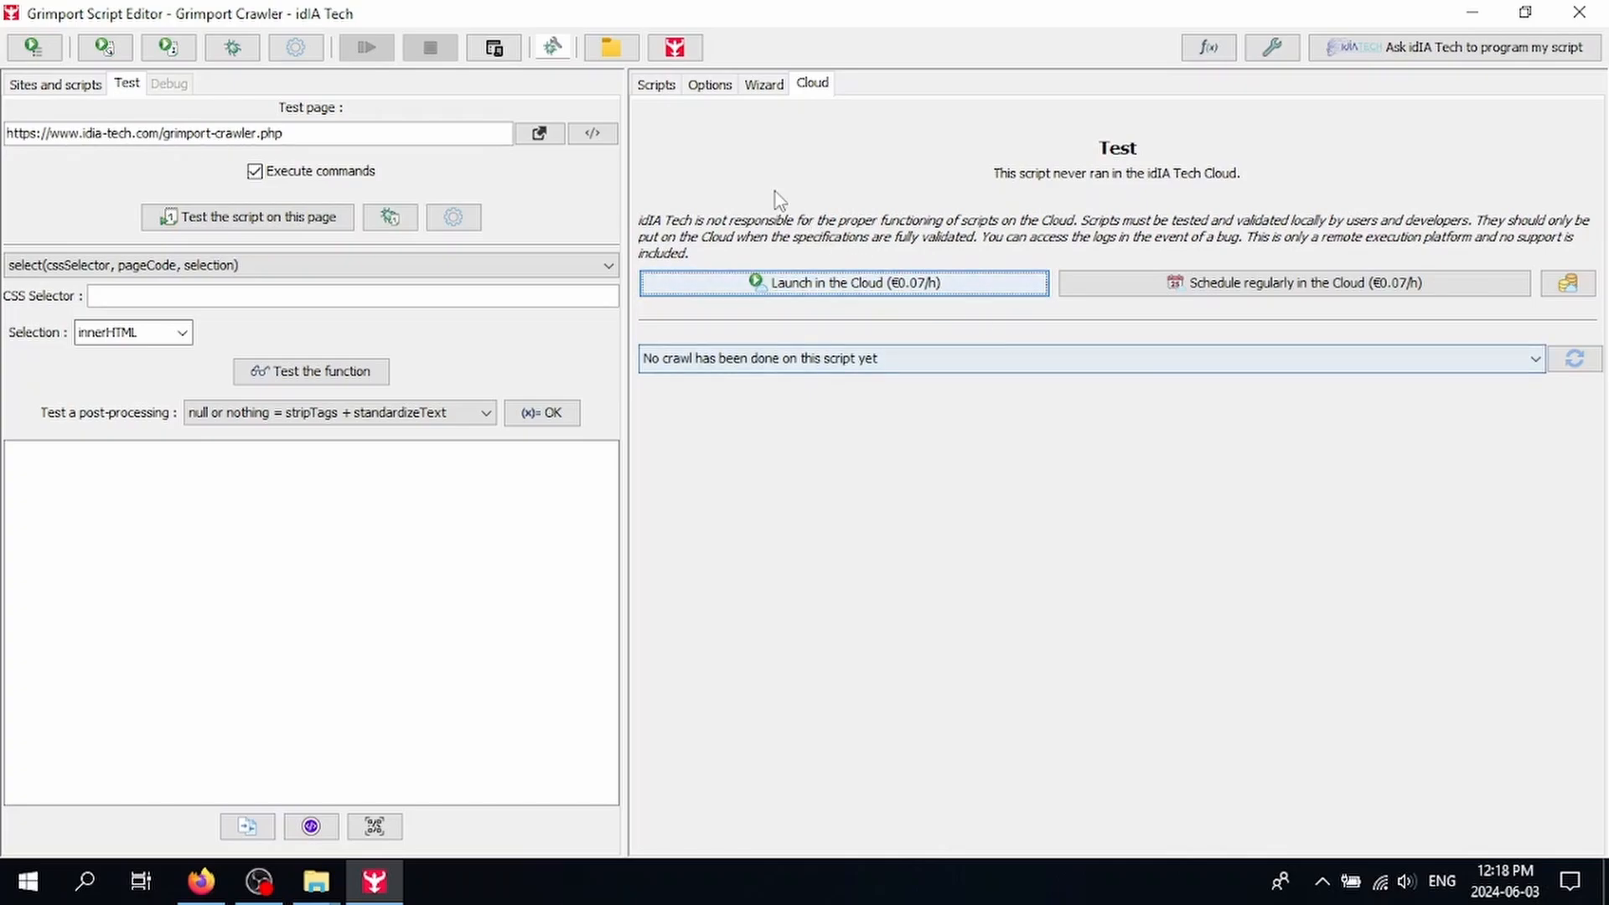
{"action": "left_click", "coordinate": [660, 85]}
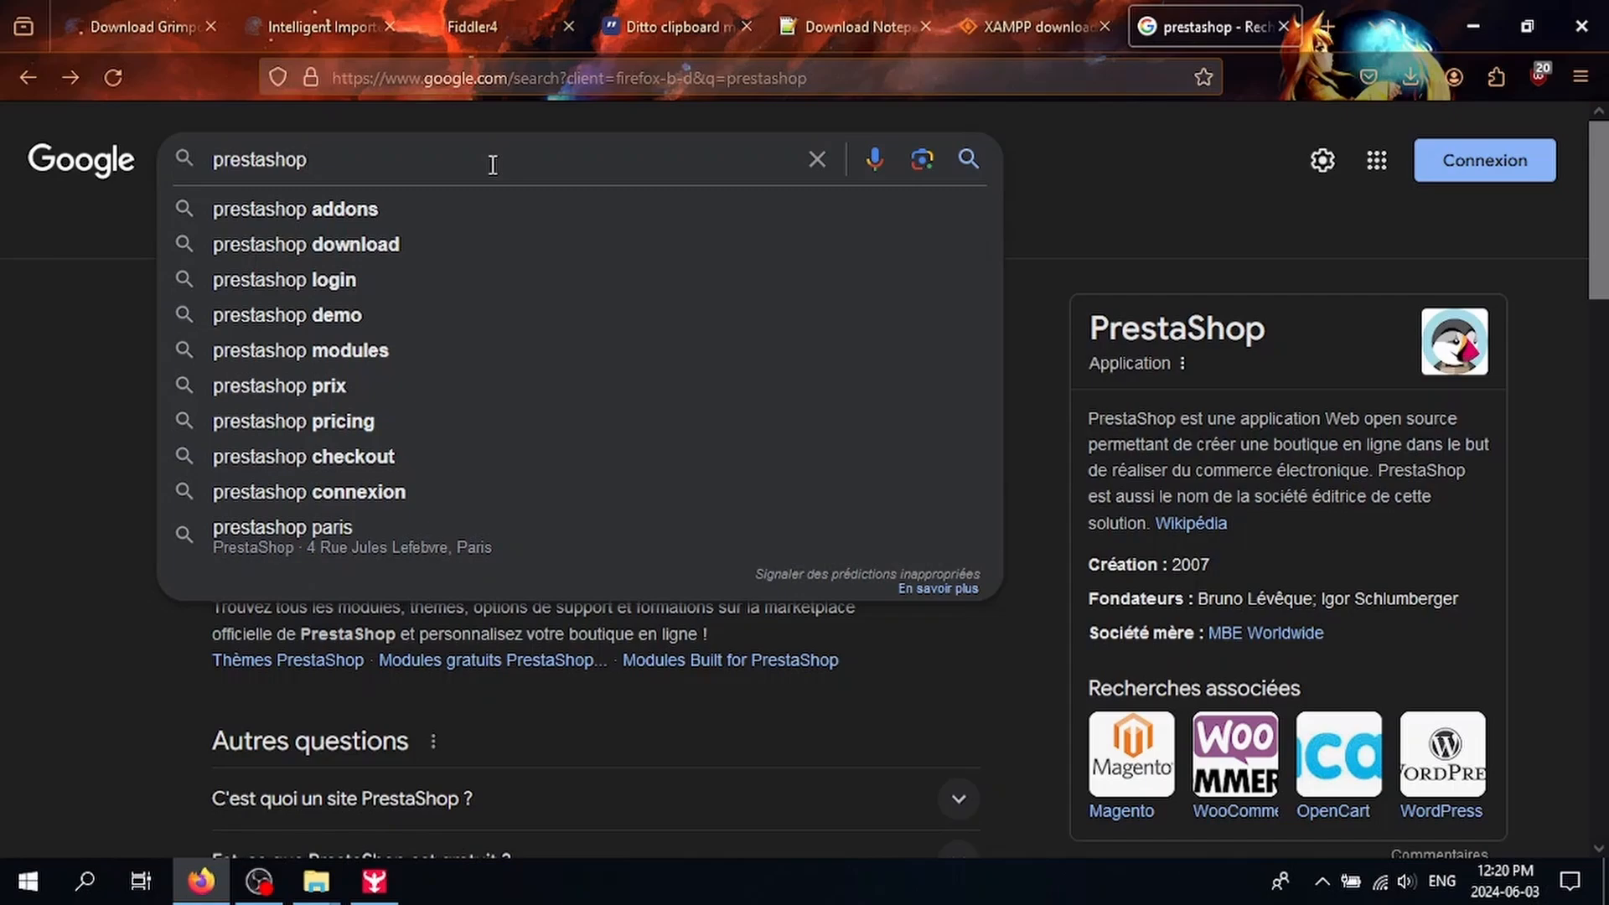
Step: Search Google for prestashop 1.7.8.6 and open the official versions page in English
{"action": "type", "text": "1.7.8.6"}
{"action": "key", "text": "Return"}
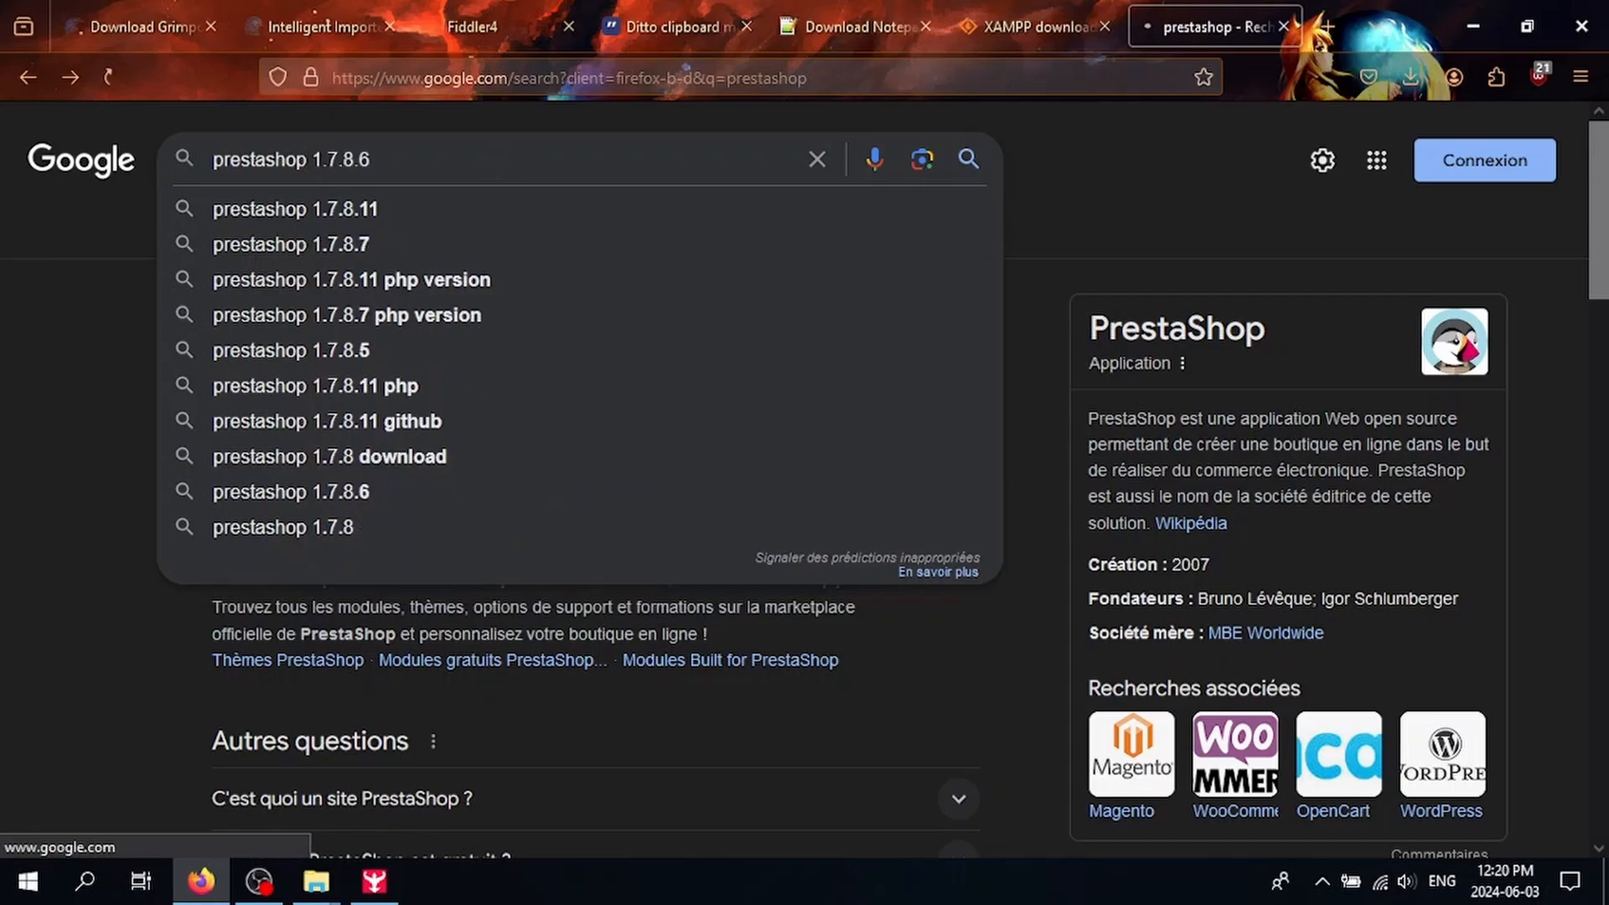
{"action": "left_click", "coordinate": [405, 359]}
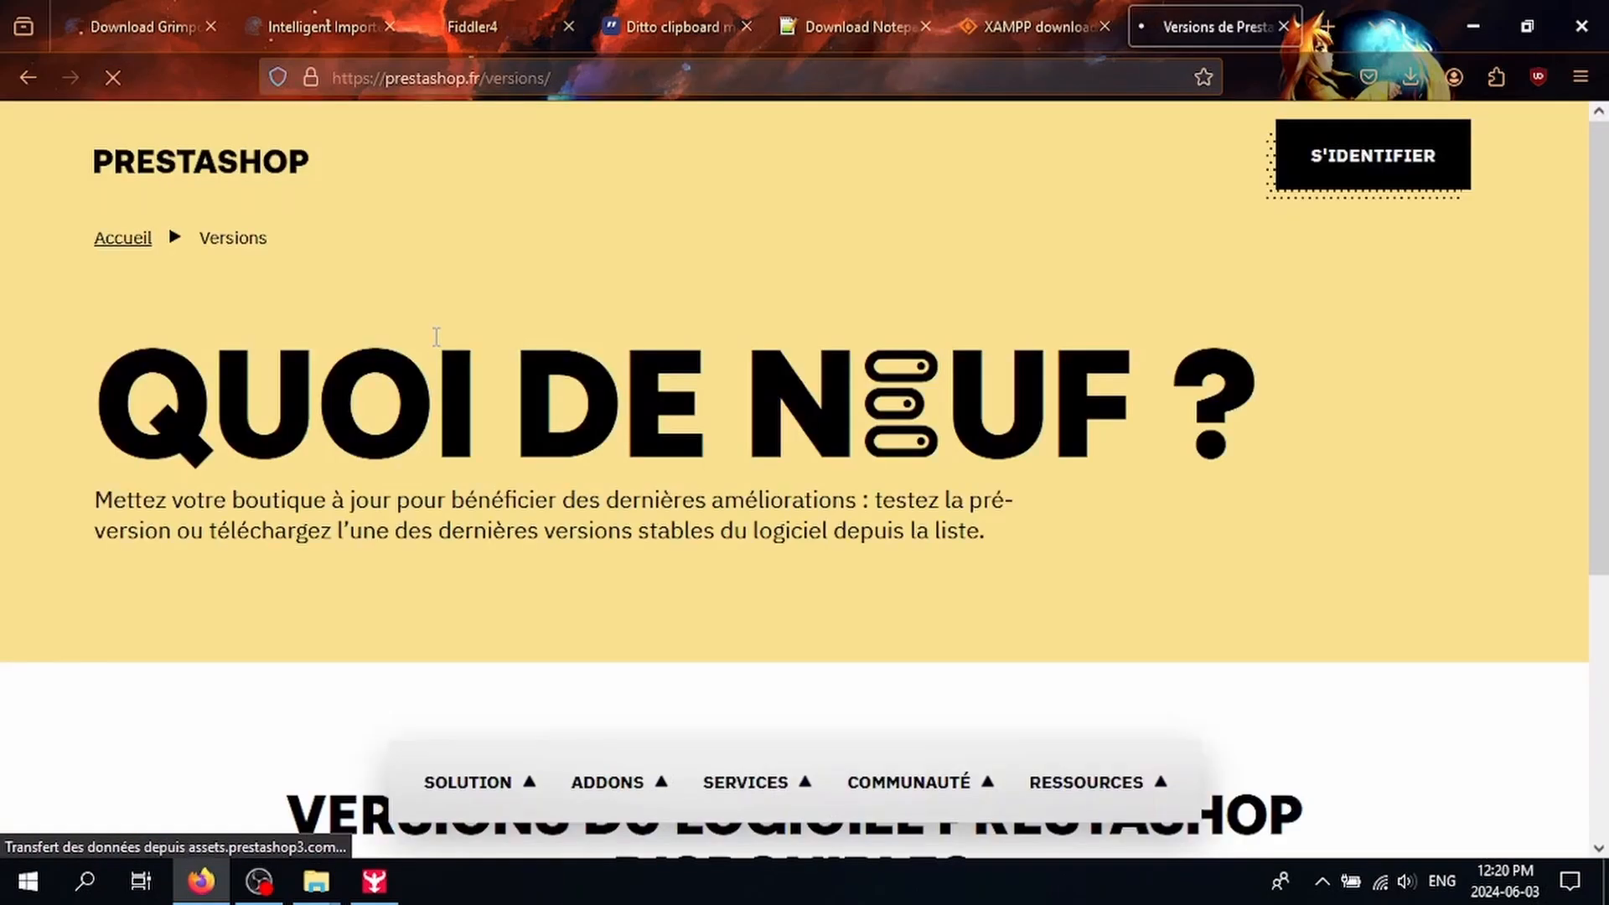
{"action": "left_click", "coordinate": [1203, 166]}
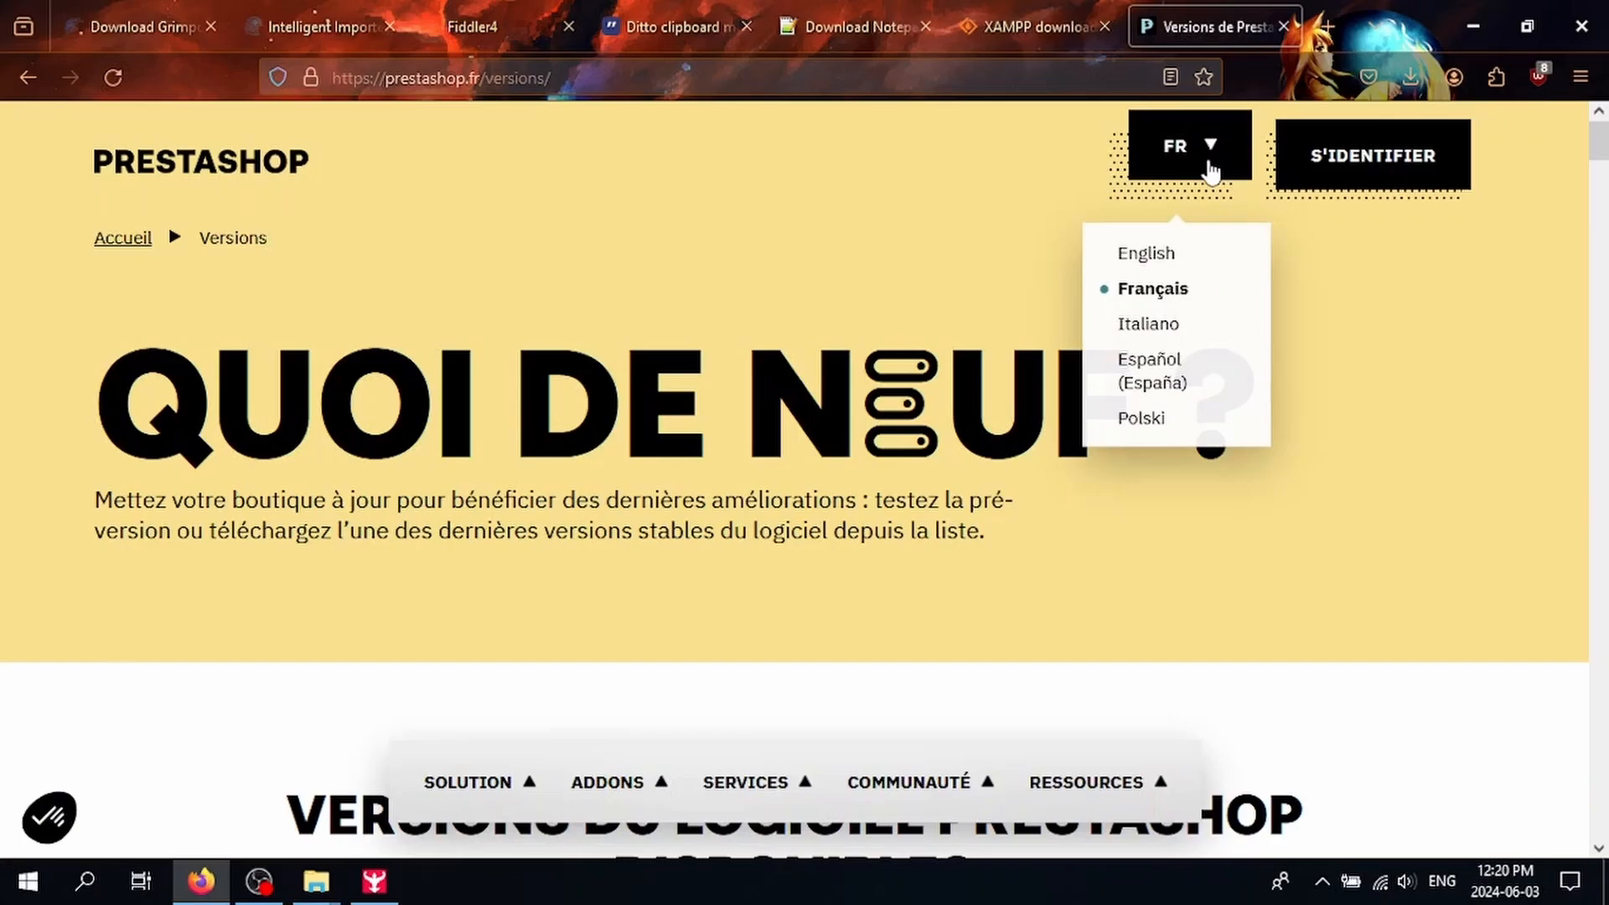
{"action": "left_click", "coordinate": [1169, 267]}
Step: Download the PrestaShop 1.7.8.6 zip package from the versions list
{"action": "scroll", "coordinate": [755, 314], "scroll_direction": "down", "scroll_amount": 5}
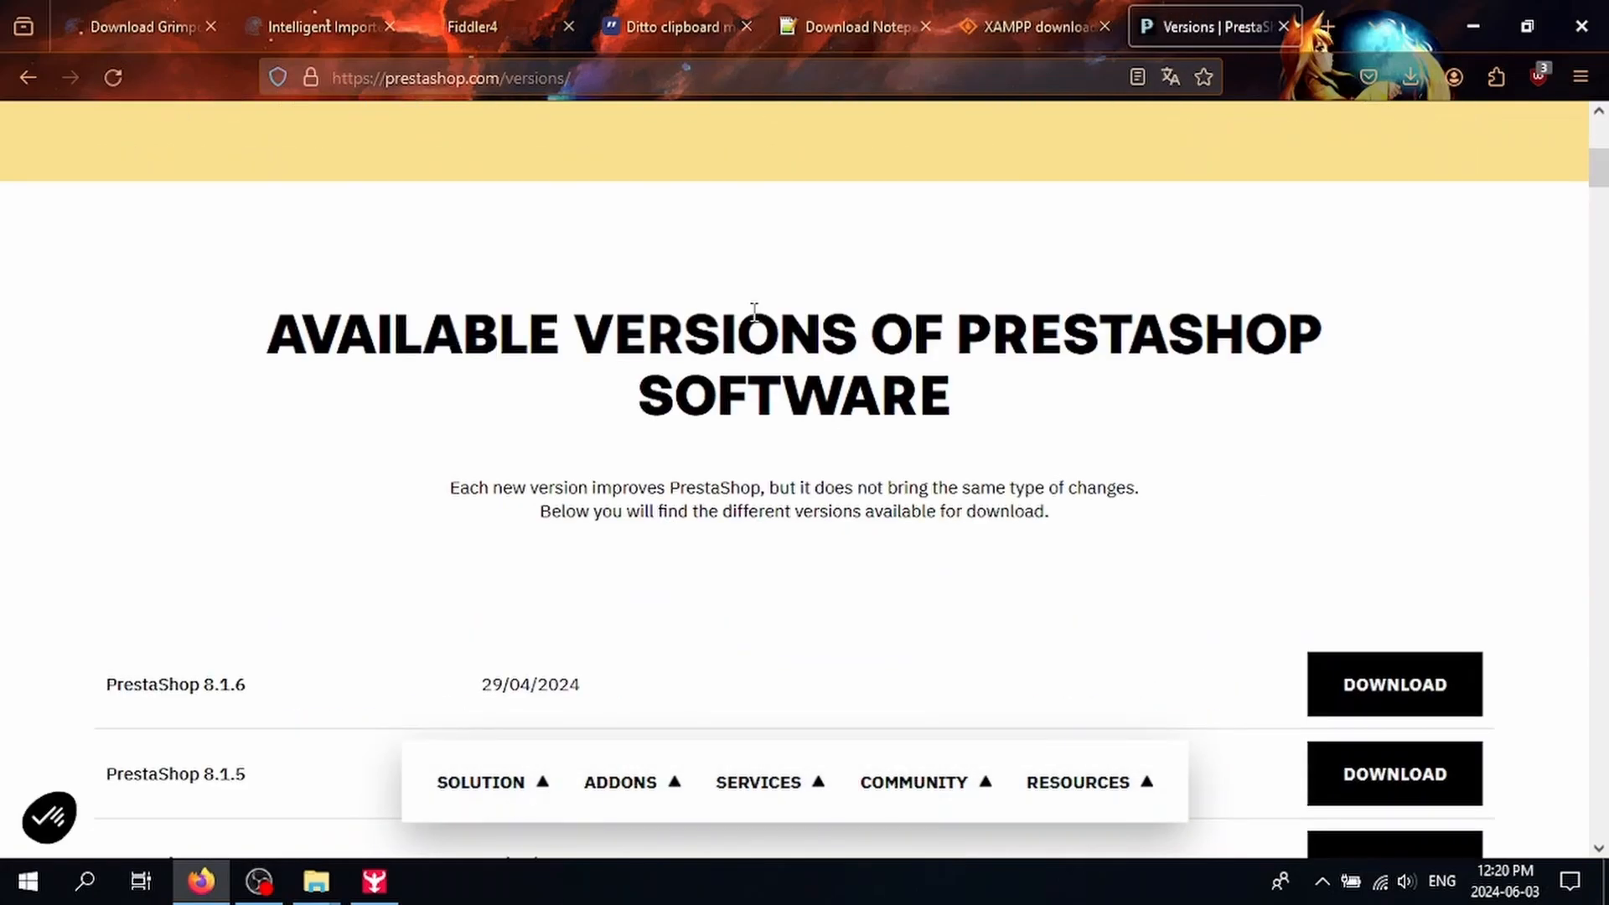
{"action": "scroll", "coordinate": [755, 314], "scroll_direction": "down", "scroll_amount": 15}
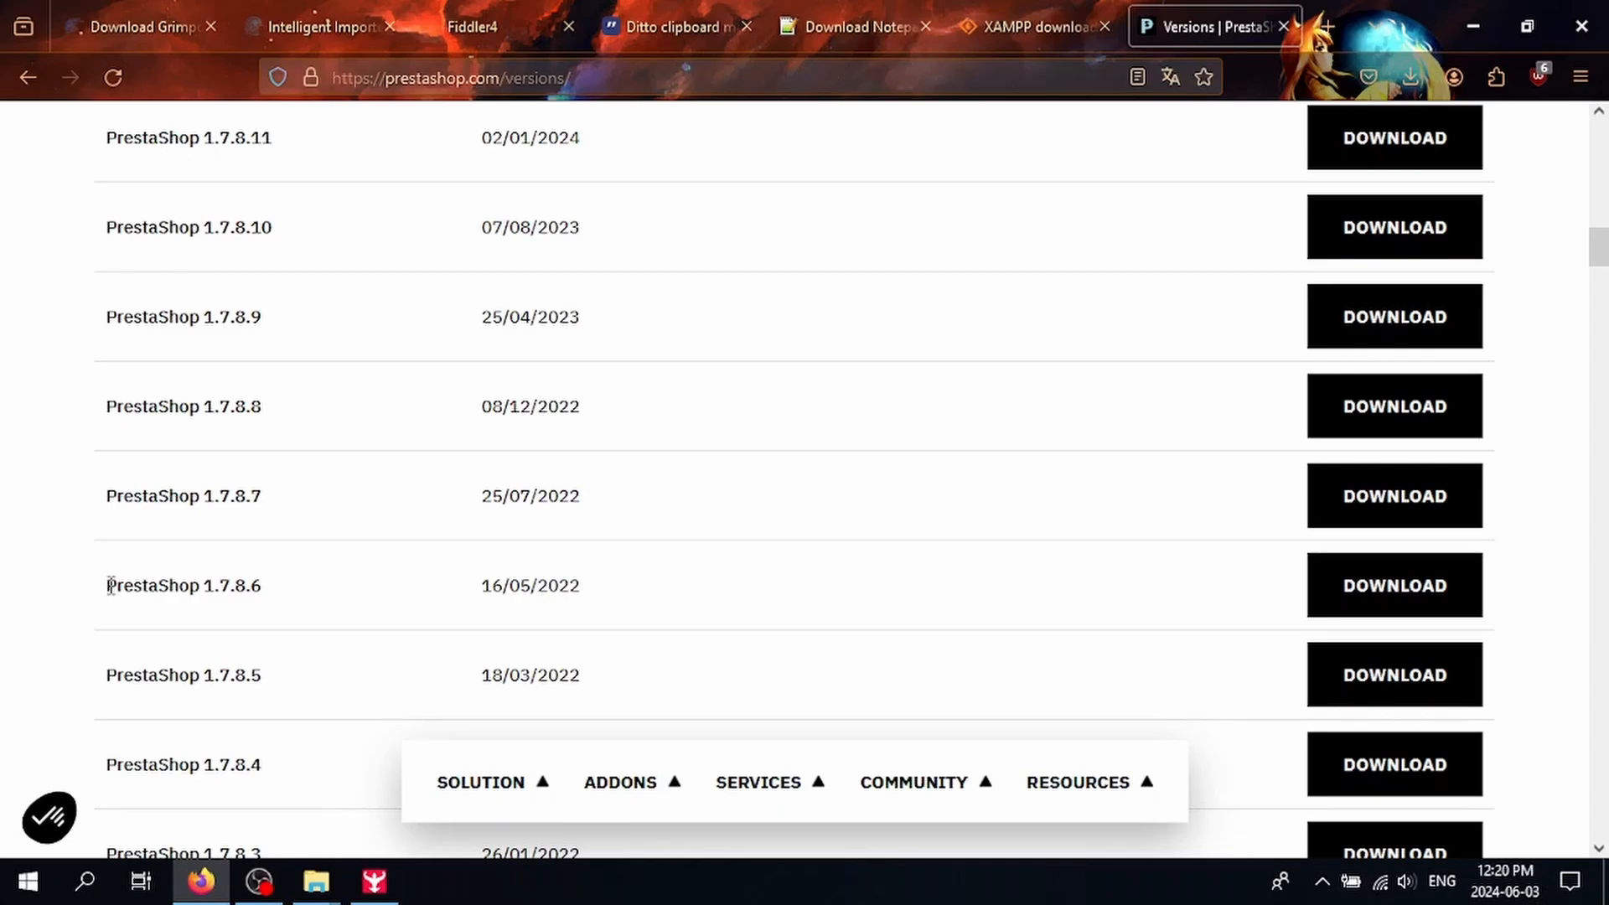
{"action": "left_click_drag", "start_coordinate": [110, 585], "coordinate": [323, 592]}
{"action": "left_click", "coordinate": [1462, 602]}
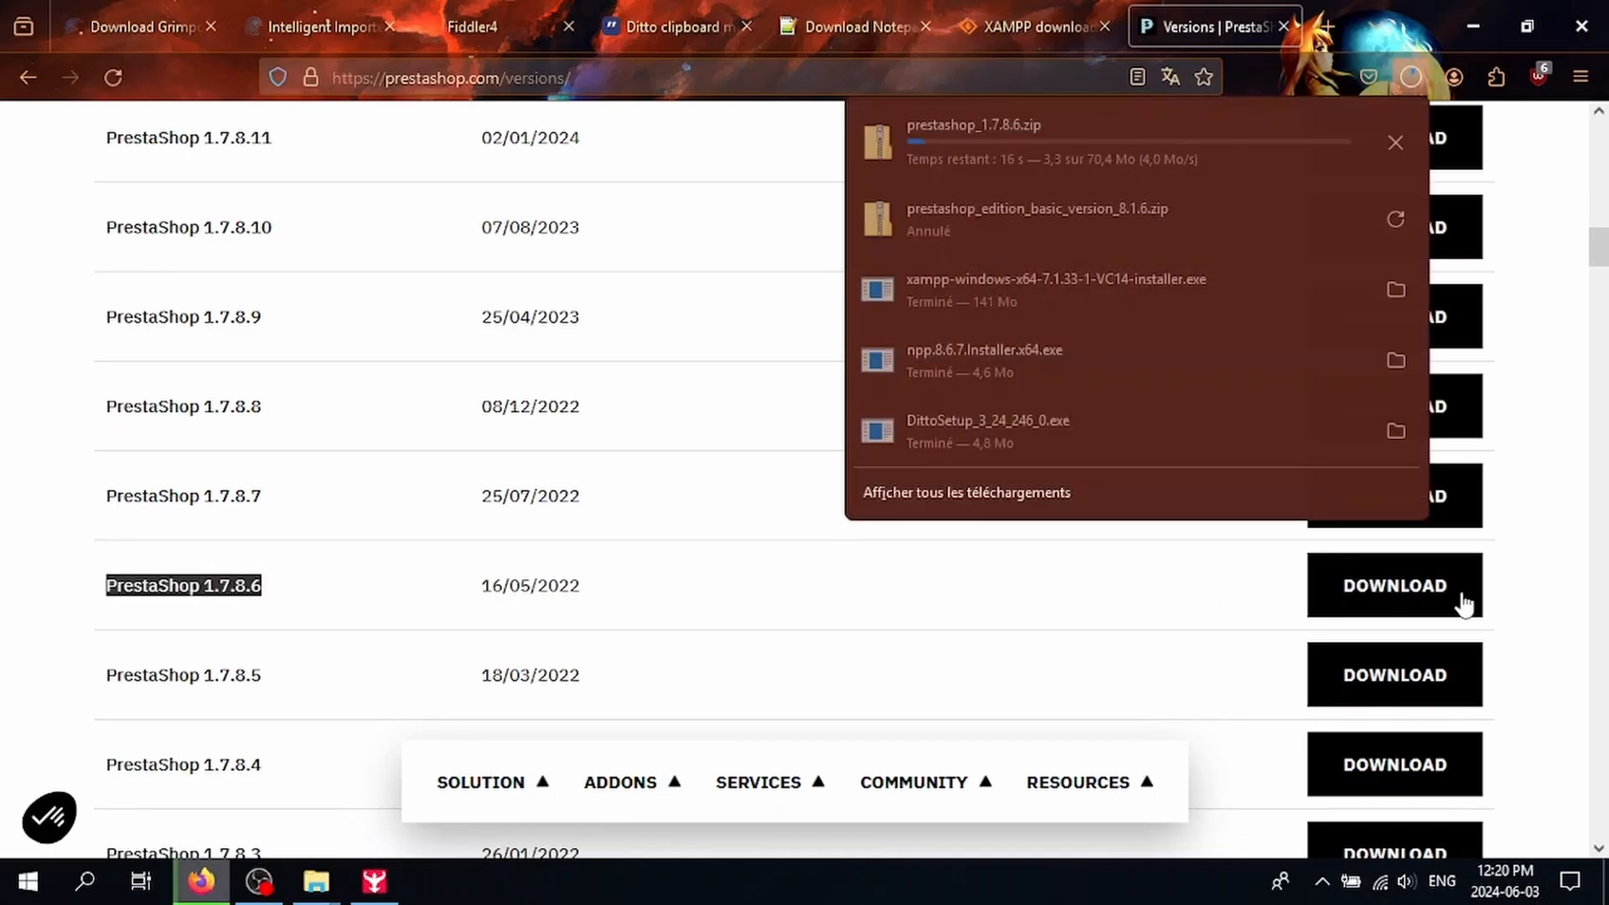
Step: Open prestashop_1.7.8.6.zip and view its Install_PrestaShop.html in Firefox
{"action": "left_click", "coordinate": [1166, 153]}
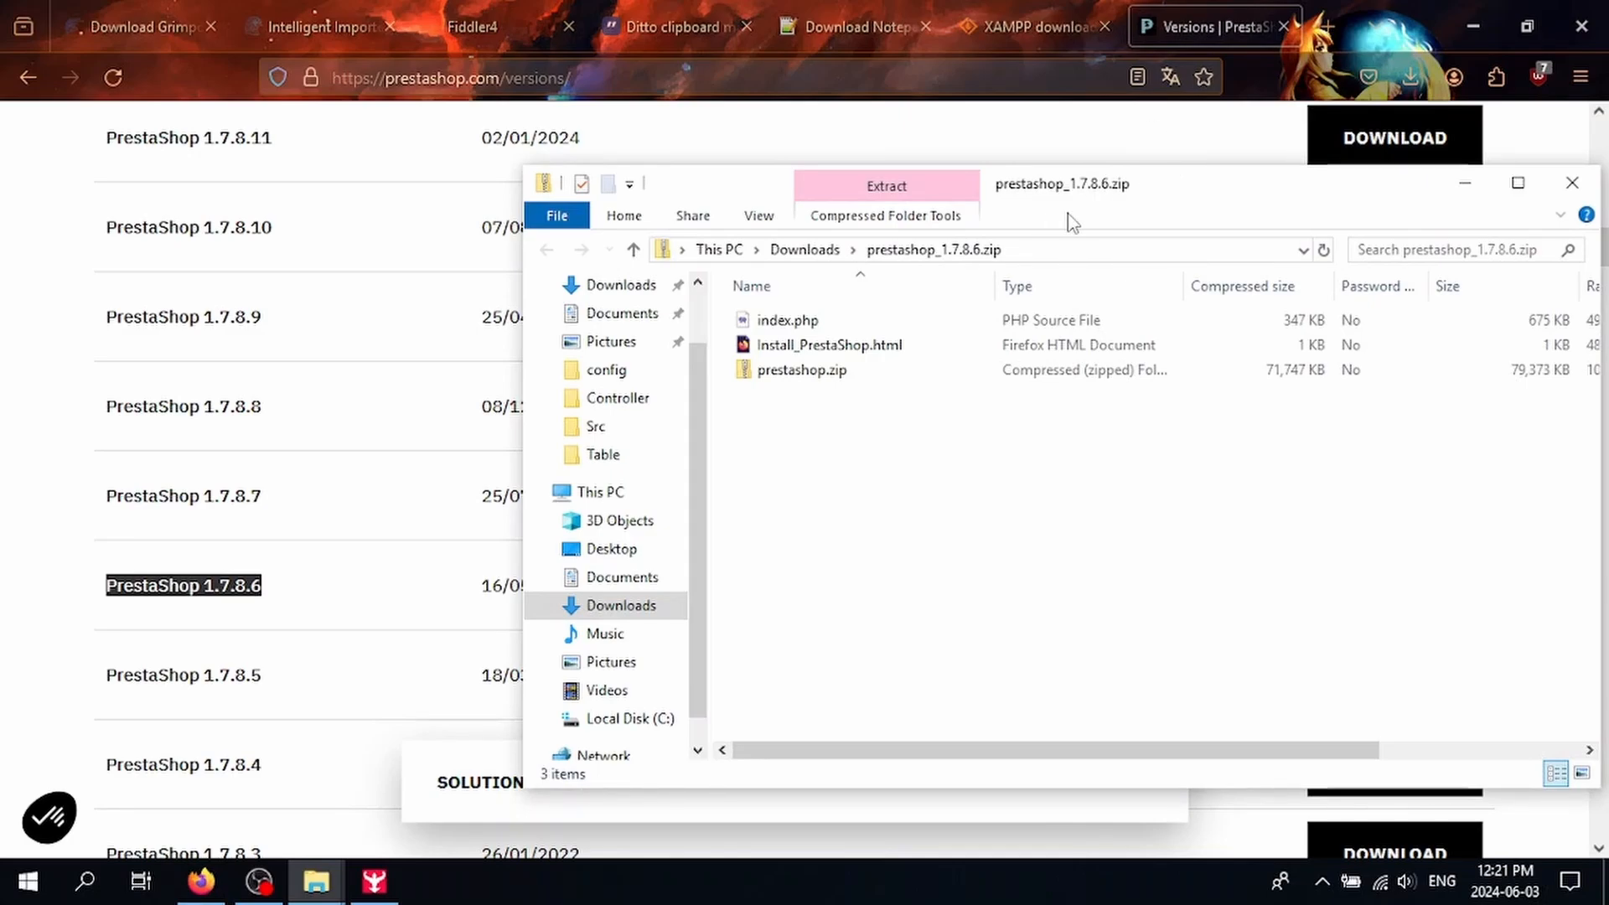
{"action": "double_click", "coordinate": [861, 347]}
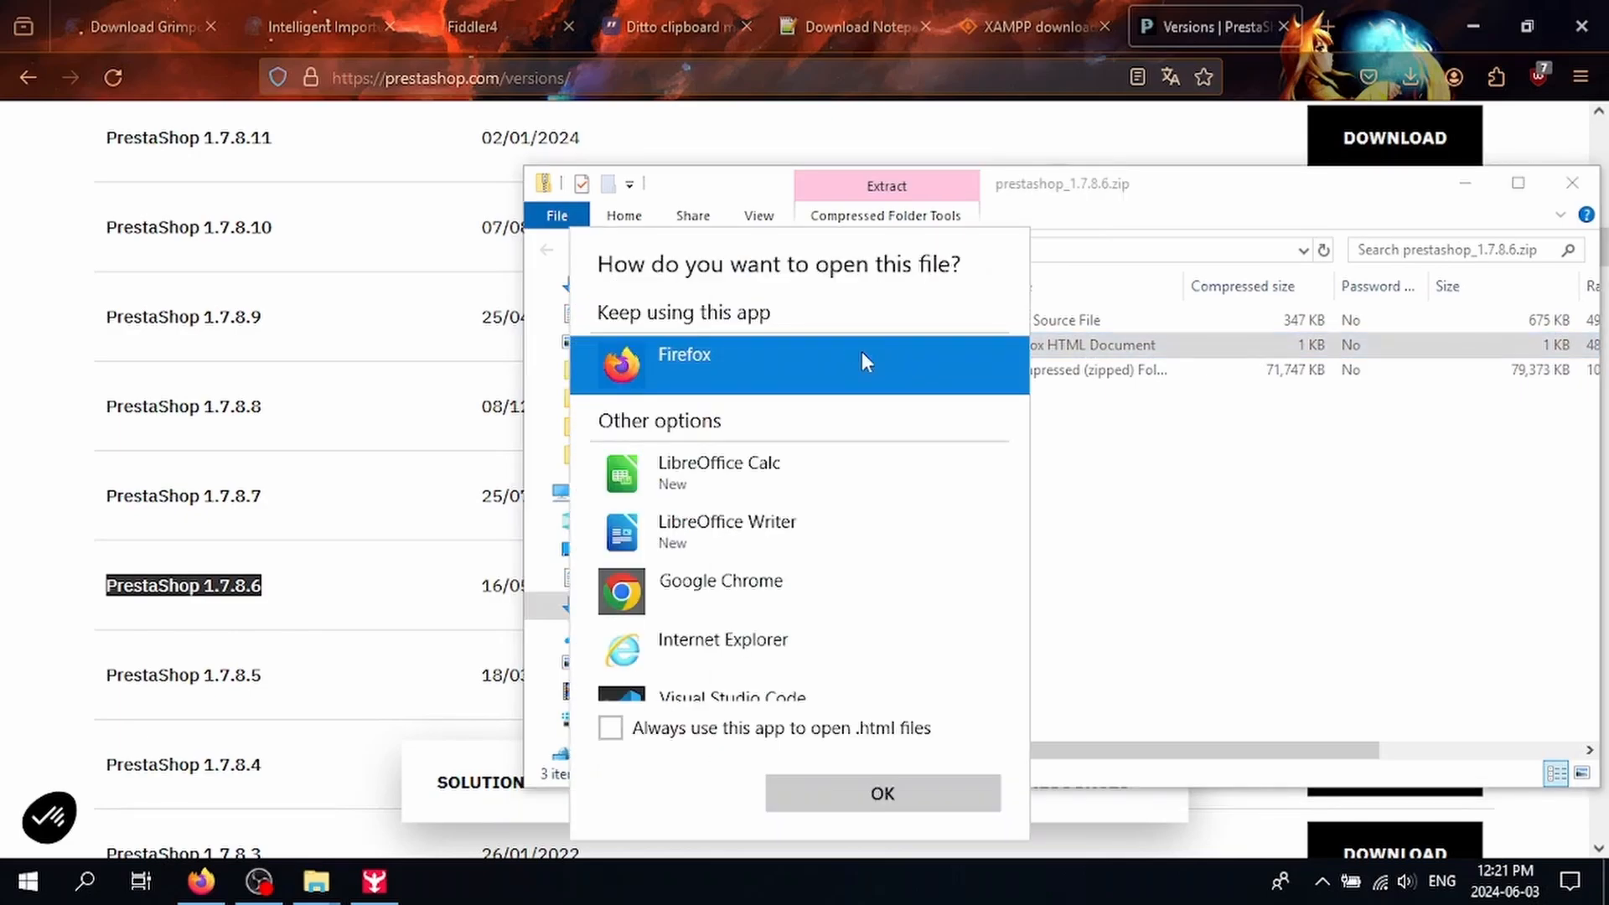
{"action": "left_click", "coordinate": [876, 788]}
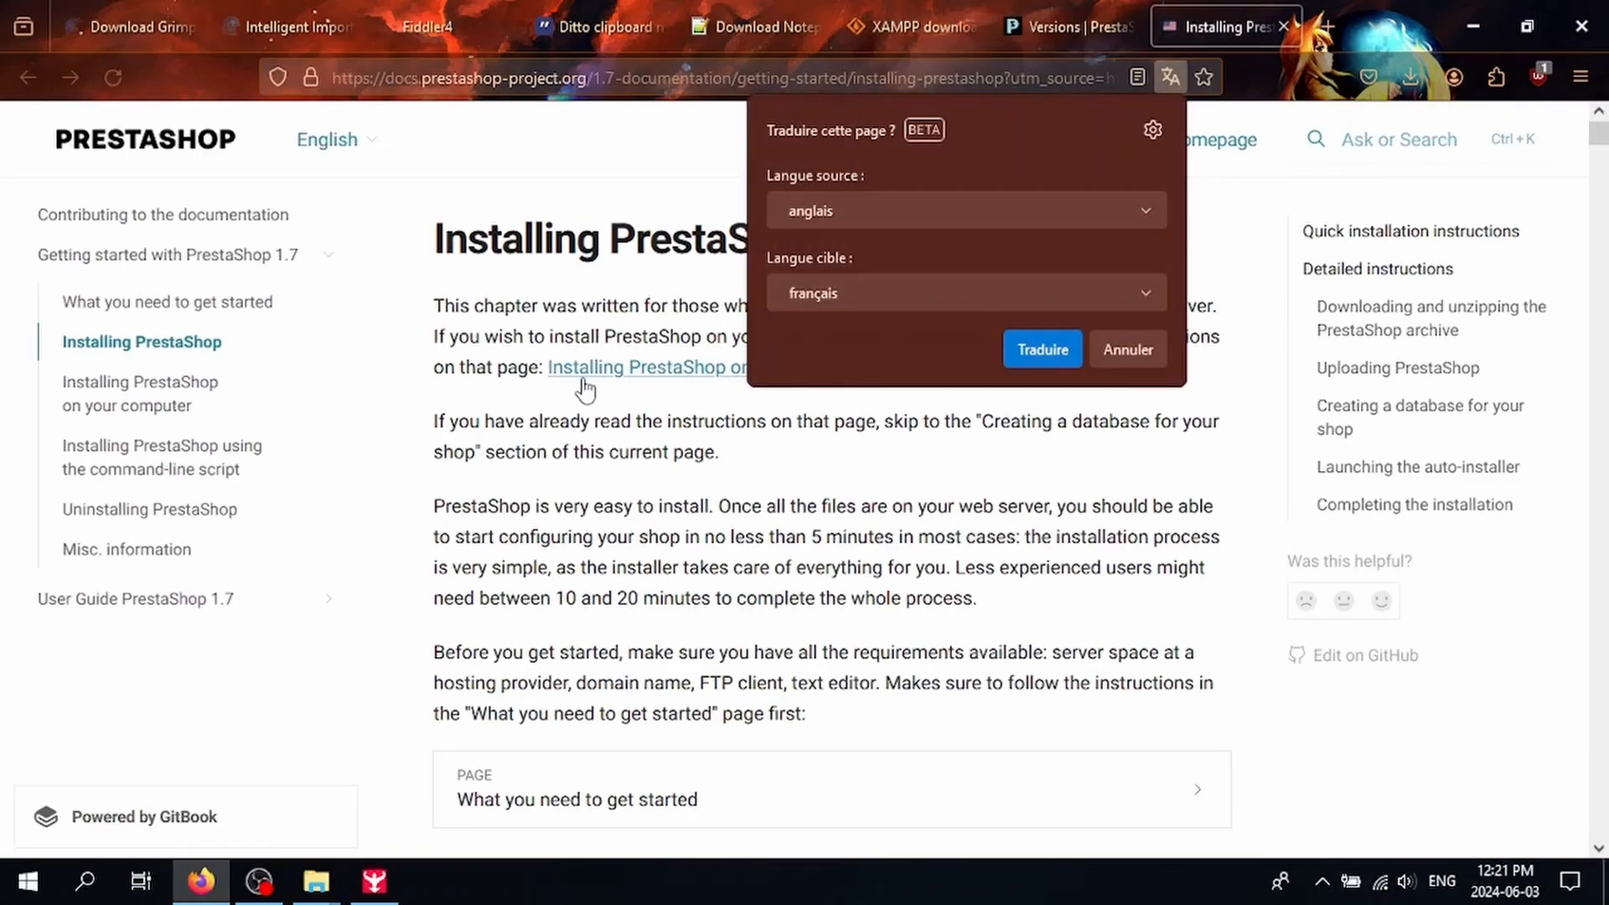
{"action": "left_click", "coordinate": [507, 396]}
{"action": "scroll", "coordinate": [511, 386], "scroll_direction": "down", "scroll_amount": 5}
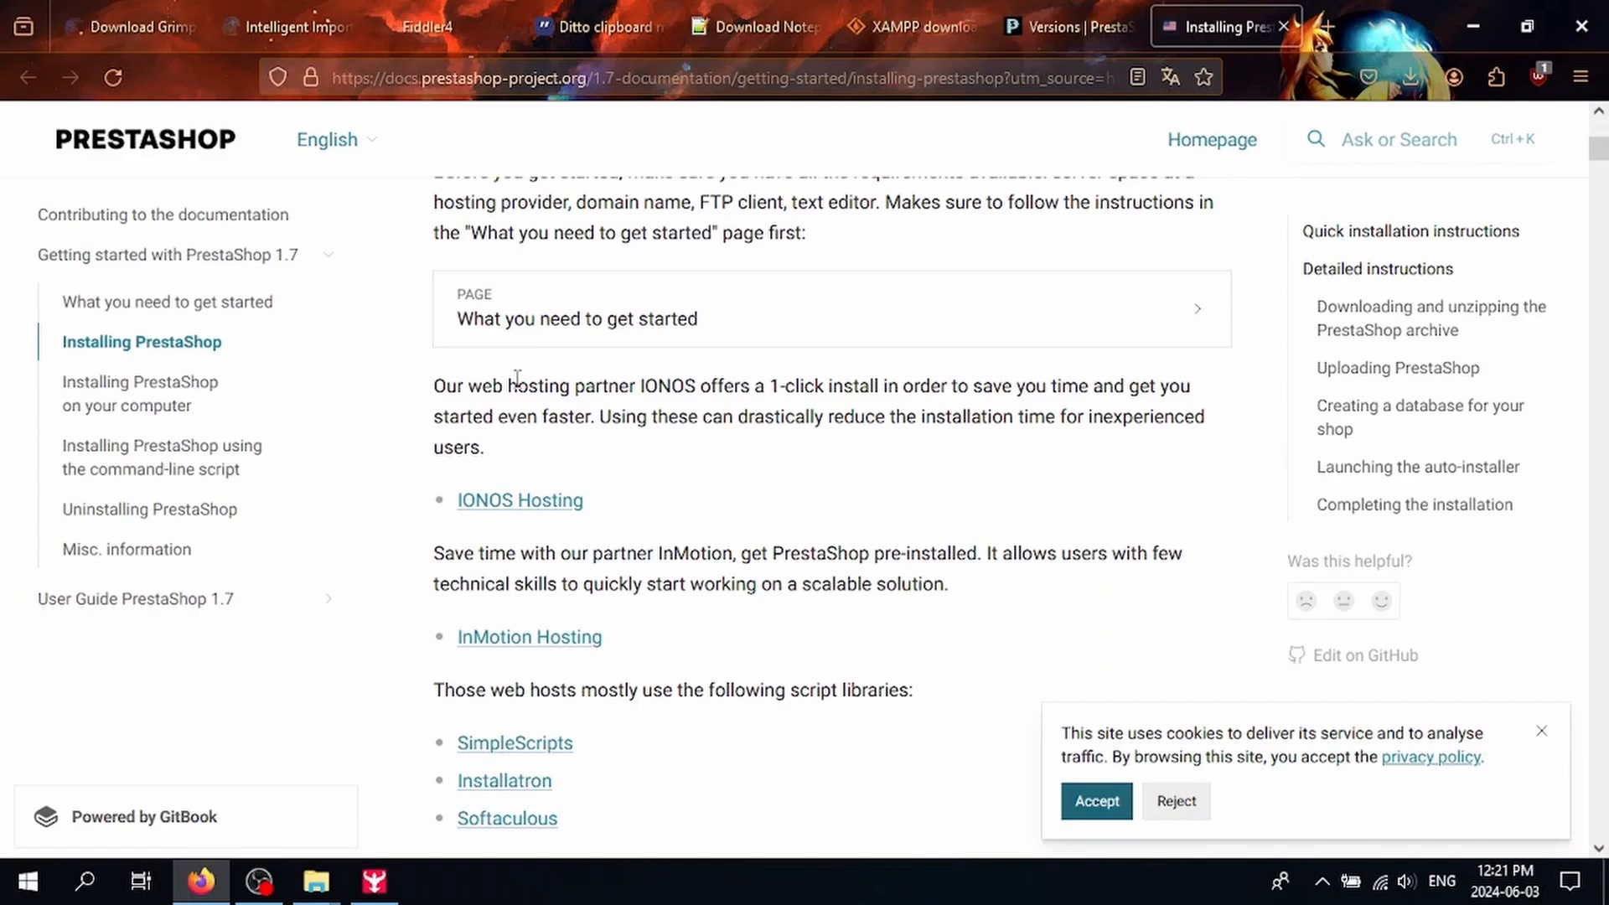
{"action": "scroll", "coordinate": [527, 379], "scroll_direction": "down", "scroll_amount": 3}
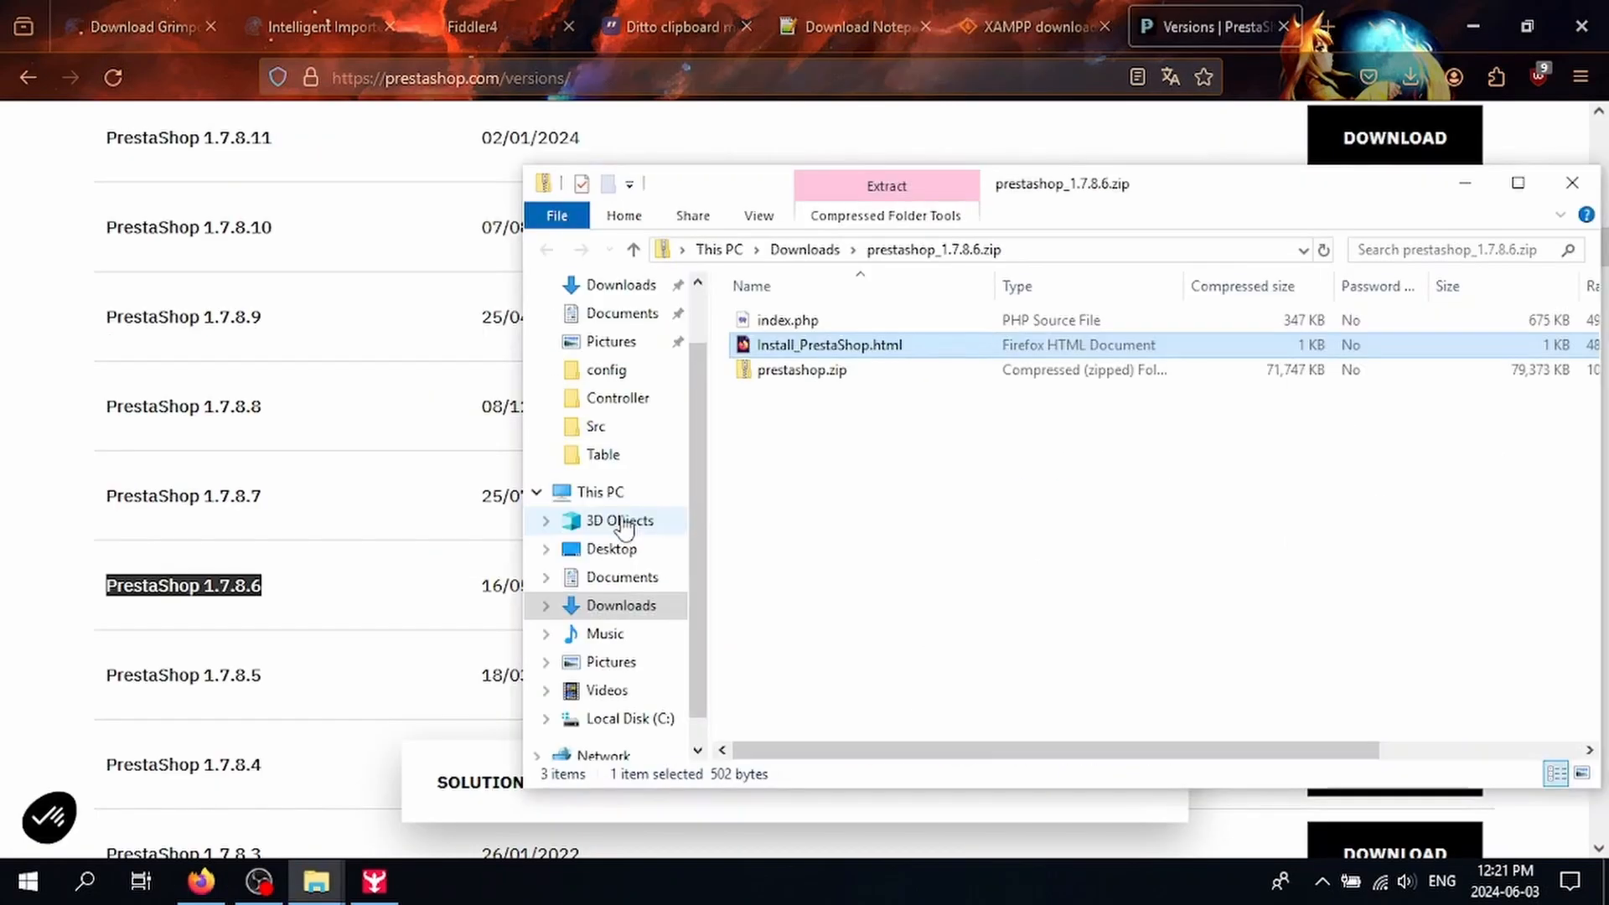
Step: Browse to C:\xampp and bring up the actions for xampp_start.exe
{"action": "left_click", "coordinate": [617, 495]}
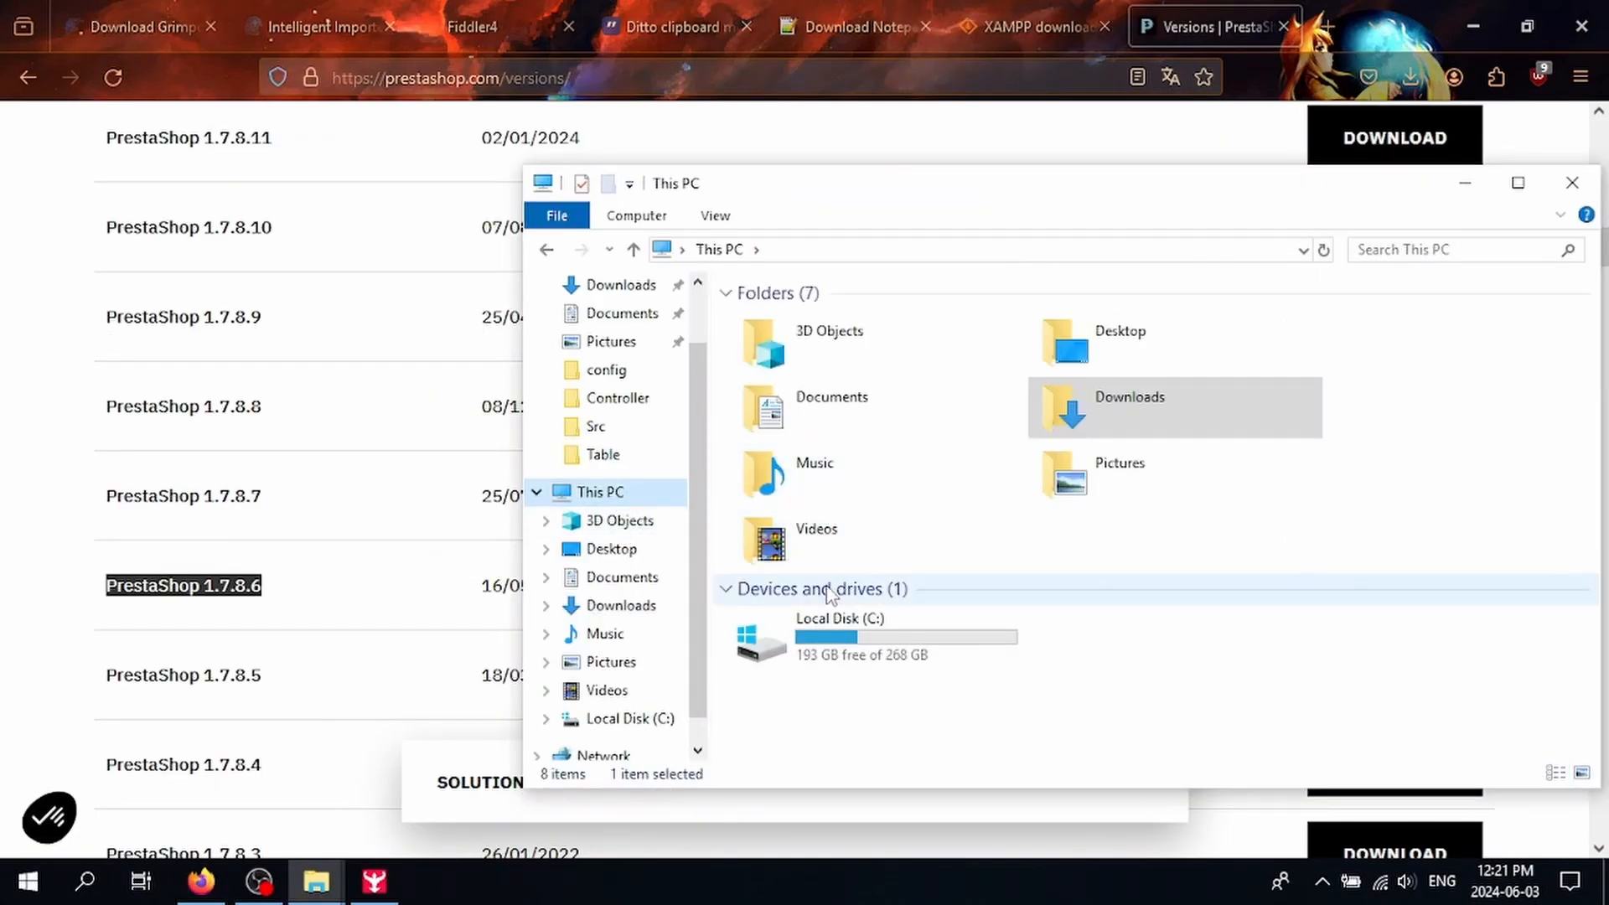
{"action": "double_click", "coordinate": [820, 633]}
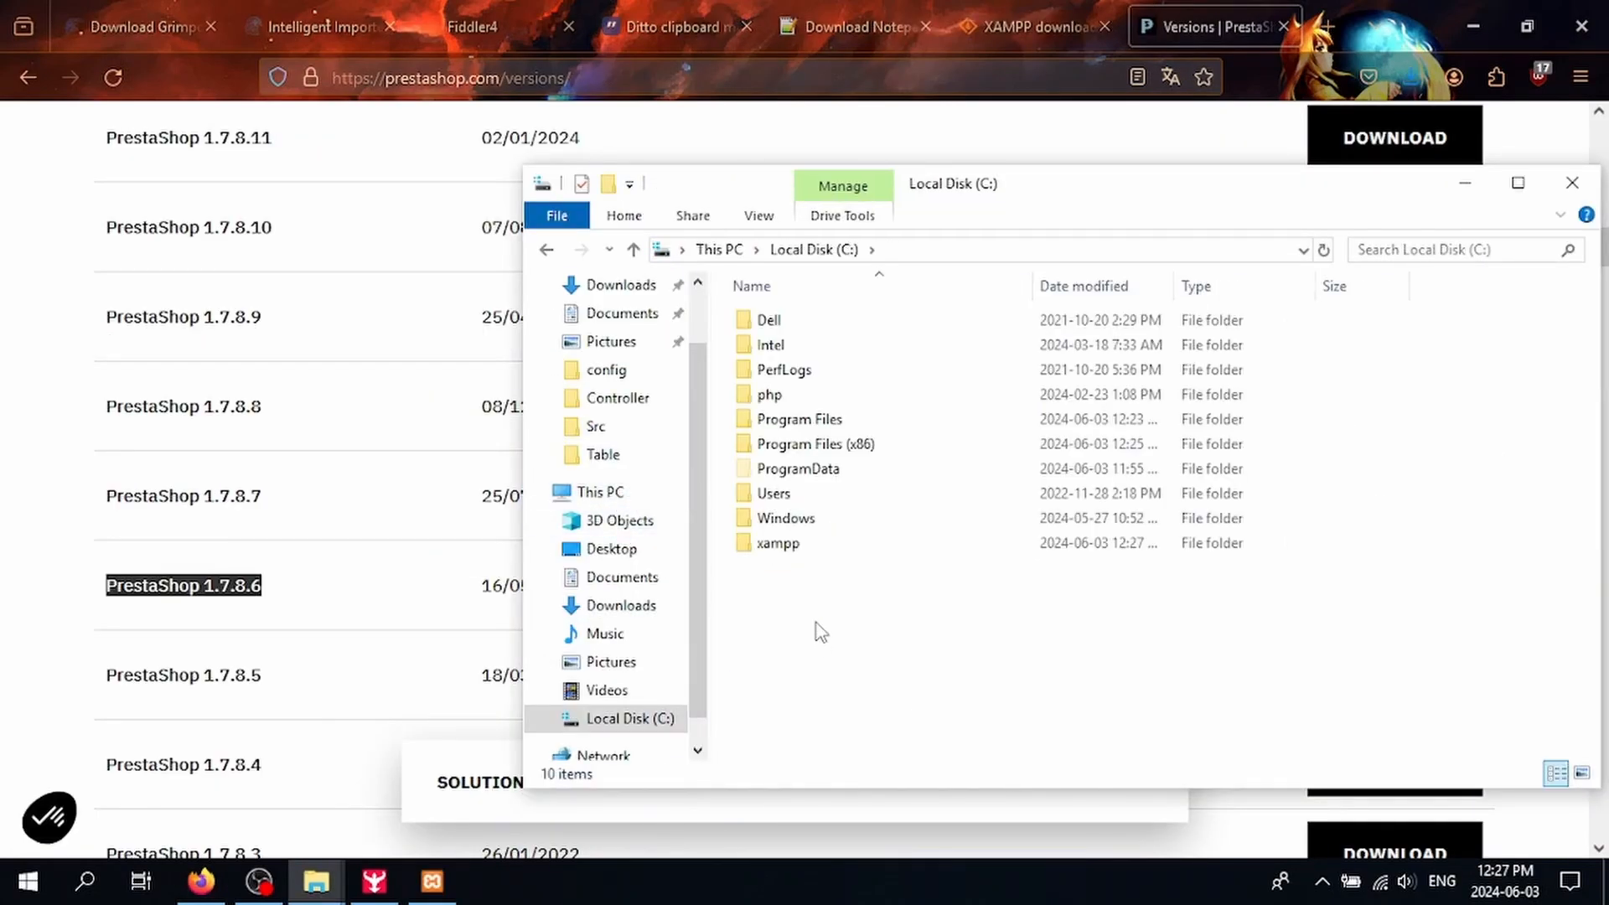
{"action": "double_click", "coordinate": [791, 549]}
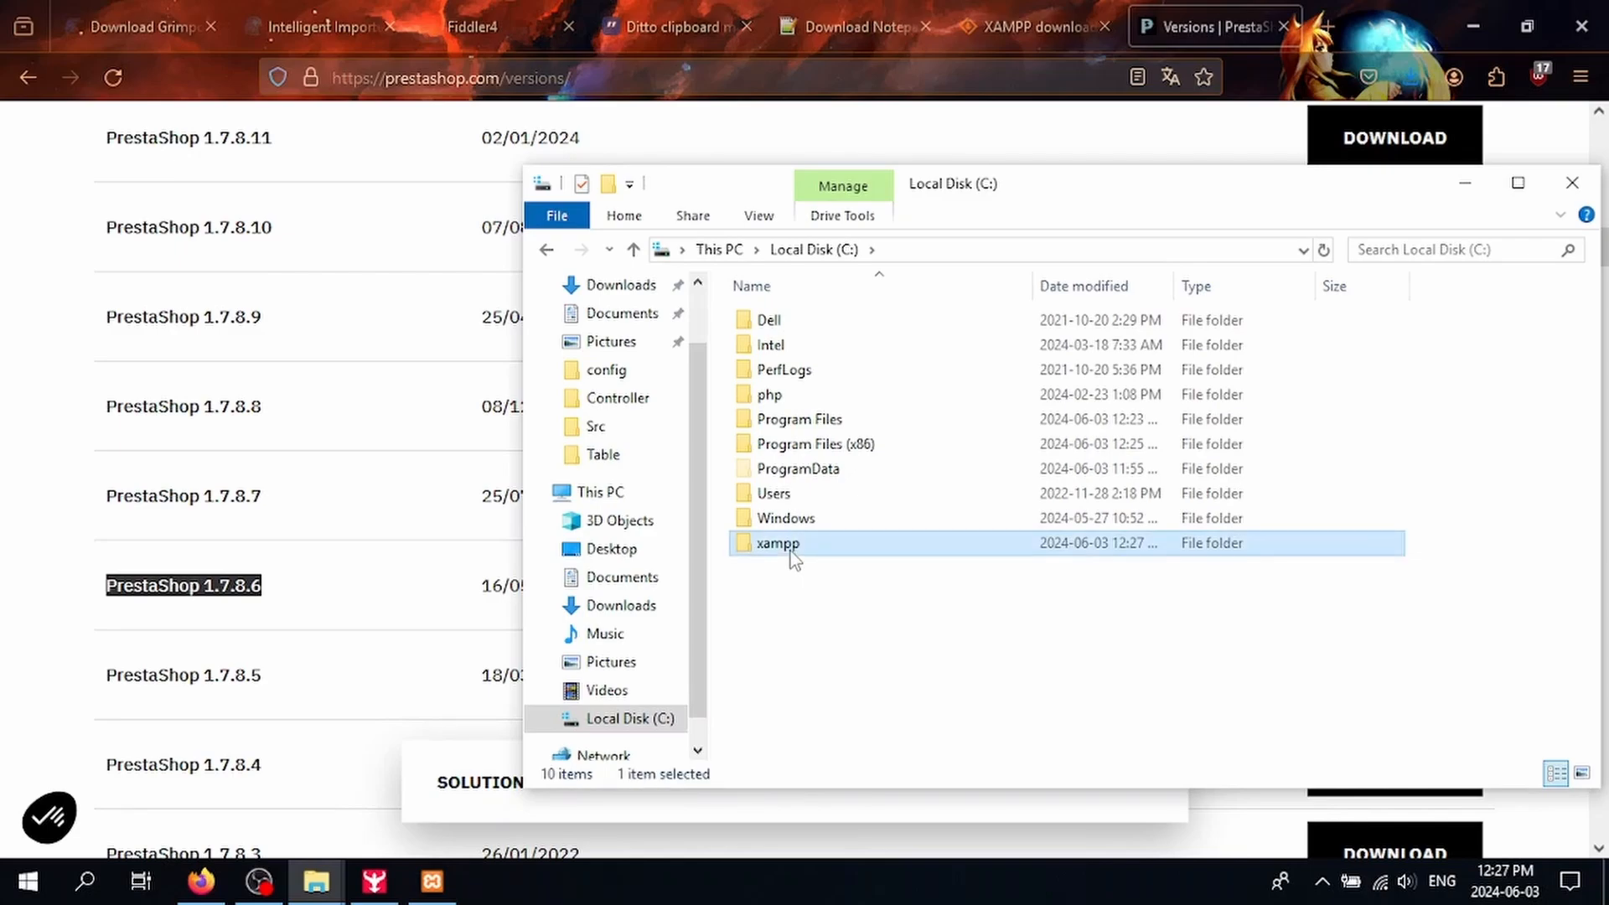
{"action": "scroll", "coordinate": [852, 570], "scroll_direction": "down", "scroll_amount": 8}
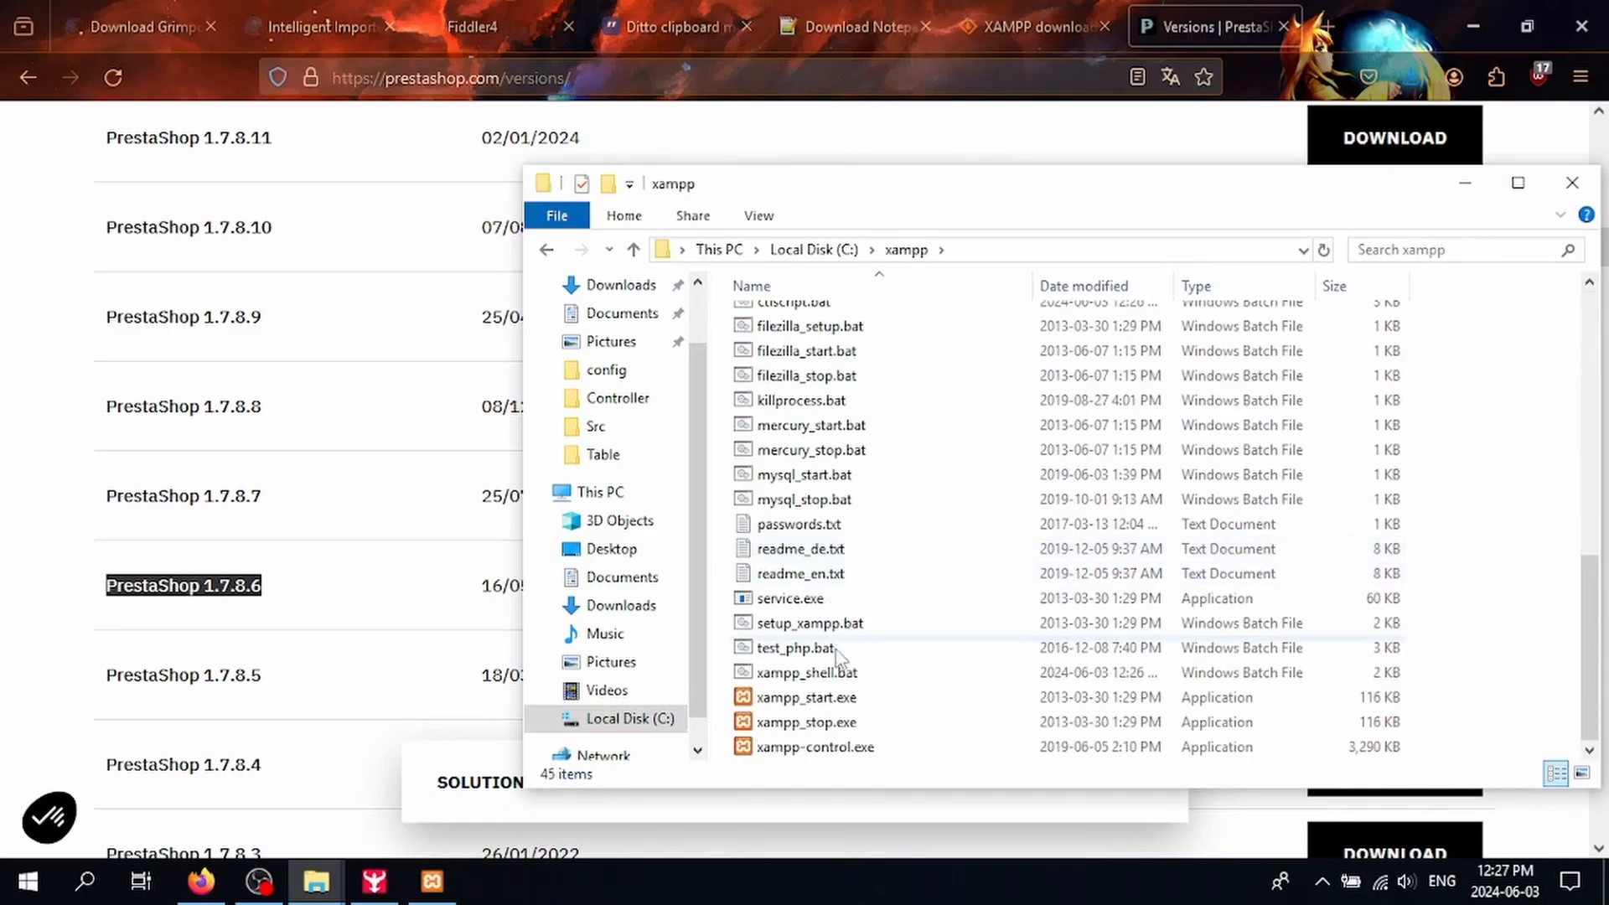
{"action": "right_click", "coordinate": [821, 697]}
Step: Open the Properties windows of xampp_start.exe, xampp_stop.exe and xampp-control.exe
{"action": "left_click", "coordinate": [894, 676]}
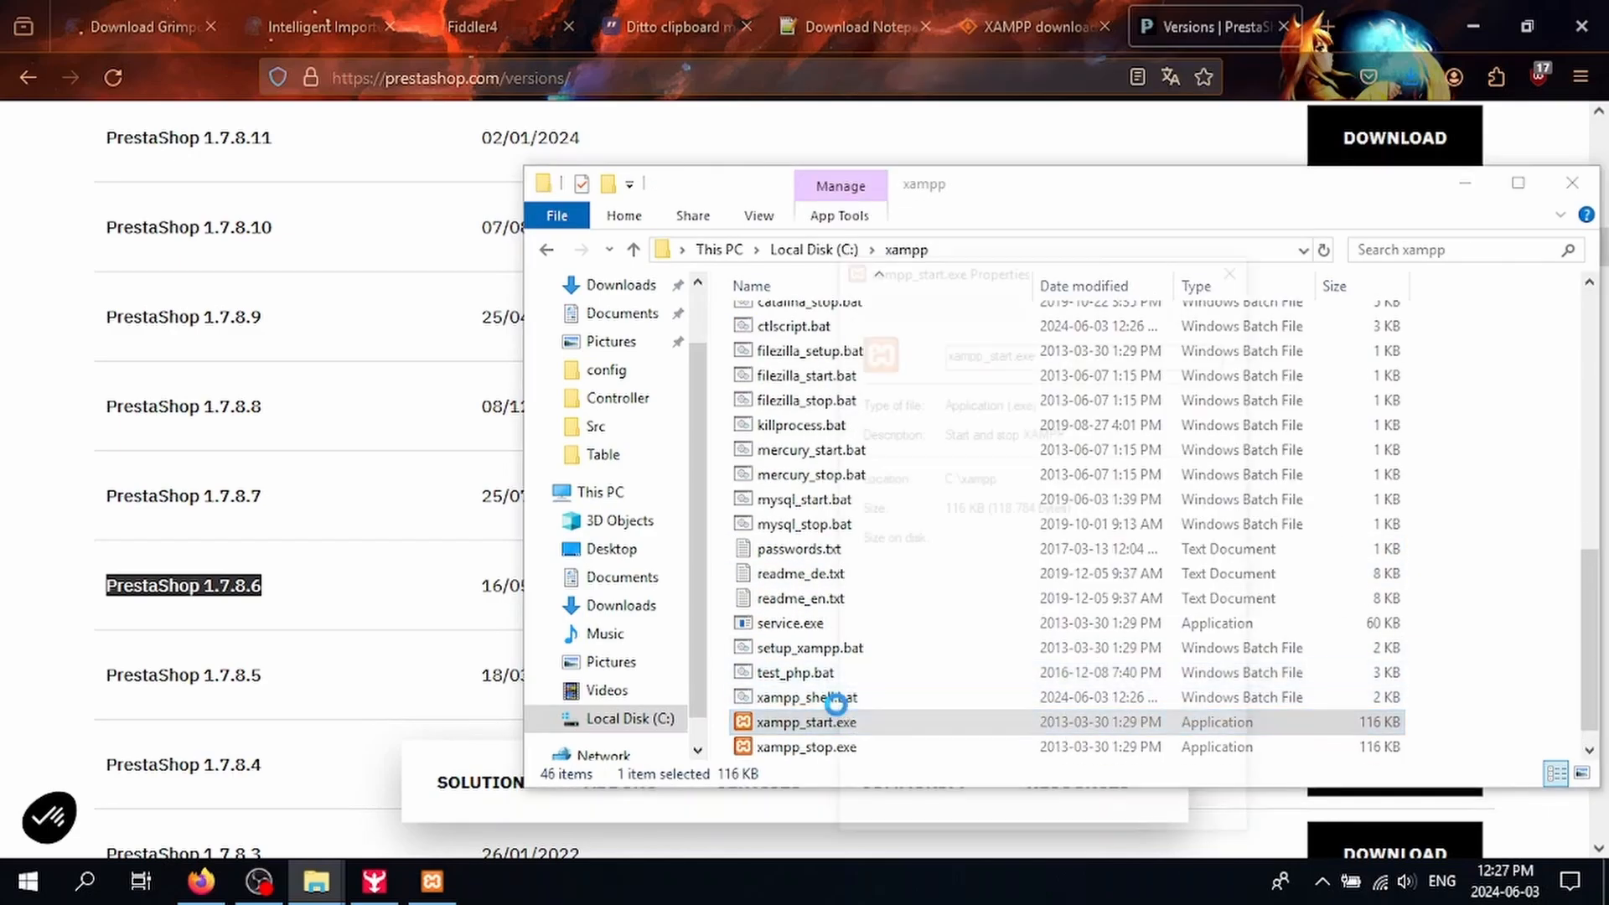
{"action": "left_click", "coordinate": [783, 747]}
{"action": "right_click", "coordinate": [784, 749]}
{"action": "left_click", "coordinate": [829, 719]}
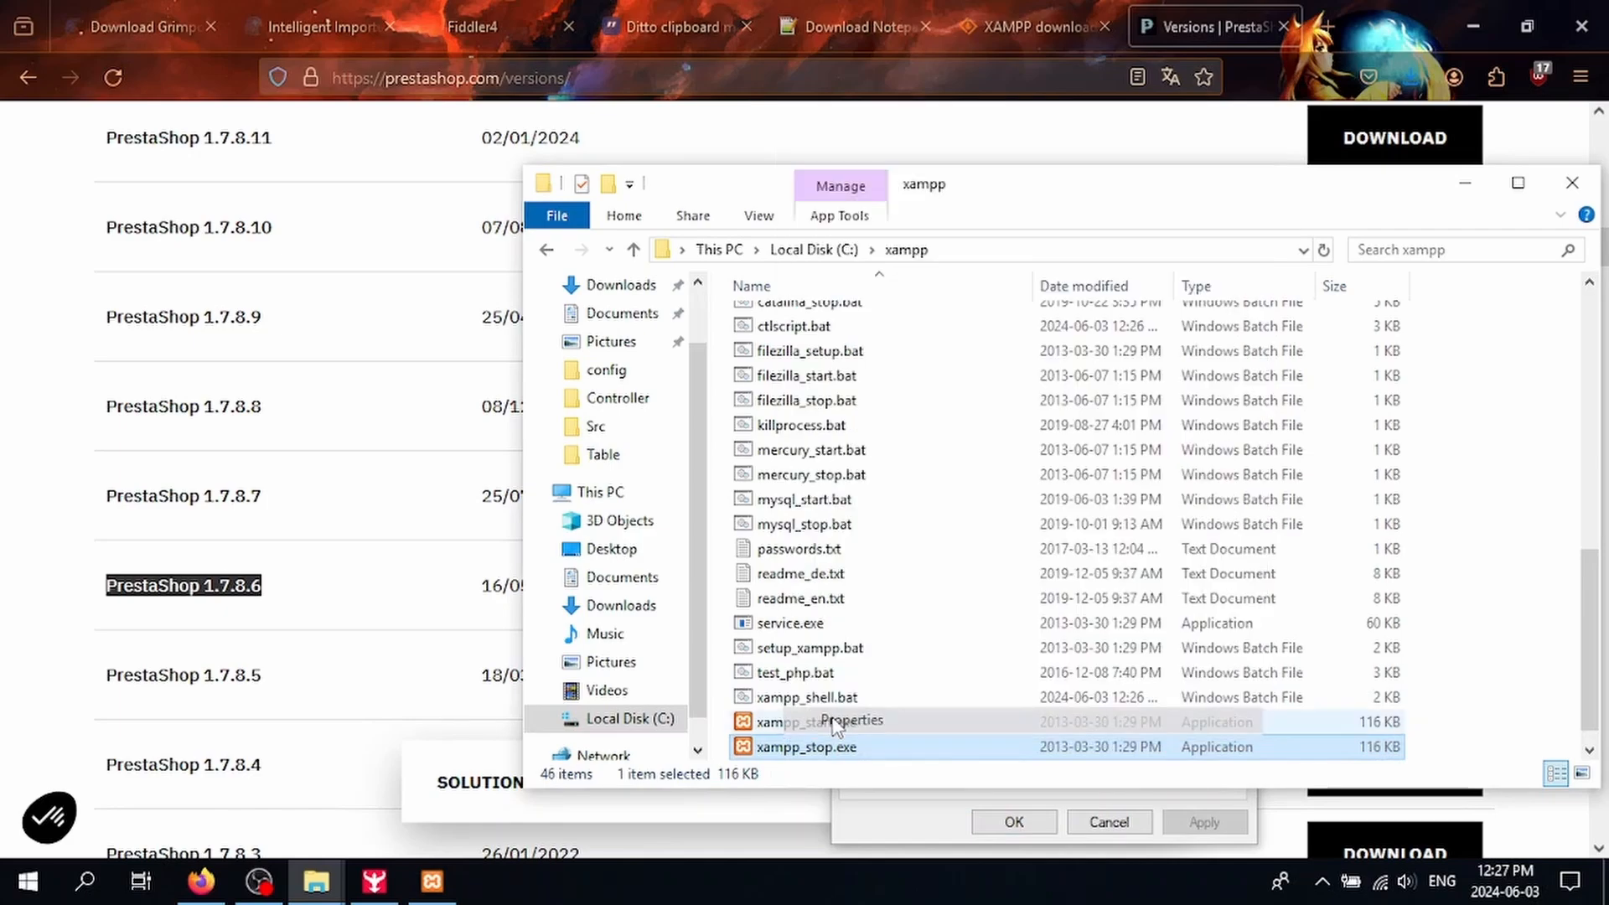
{"action": "left_click", "coordinate": [769, 746]}
{"action": "right_click", "coordinate": [769, 747]}
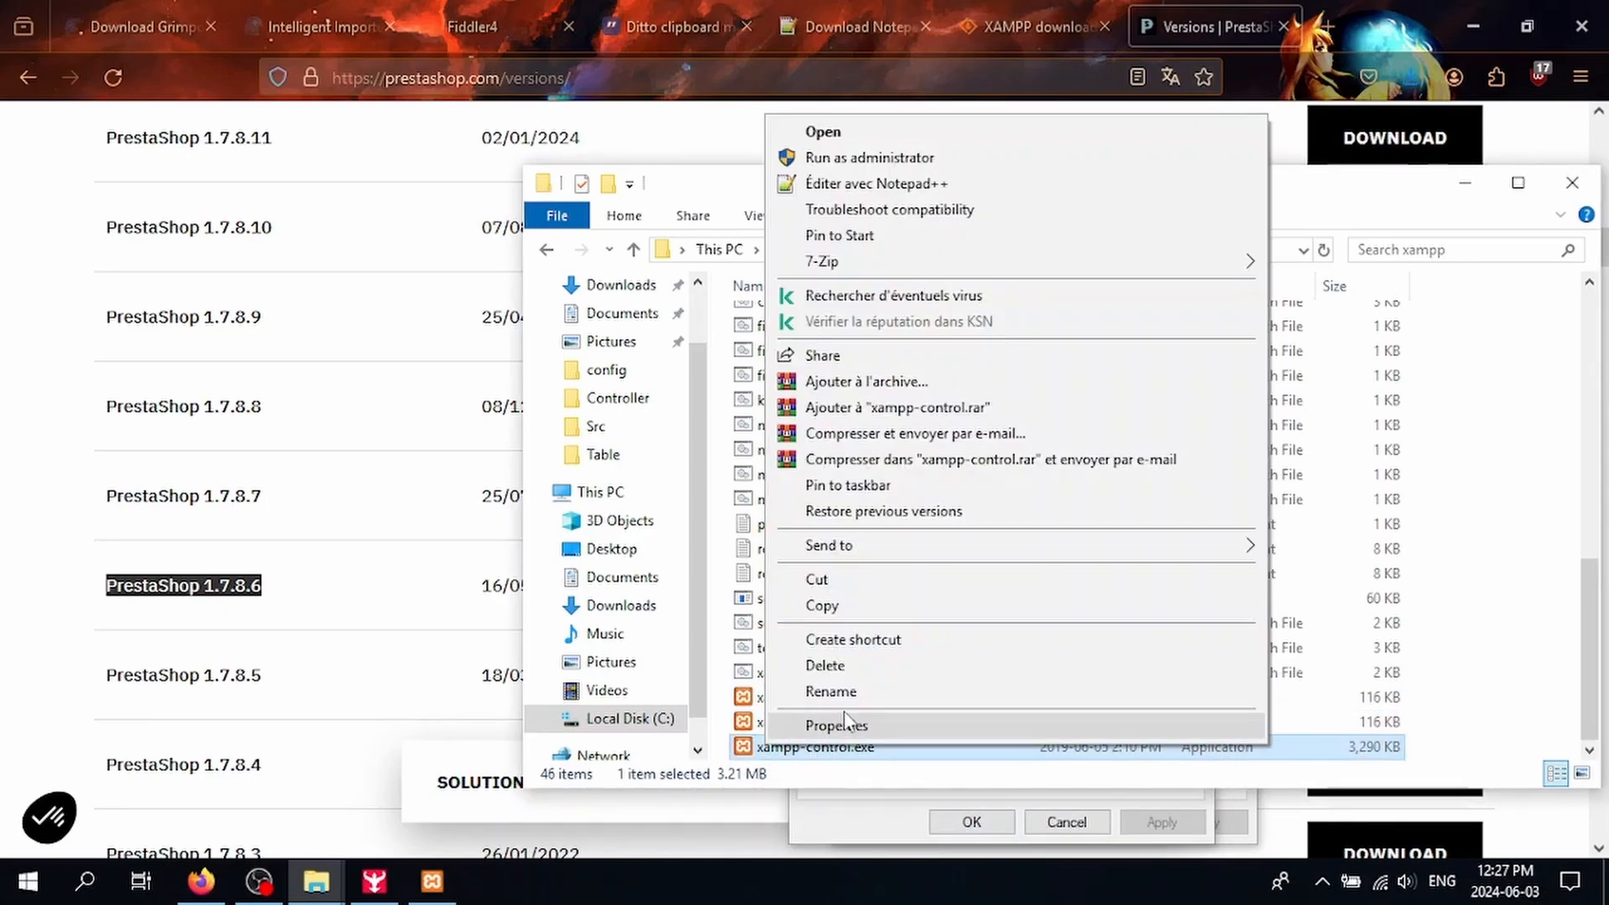
{"action": "left_click", "coordinate": [843, 717]}
Step: Set xampp_start.exe to run as administrator under Compatibility and apply
{"action": "left_click", "coordinate": [1247, 816]}
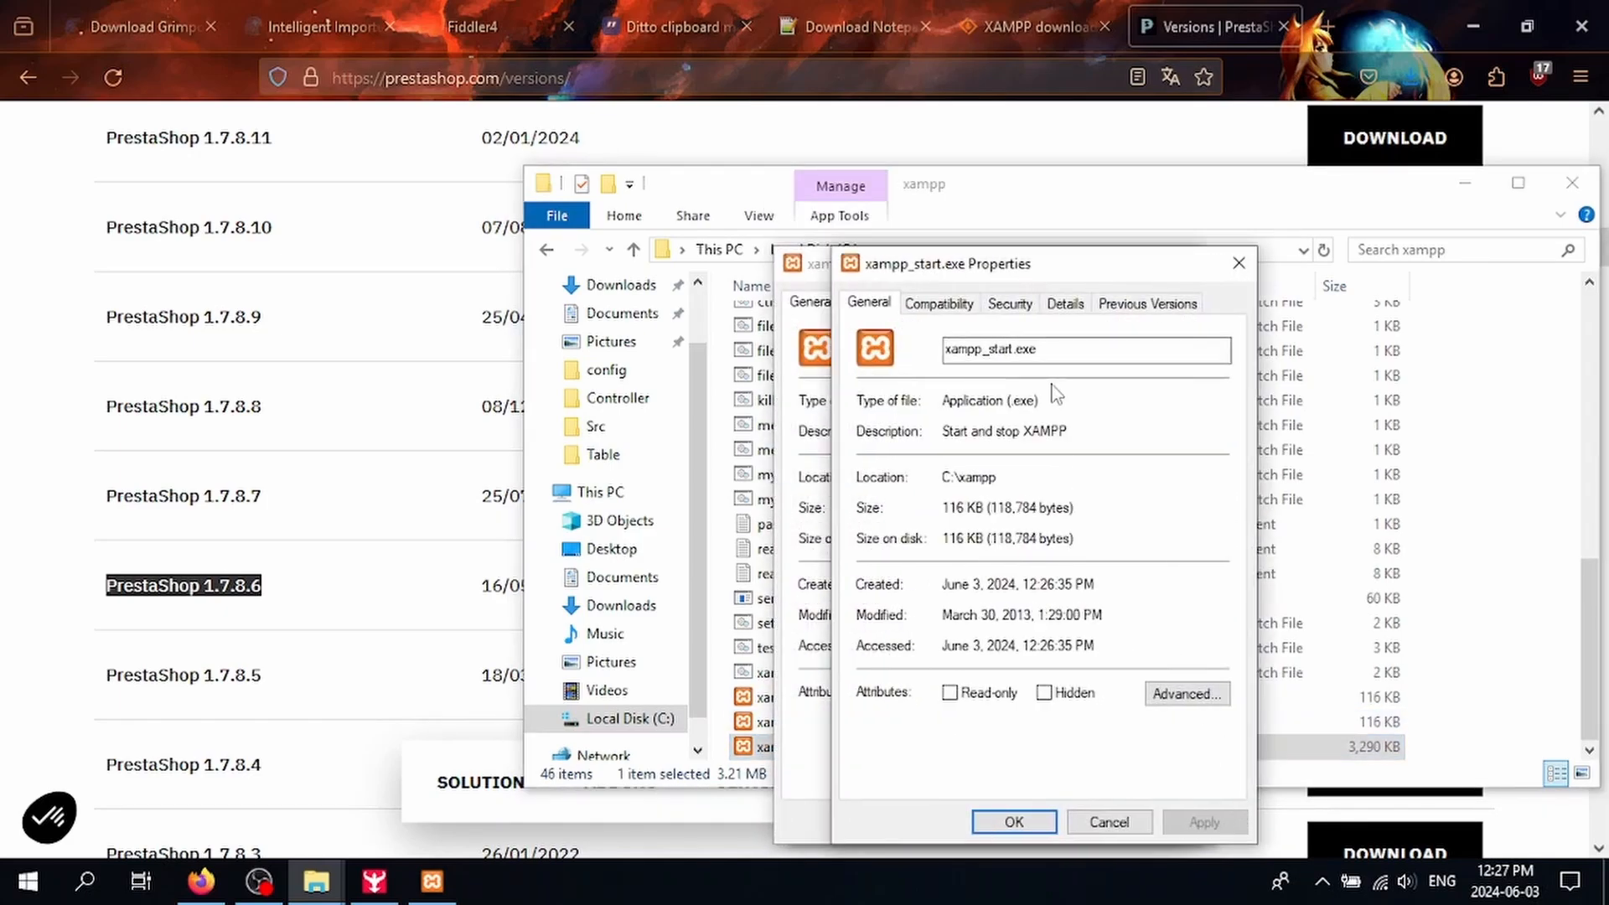
{"action": "left_click", "coordinate": [939, 303]}
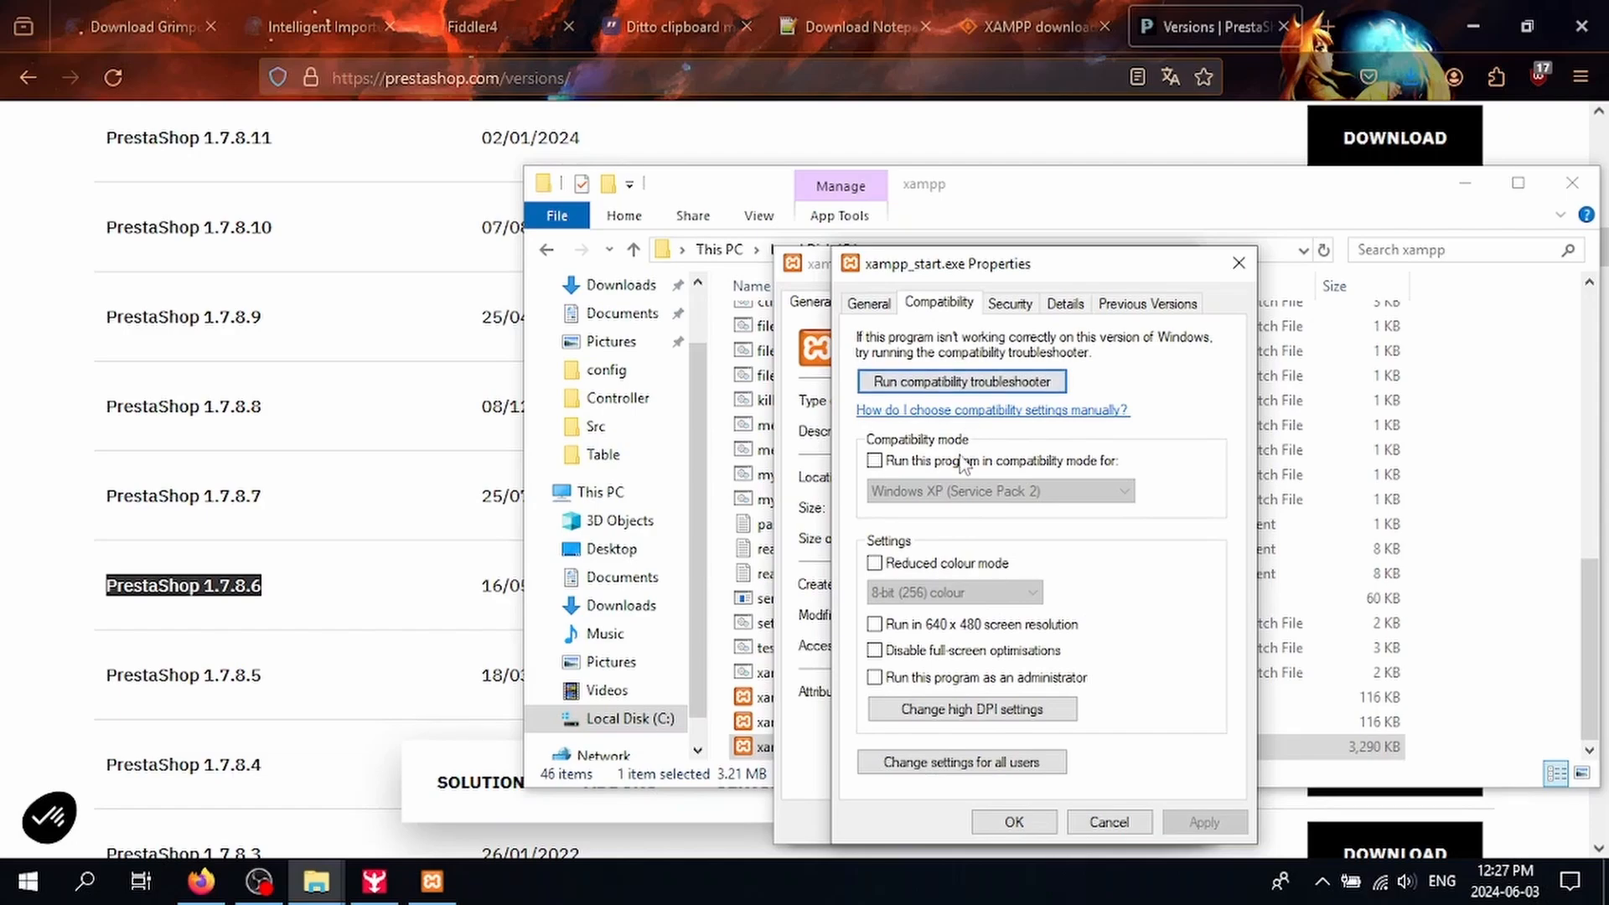
{"action": "left_click", "coordinate": [945, 685]}
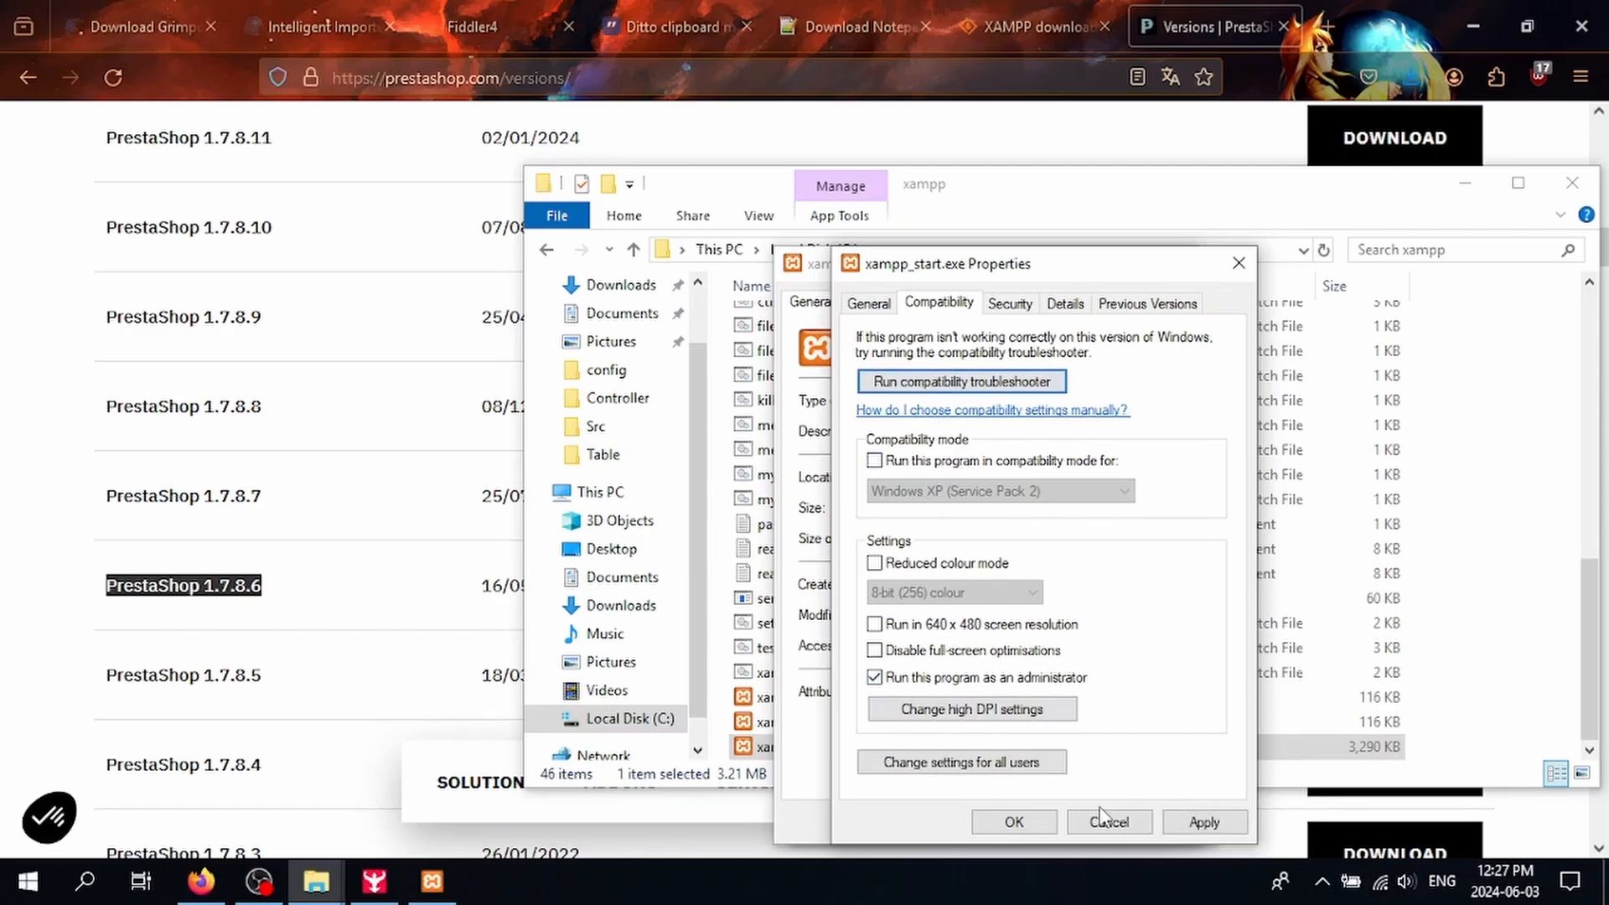
{"action": "left_click", "coordinate": [1204, 822]}
{"action": "left_click", "coordinate": [1015, 822]}
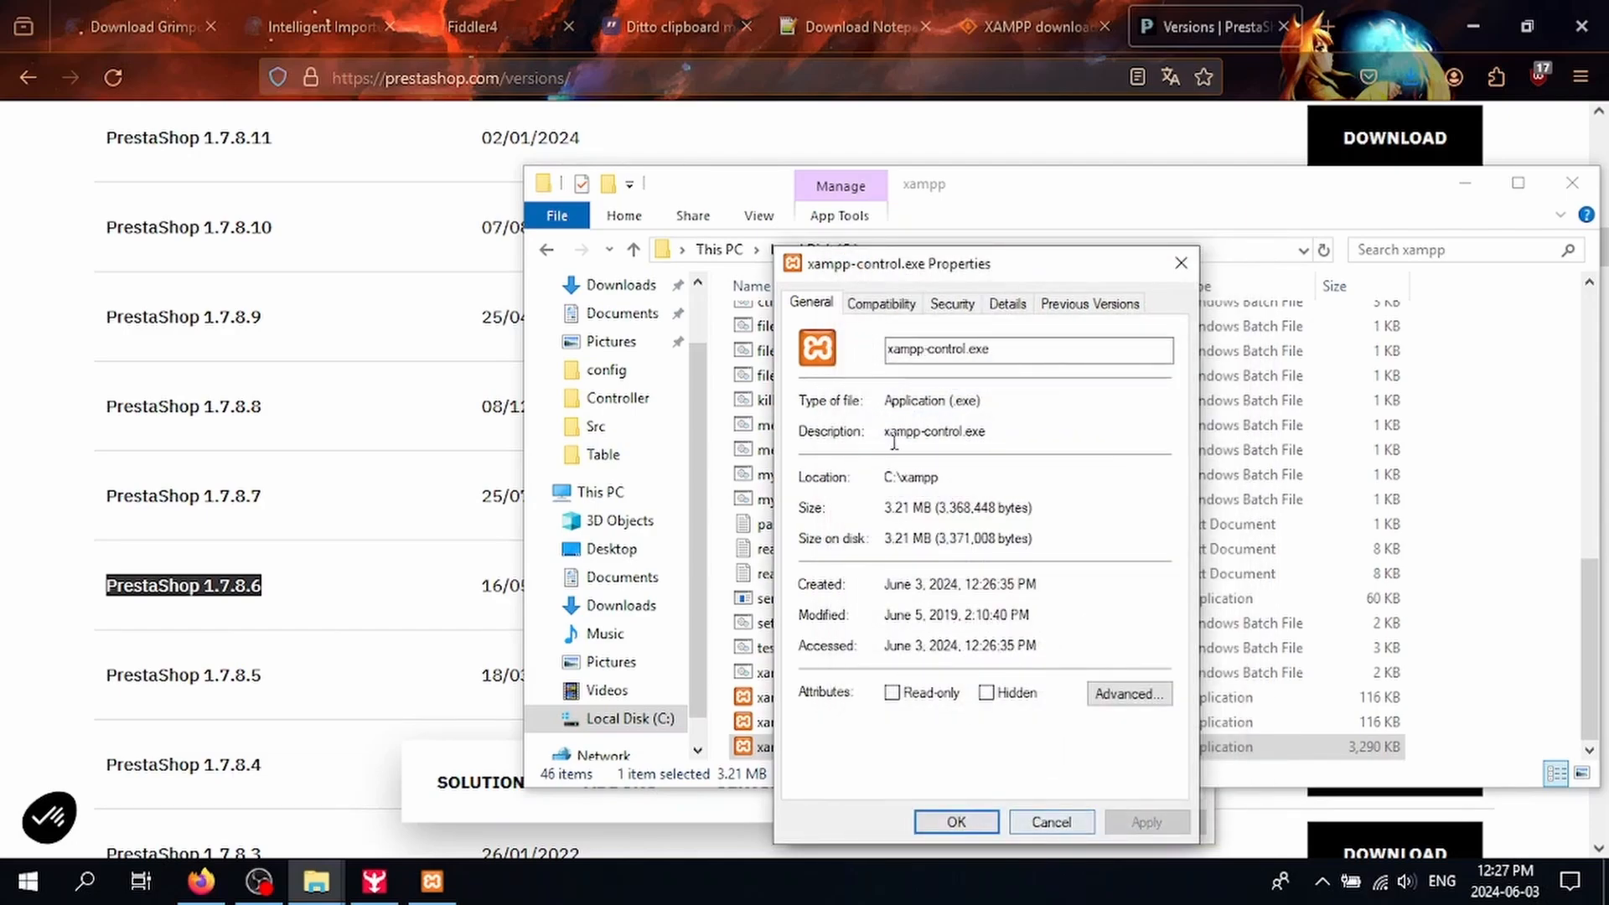
Step: Set xampp-control.exe and xampp_stop.exe to run as administrator as well
{"action": "left_click", "coordinate": [881, 303]}
{"action": "left_click", "coordinate": [945, 685]}
{"action": "left_click", "coordinate": [1146, 822]}
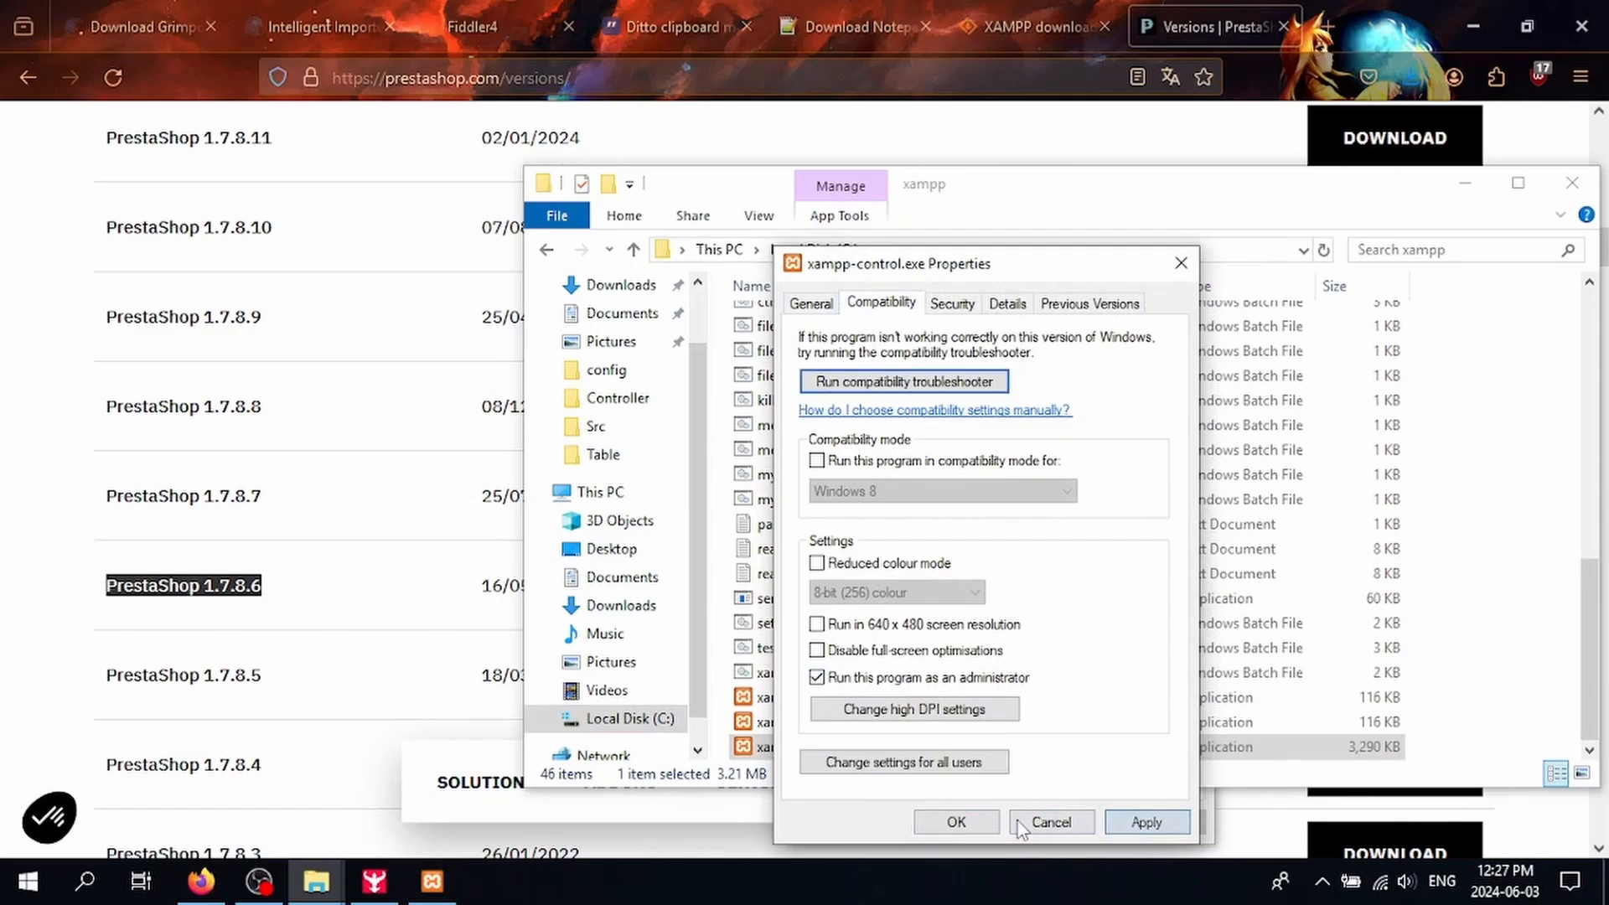
{"action": "left_click", "coordinate": [972, 822]}
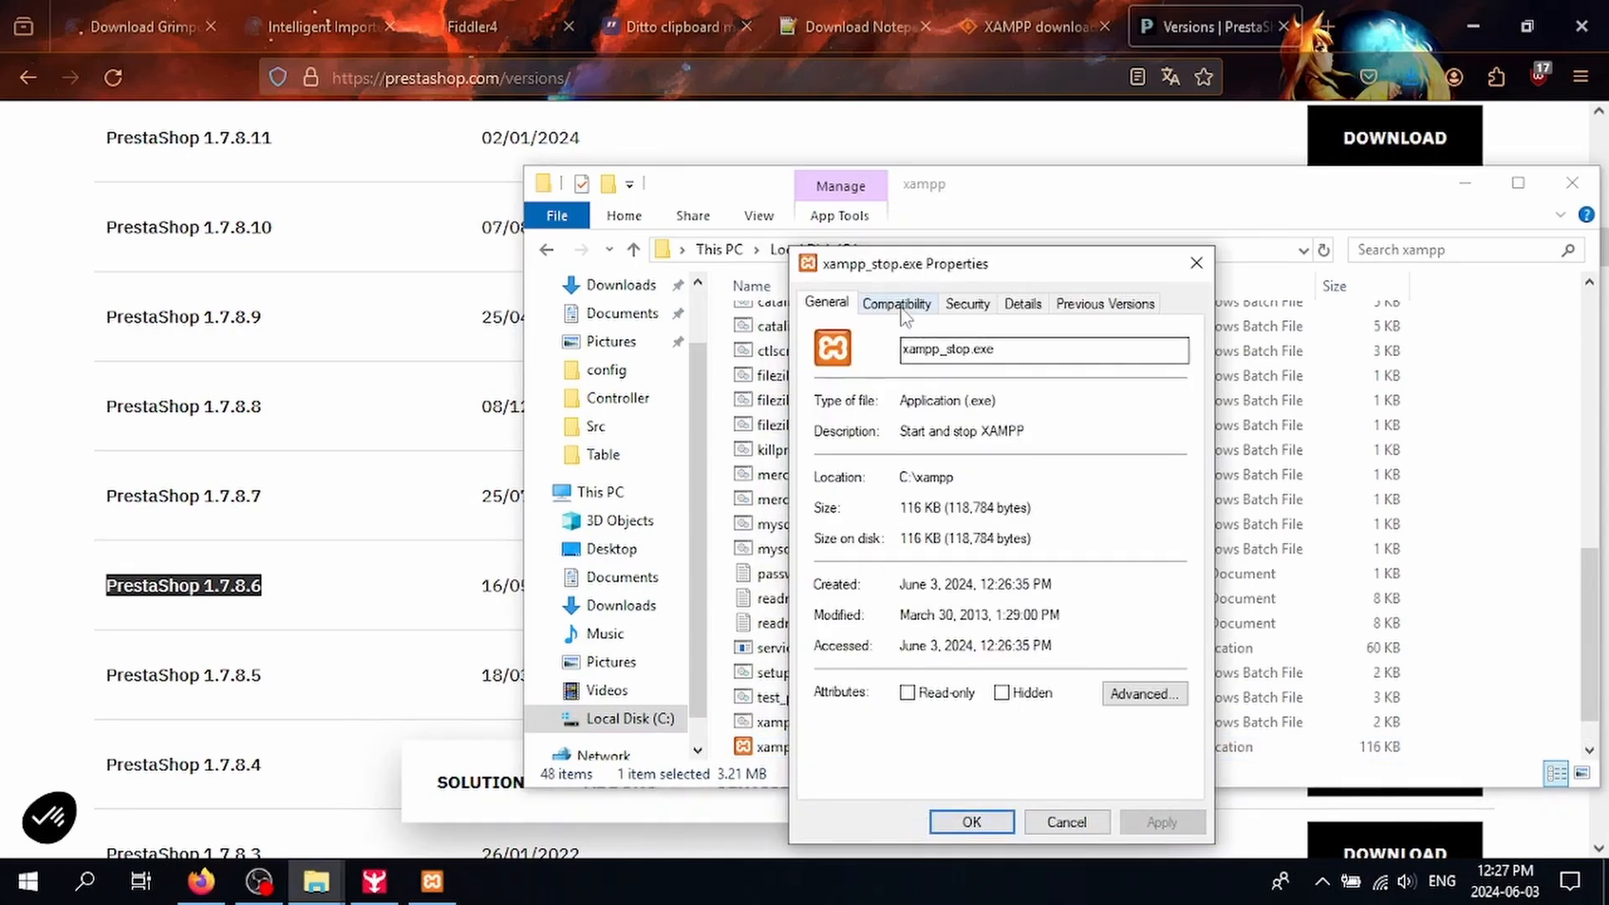
{"action": "left_click", "coordinate": [897, 302]}
{"action": "left_click", "coordinate": [929, 681]}
{"action": "left_click", "coordinate": [1157, 823]}
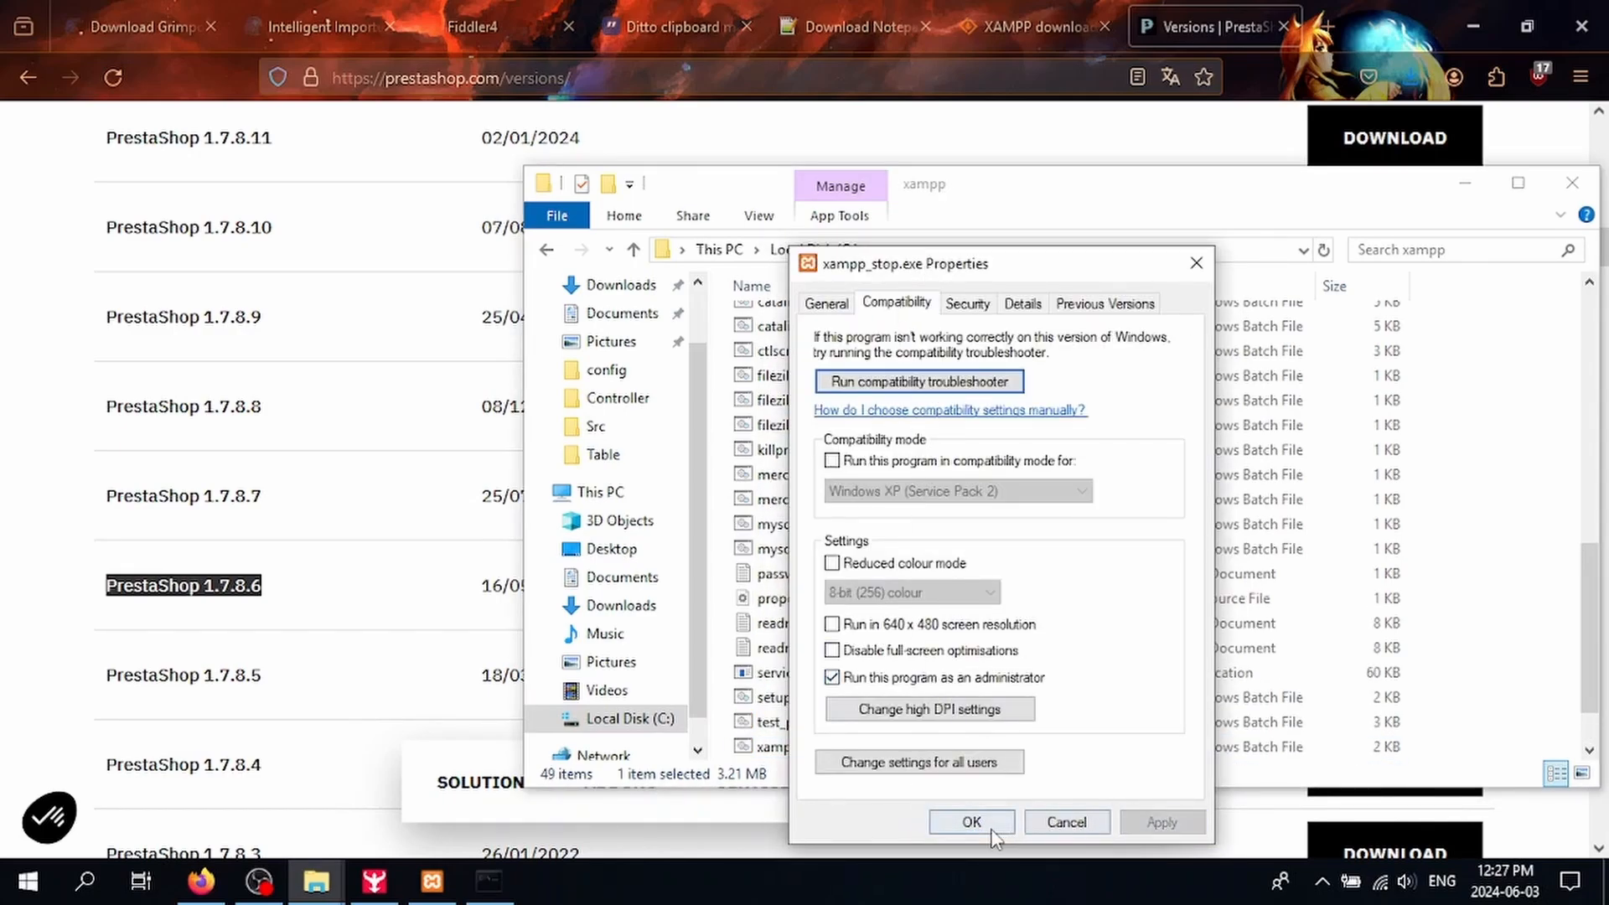
{"action": "left_click", "coordinate": [970, 822]}
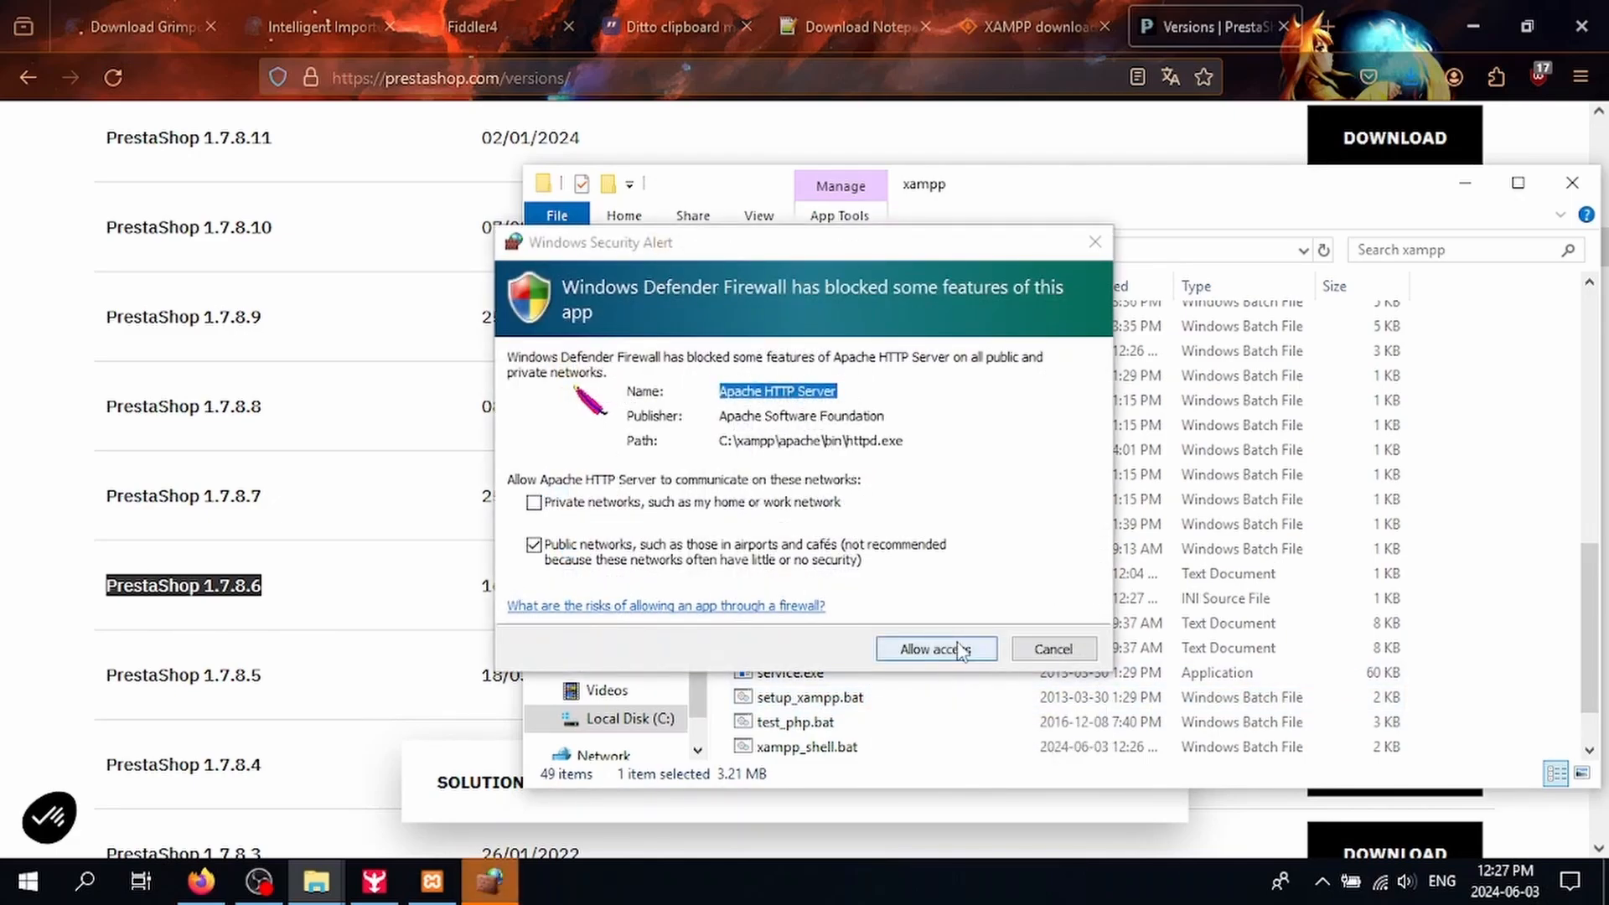
Step: Allow Apache HTTP Server through the firewall, launch XAMPP Control Panel, and list Apache's config files
{"action": "left_click", "coordinate": [960, 652]}
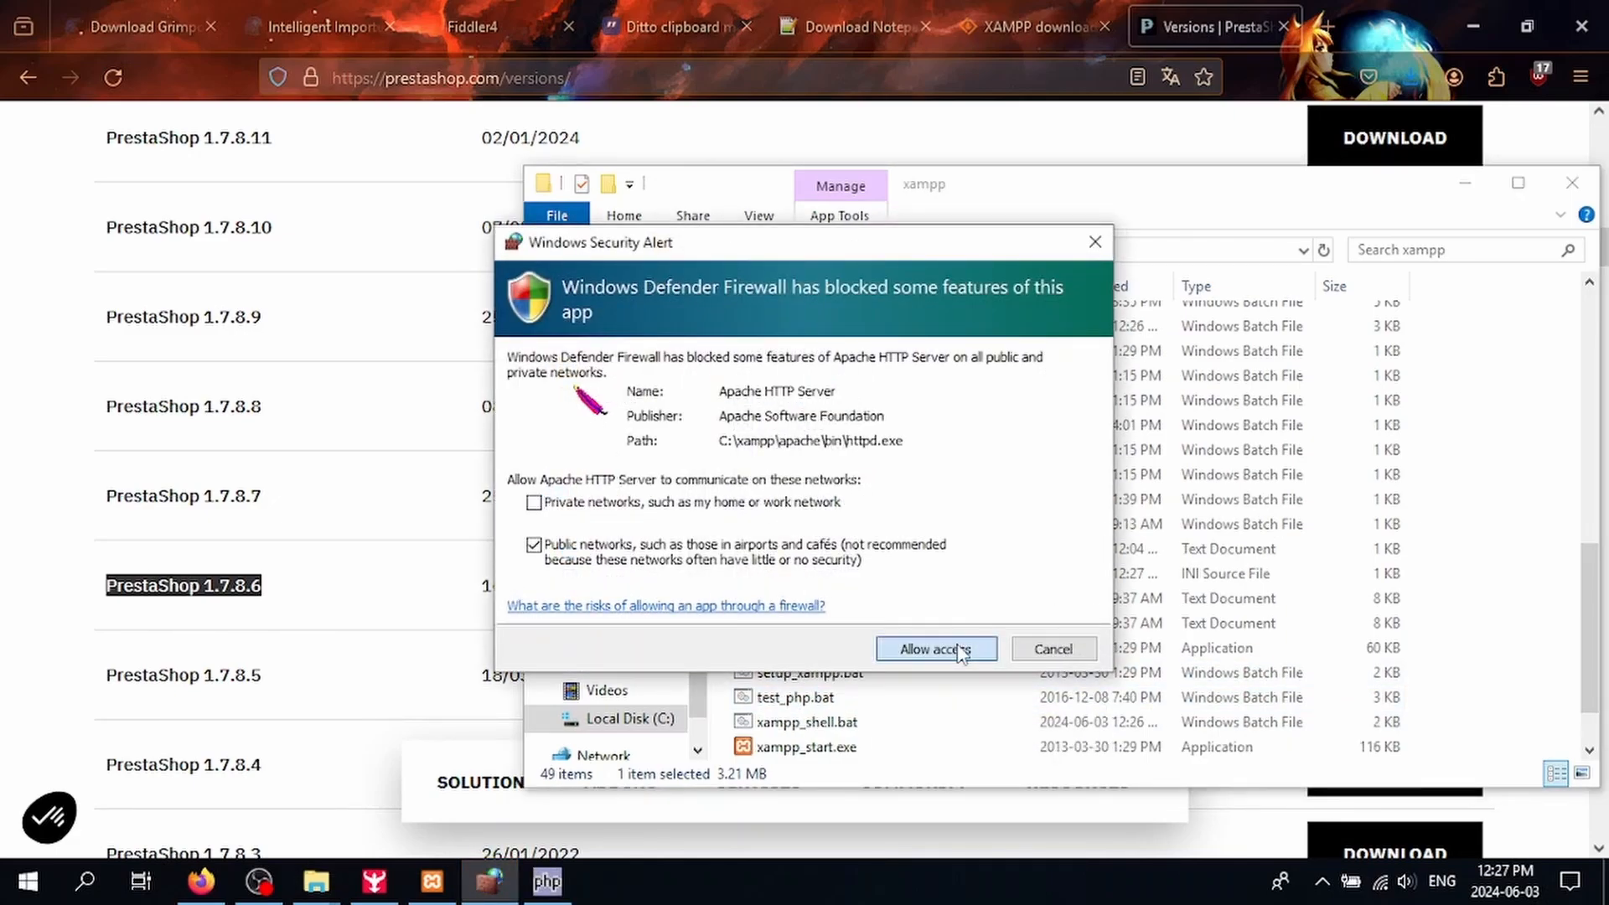
{"action": "scroll", "coordinate": [959, 651], "scroll_direction": "down", "scroll_amount": 1}
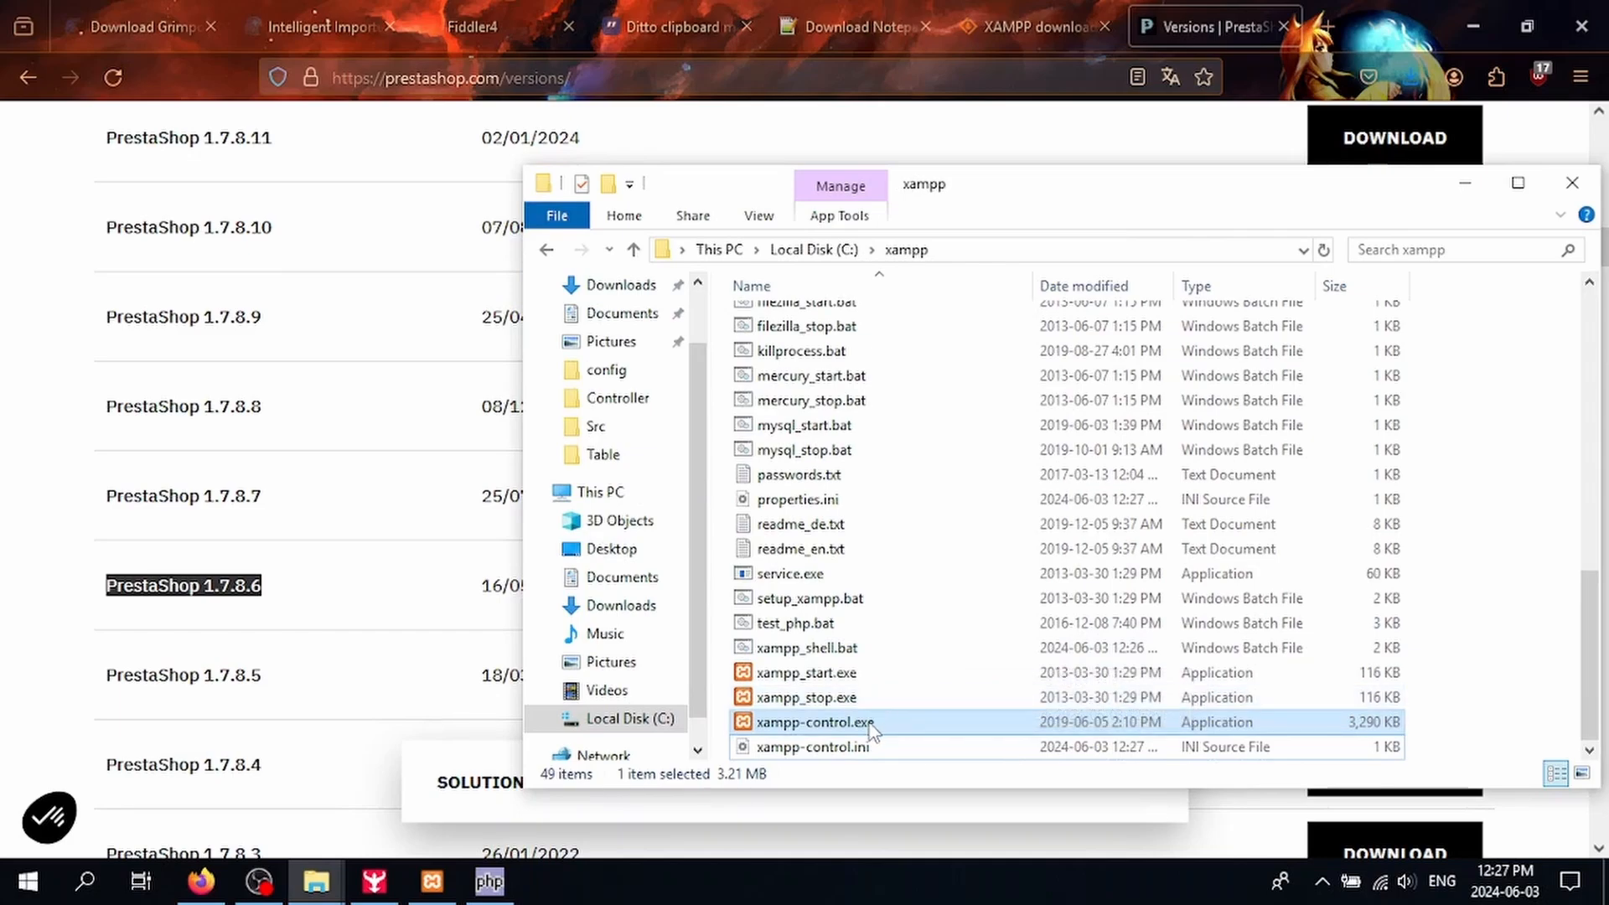
{"action": "double_click", "coordinate": [872, 726]}
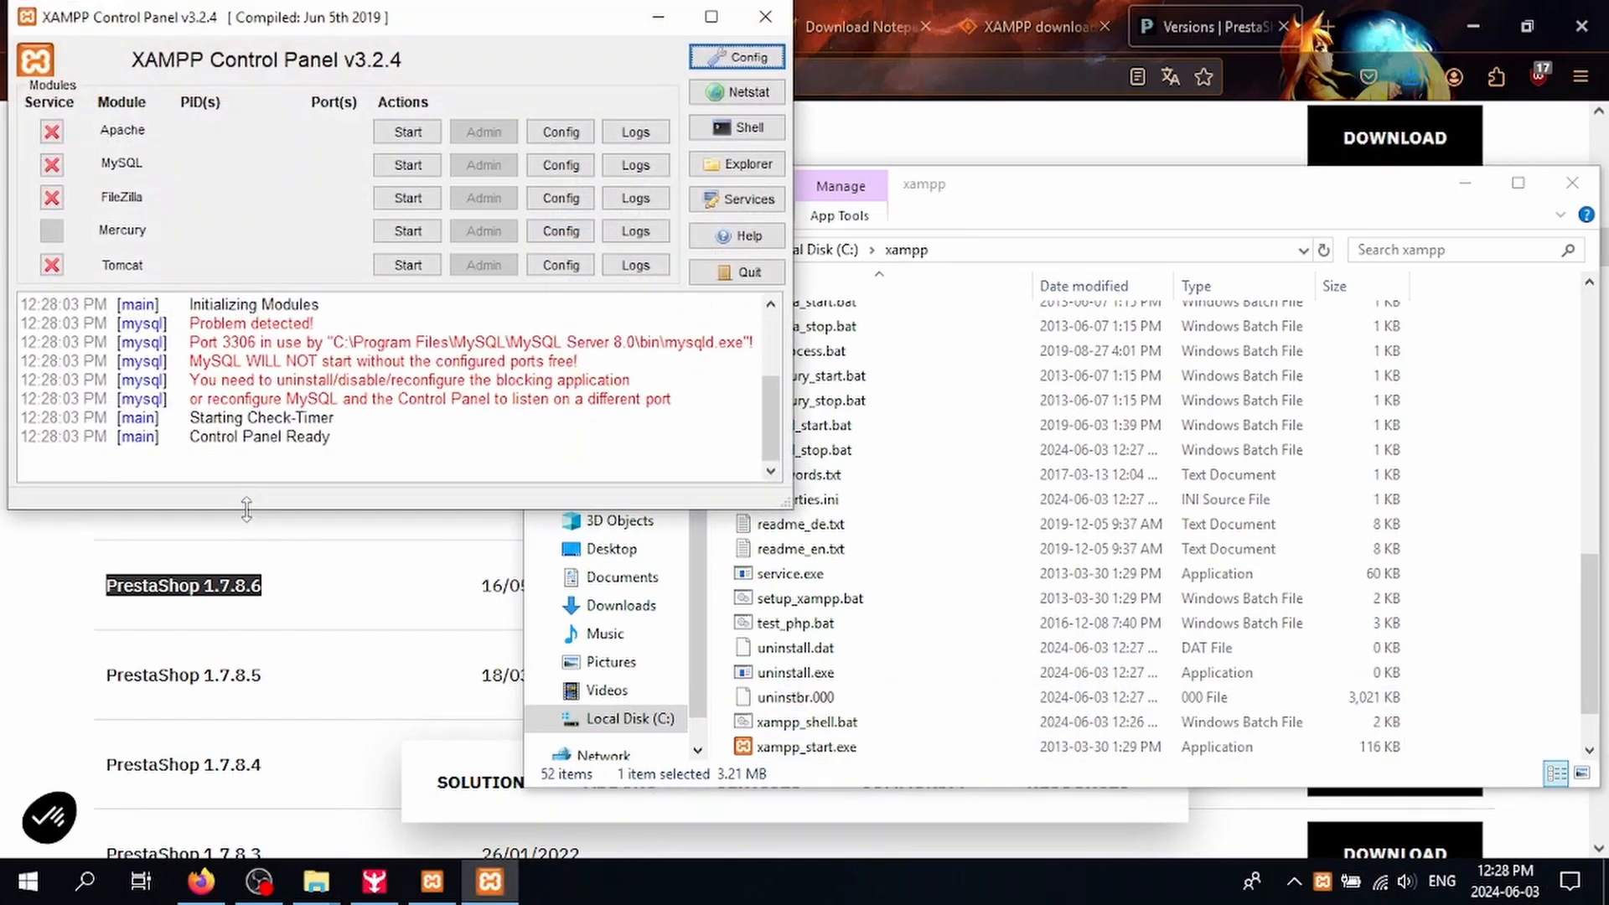
{"action": "left_click", "coordinate": [561, 132]}
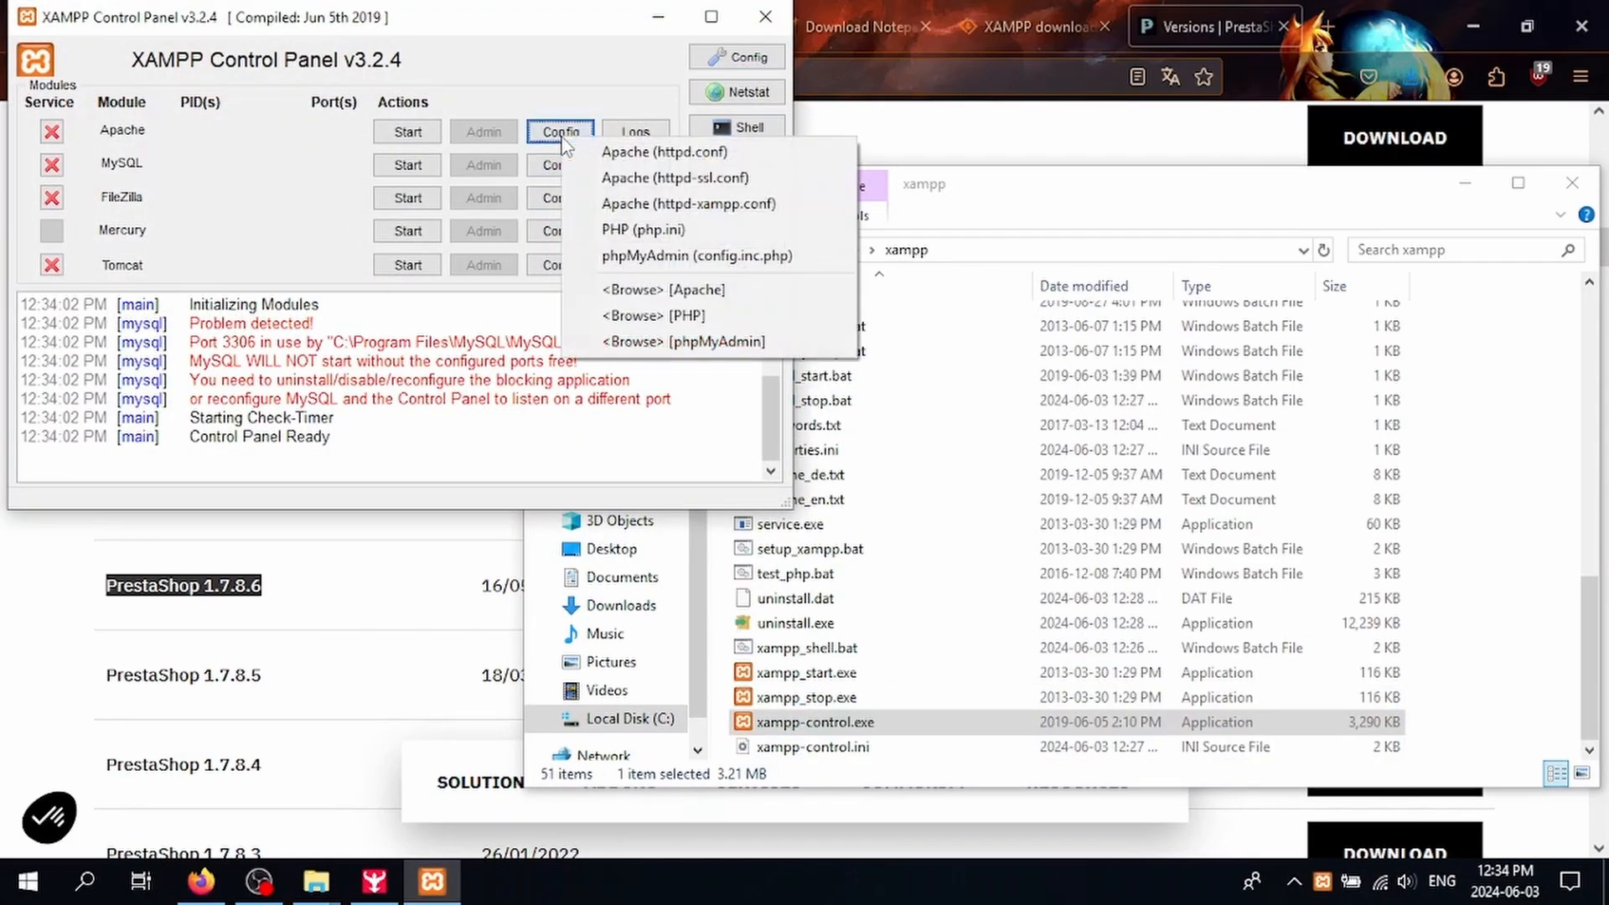
Step: Open php.ini in Notepad and find the extension=php_ lines
{"action": "left_click", "coordinate": [625, 233]}
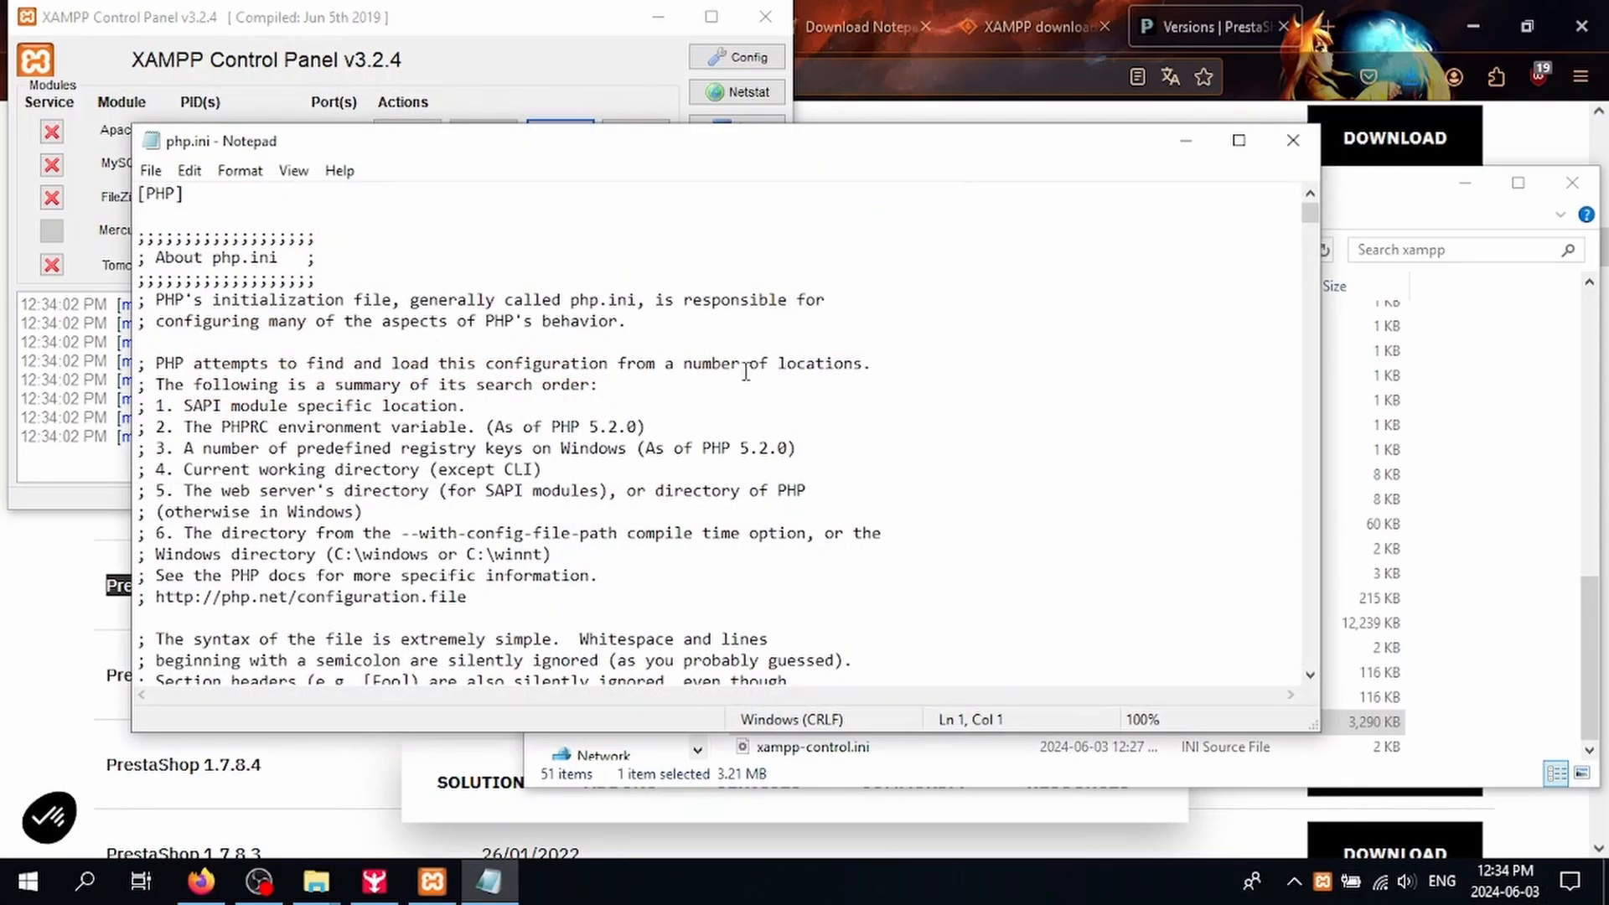
{"action": "key", "text": "ctrl+f"}
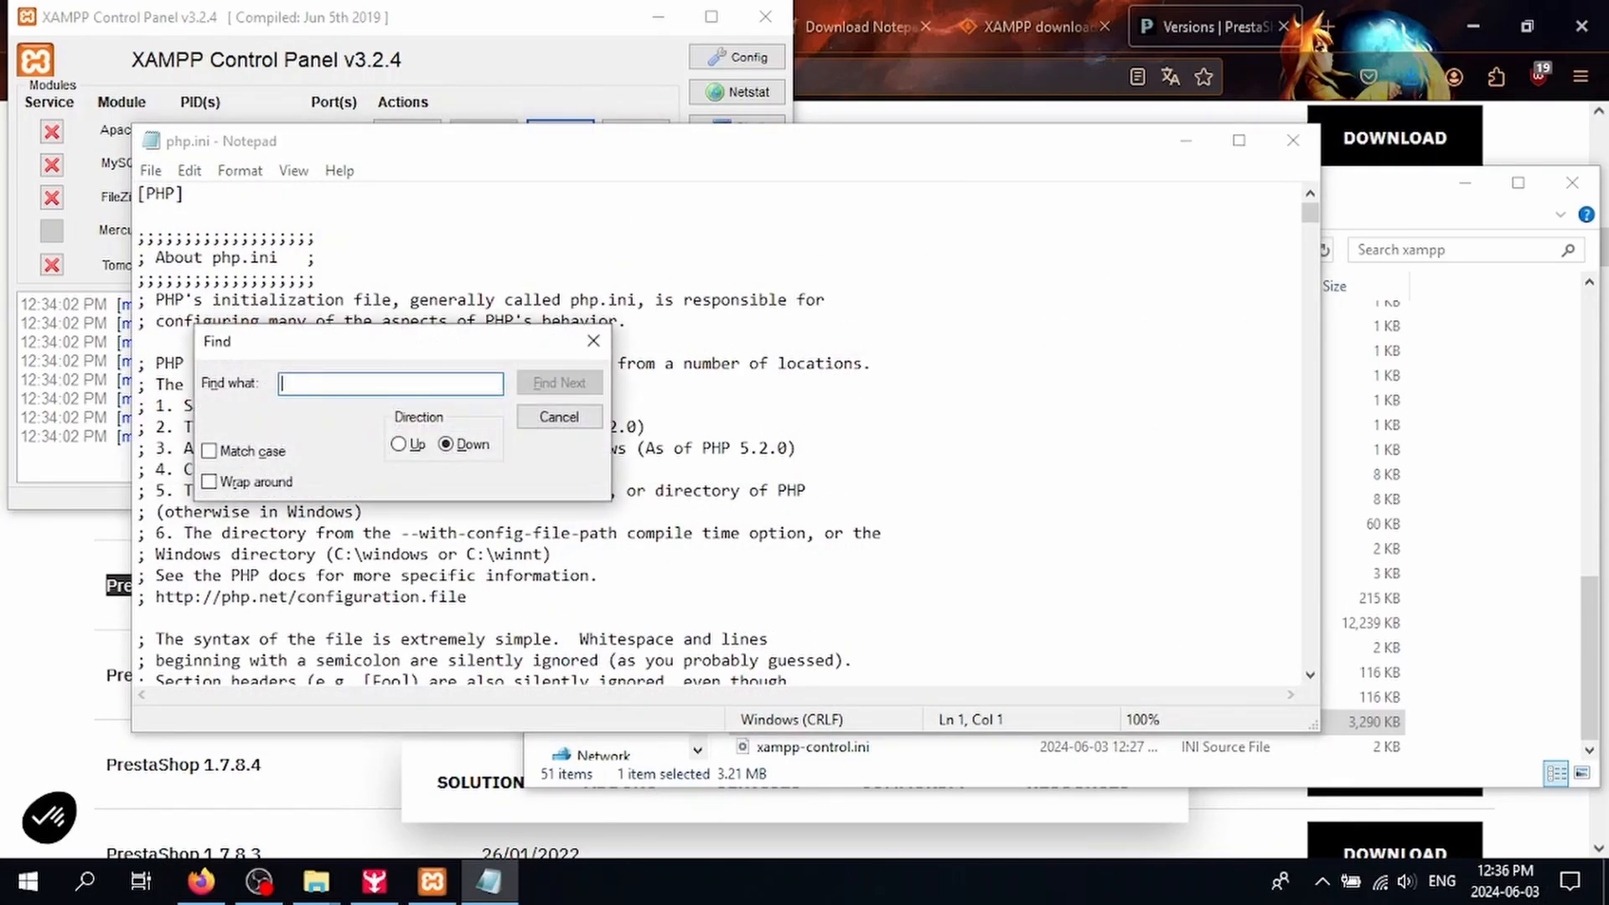
{"action": "type", "text": "extension=php_bz2"}
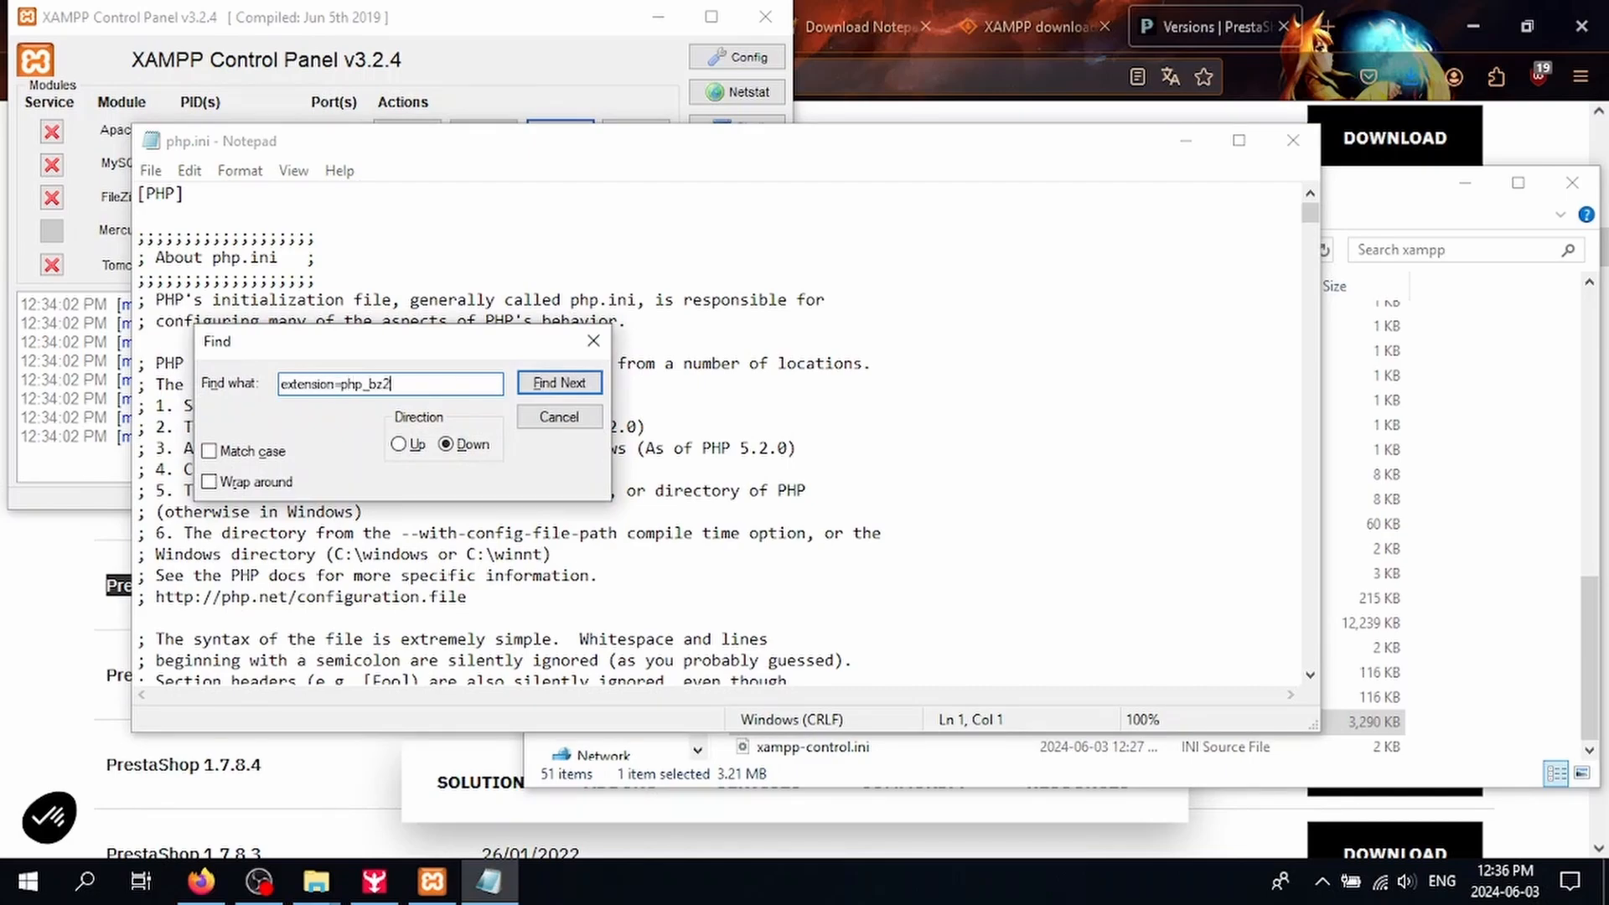
{"action": "key", "text": "Return"}
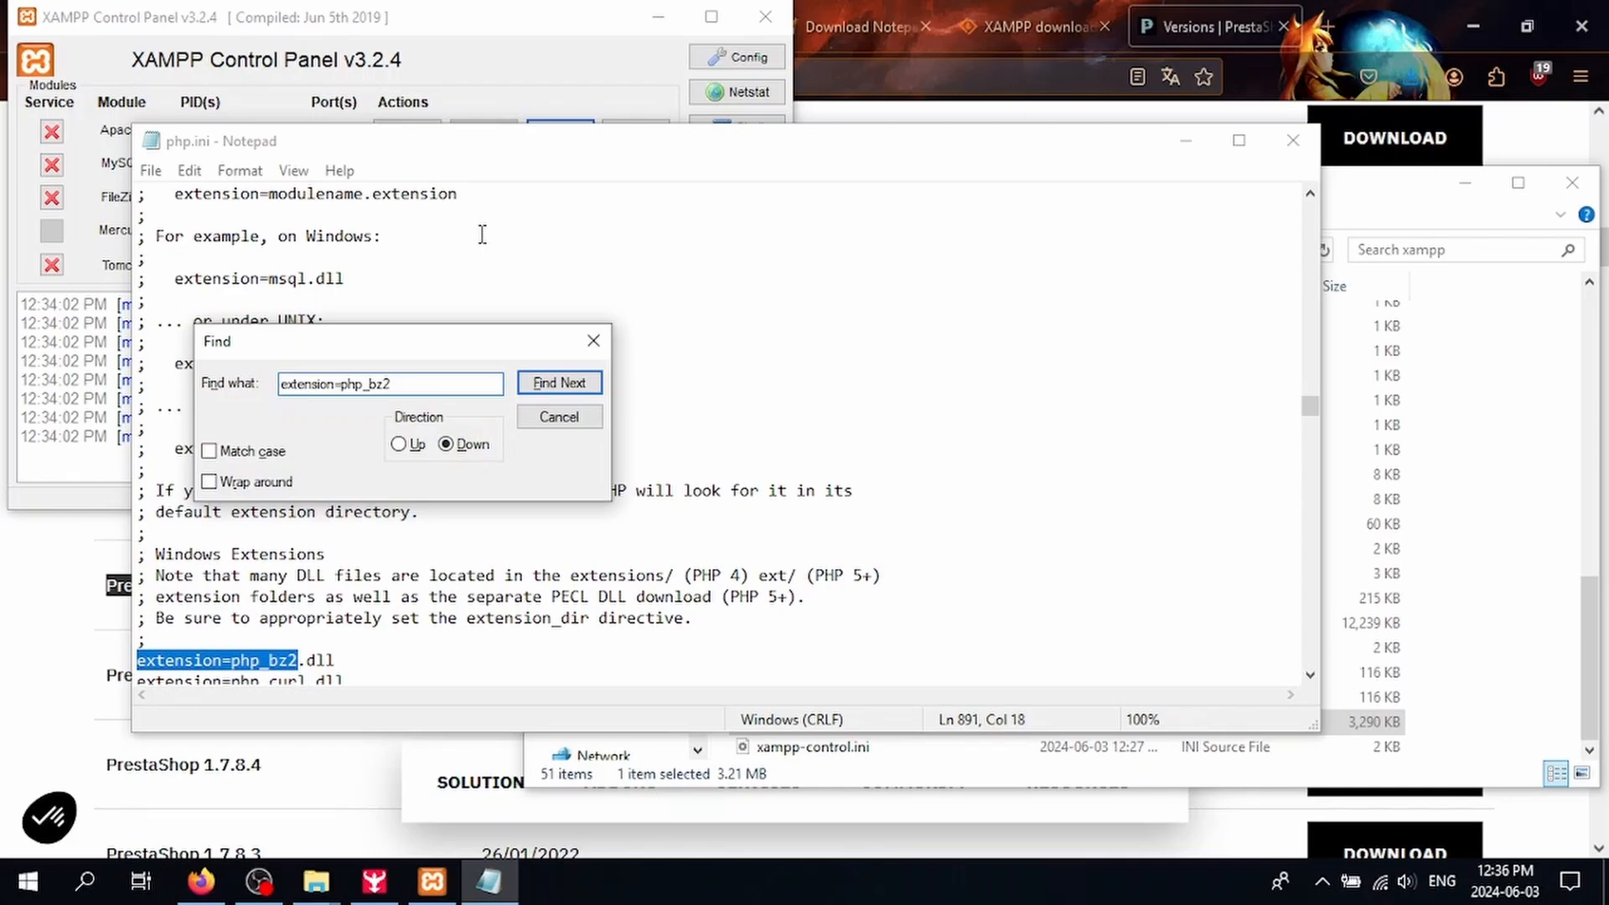
{"action": "left_click", "coordinate": [593, 341]}
{"action": "scroll", "coordinate": [604, 345], "scroll_direction": "down", "scroll_amount": 4}
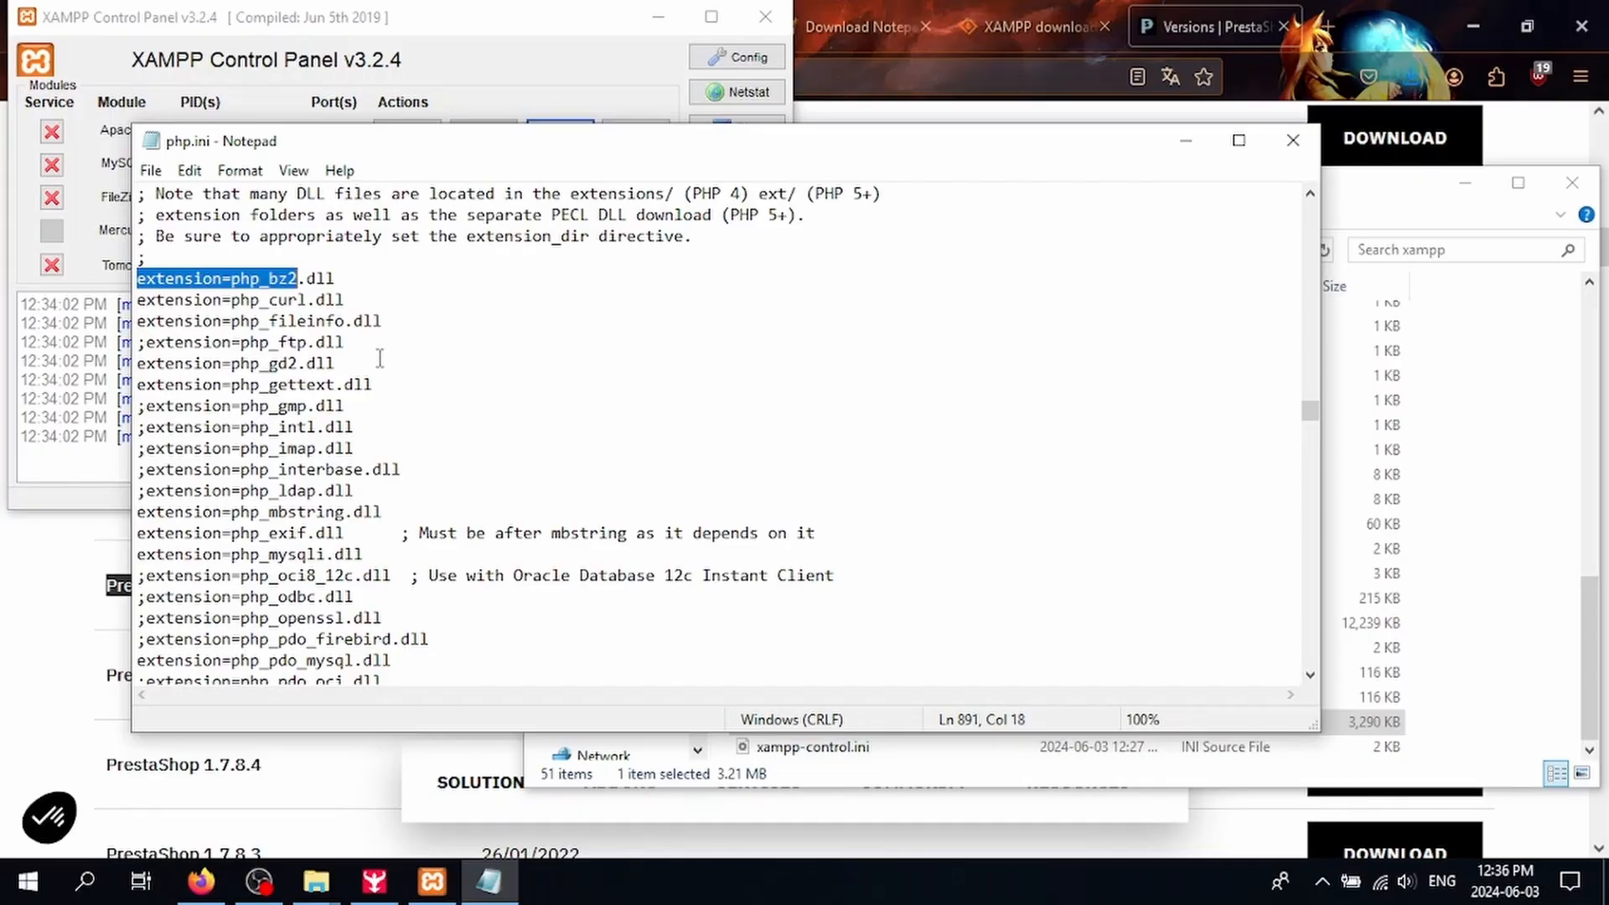
{"action": "scroll", "coordinate": [380, 358], "scroll_direction": "down", "scroll_amount": 1}
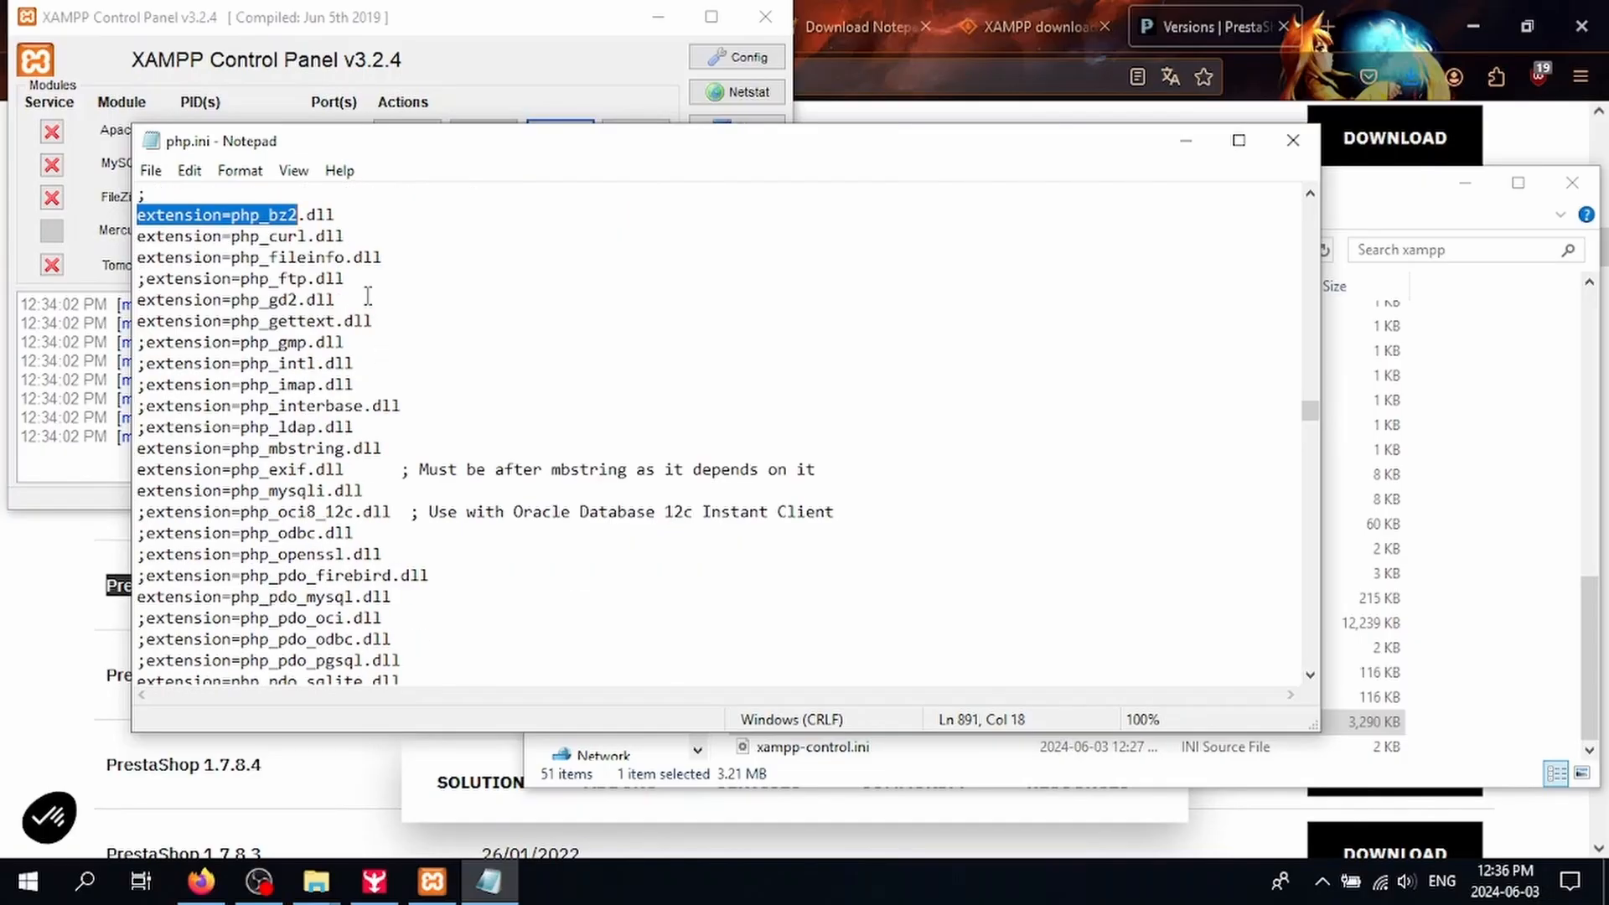
{"action": "left_click", "coordinate": [360, 233]}
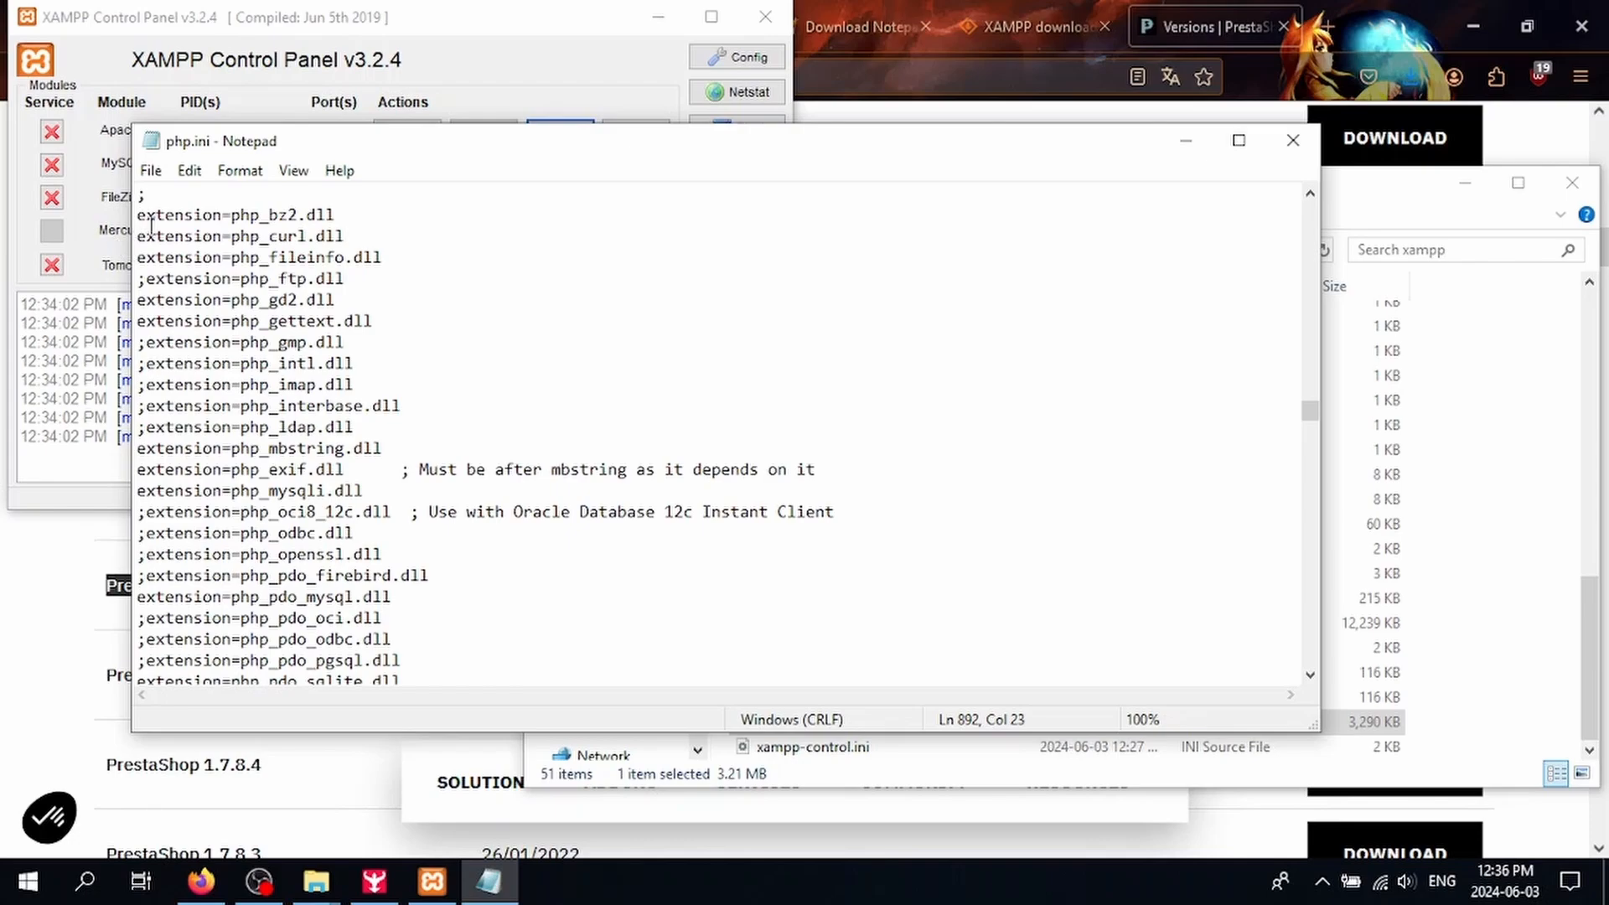
Step: Uncomment the intl, openssl and soap extension lines in php.ini
{"action": "left_click", "coordinate": [147, 277]}
{"action": "left_click_drag", "start_coordinate": [363, 243], "coordinate": [121, 239]}
{"action": "left_click_drag", "start_coordinate": [359, 358], "coordinate": [142, 363]}
{"action": "left_click", "coordinate": [142, 363]}
{"action": "key", "text": "BackSpace"}
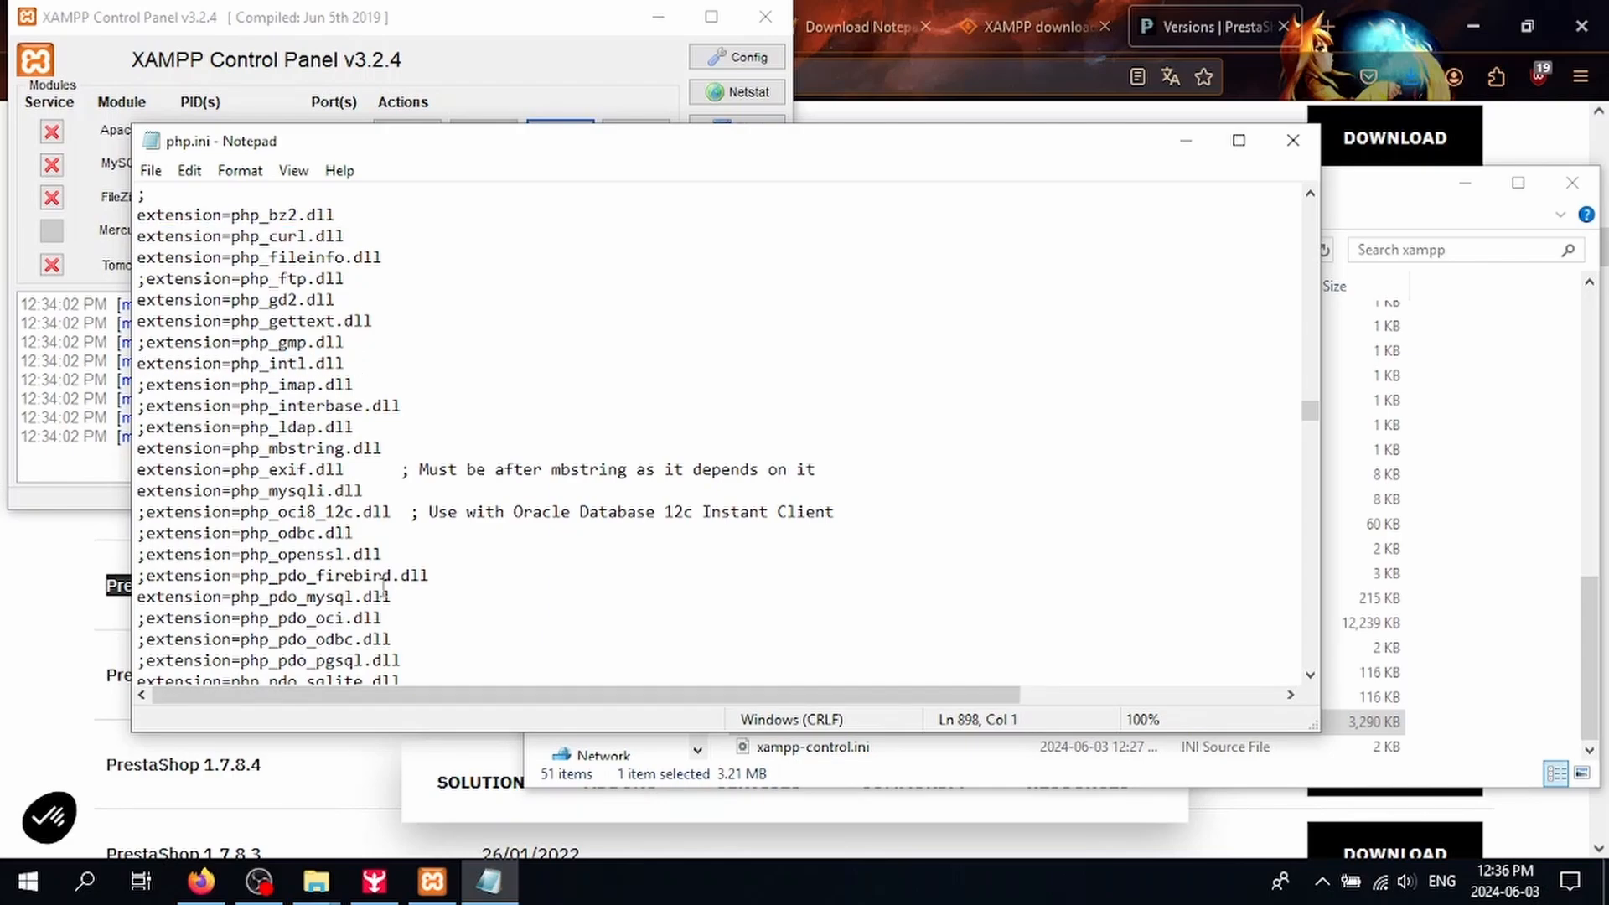
{"action": "scroll", "coordinate": [384, 591], "scroll_direction": "down", "scroll_amount": 2}
{"action": "left_click_drag", "start_coordinate": [382, 429], "coordinate": [139, 430]}
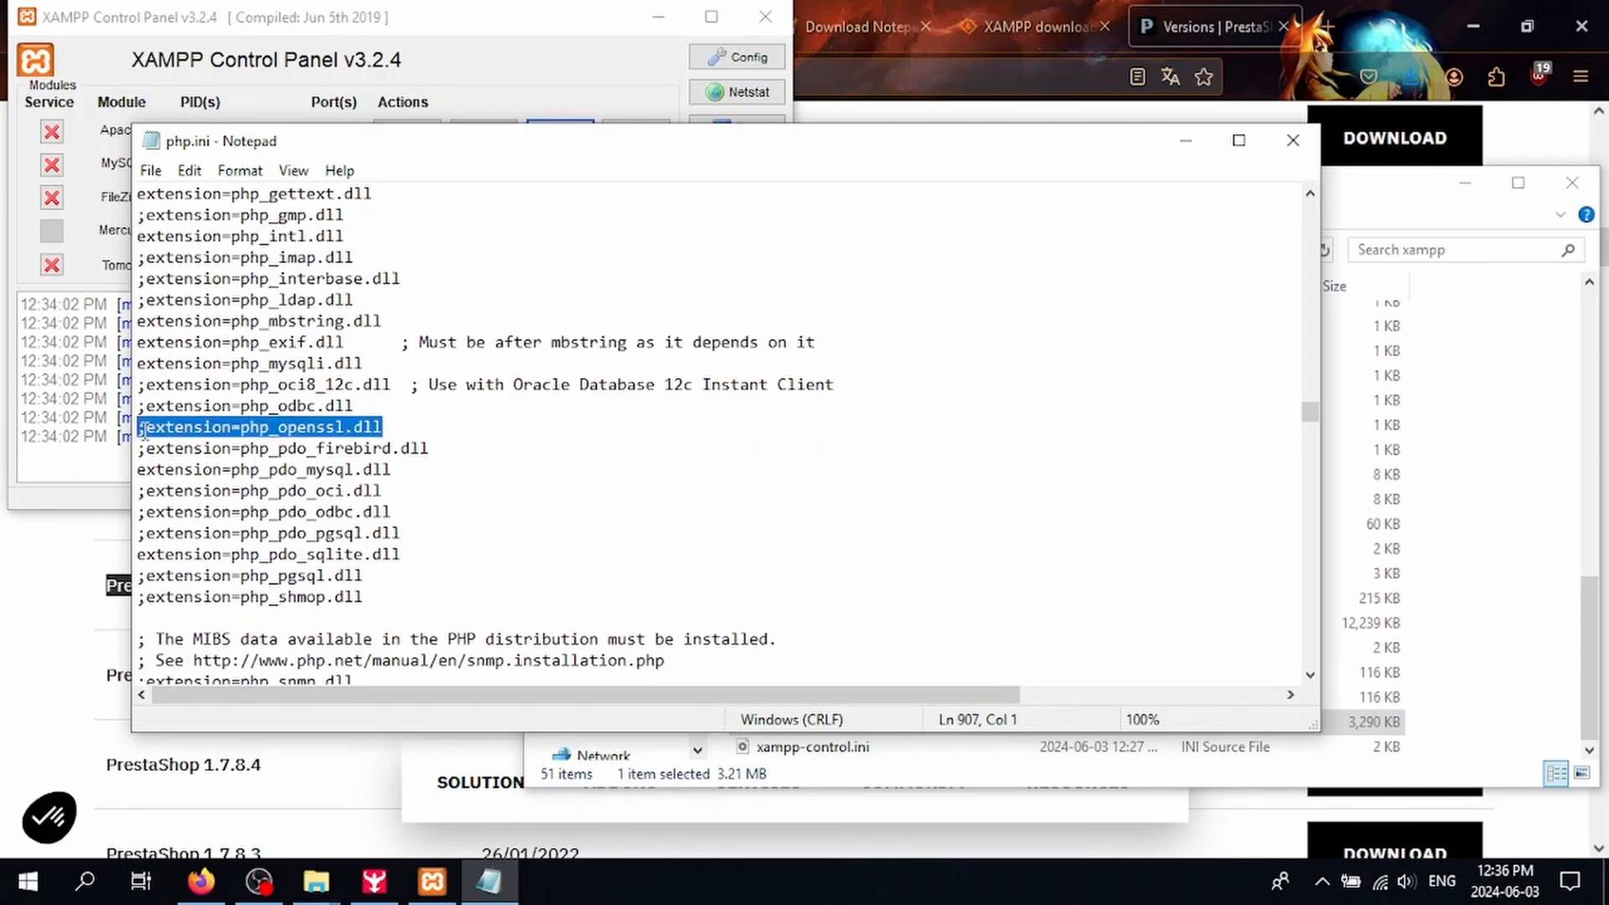
{"action": "left_click", "coordinate": [144, 430]}
{"action": "key", "text": "BackSpace"}
{"action": "scroll", "coordinate": [377, 523], "scroll_direction": "down", "scroll_amount": 2}
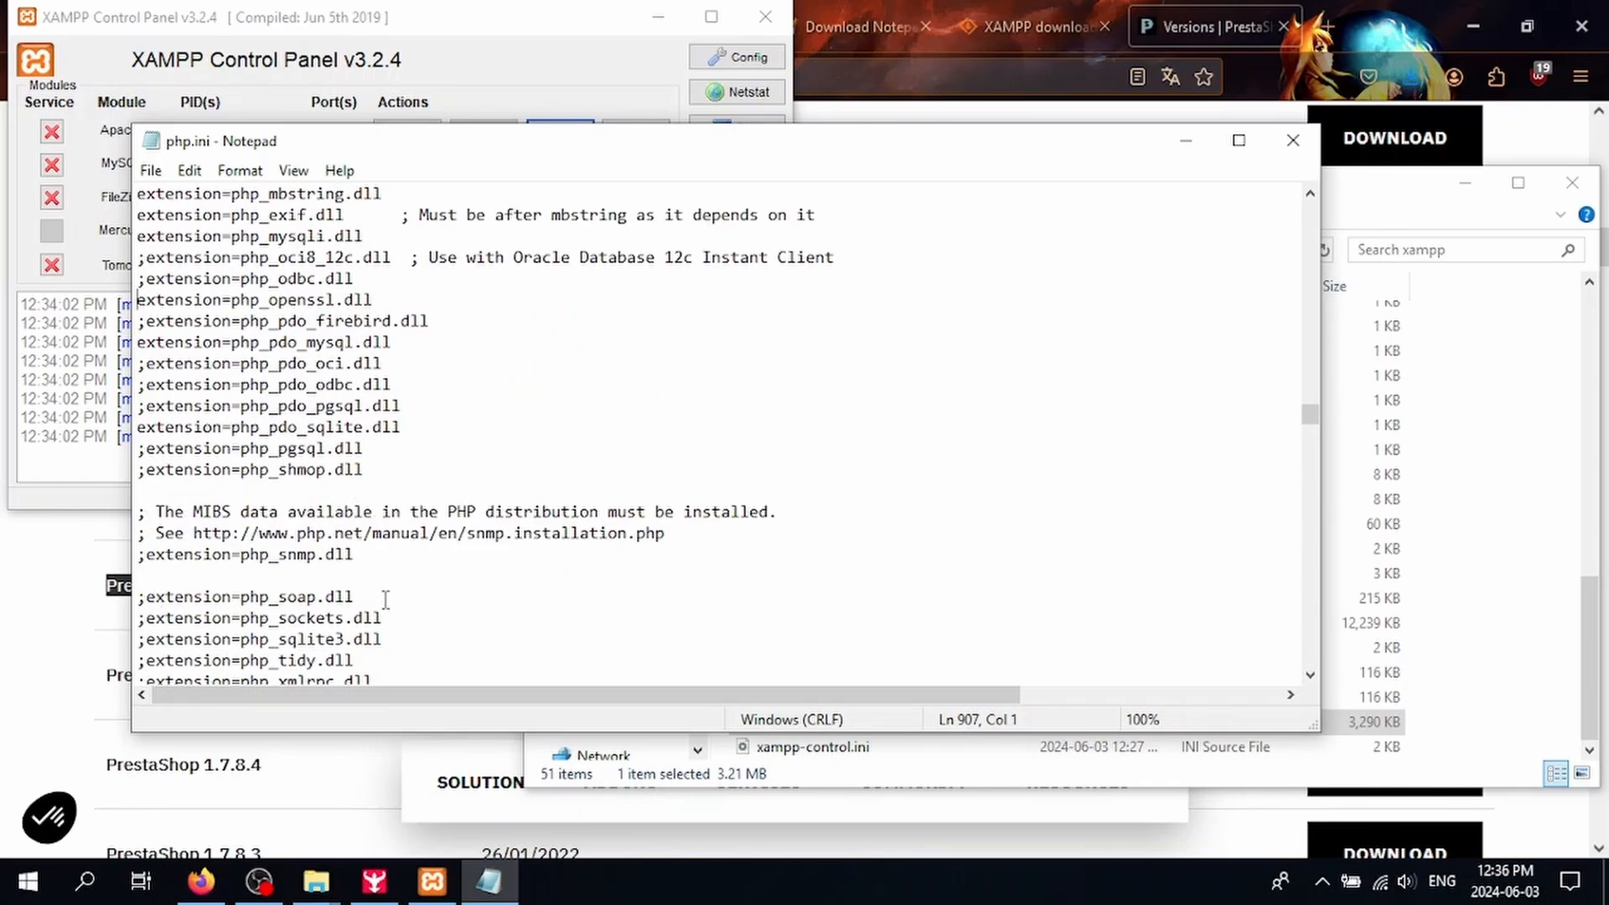
{"action": "left_click_drag", "start_coordinate": [386, 597], "coordinate": [140, 597]}
{"action": "left_click", "coordinate": [147, 598]}
{"action": "key", "text": "BackSpace"}
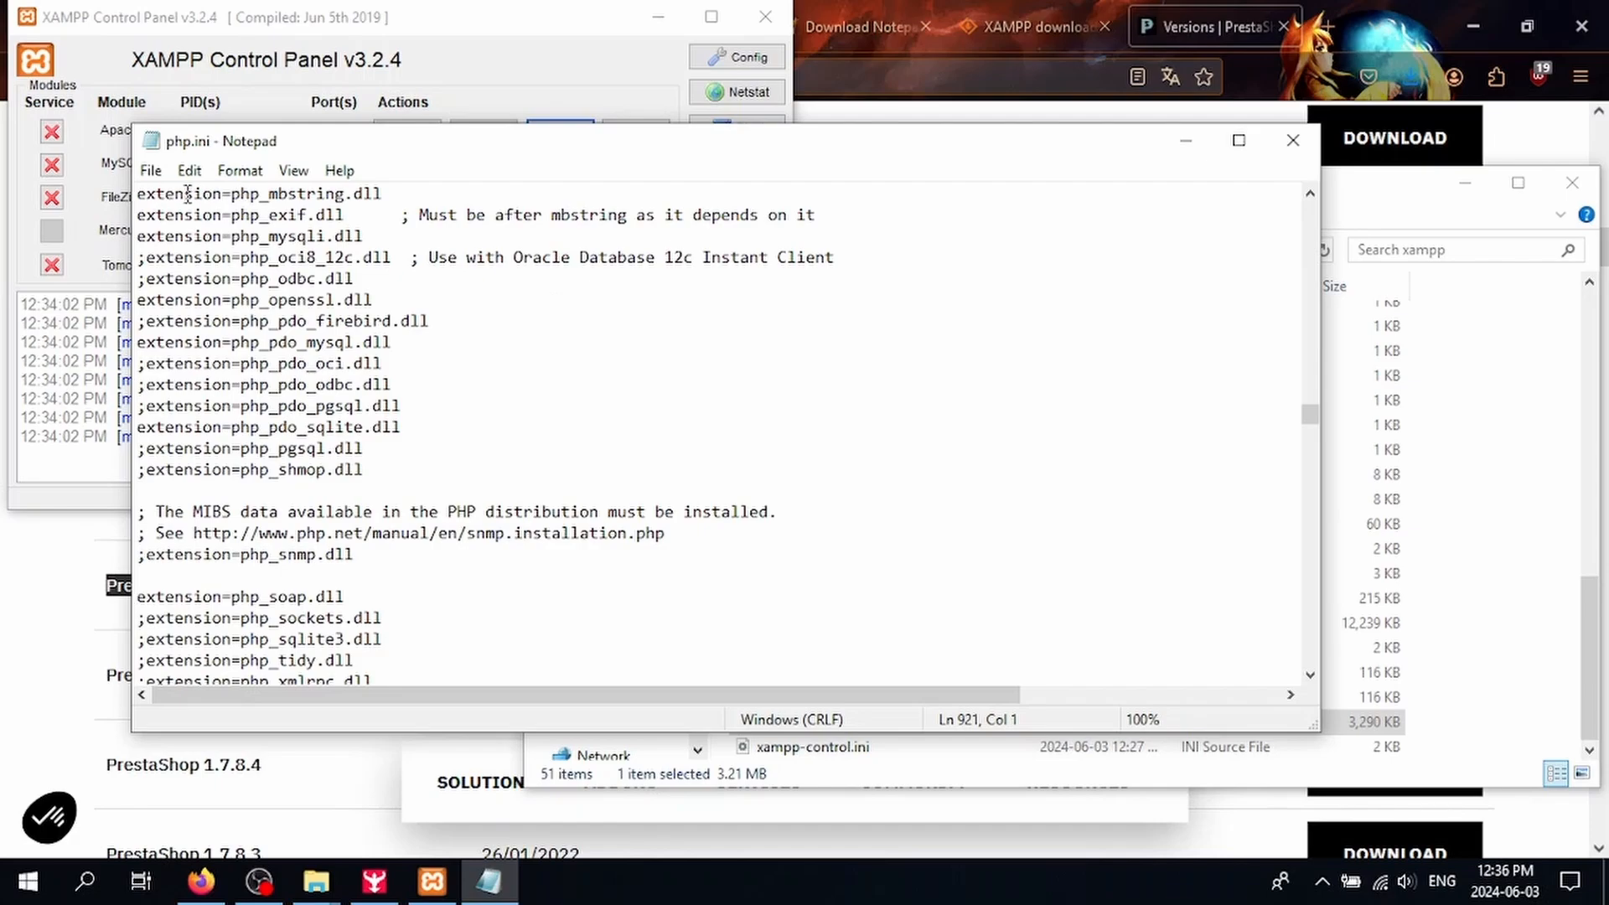
Step: Save and close php.ini, then start Apache and MySQL in XAMPP
{"action": "left_click", "coordinate": [151, 170]}
{"action": "left_click", "coordinate": [201, 247]}
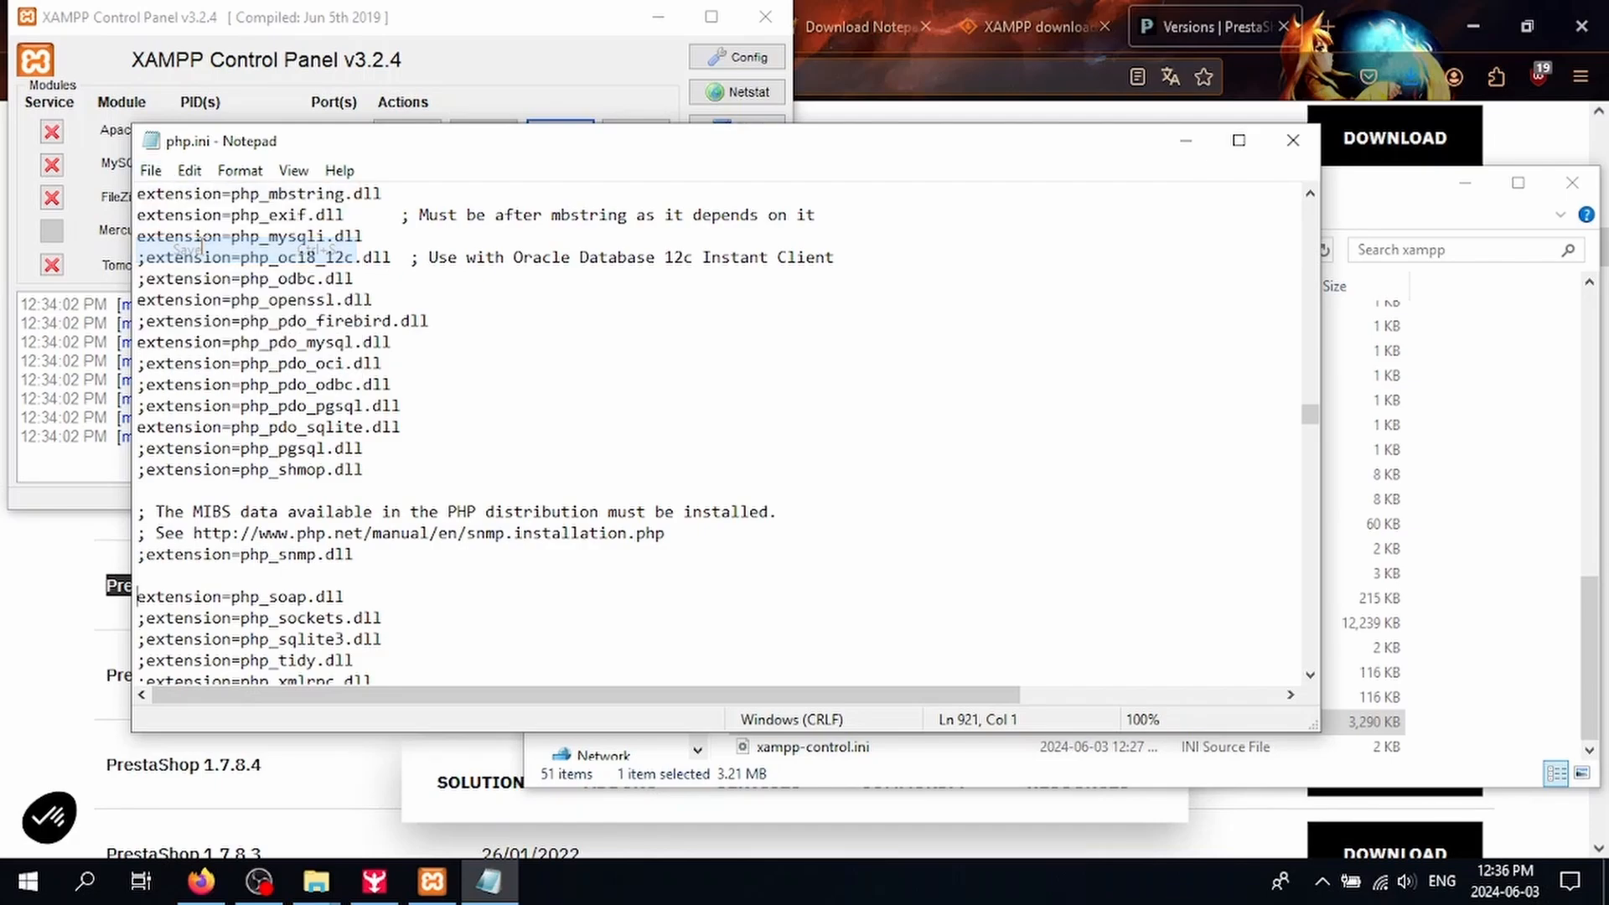
{"action": "left_click", "coordinate": [1294, 140]}
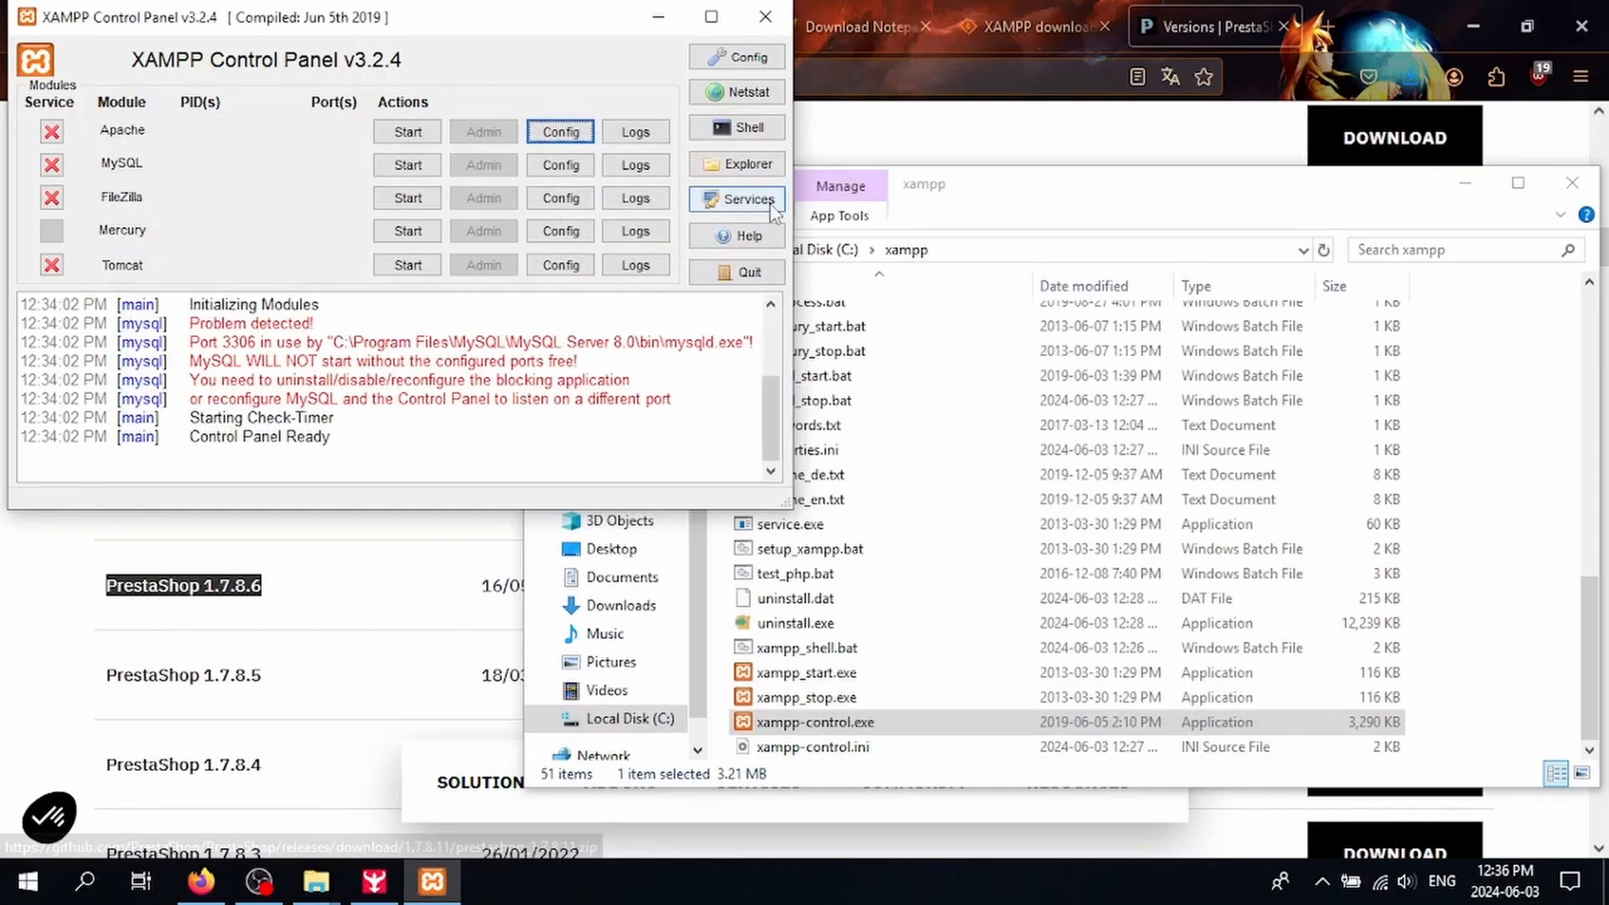
{"action": "left_click", "coordinate": [408, 131]}
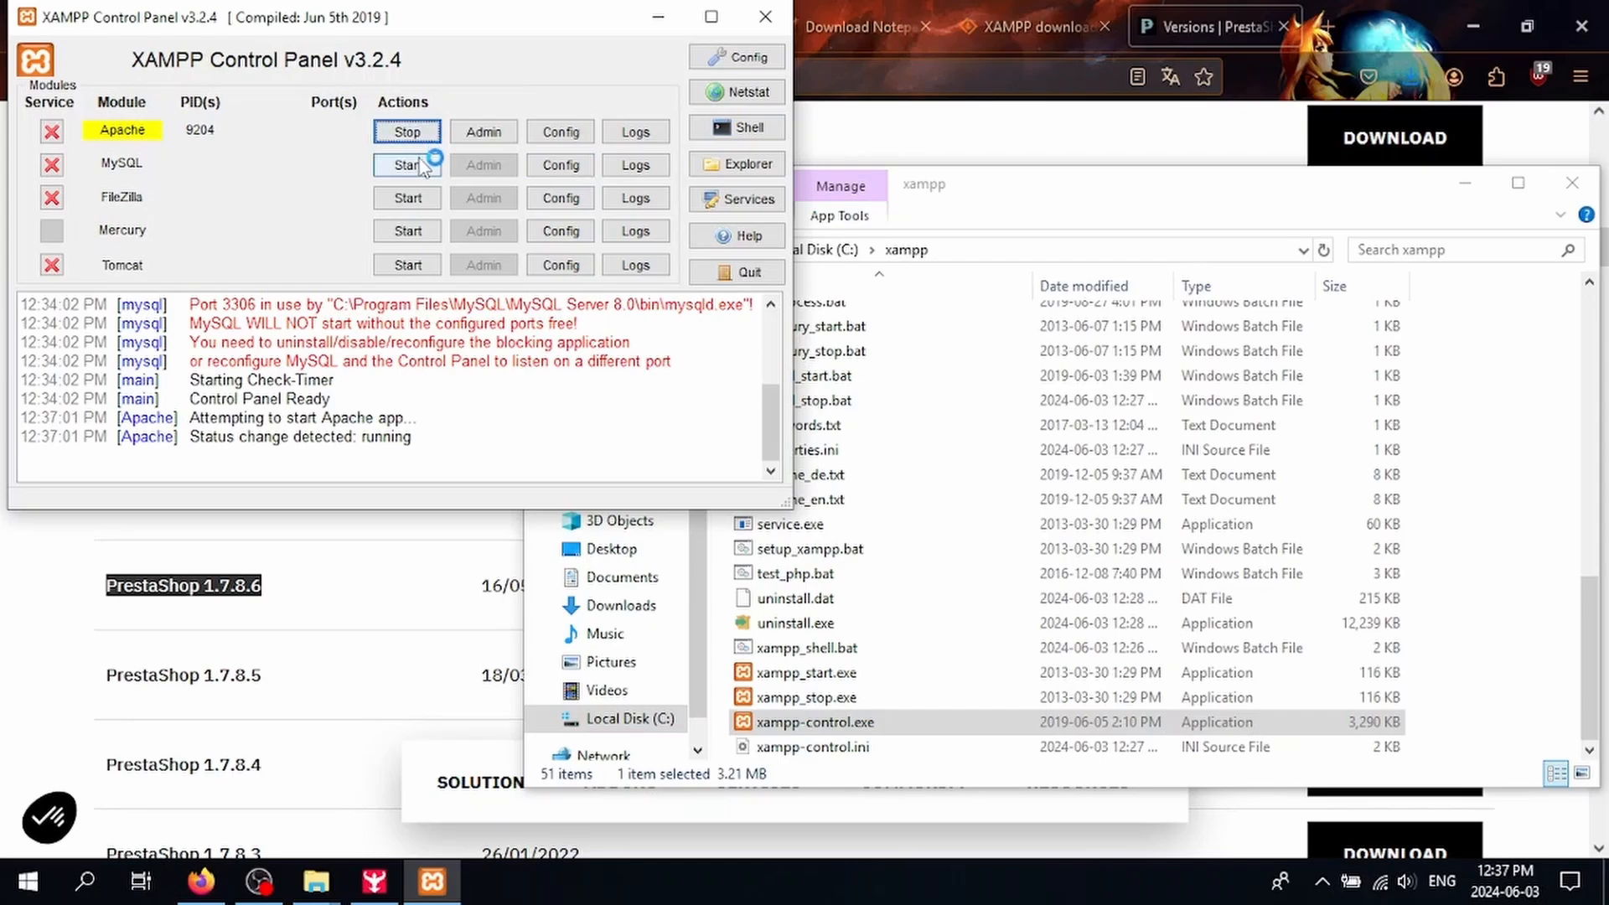
{"action": "left_click", "coordinate": [408, 166]}
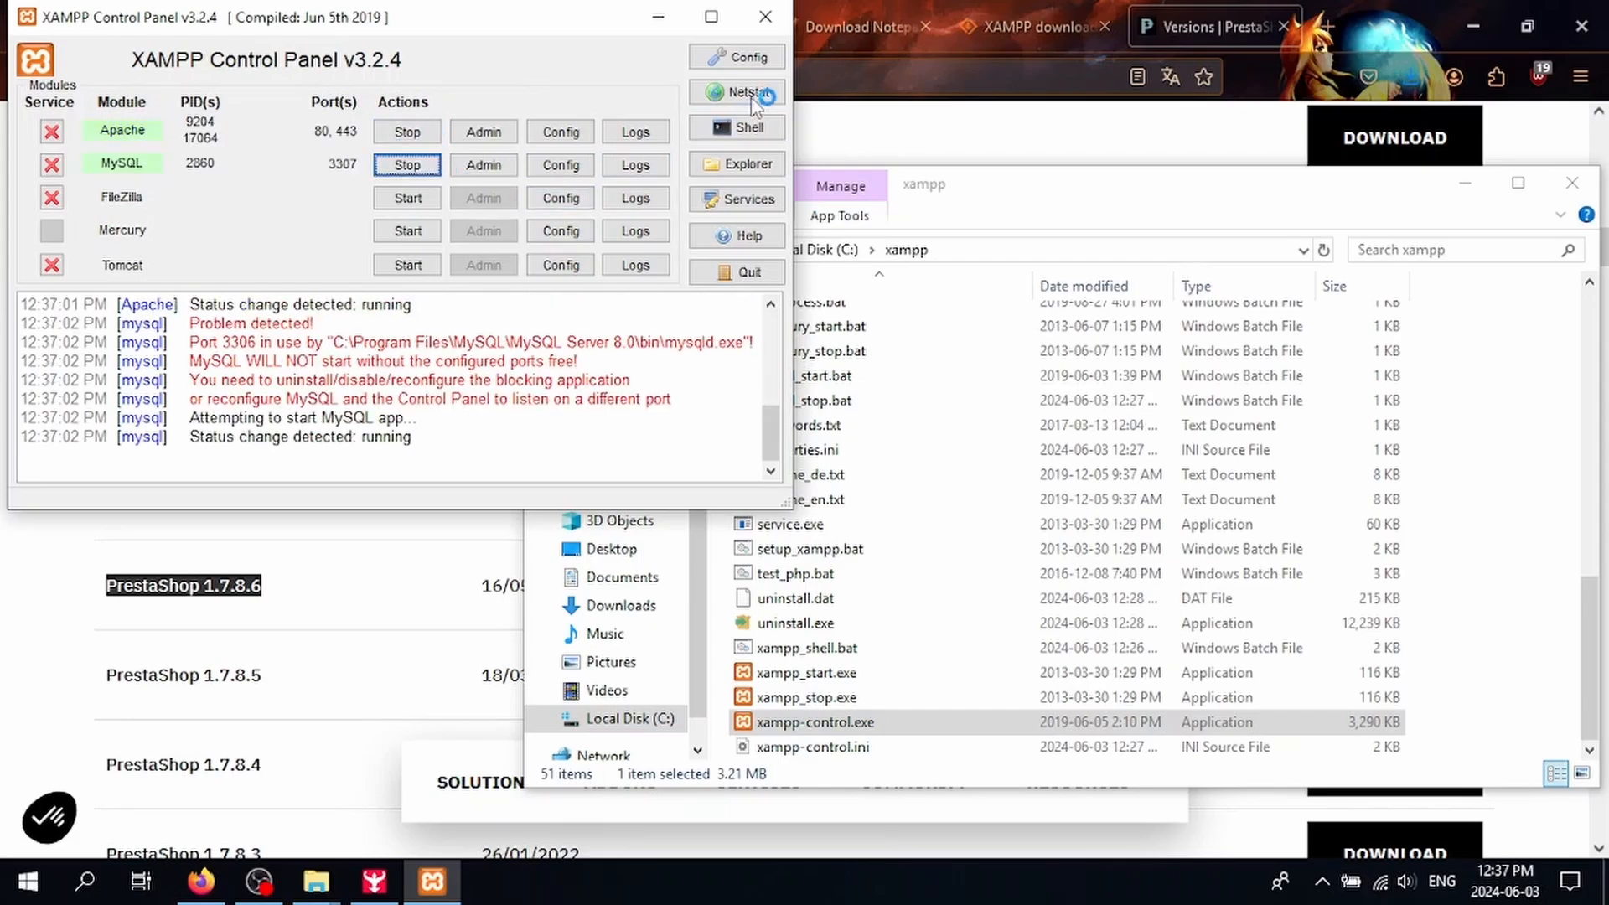
Step: Create a new folder named prestashop1786 inside C:\xampp\htdocs
{"action": "left_click", "coordinate": [981, 199]}
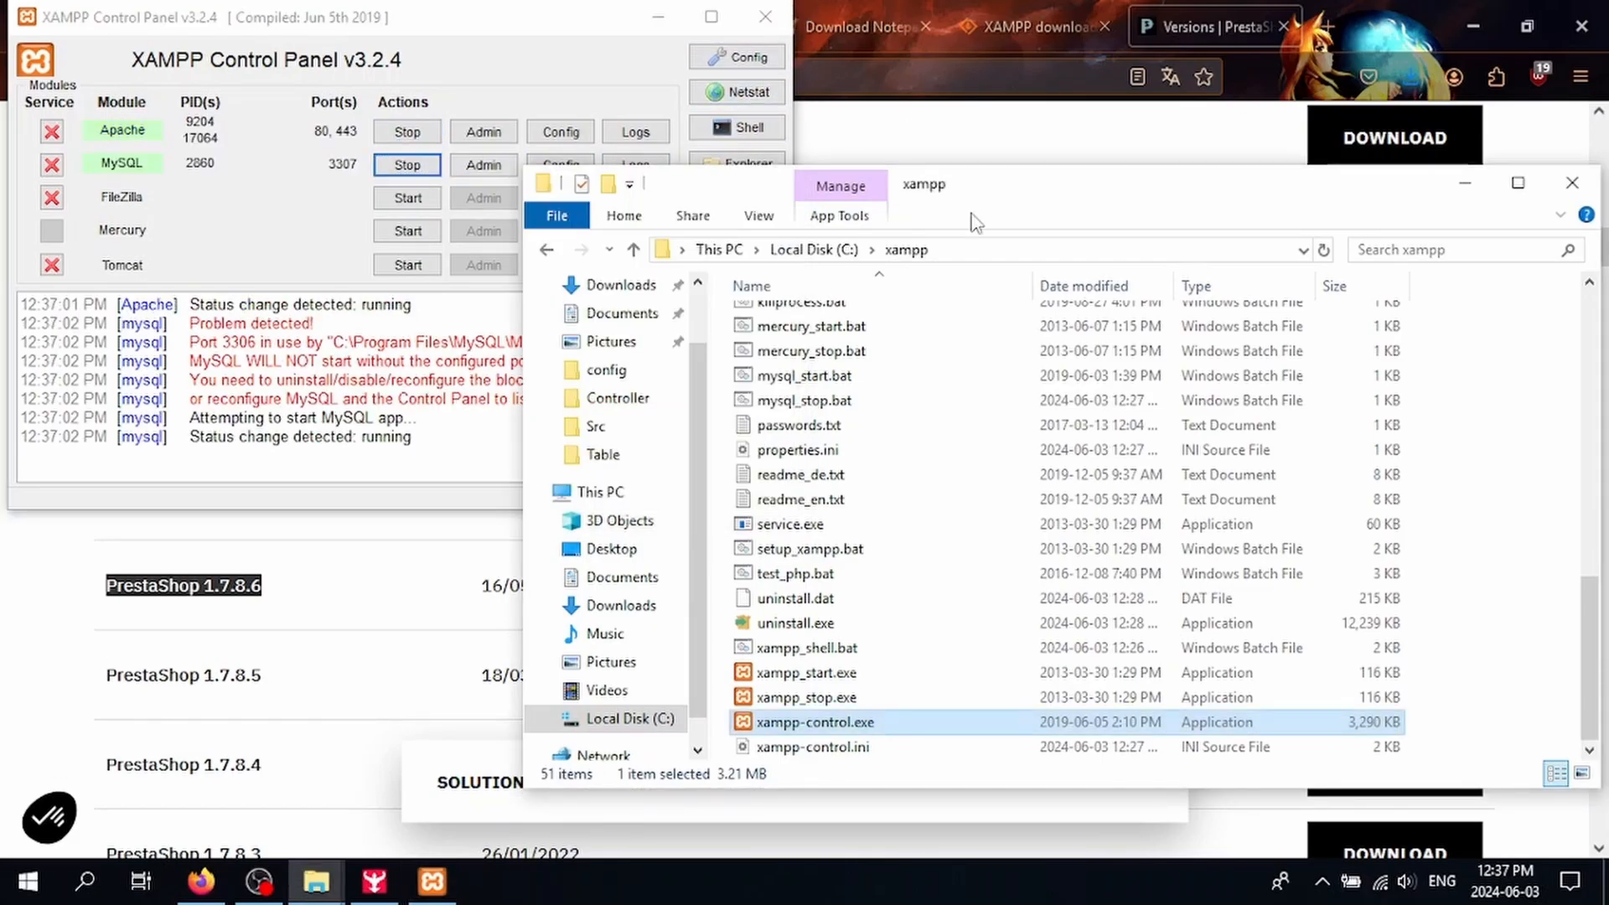
{"action": "scroll", "coordinate": [792, 560], "scroll_direction": "up", "scroll_amount": 10}
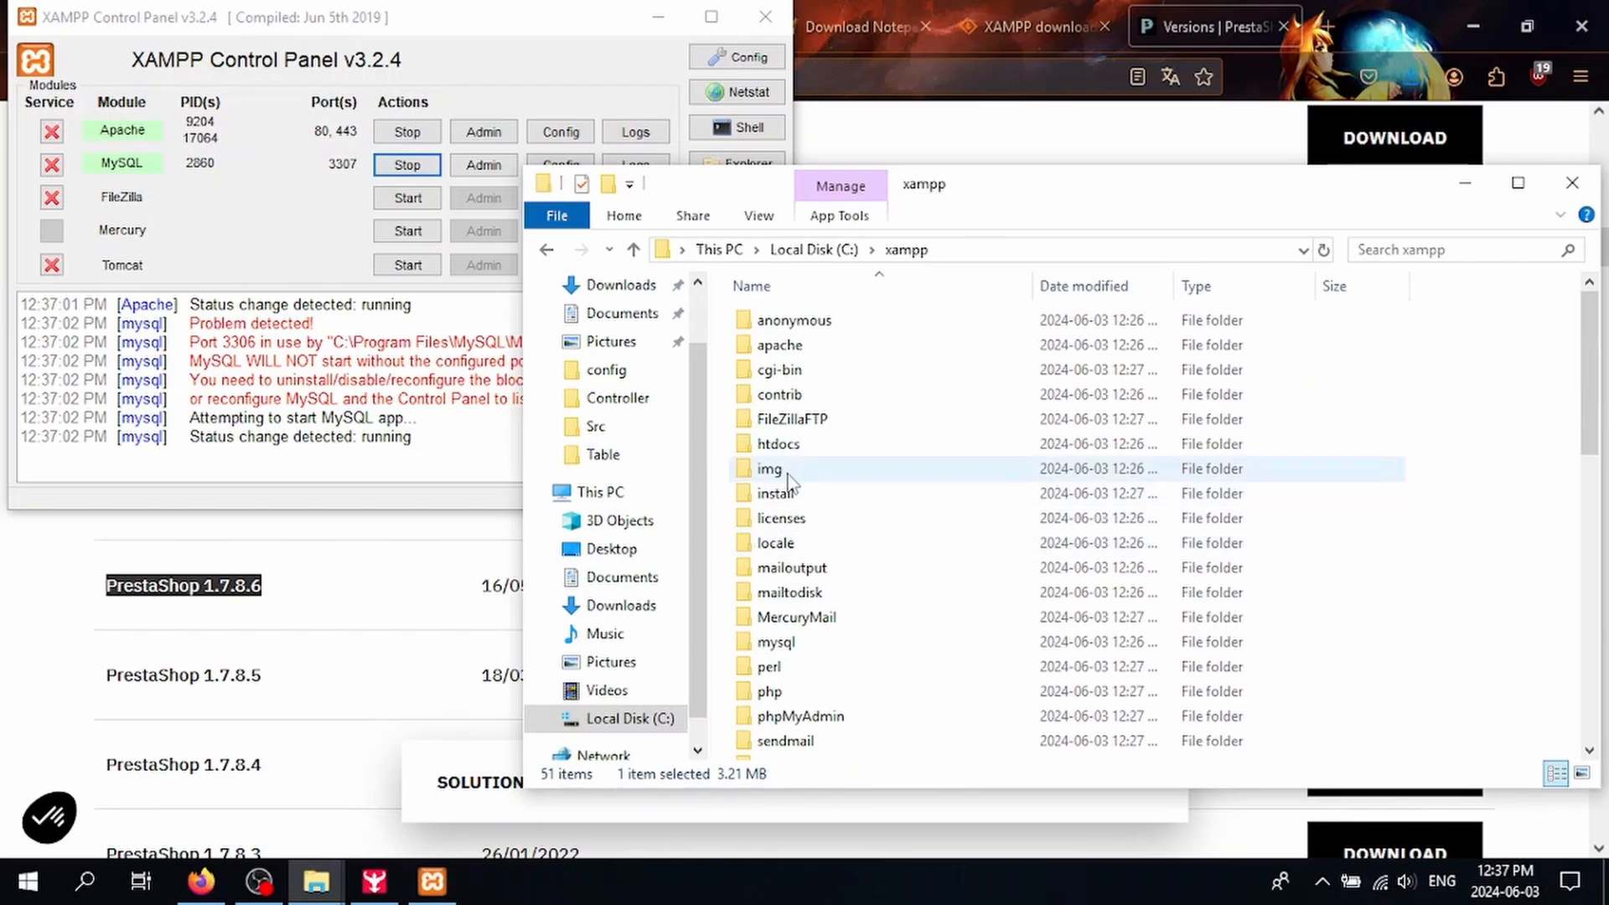
{"action": "double_click", "coordinate": [788, 445]}
{"action": "right_click", "coordinate": [843, 524]}
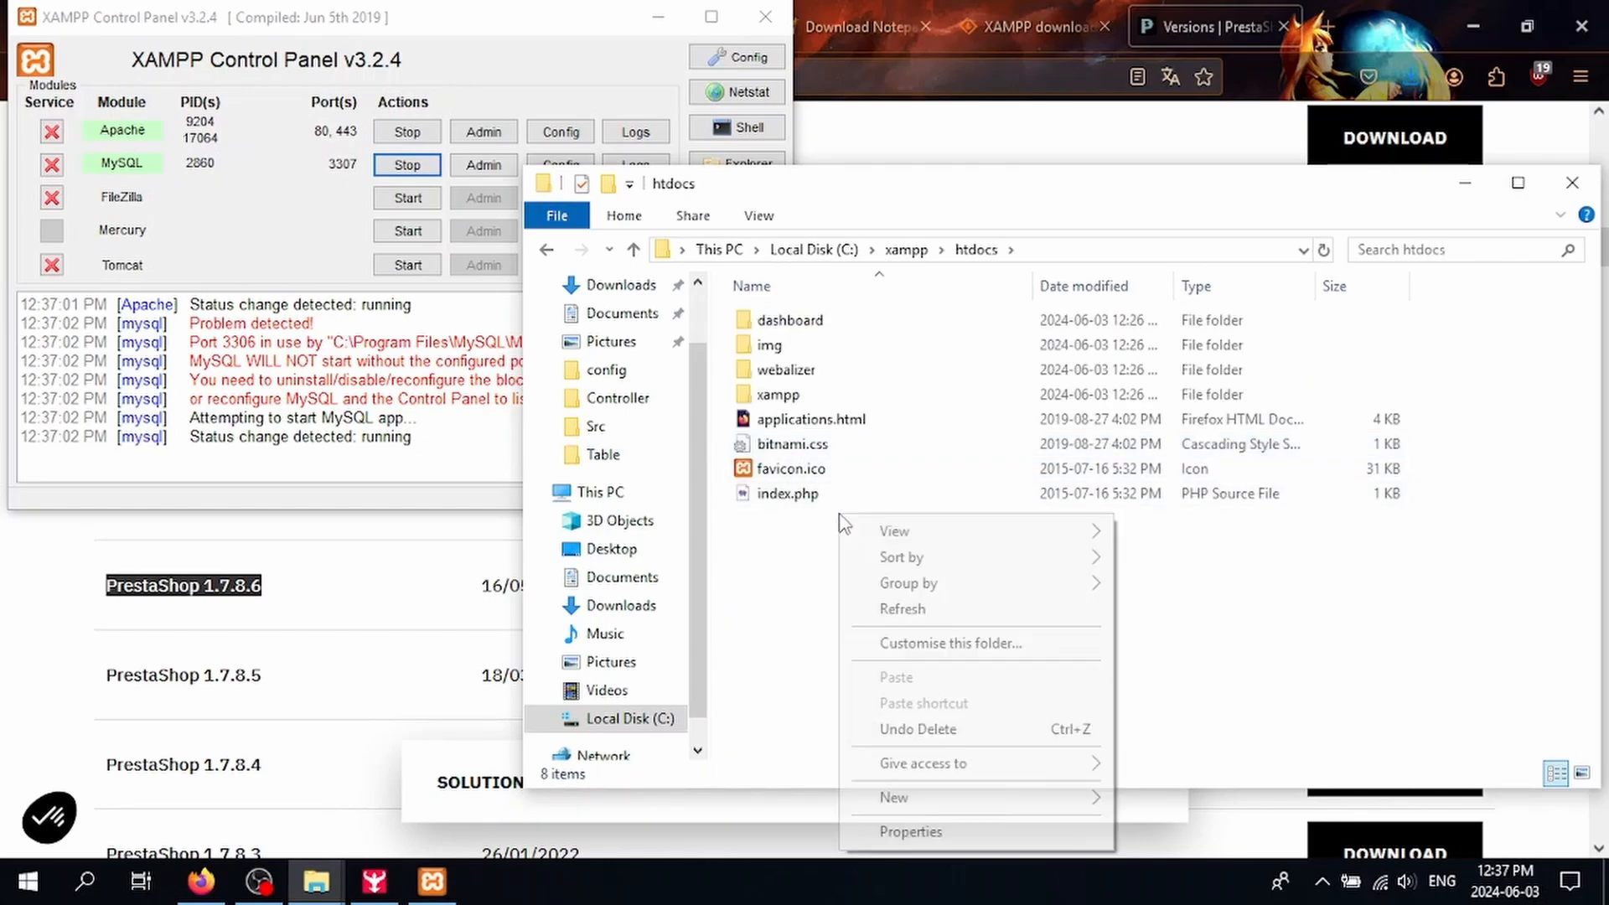
{"action": "mouse_move", "coordinate": [1061, 798]}
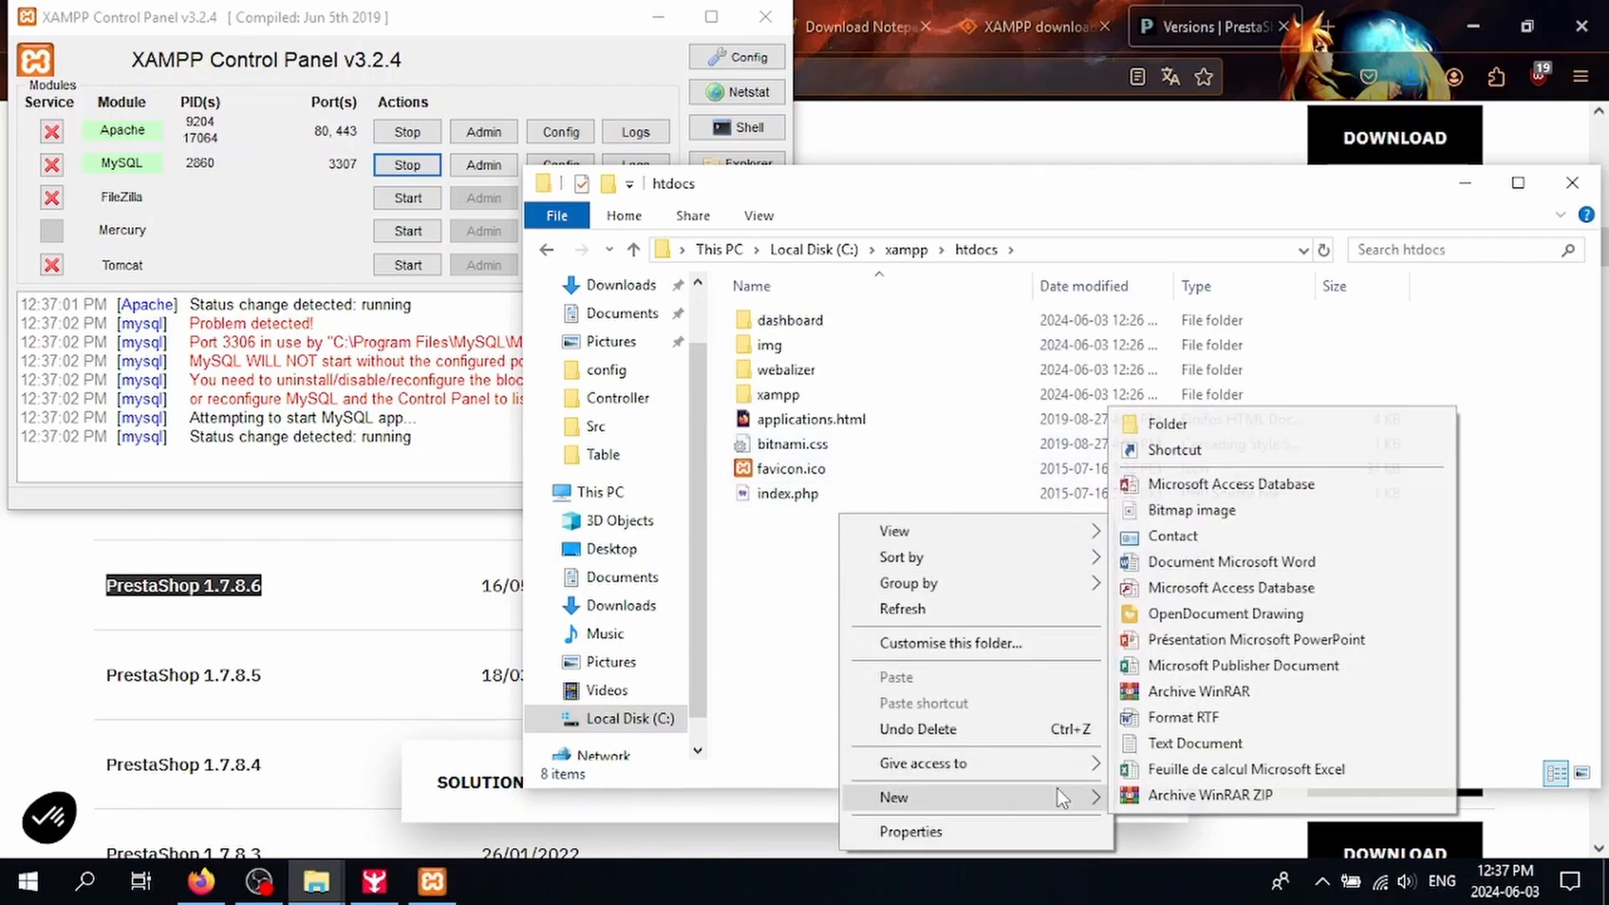
{"action": "left_click", "coordinate": [1167, 424]}
{"action": "type", "text": "pres"}
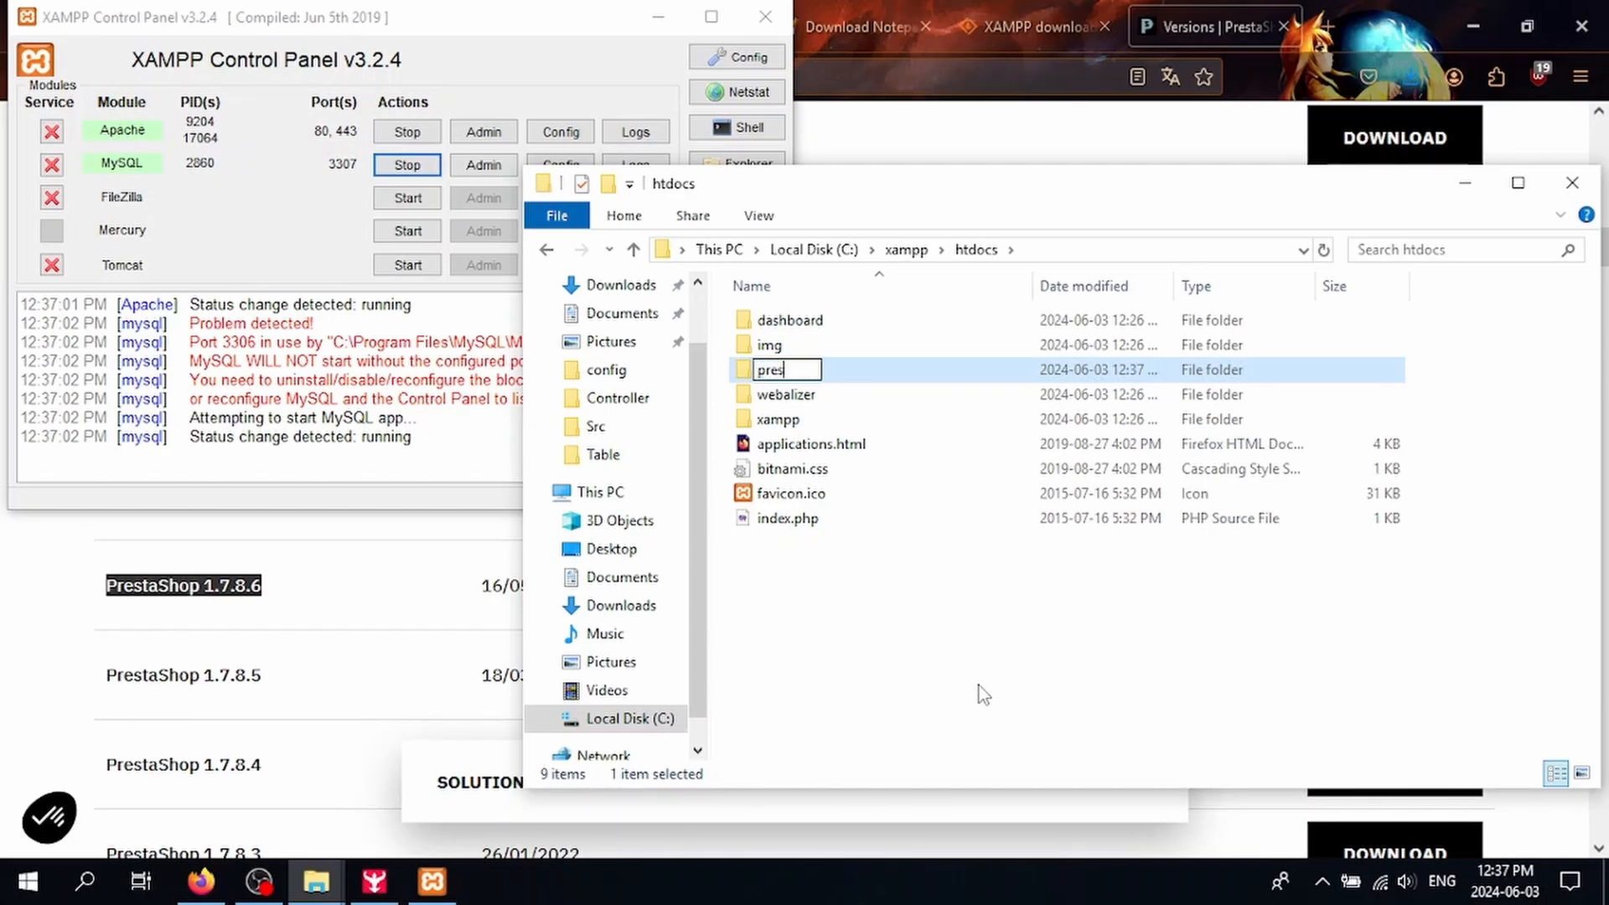
{"action": "type", "text": "tashop1786"}
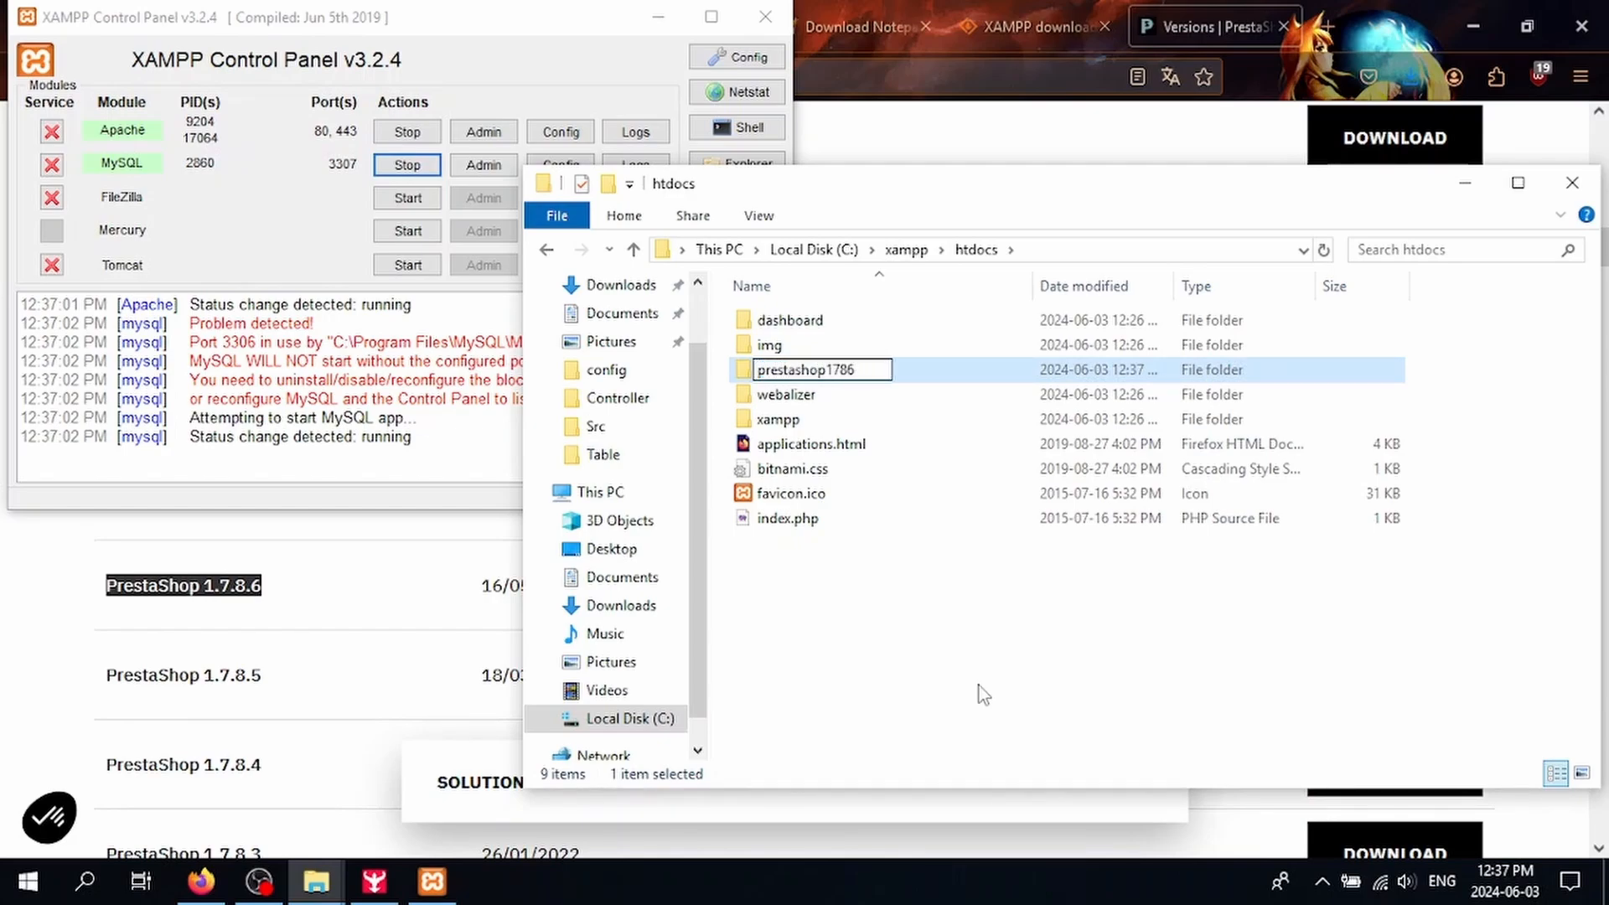
{"action": "key", "text": "Return"}
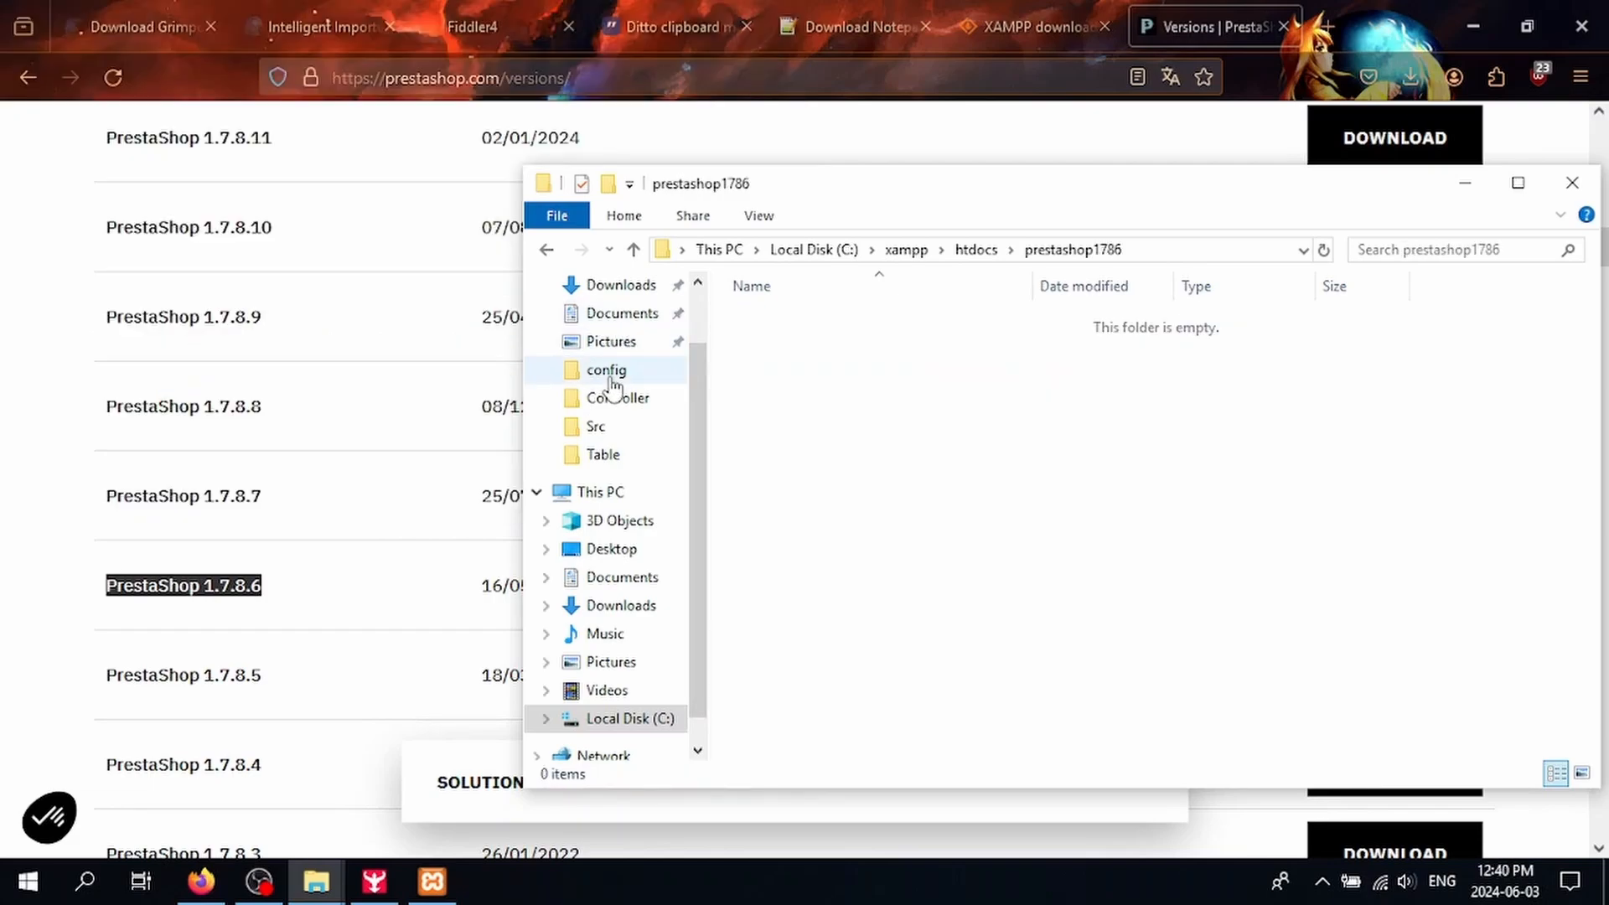
{"action": "scroll", "coordinate": [617, 386], "scroll_direction": "up", "scroll_amount": 1}
Step: Start extracting prestashop_1.7.8.6.zip from the Downloads folder
{"action": "key", "text": "alt+Tab"}
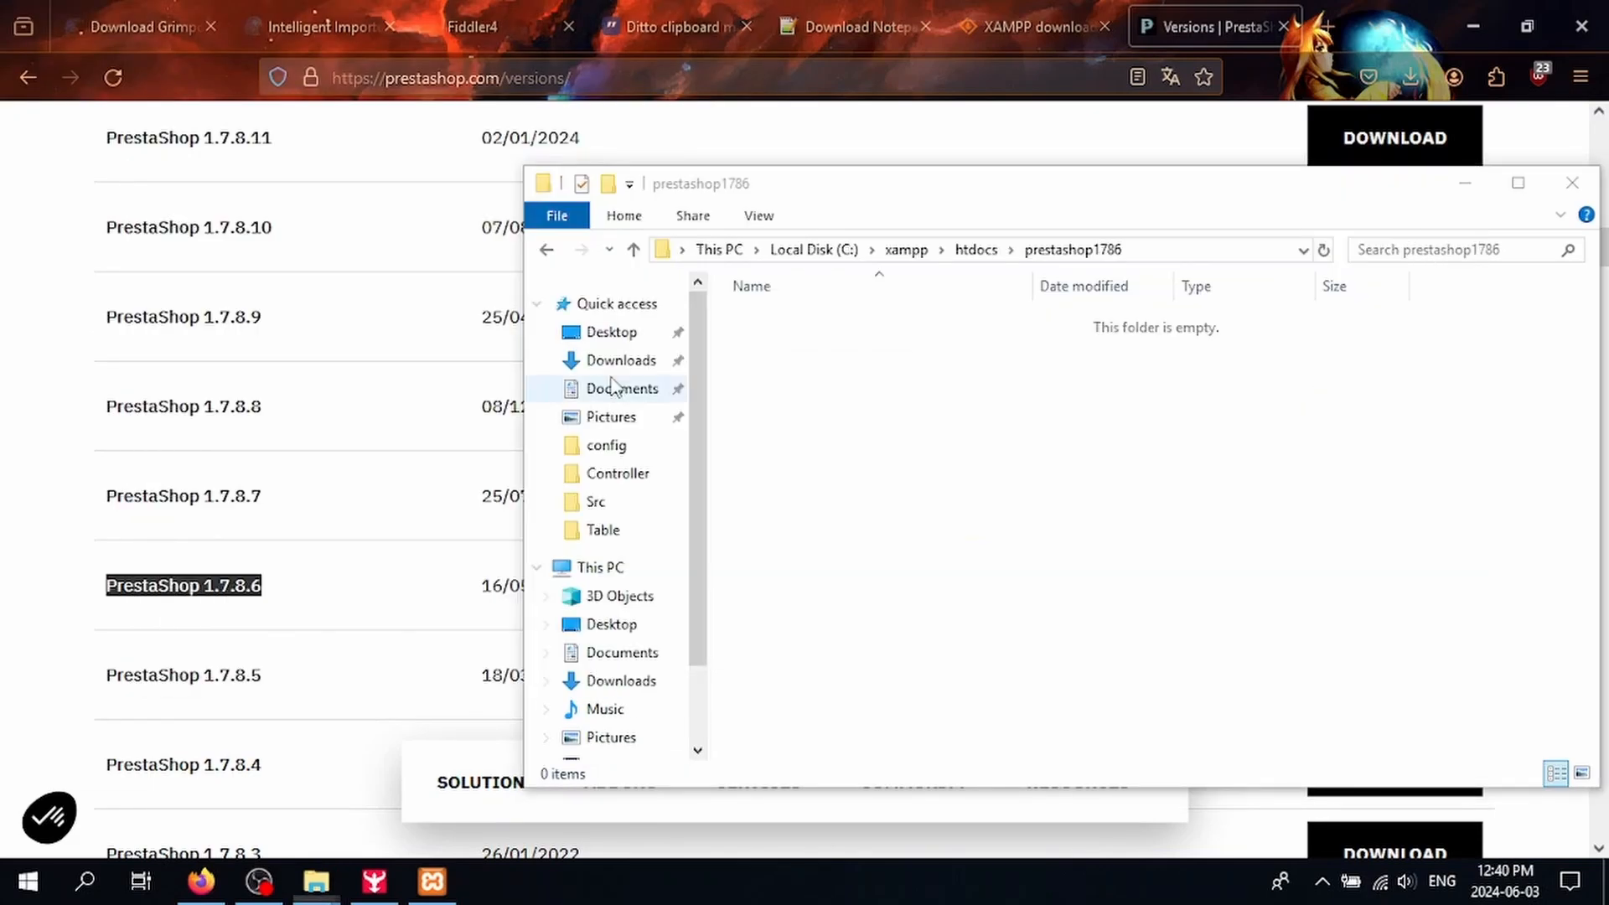
{"action": "right_click", "coordinate": [394, 332]}
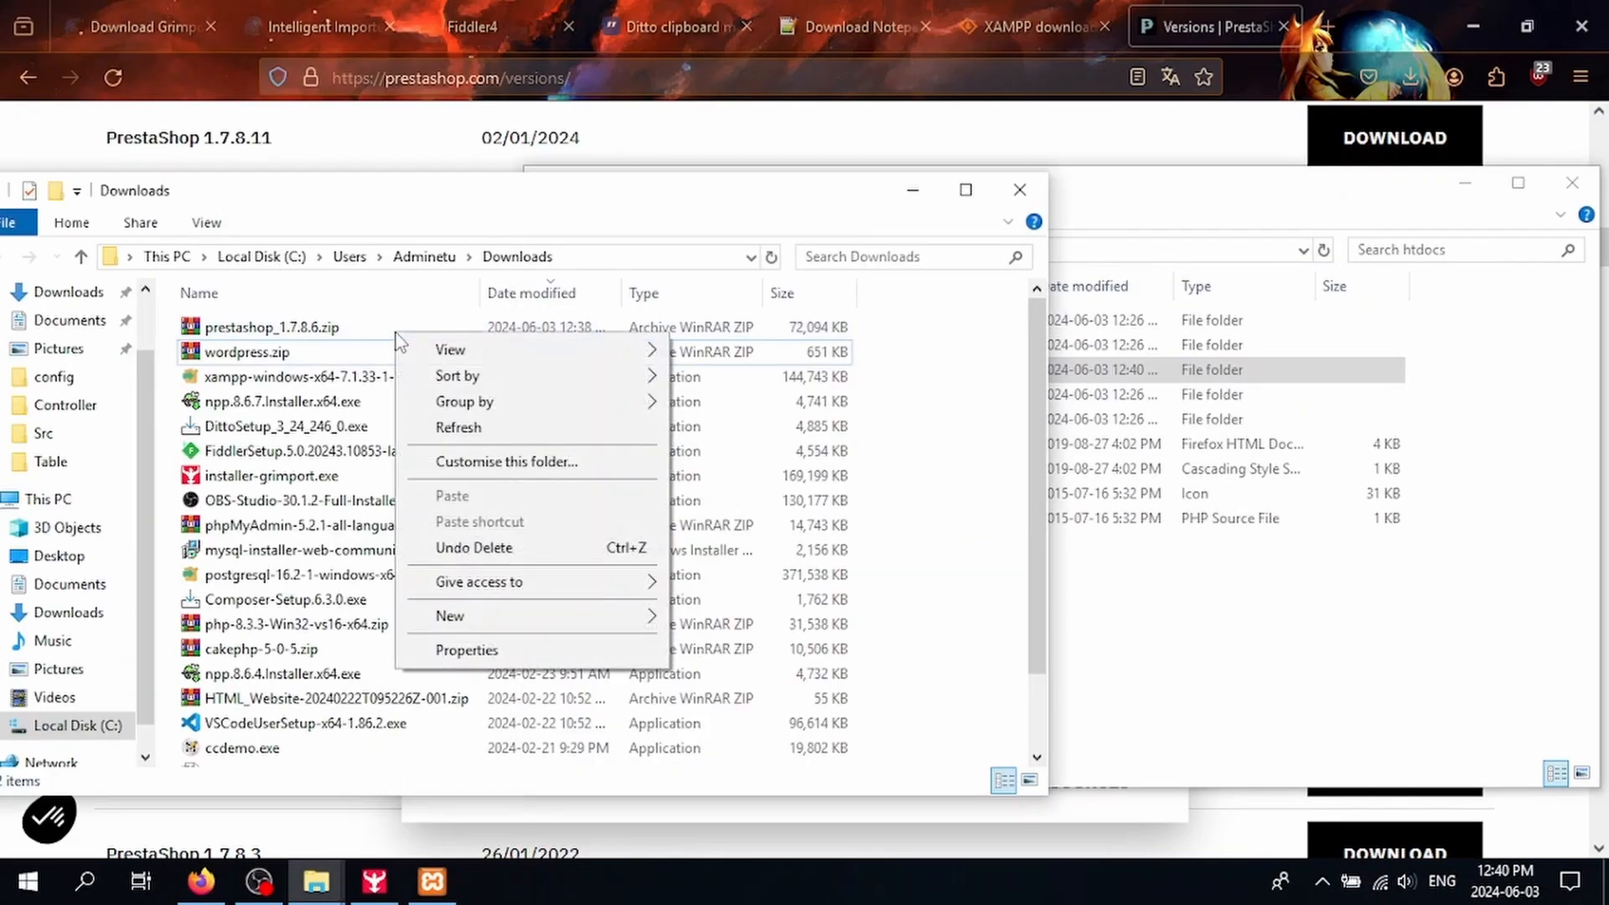
{"action": "left_click", "coordinate": [310, 335]}
{"action": "right_click", "coordinate": [309, 335]}
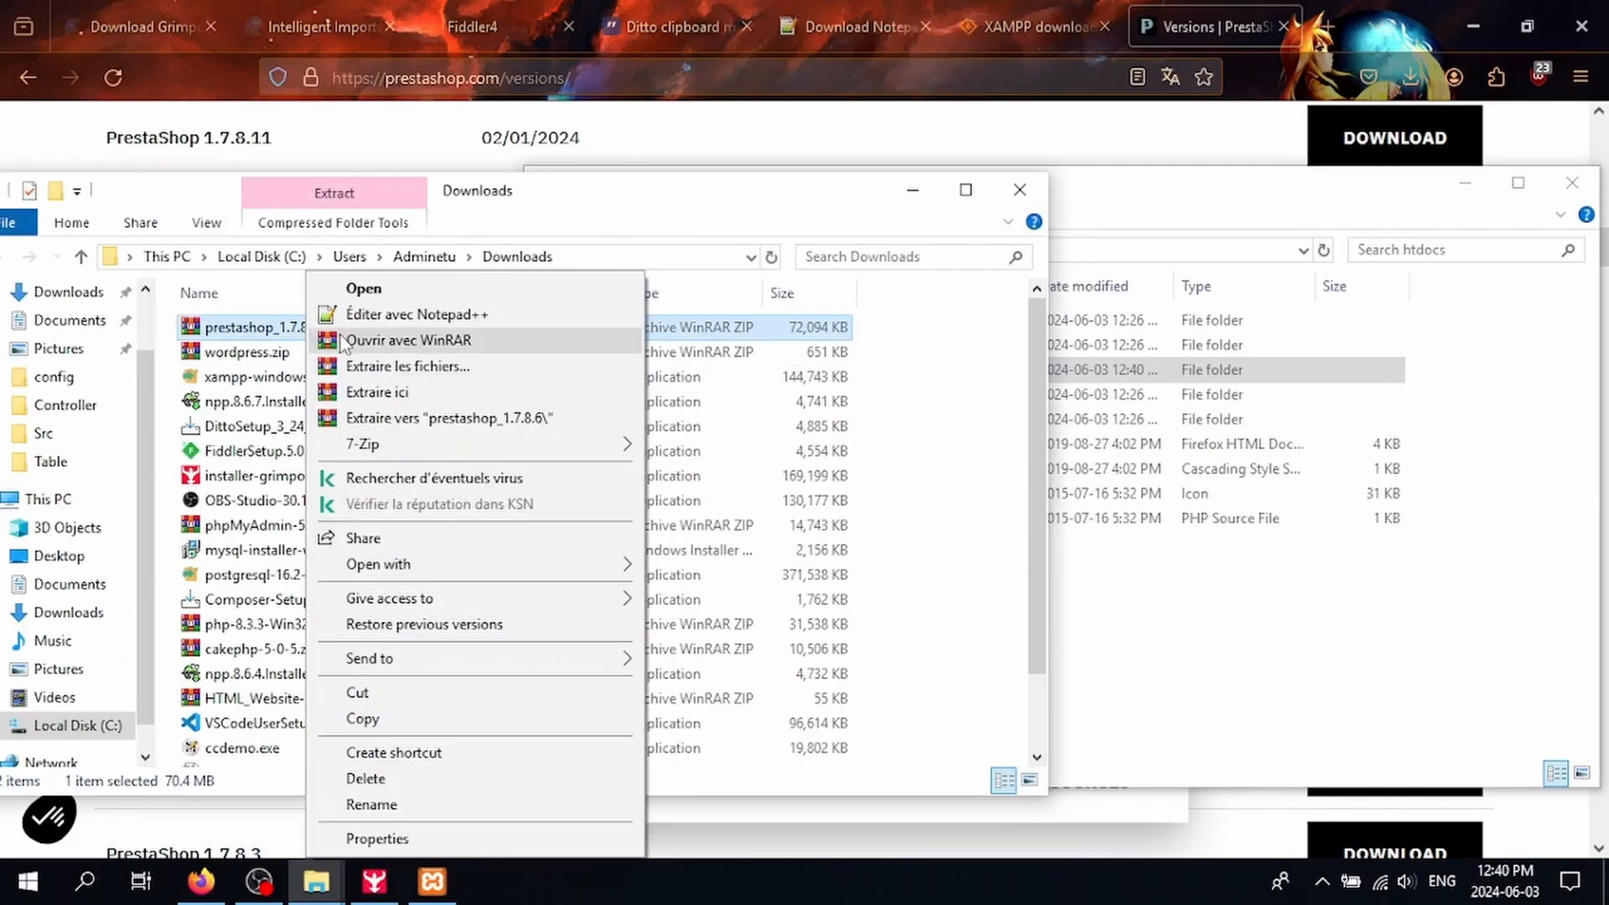
{"action": "left_click", "coordinate": [415, 374]}
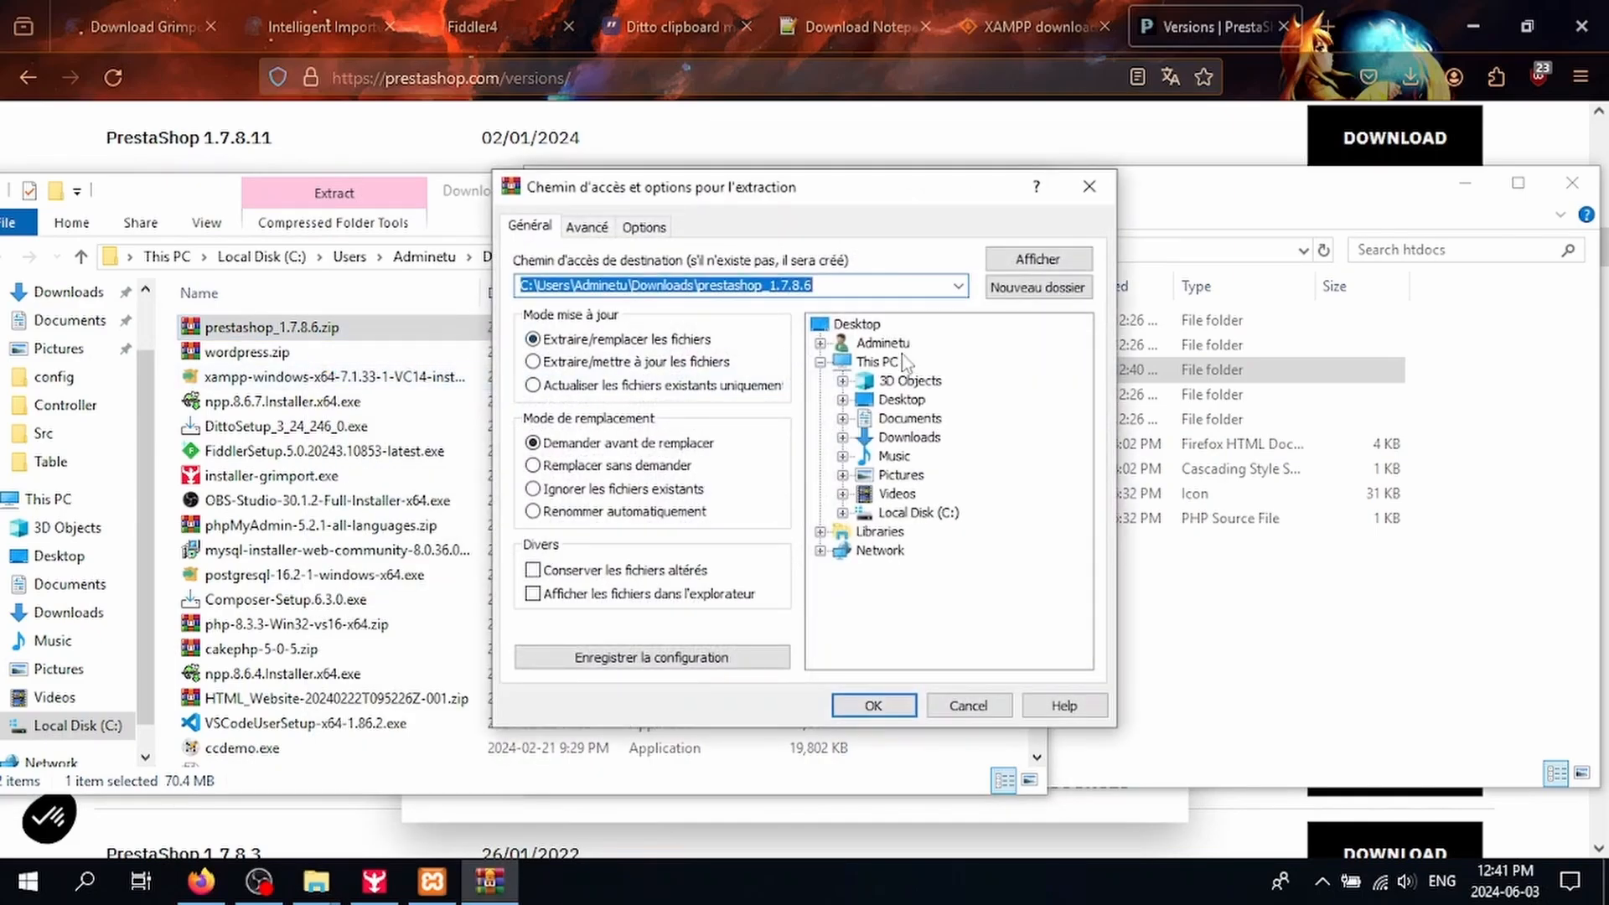
Step: Set the extraction destination to C:\xampp\htdocs\prestashop1786 and extract the zip there
{"action": "left_click_drag", "start_coordinate": [910, 200], "coordinate": [699, 203]}
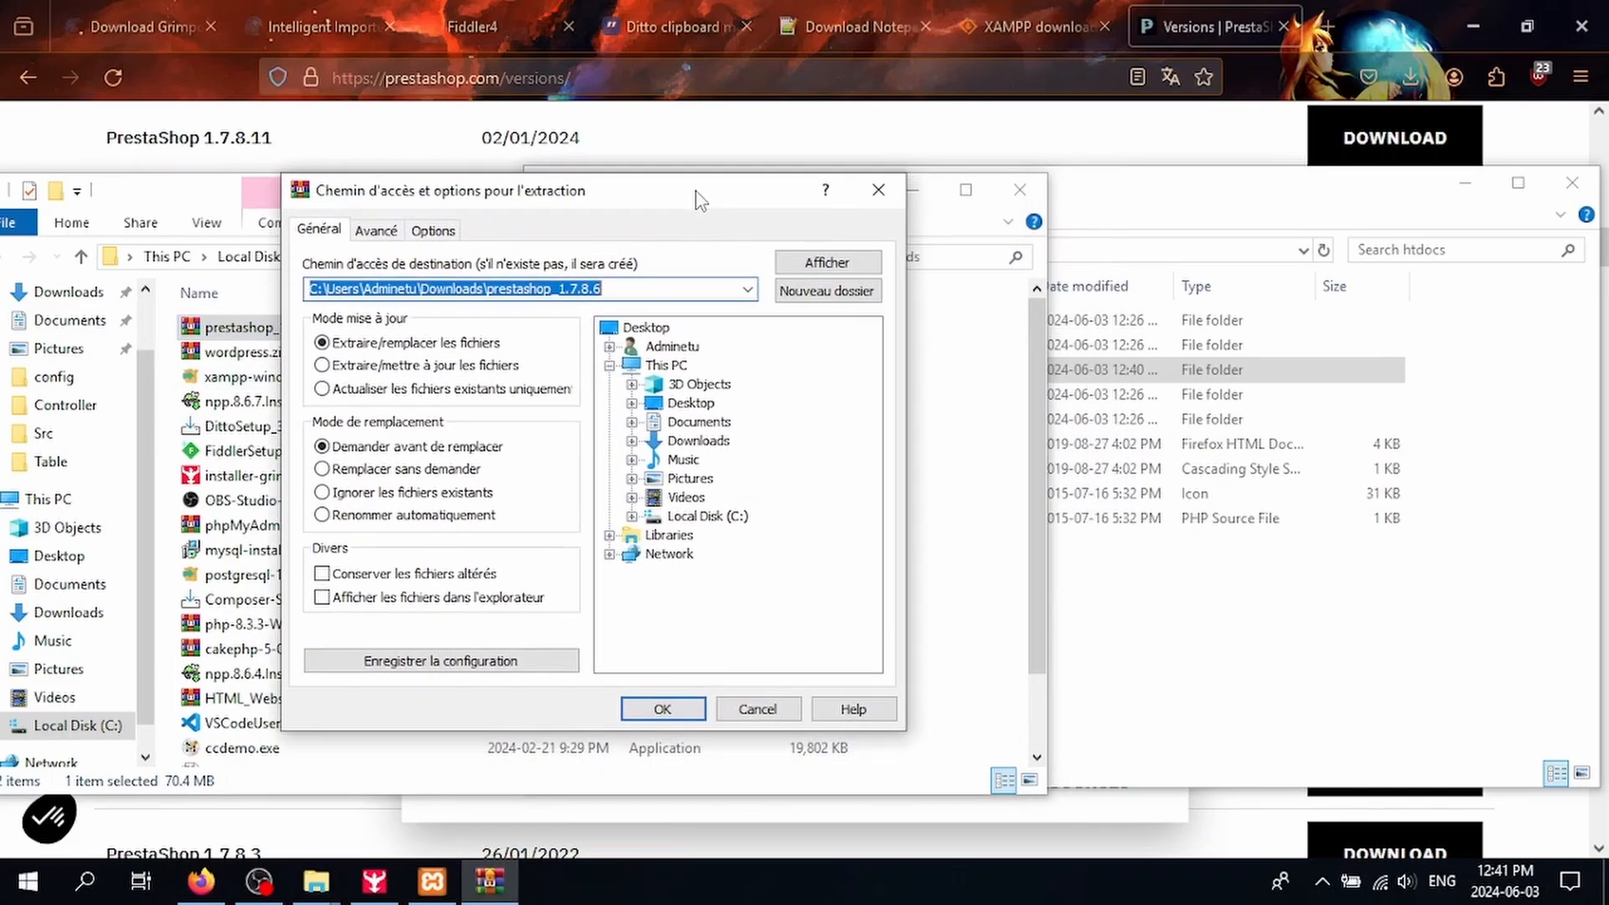
{"action": "left_click", "coordinate": [1114, 369]}
{"action": "double_click", "coordinate": [1113, 369]}
{"action": "left_click", "coordinate": [1038, 249]}
{"action": "key", "text": "ctrl+c"}
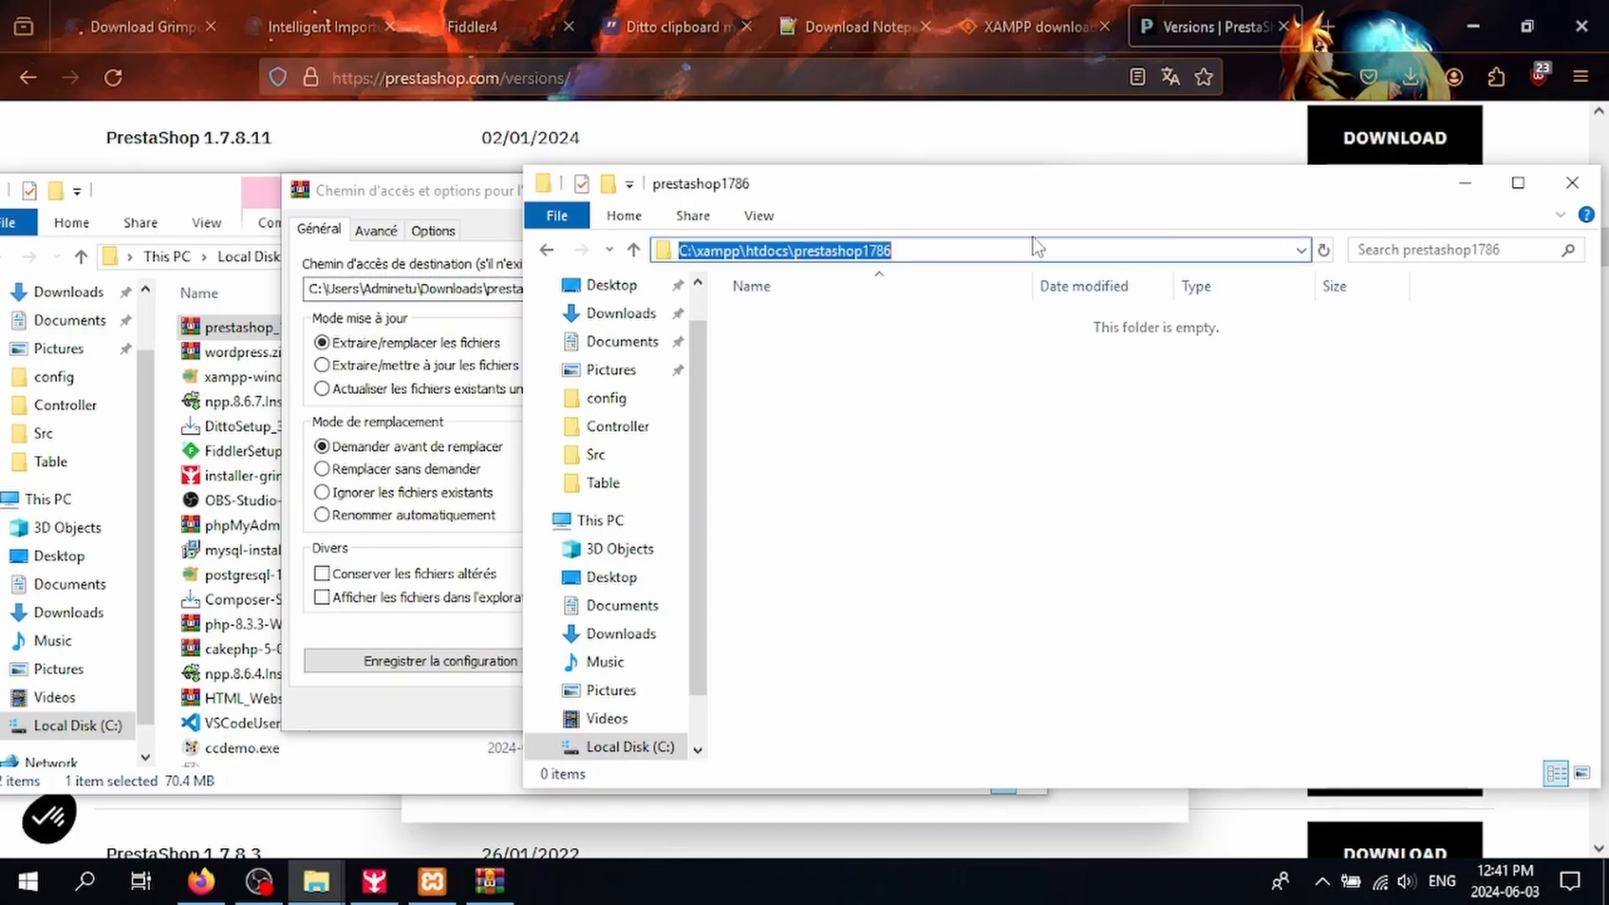
{"action": "left_click", "coordinate": [449, 290]}
{"action": "key", "text": "ctrl+a"}
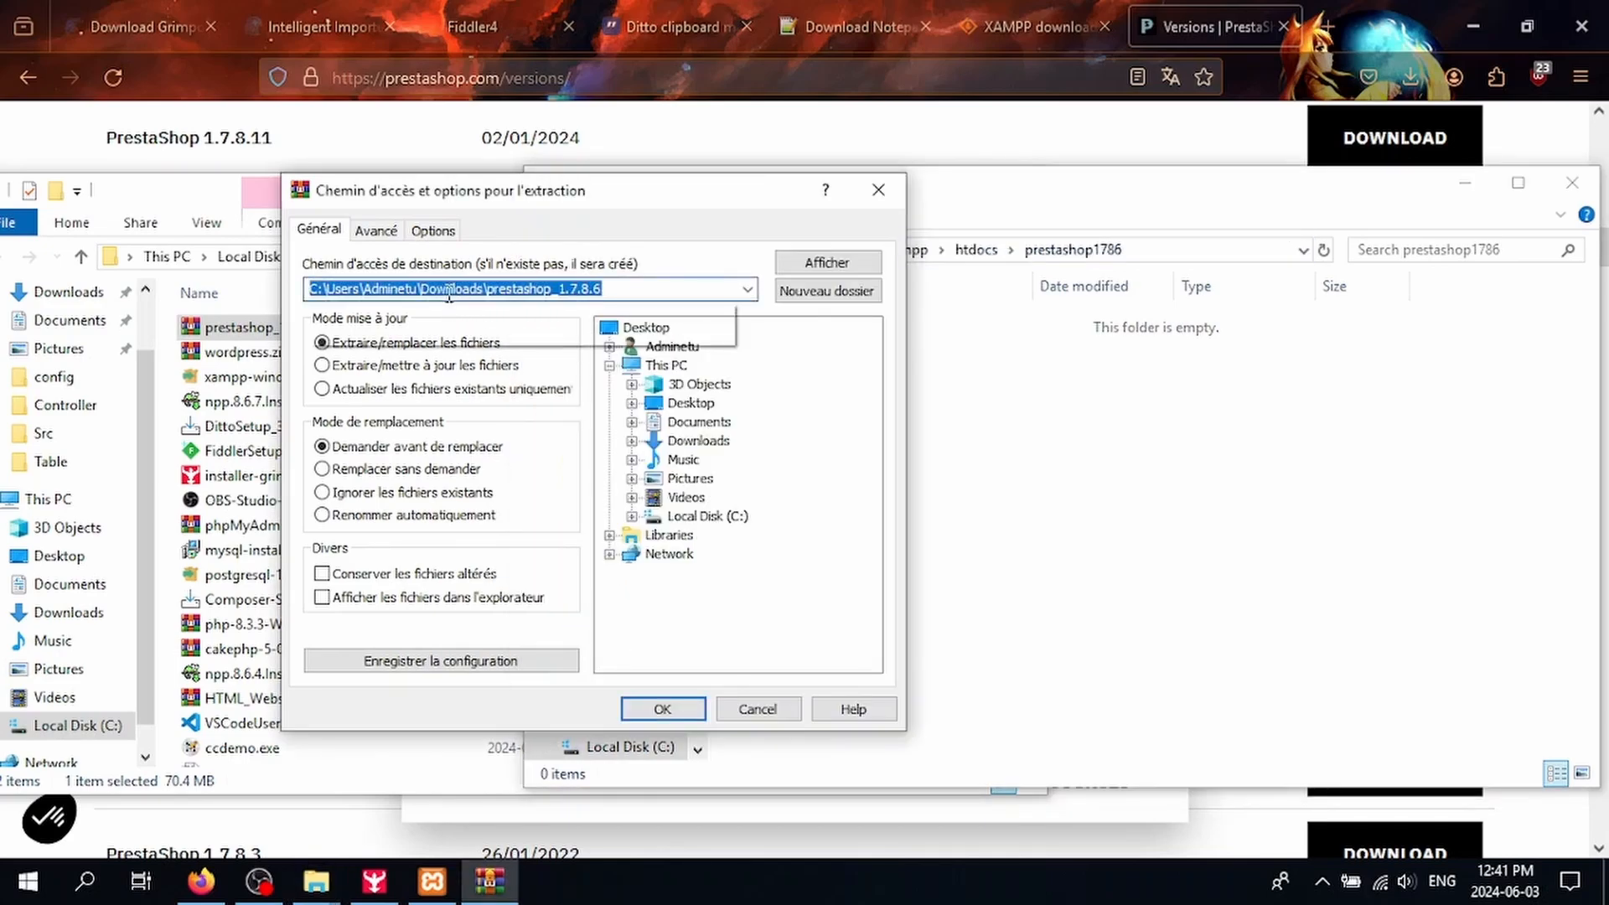
{"action": "key", "text": "ctrl+v"}
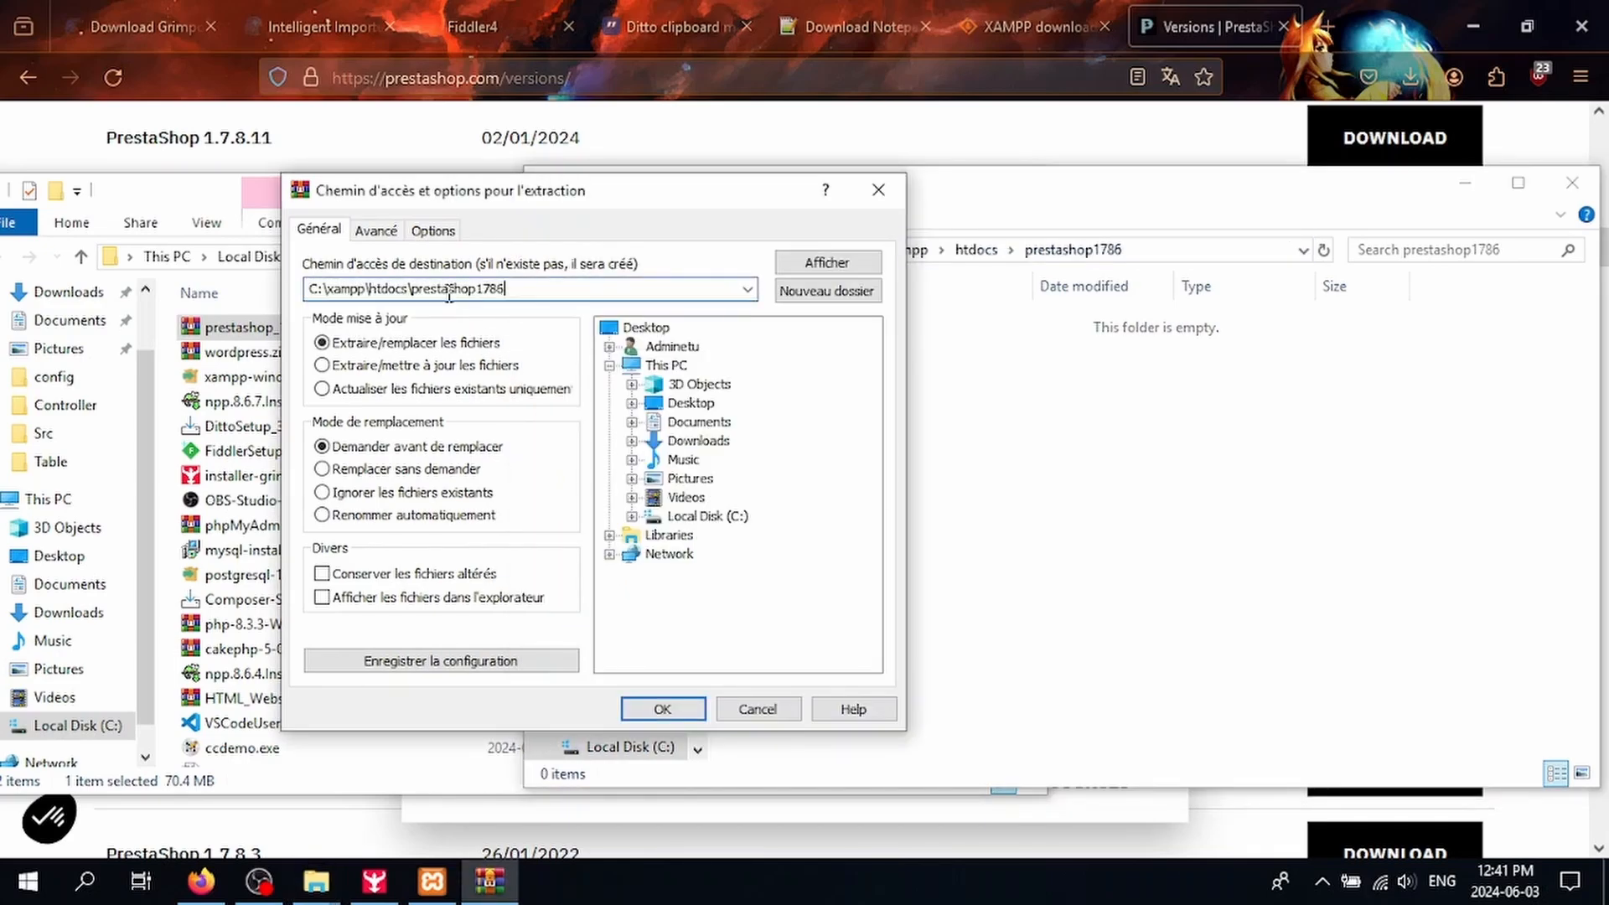
{"action": "left_click", "coordinate": [661, 718]}
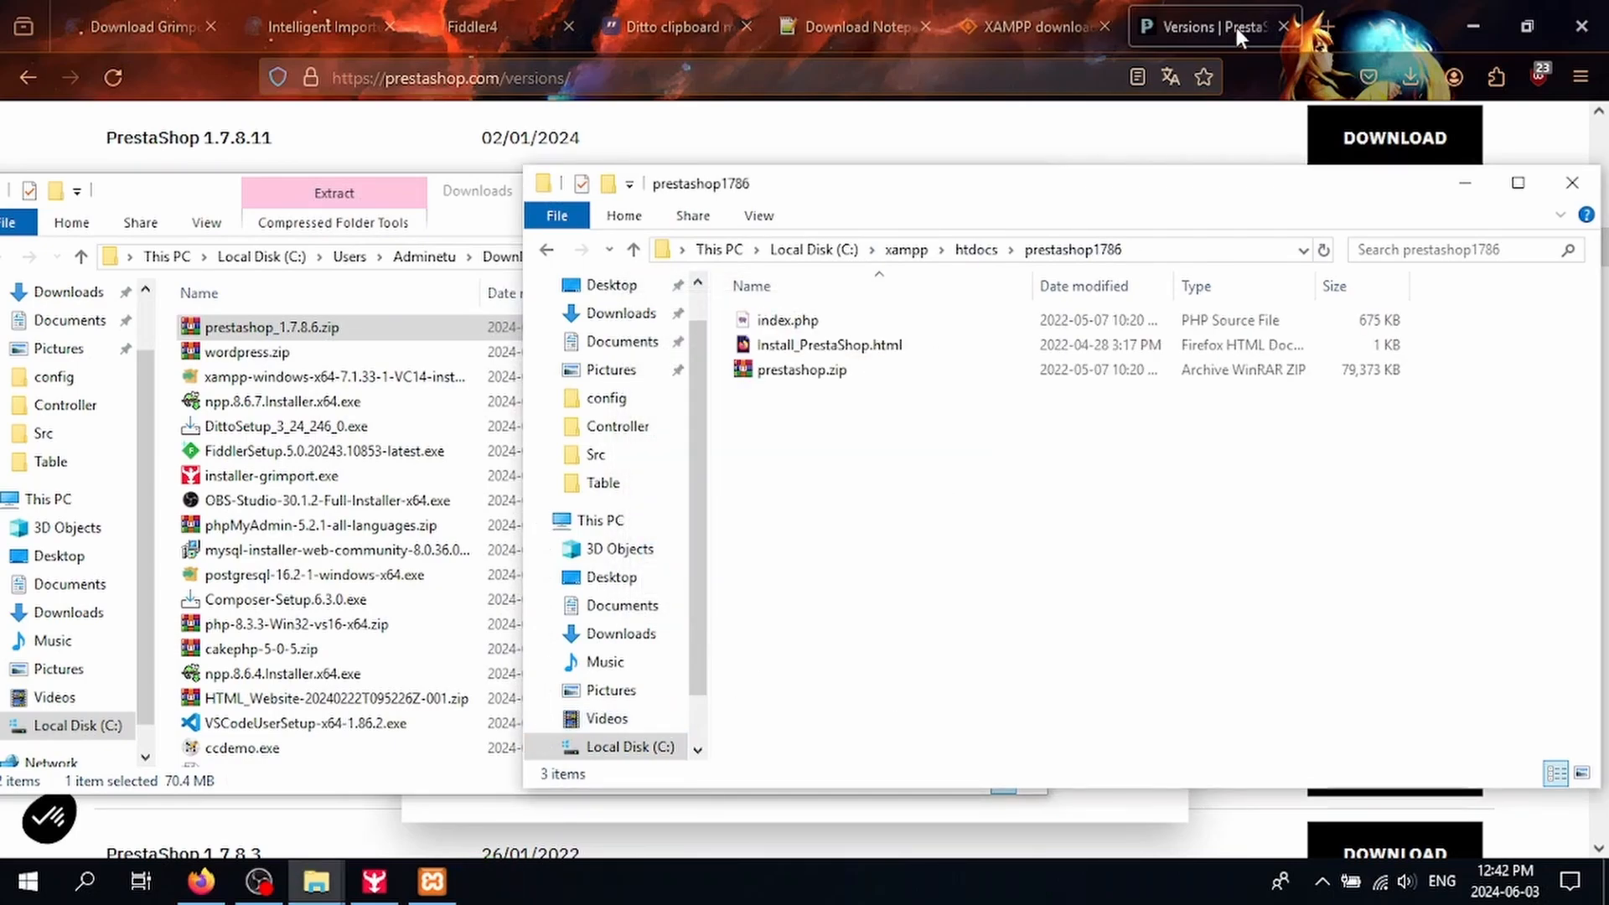
Step: Load localhost/prestashop1786 in a new Firefox tab
{"action": "left_click", "coordinate": [1323, 28]}
{"action": "type", "text": "localj"}
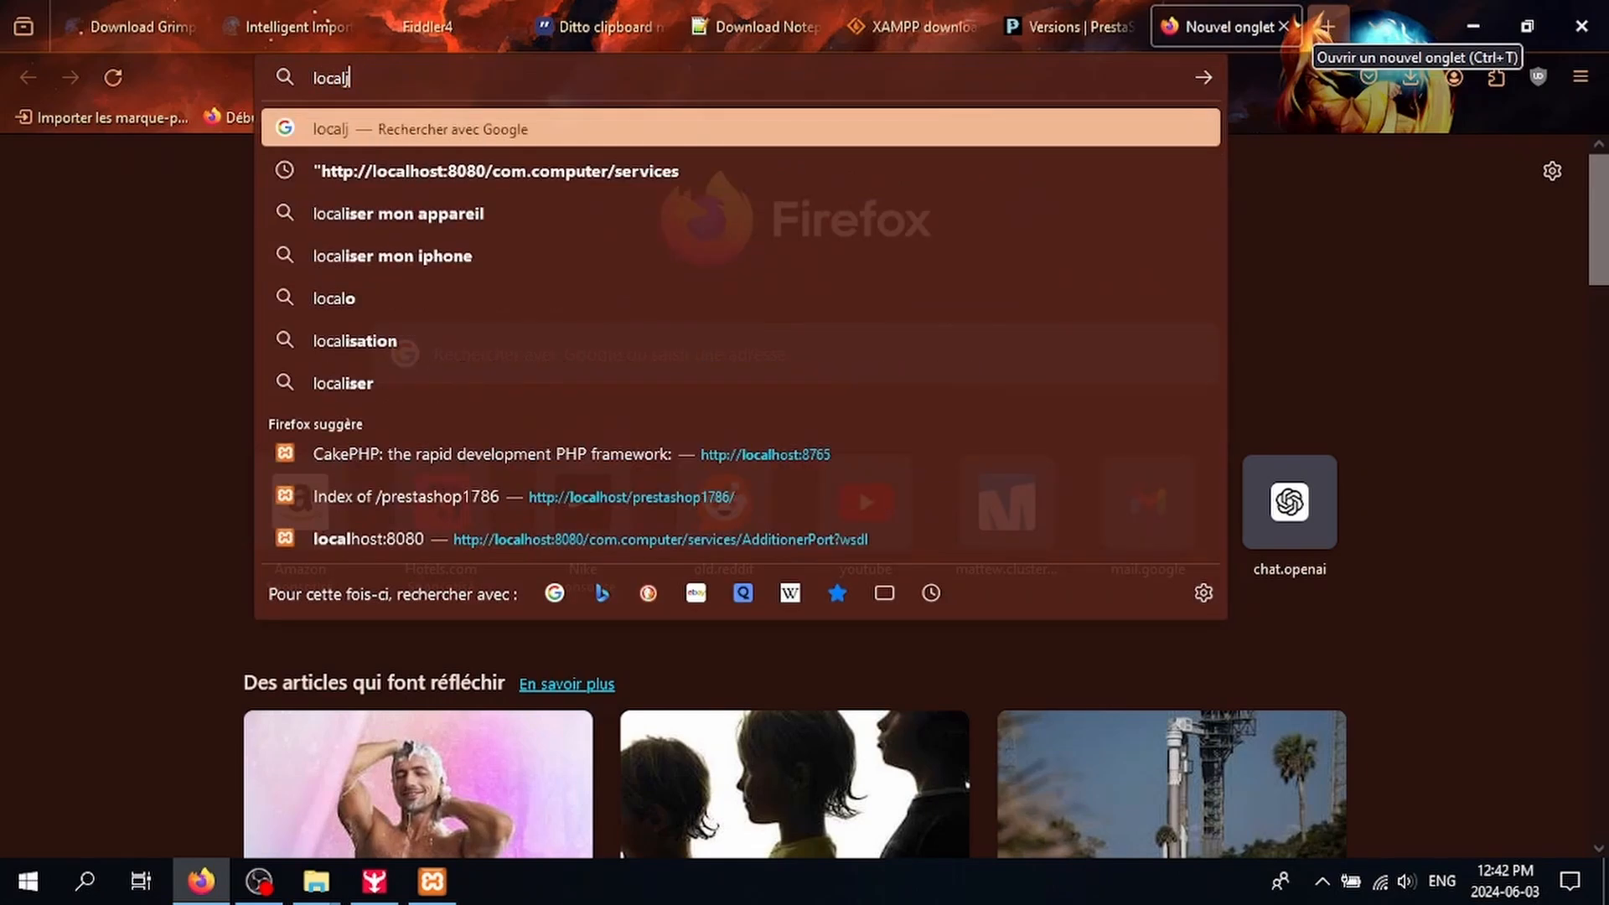
{"action": "key", "text": "BackSpace"}
{"action": "type", "text": "host/"}
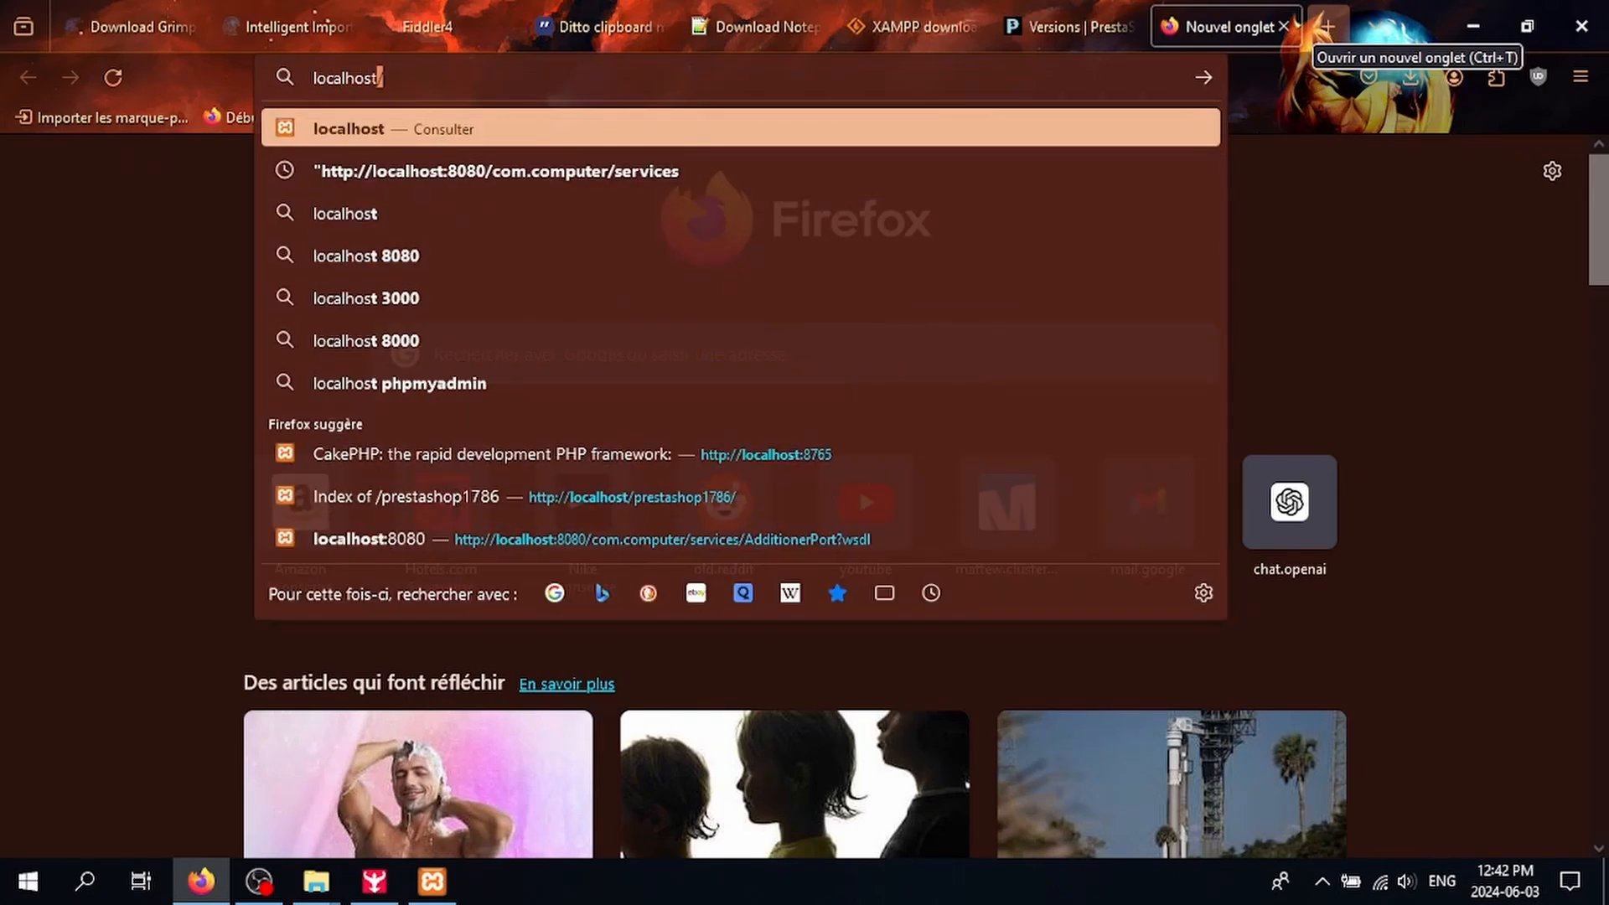
{"action": "type", "text": "pres"}
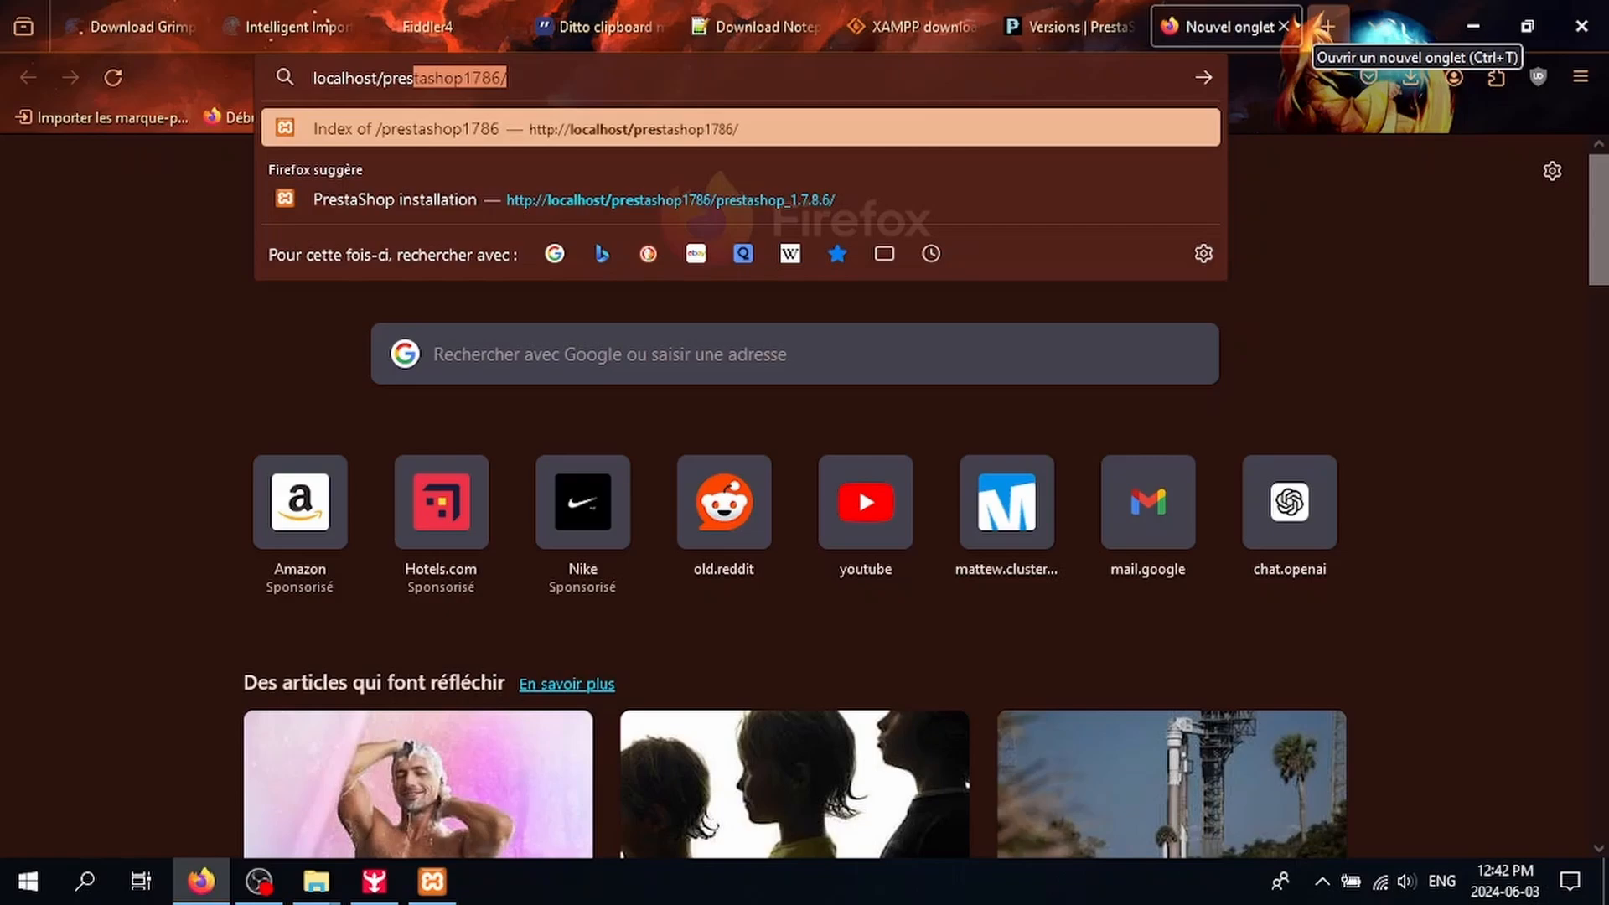
{"action": "type", "text": "tashop1786"}
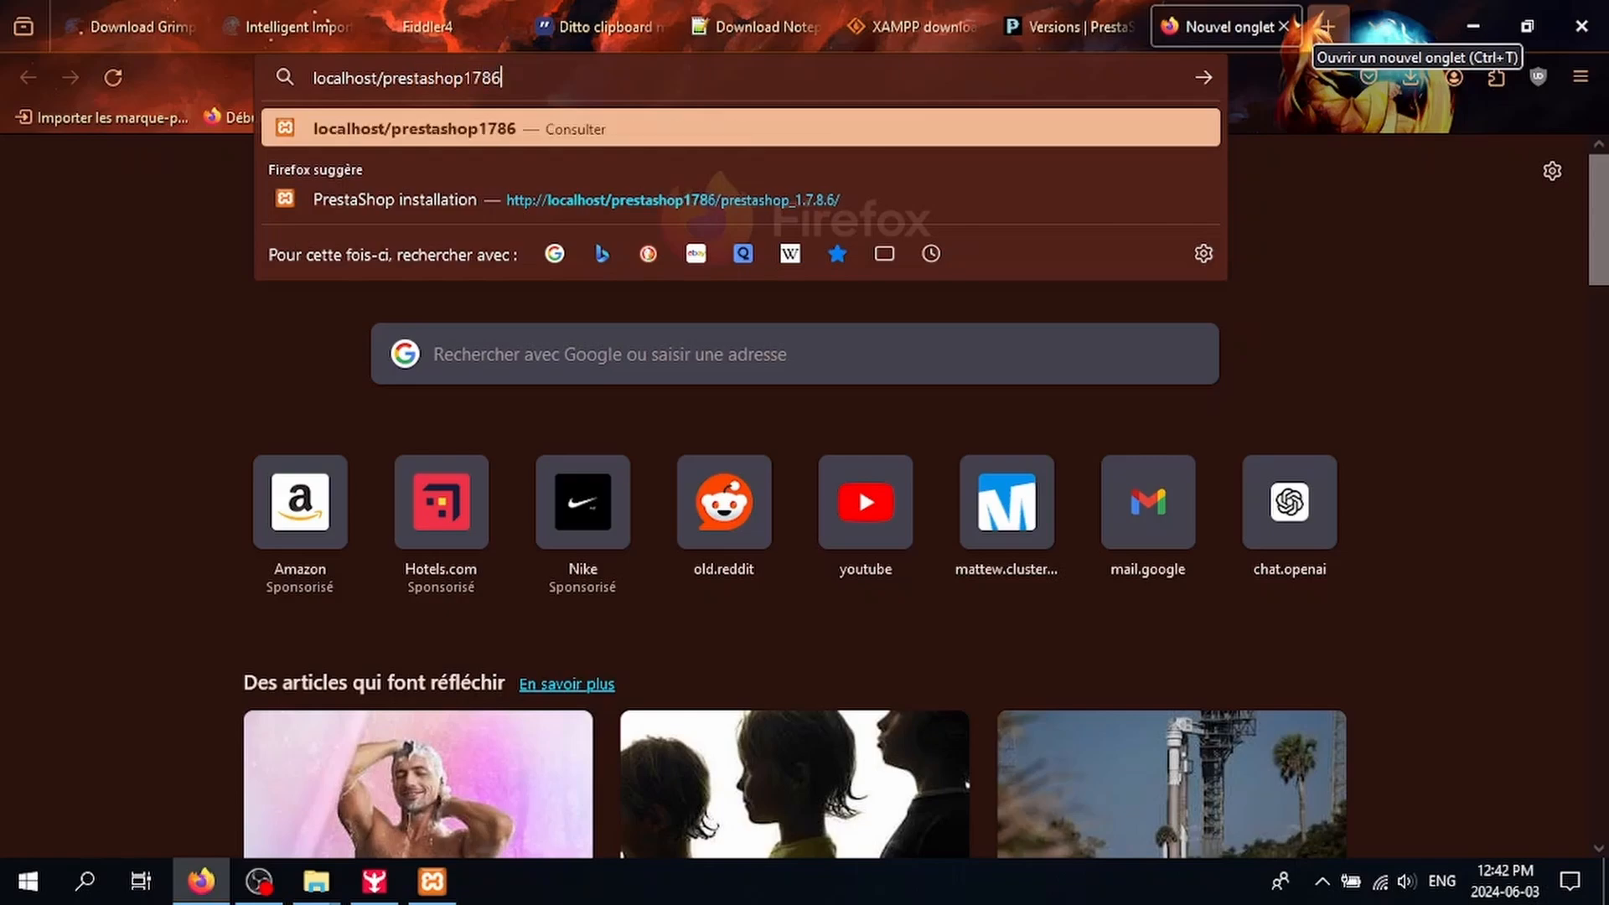
{"action": "key", "text": "Return"}
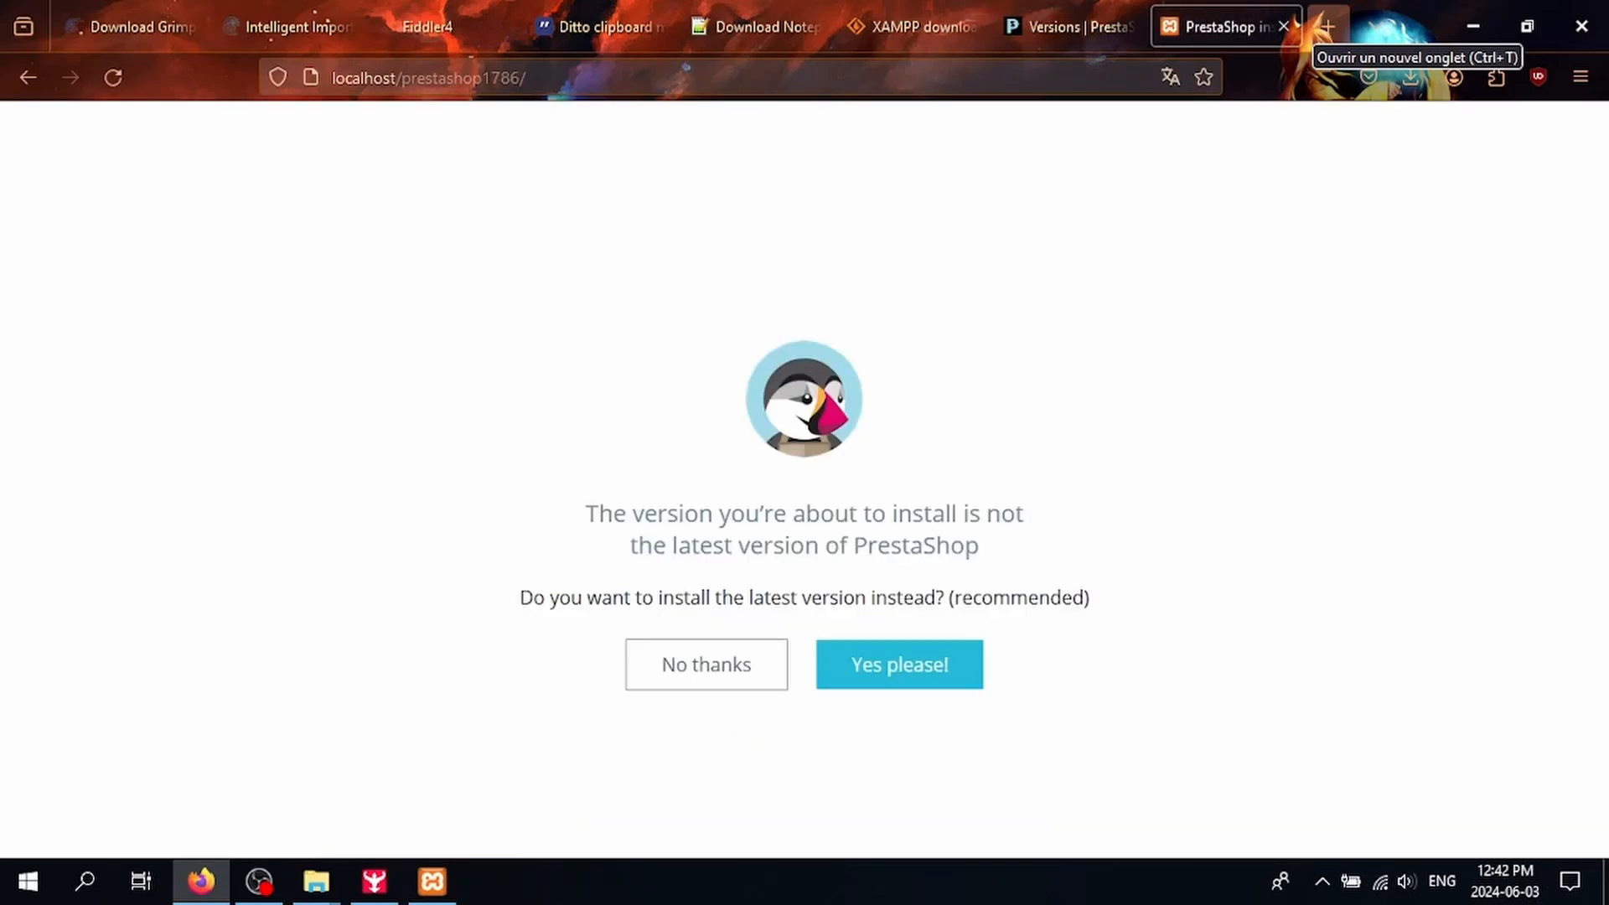
Step: Keep version 1.7.8.6, continue in English, and accept the licence terms
{"action": "left_click", "coordinate": [737, 686]}
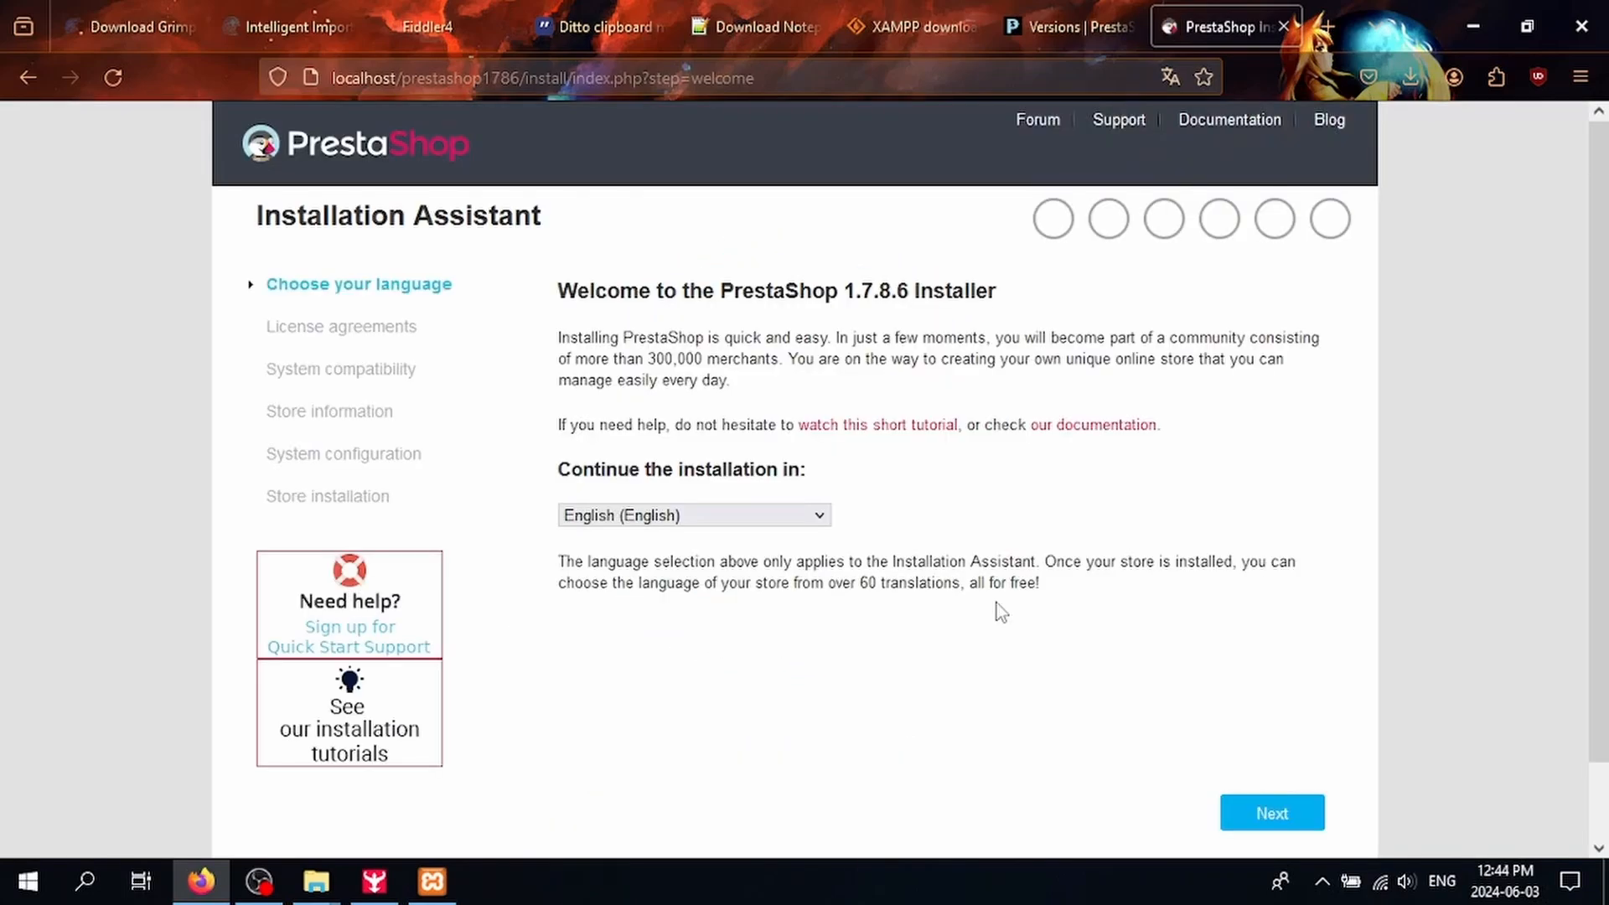
{"action": "left_click", "coordinate": [1253, 815]}
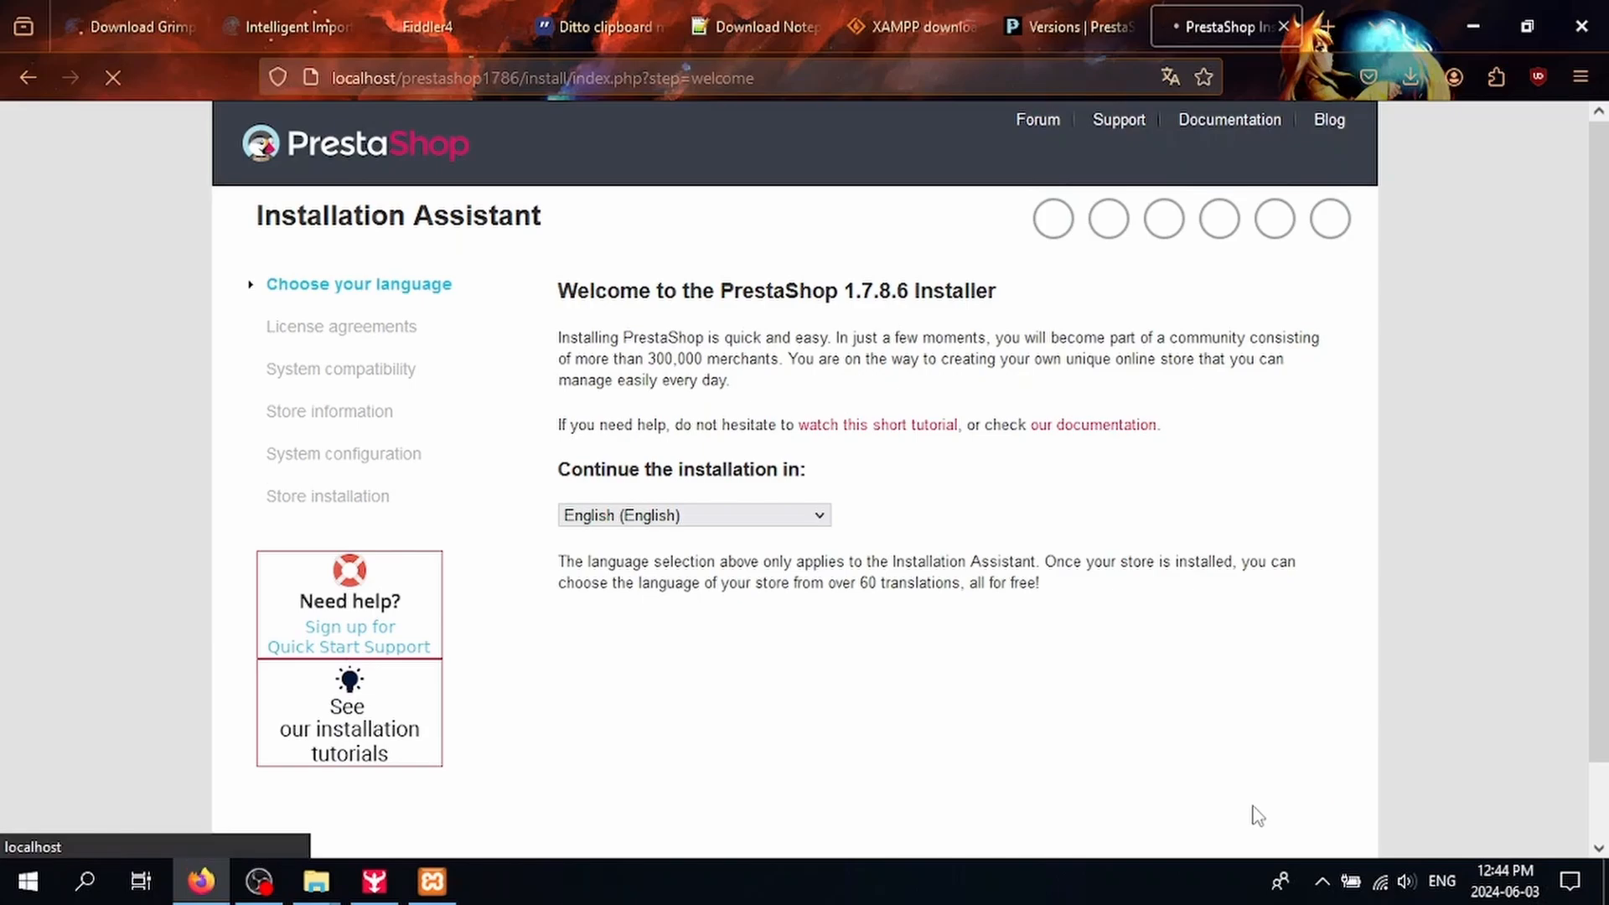
{"action": "left_click", "coordinate": [692, 684]}
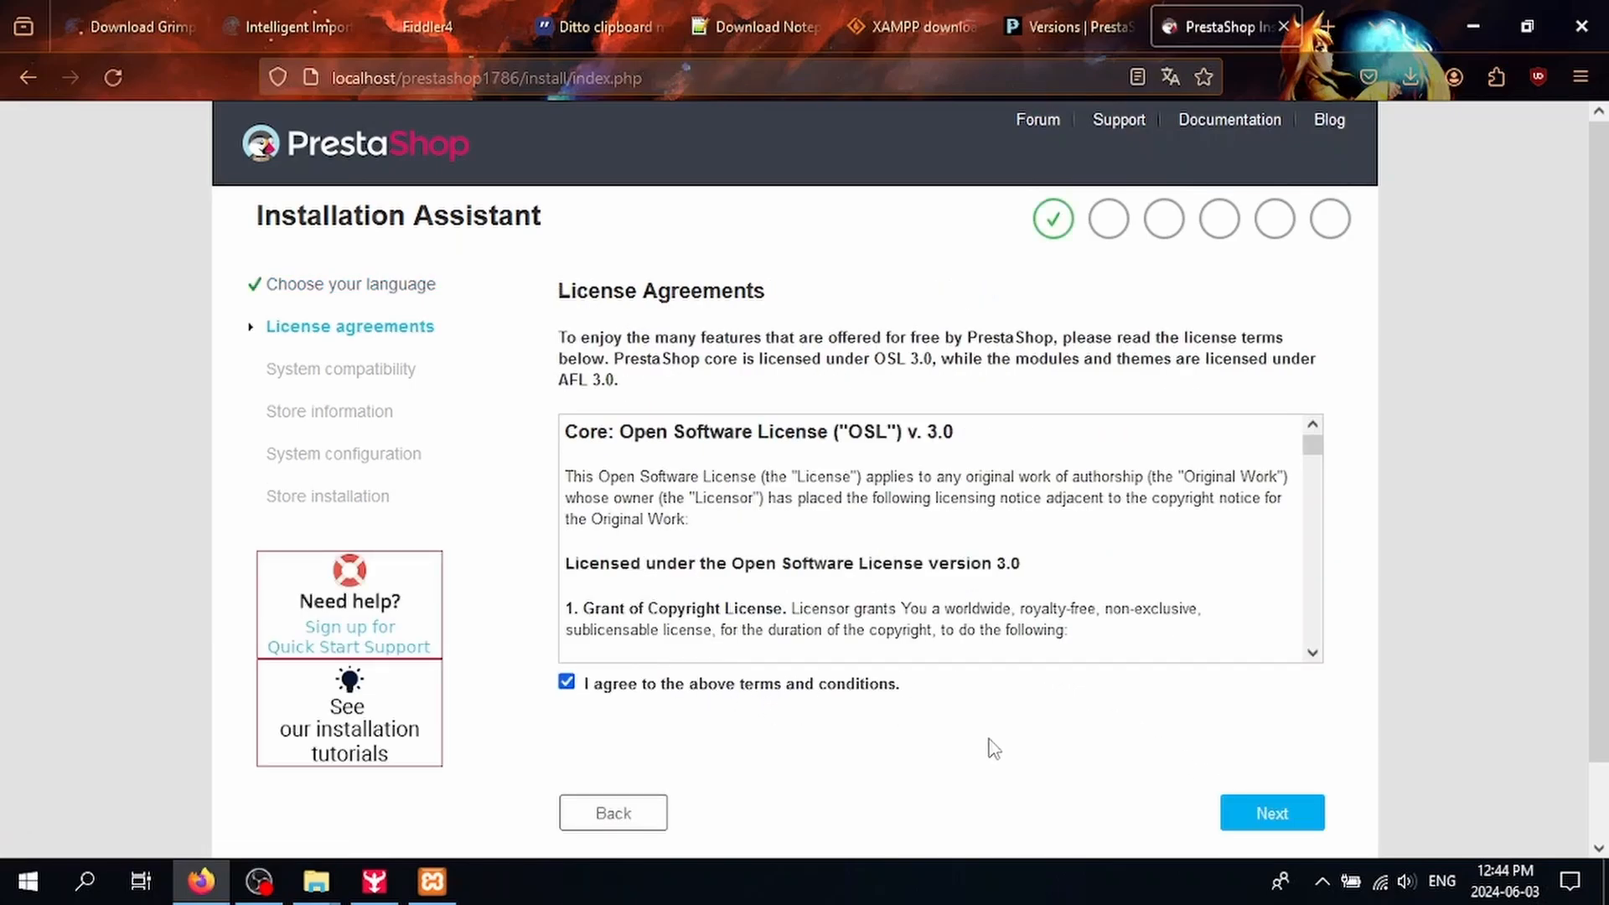
{"action": "left_click", "coordinate": [1255, 815]}
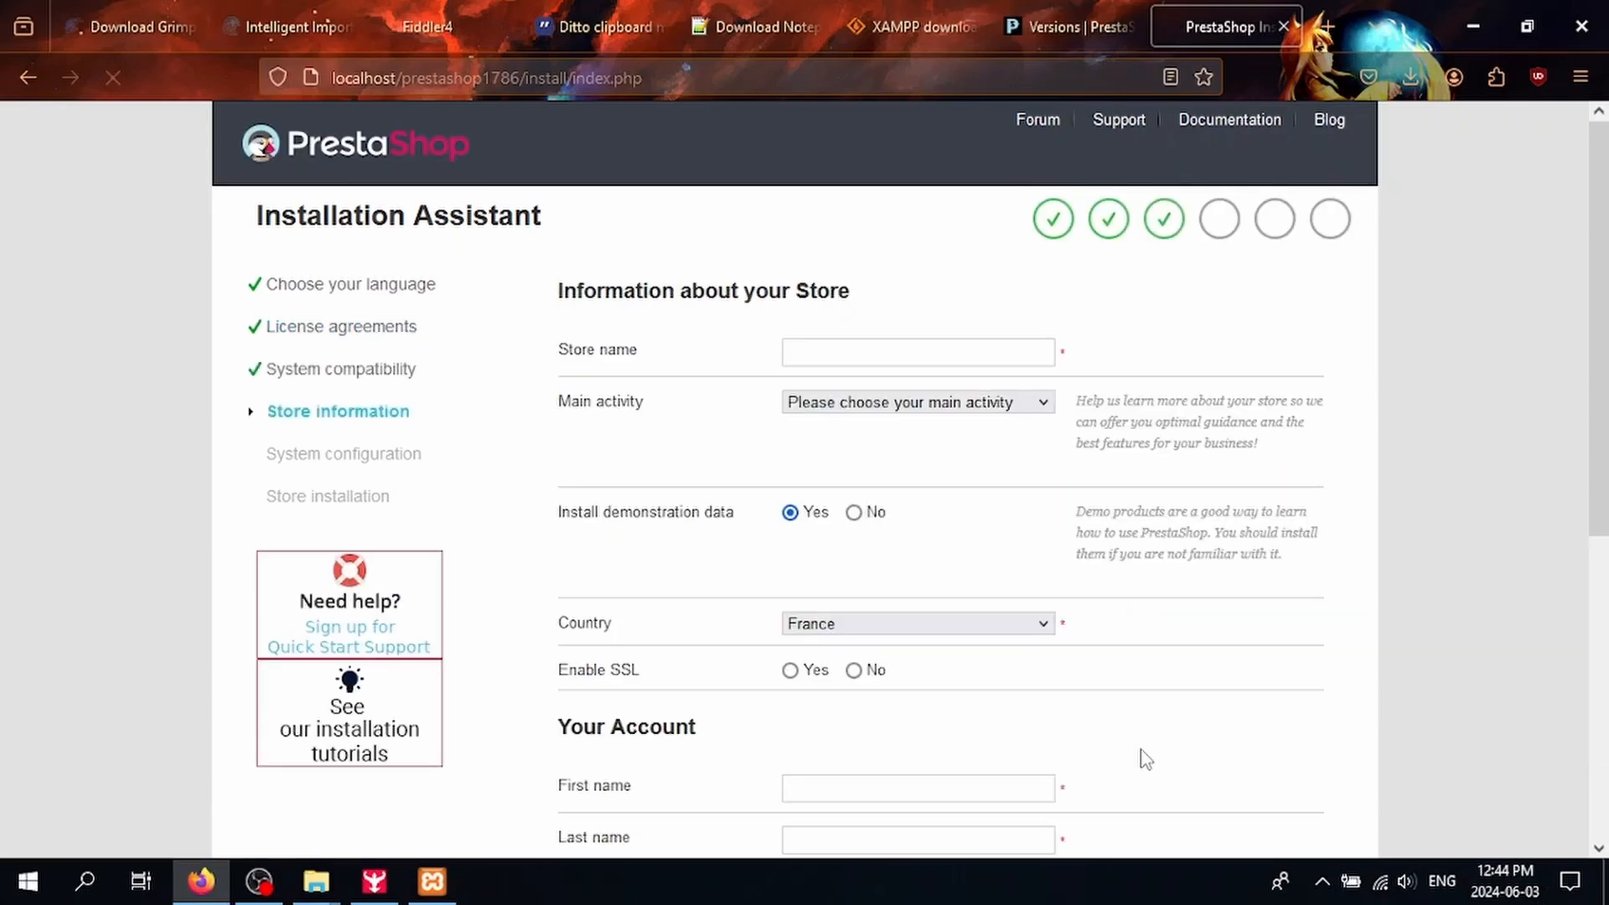
Step: Name the store Test Shop and enter the admin's first and last name
{"action": "left_click", "coordinate": [817, 352]}
{"action": "type", "text": "Test "}
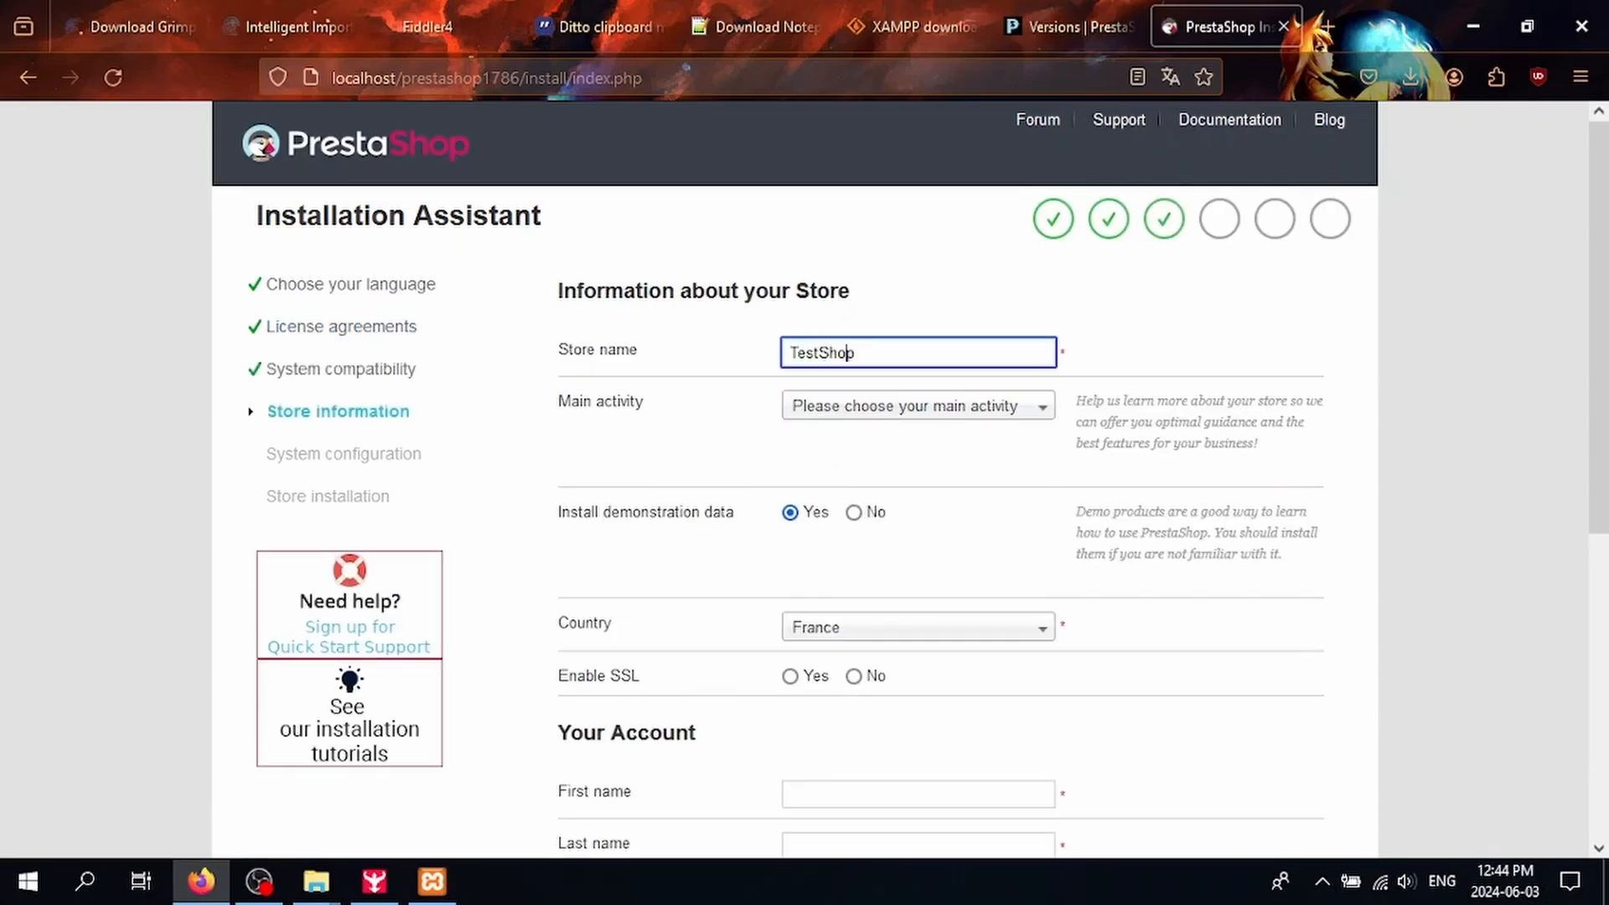
{"action": "type", "text": "Shop"}
{"action": "scroll", "coordinate": [839, 595], "scroll_direction": "down", "scroll_amount": 3}
{"action": "left_click", "coordinate": [880, 555]}
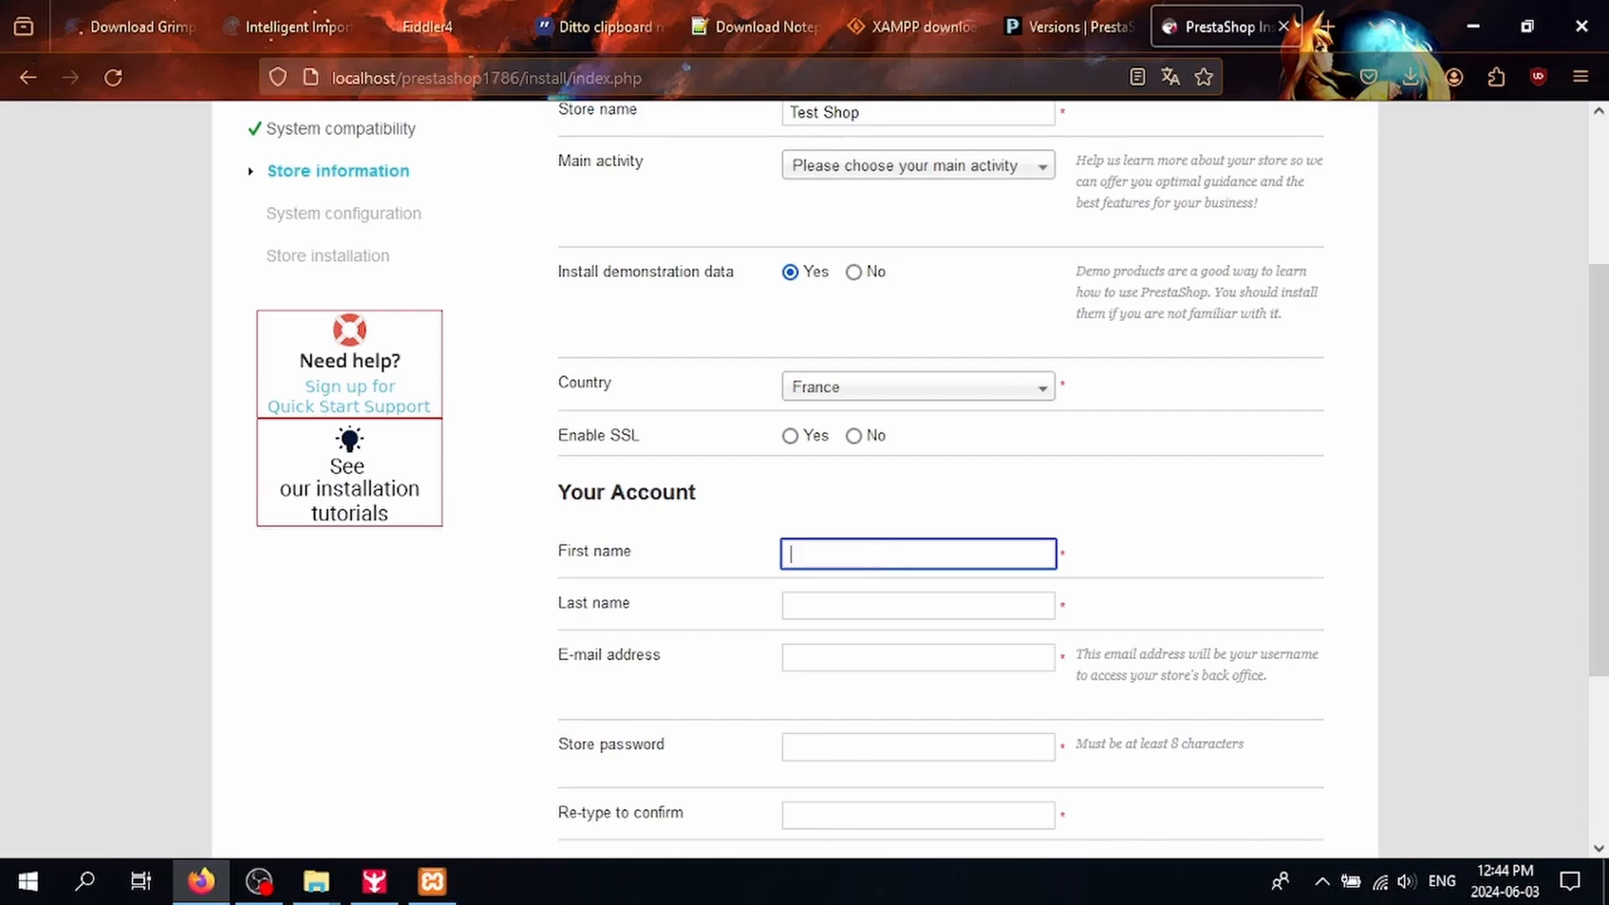
{"action": "type", "text": "Toto"}
{"action": "key", "text": "Tab"}
{"action": "type", "text": "Smith"}
Step: Fill in the admin e-mail, set and confirm the account password, and submit
{"action": "key", "text": "Tab"}
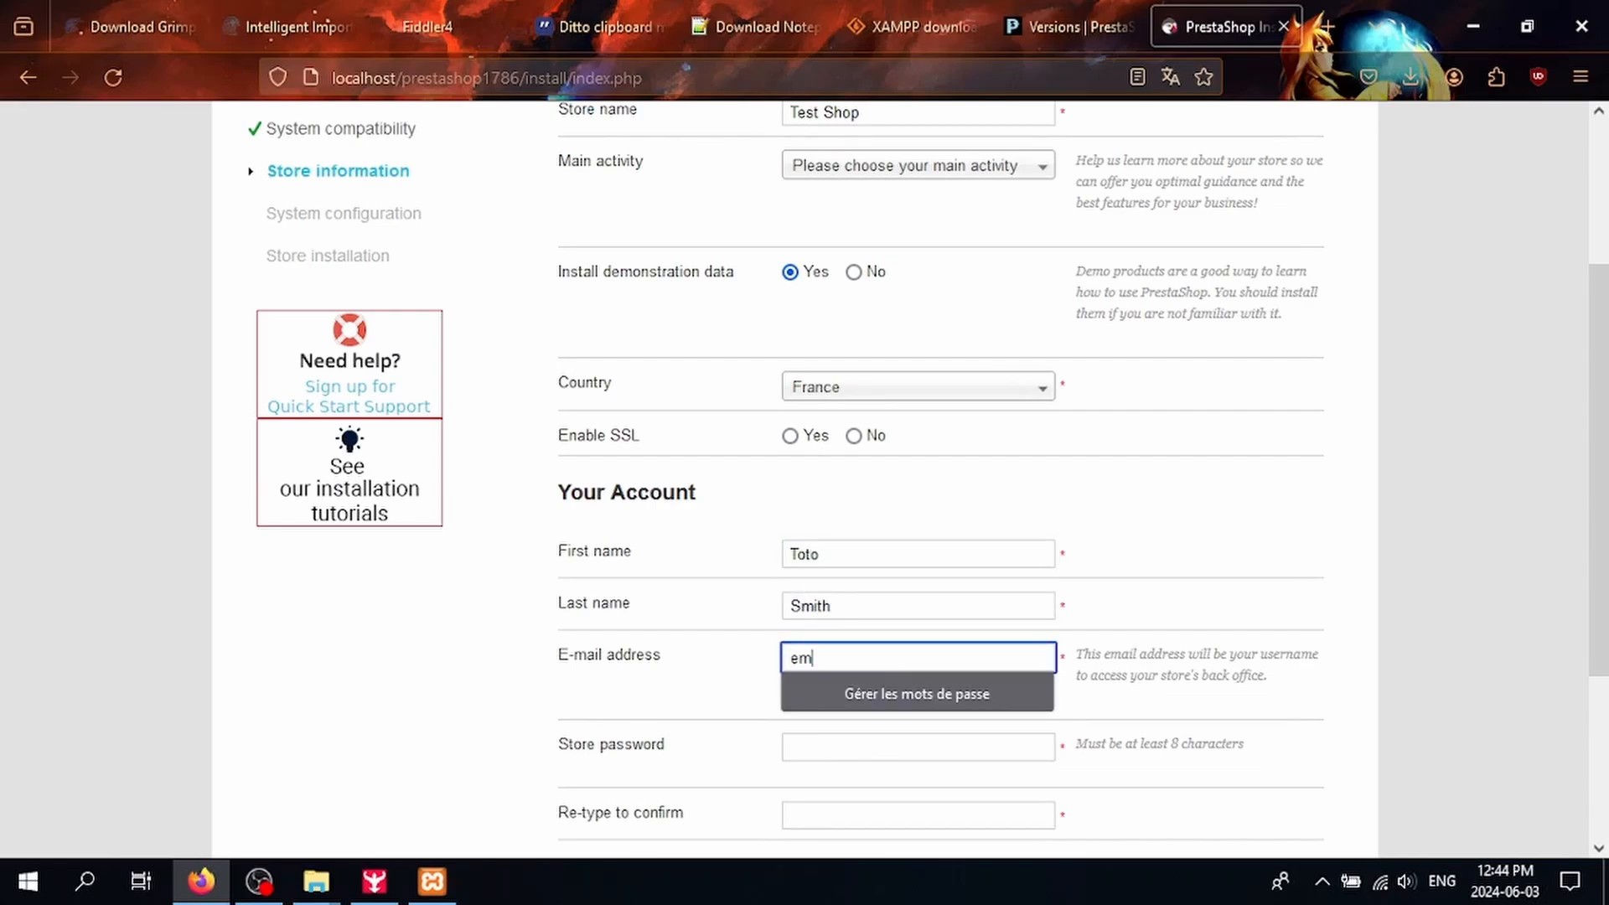
{"action": "key", "text": "Tab"}
{"action": "scroll", "coordinate": [596, 617], "scroll_direction": "down", "scroll_amount": 3}
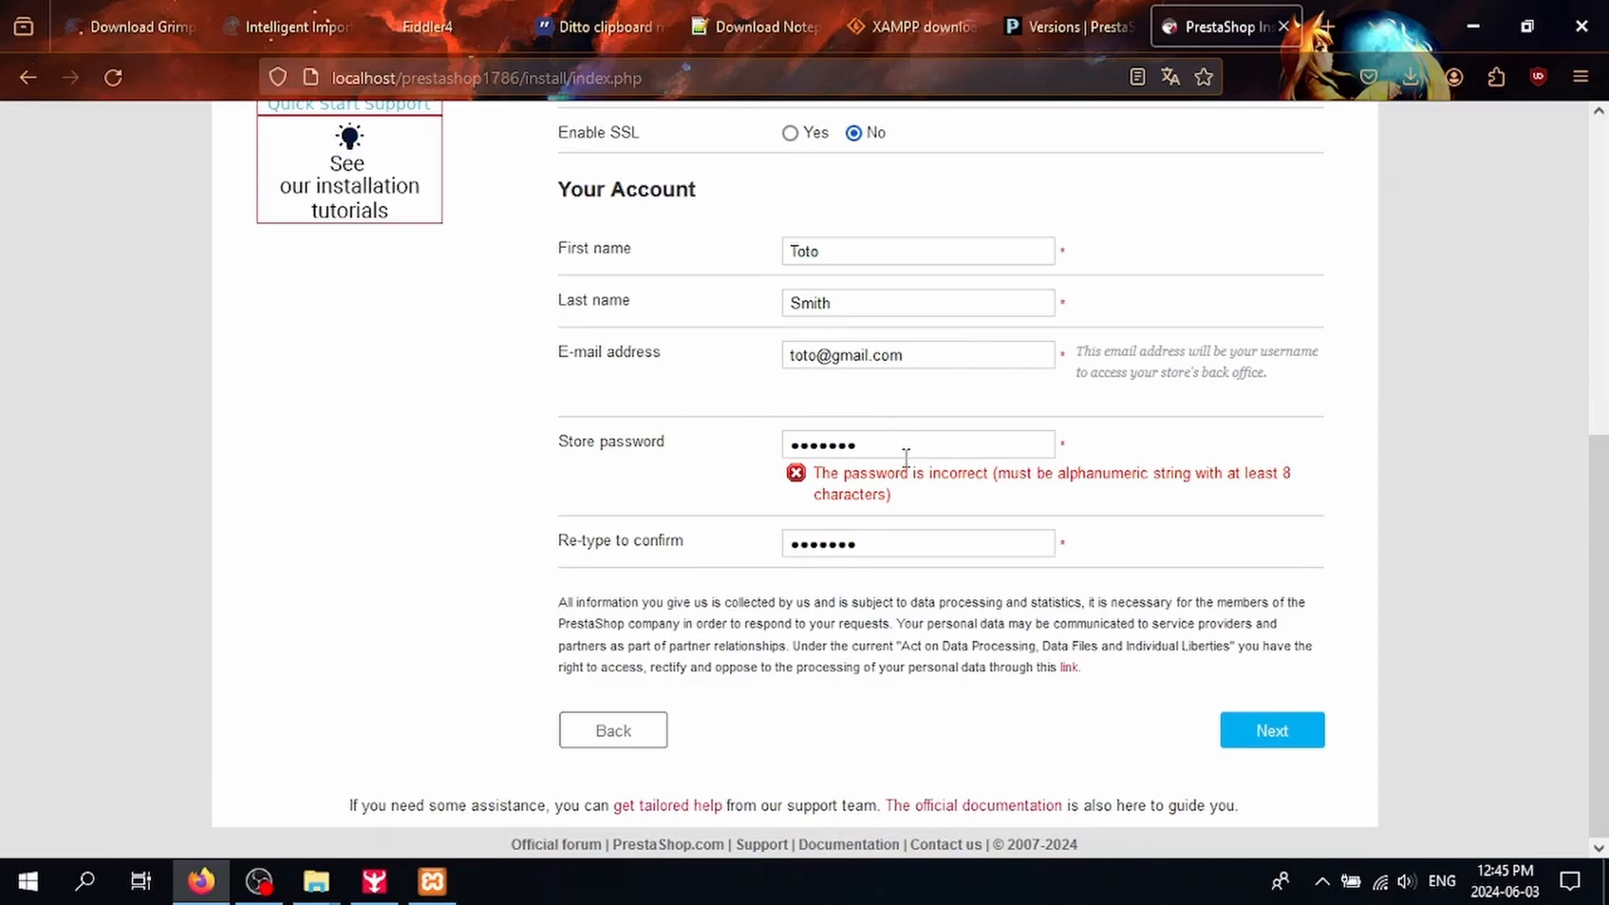
{"action": "left_click_drag", "start_coordinate": [905, 452], "coordinate": [585, 436]}
{"action": "type", "text": "a"}
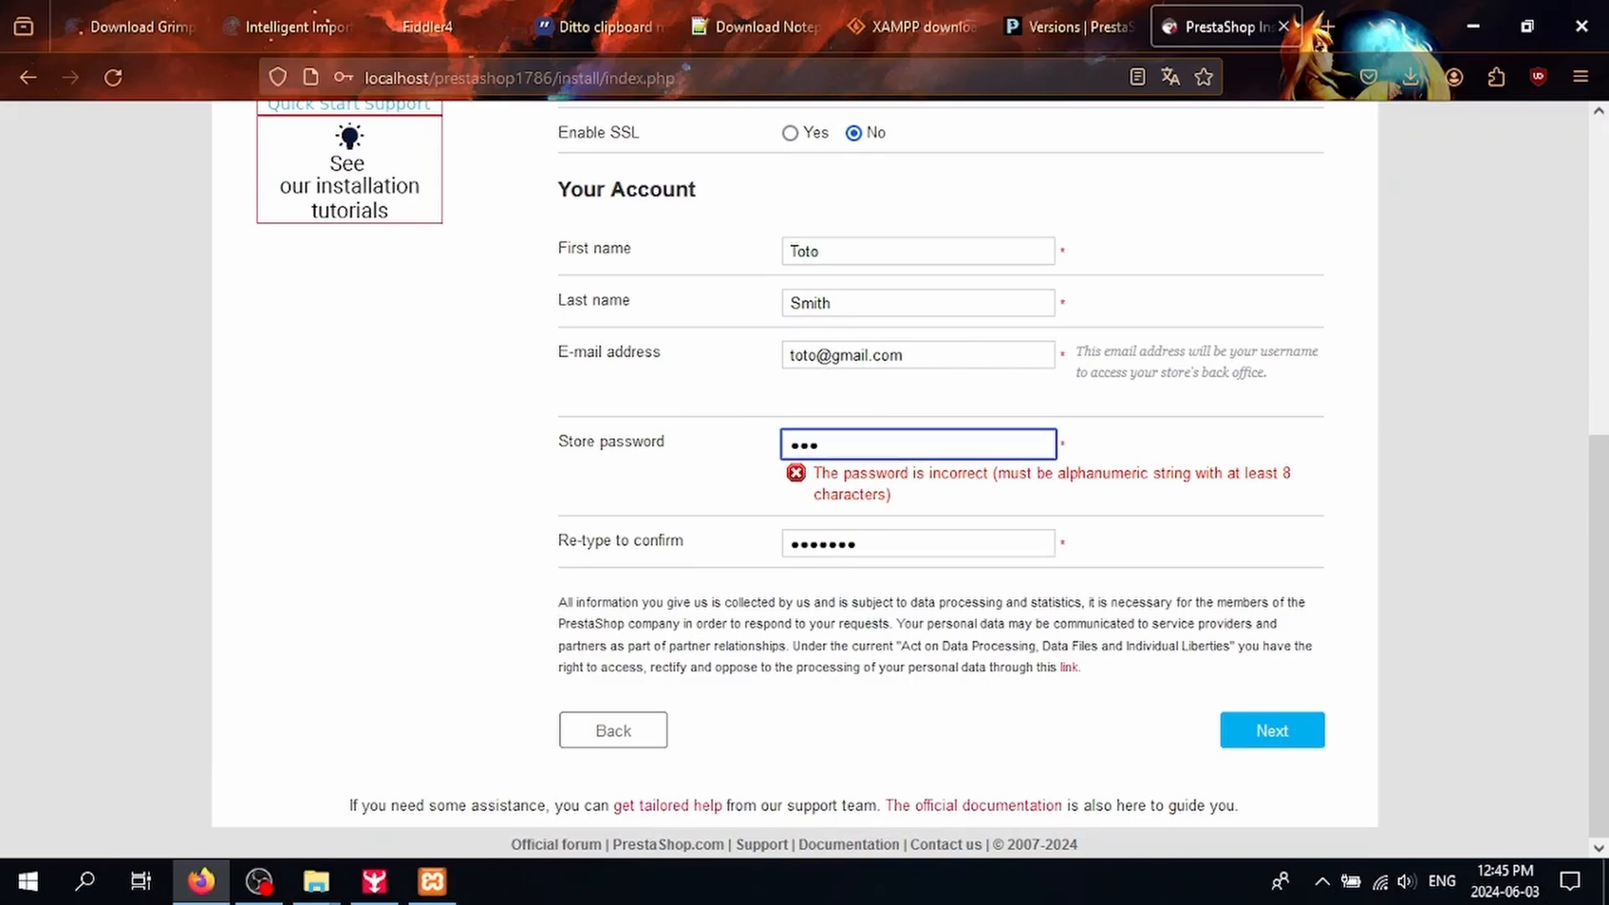
{"action": "key", "text": "Tab"}
{"action": "type", "text": "a"}
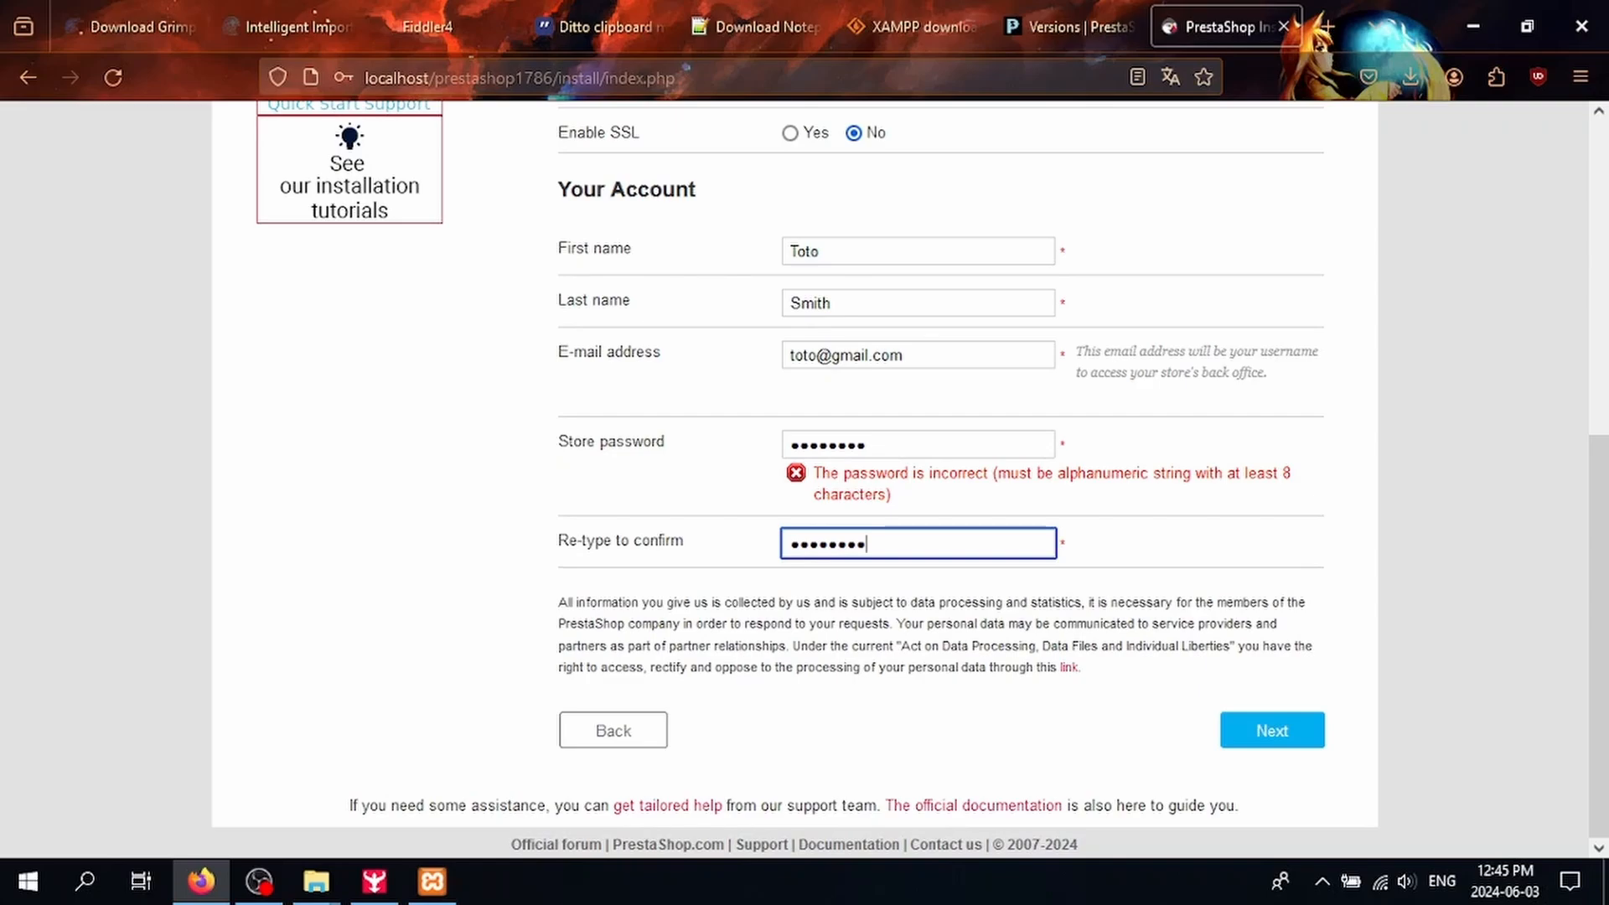
{"action": "key", "text": "Return"}
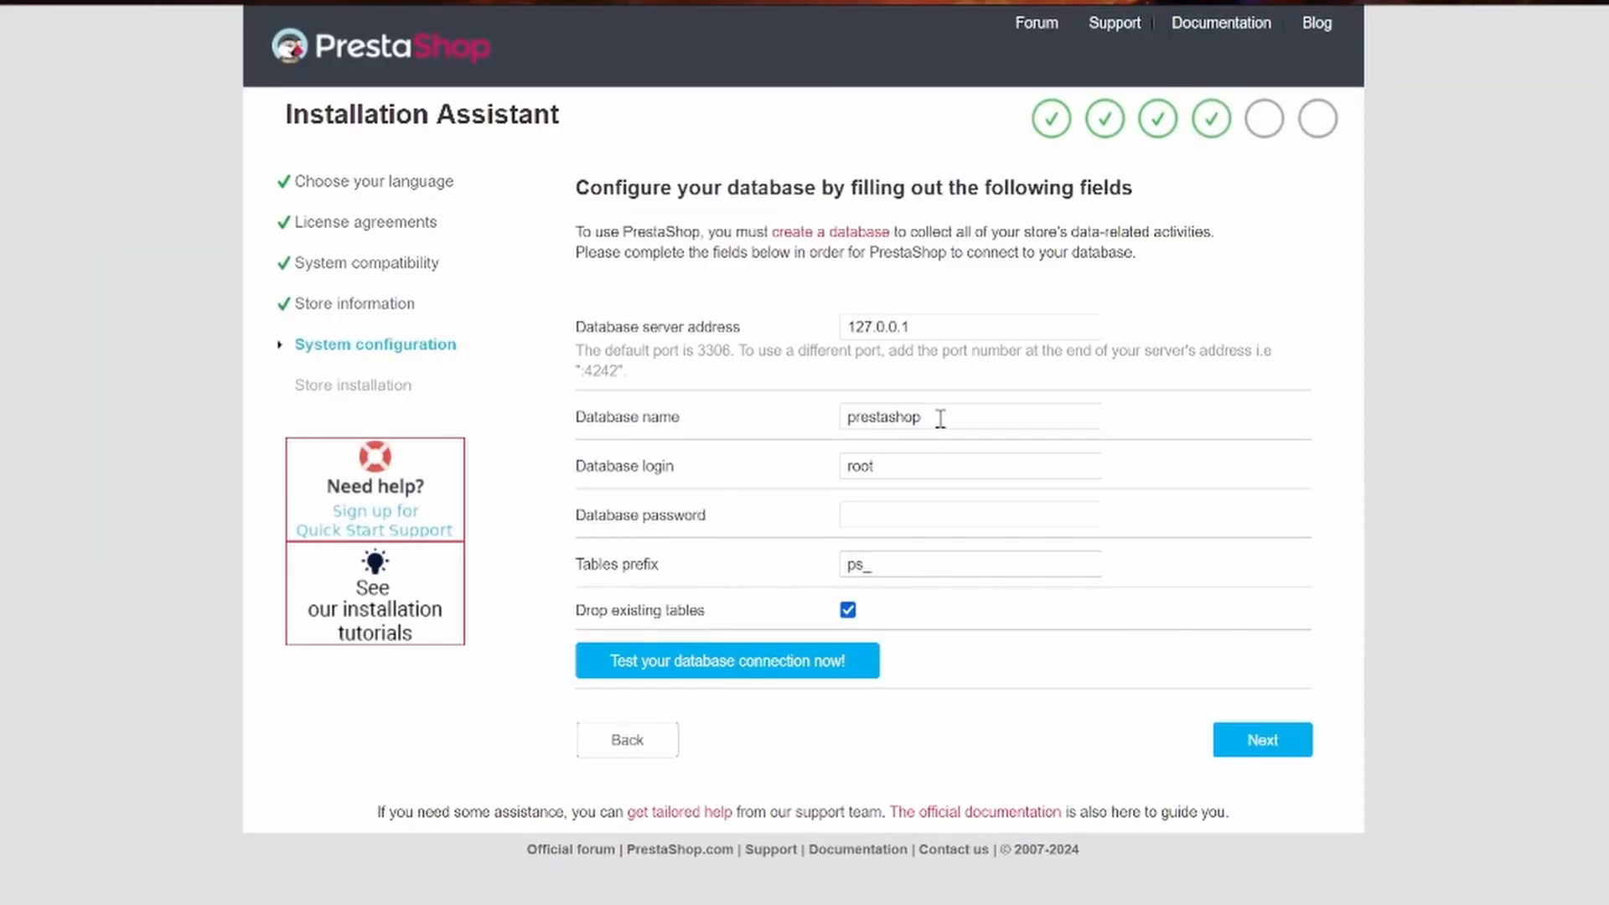
Step: Name the database prestashop1786, create it automatically, verify the connection and start installing the store
{"action": "left_click", "coordinate": [941, 418]}
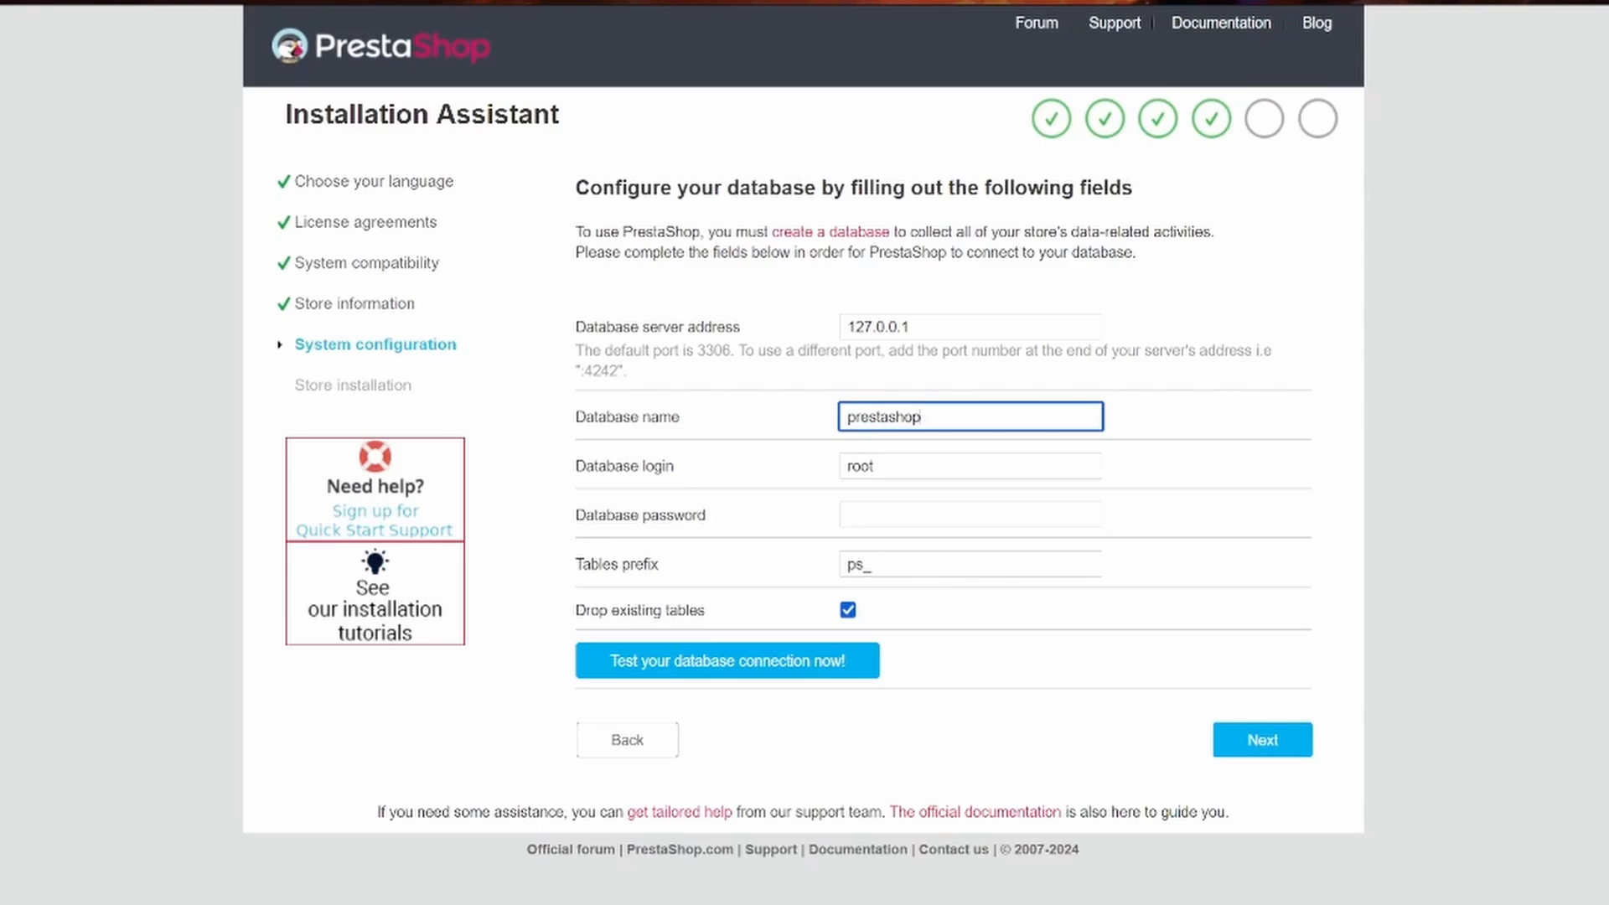
{"action": "type", "text": "1786"}
{"action": "left_click", "coordinate": [768, 675]}
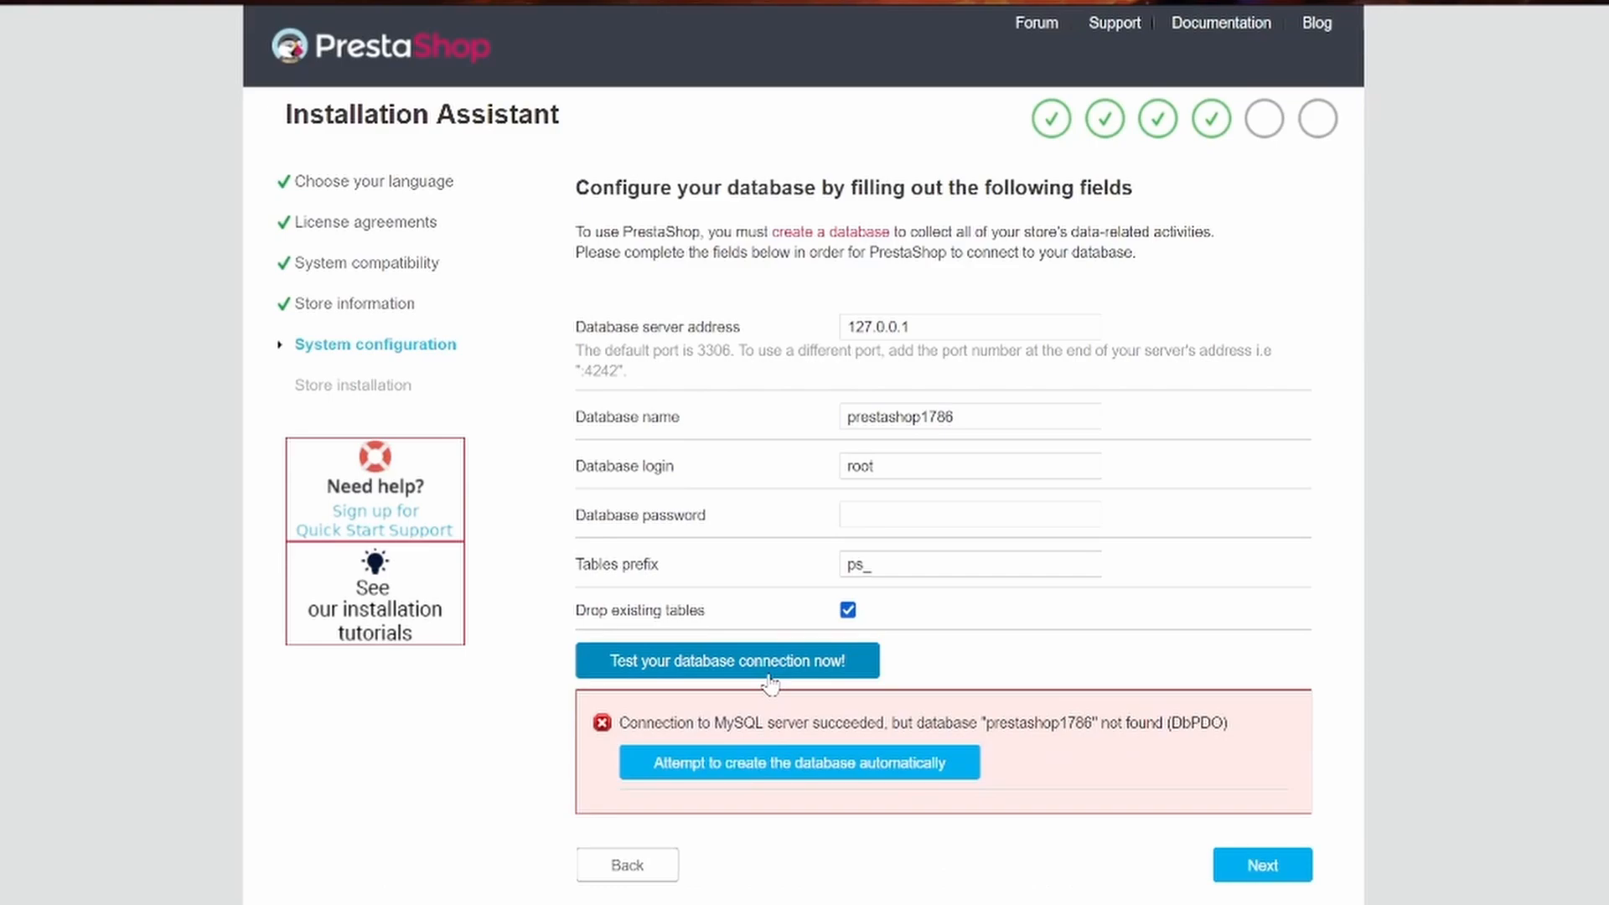
{"action": "left_click", "coordinate": [795, 768]}
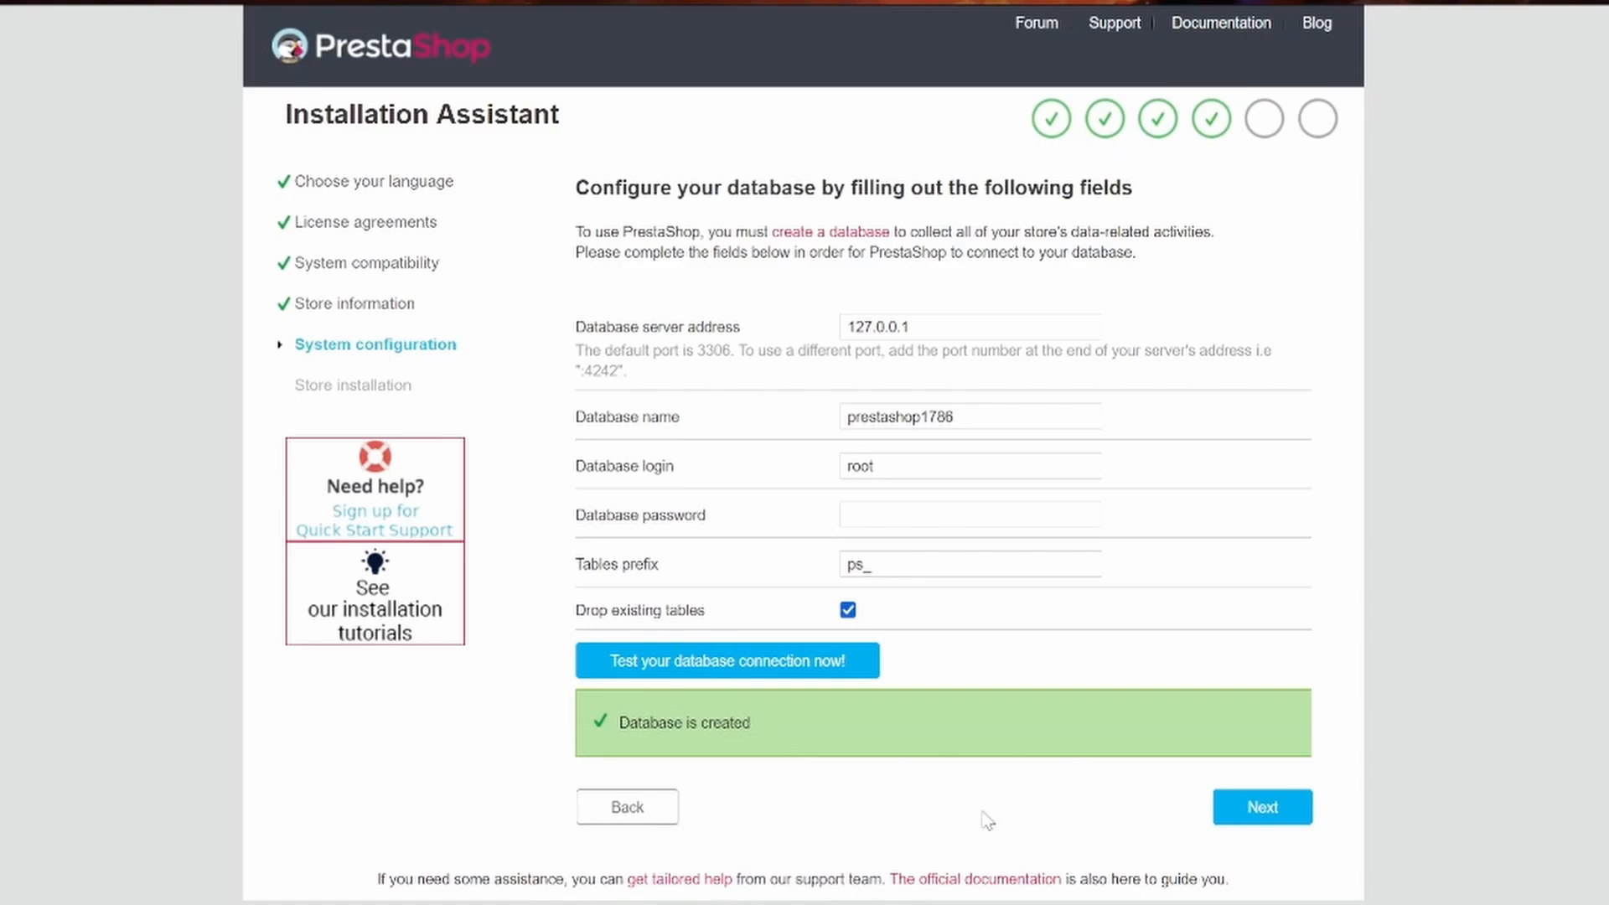
{"action": "left_click", "coordinate": [810, 660]}
{"action": "left_click", "coordinate": [1275, 826]}
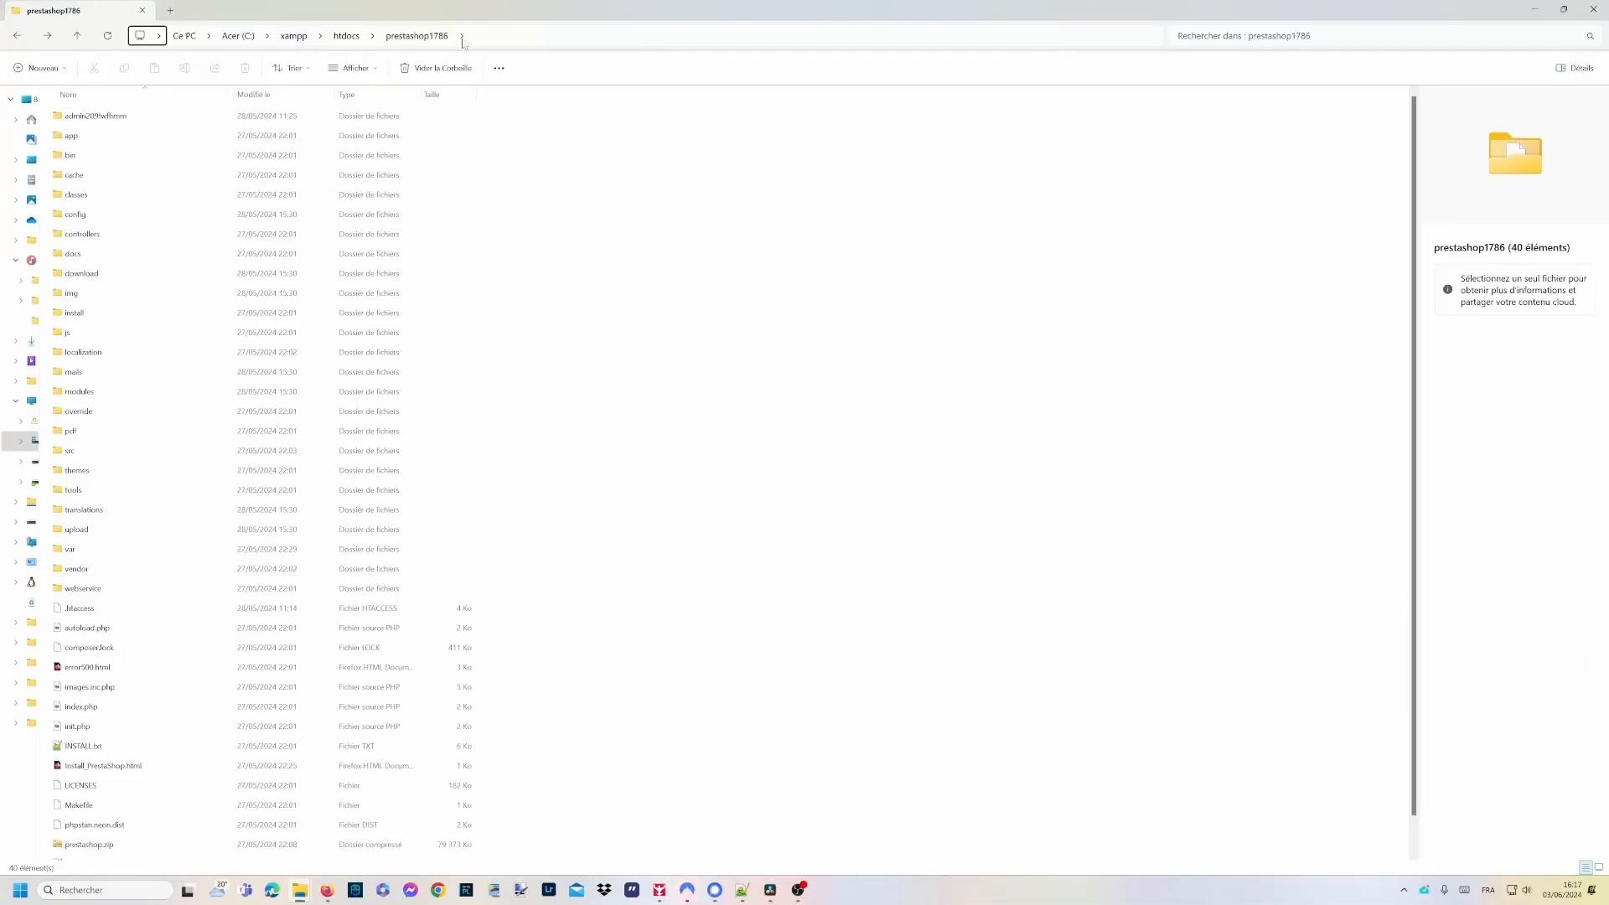
Step: Delete the install folder inside htdocs\prestashop1786
{"action": "left_click", "coordinate": [344, 41]}
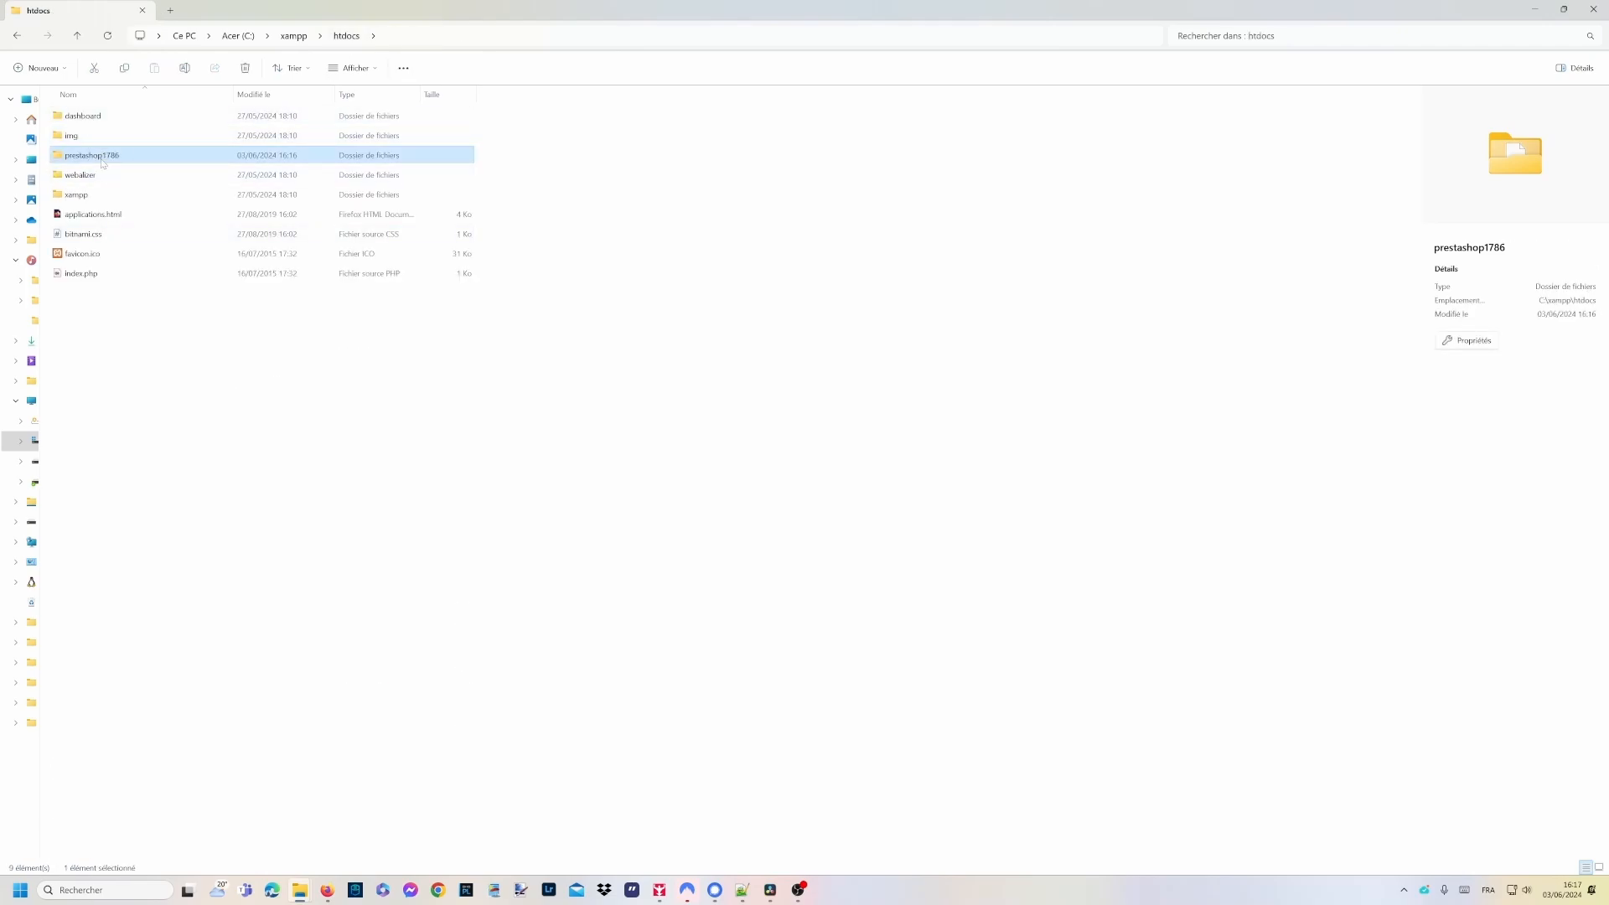
{"action": "double_click", "coordinate": [101, 159]}
{"action": "left_click", "coordinate": [79, 315]}
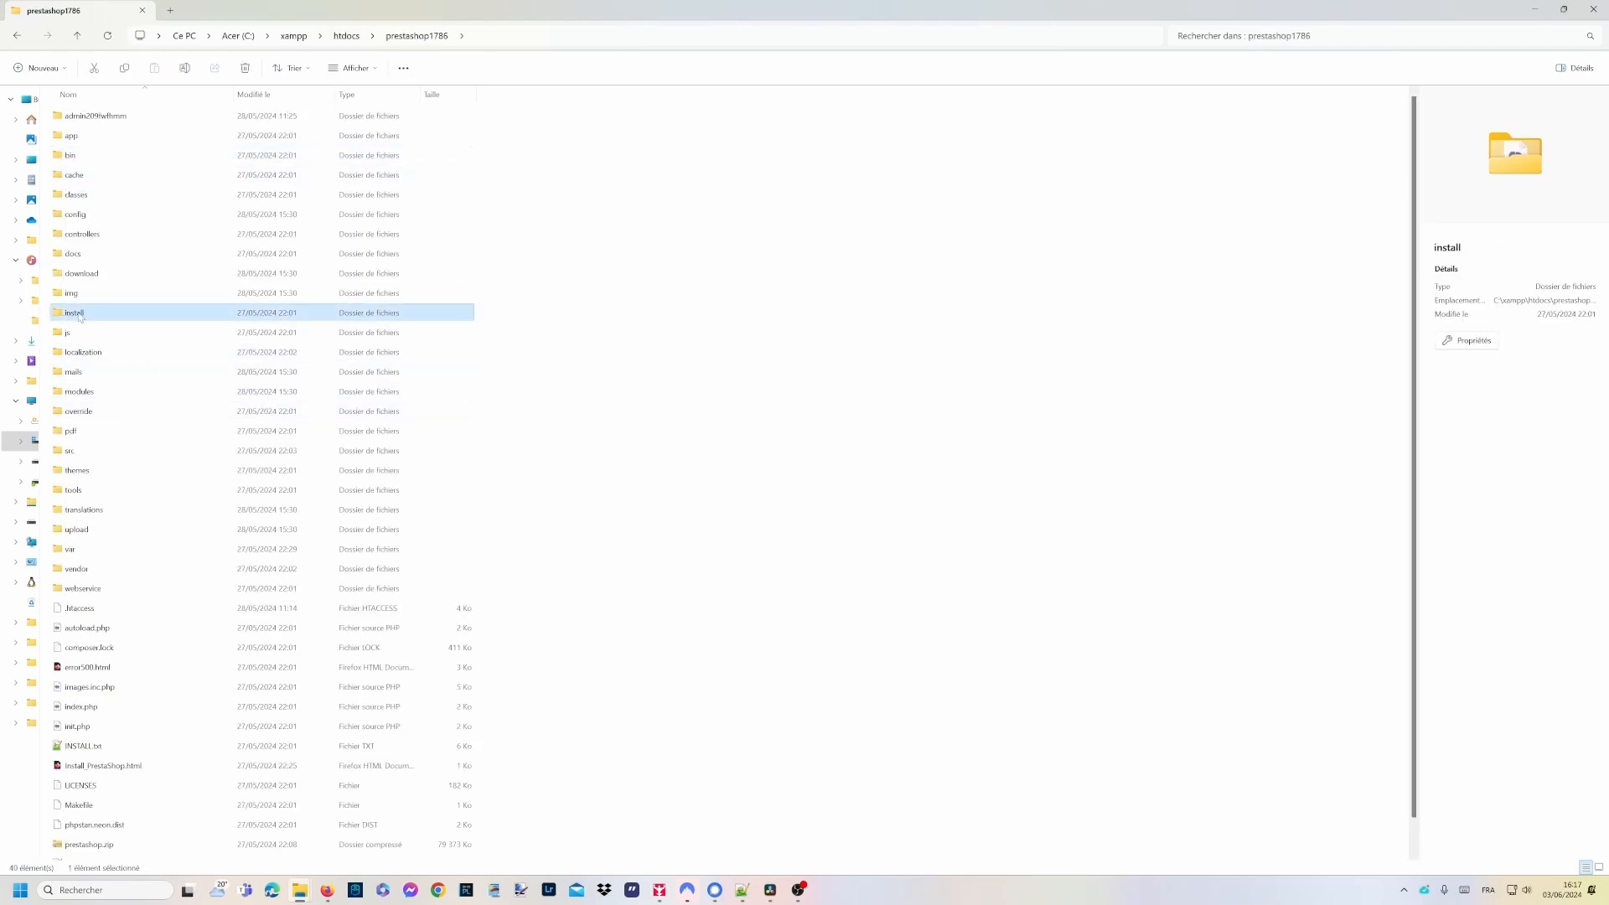
{"action": "right_click", "coordinate": [80, 316]}
{"action": "left_click", "coordinate": [169, 327]}
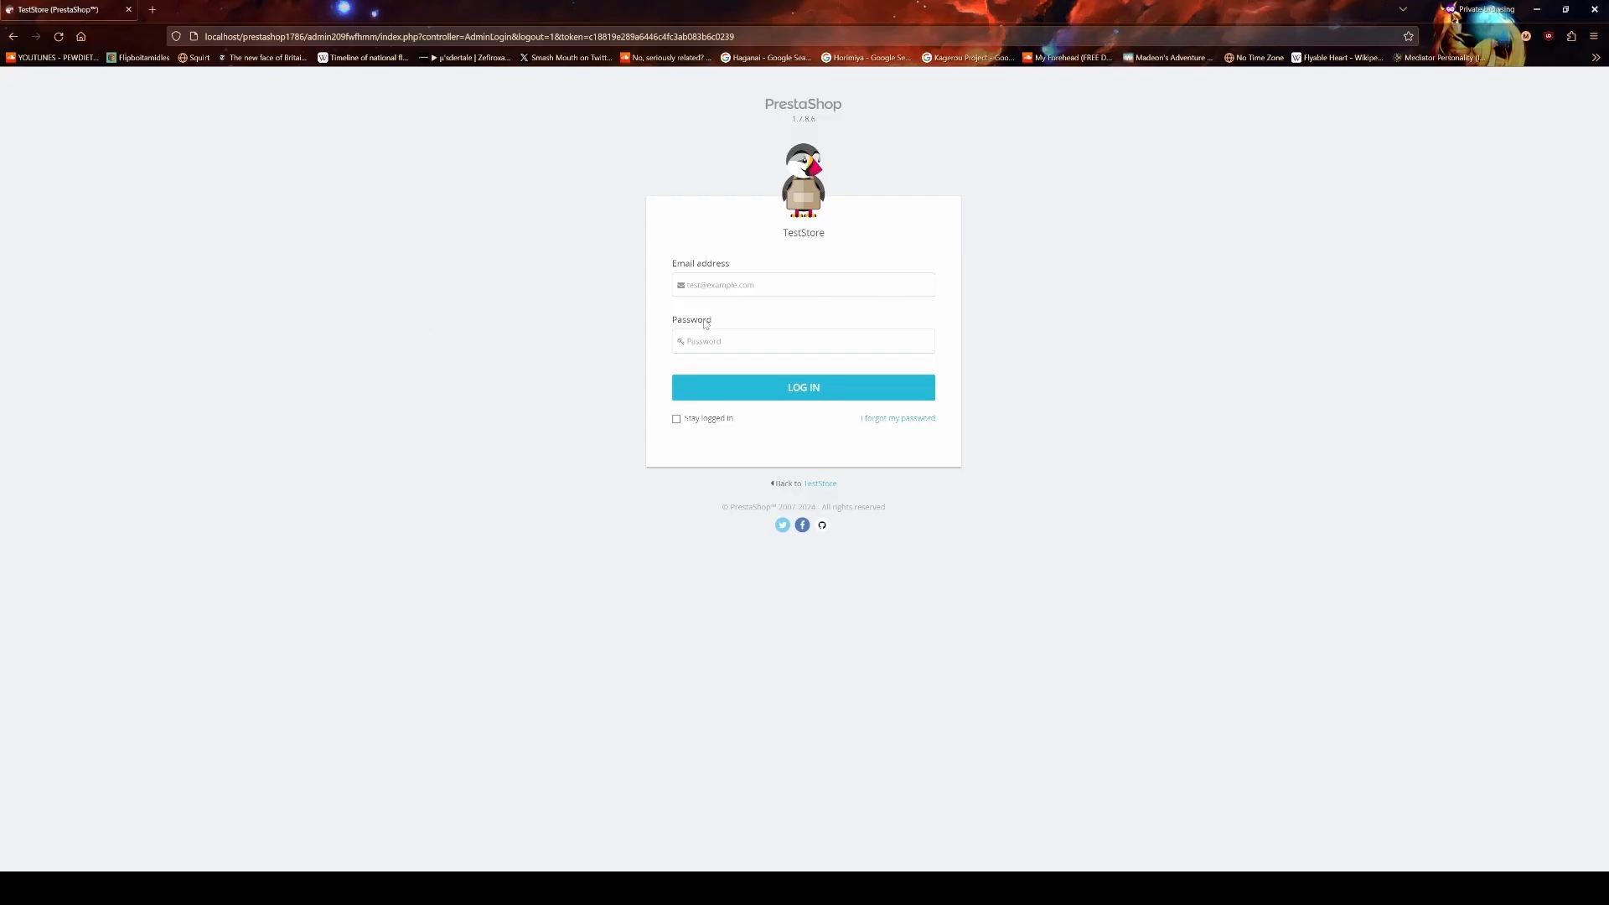
Step: Log in to the TestStore back office with the admin credentials and go to Modules > Module Catalog
{"action": "type", "text": "tot••"}
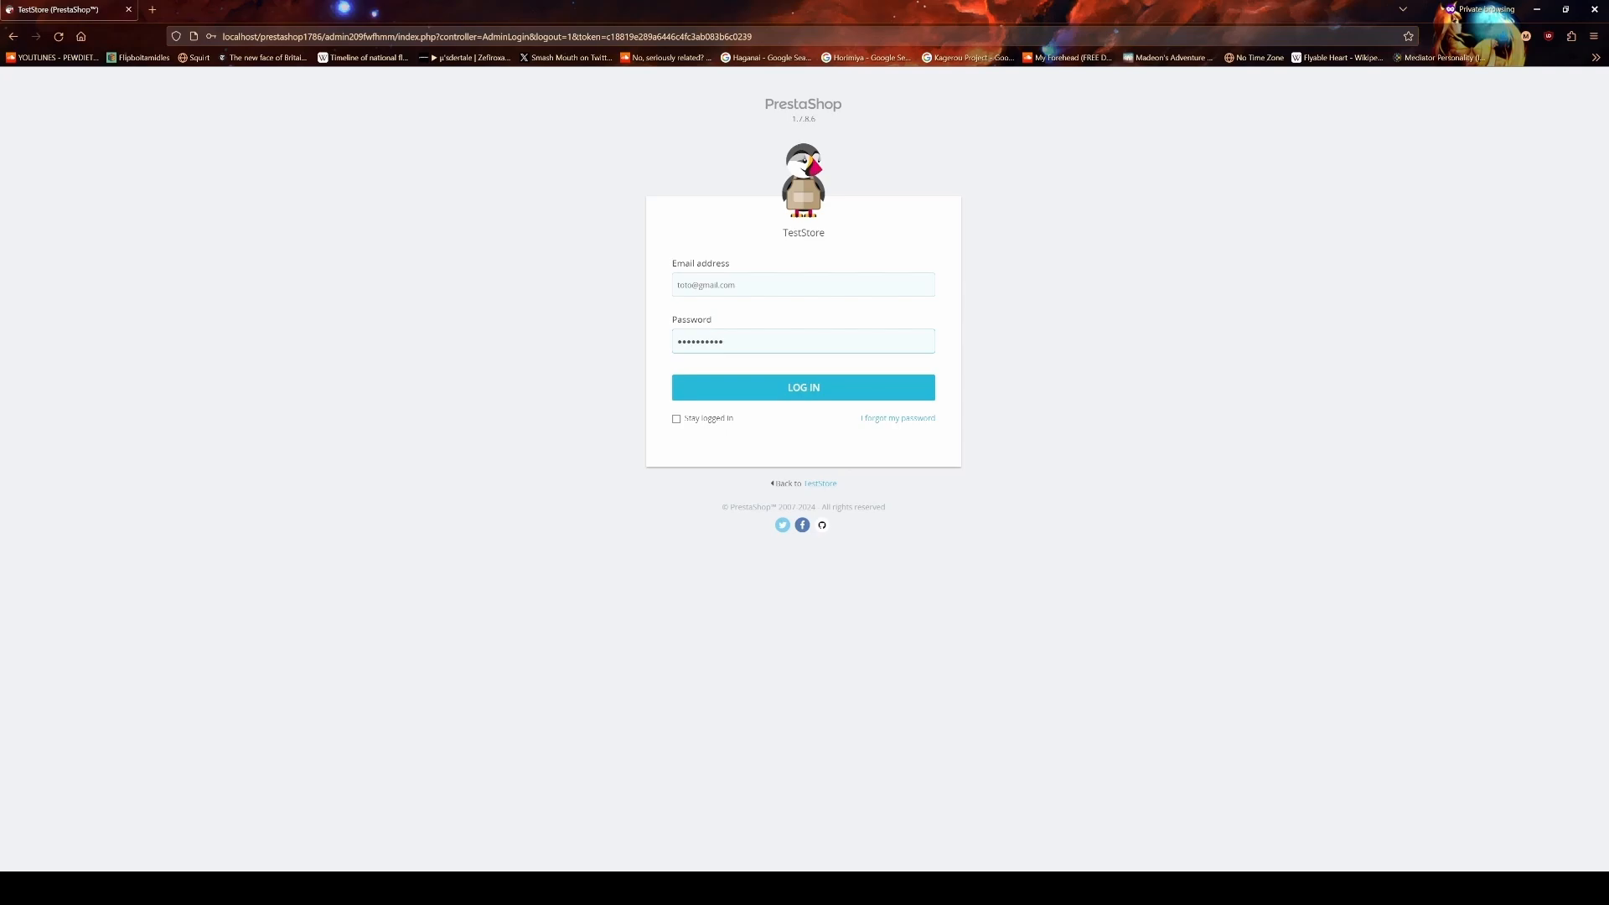
{"action": "left_click", "coordinate": [791, 387]}
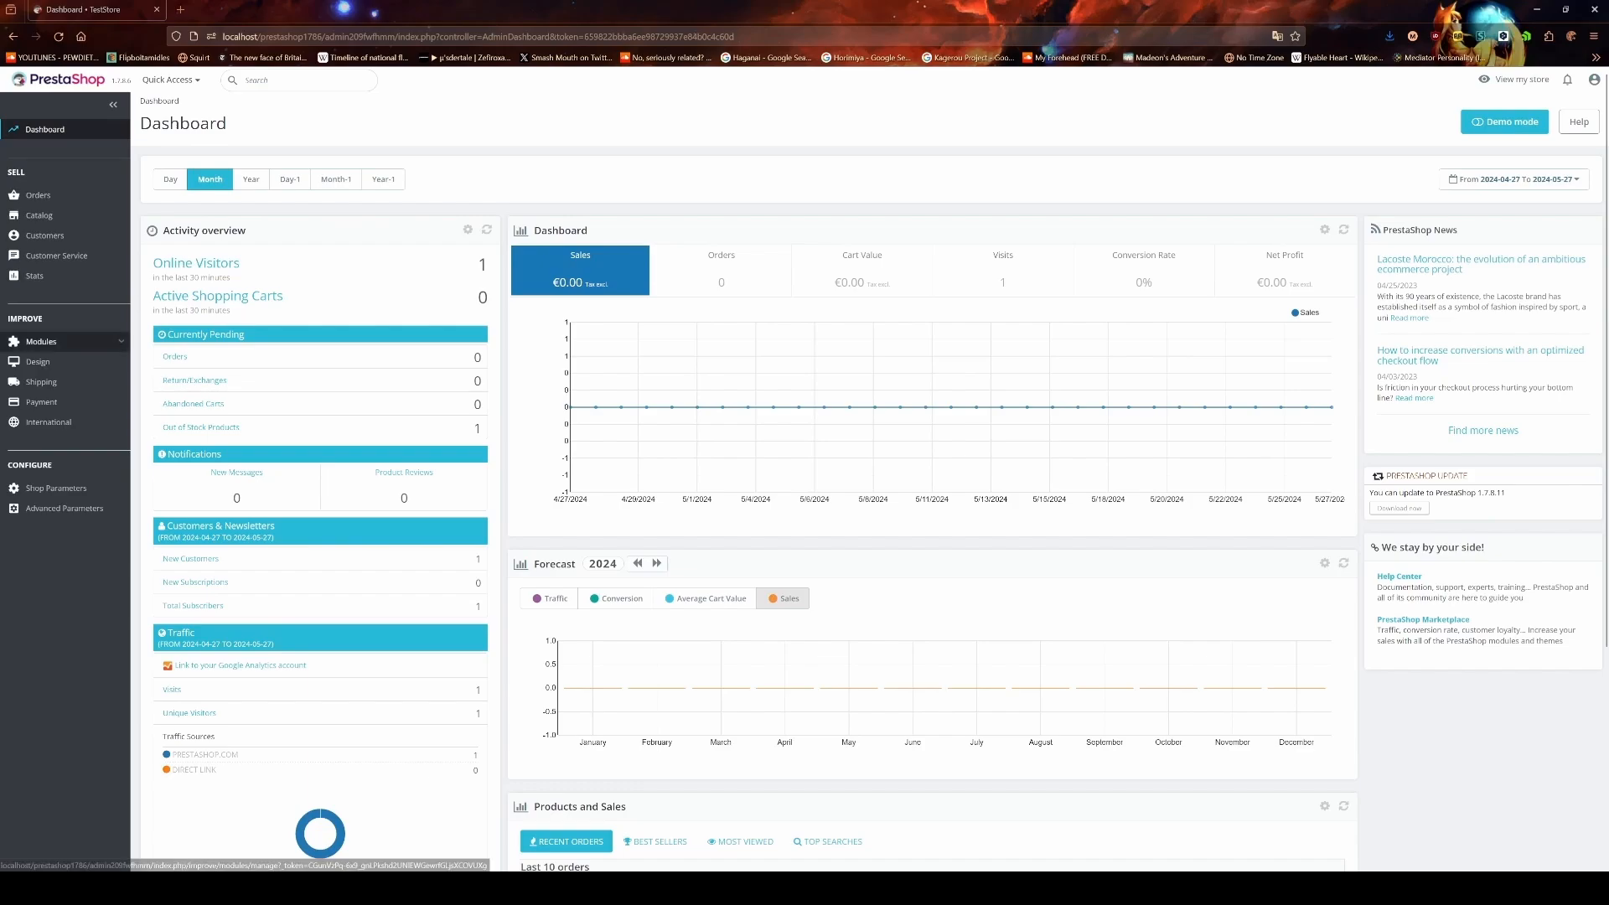
{"action": "mouse_move", "coordinate": [55, 342]}
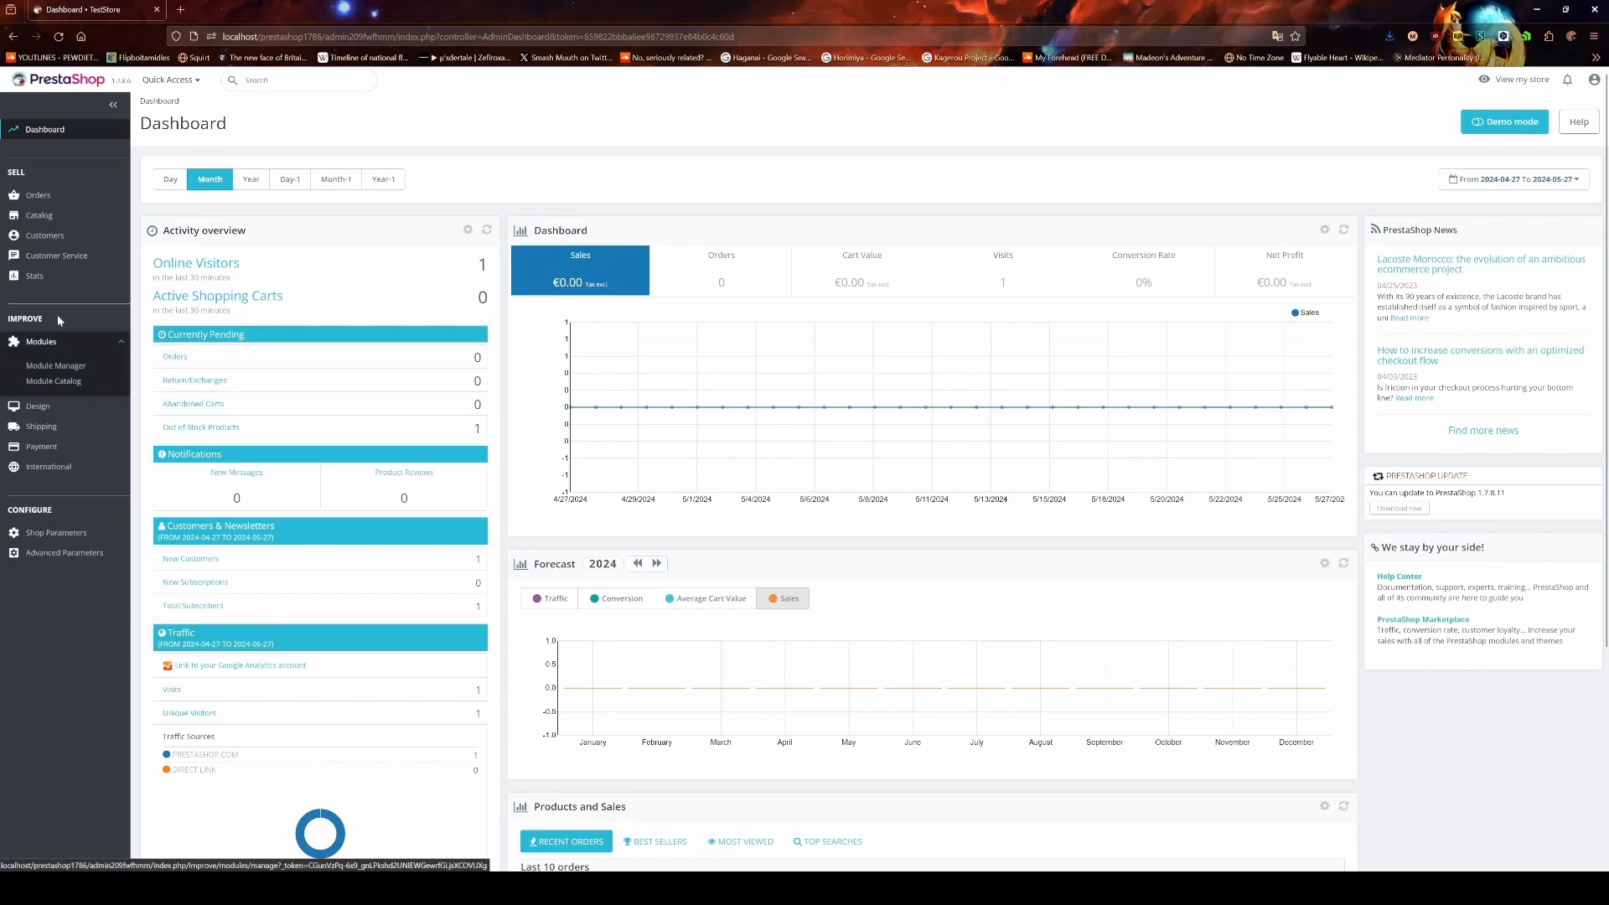
{"action": "left_click", "coordinate": [69, 382]}
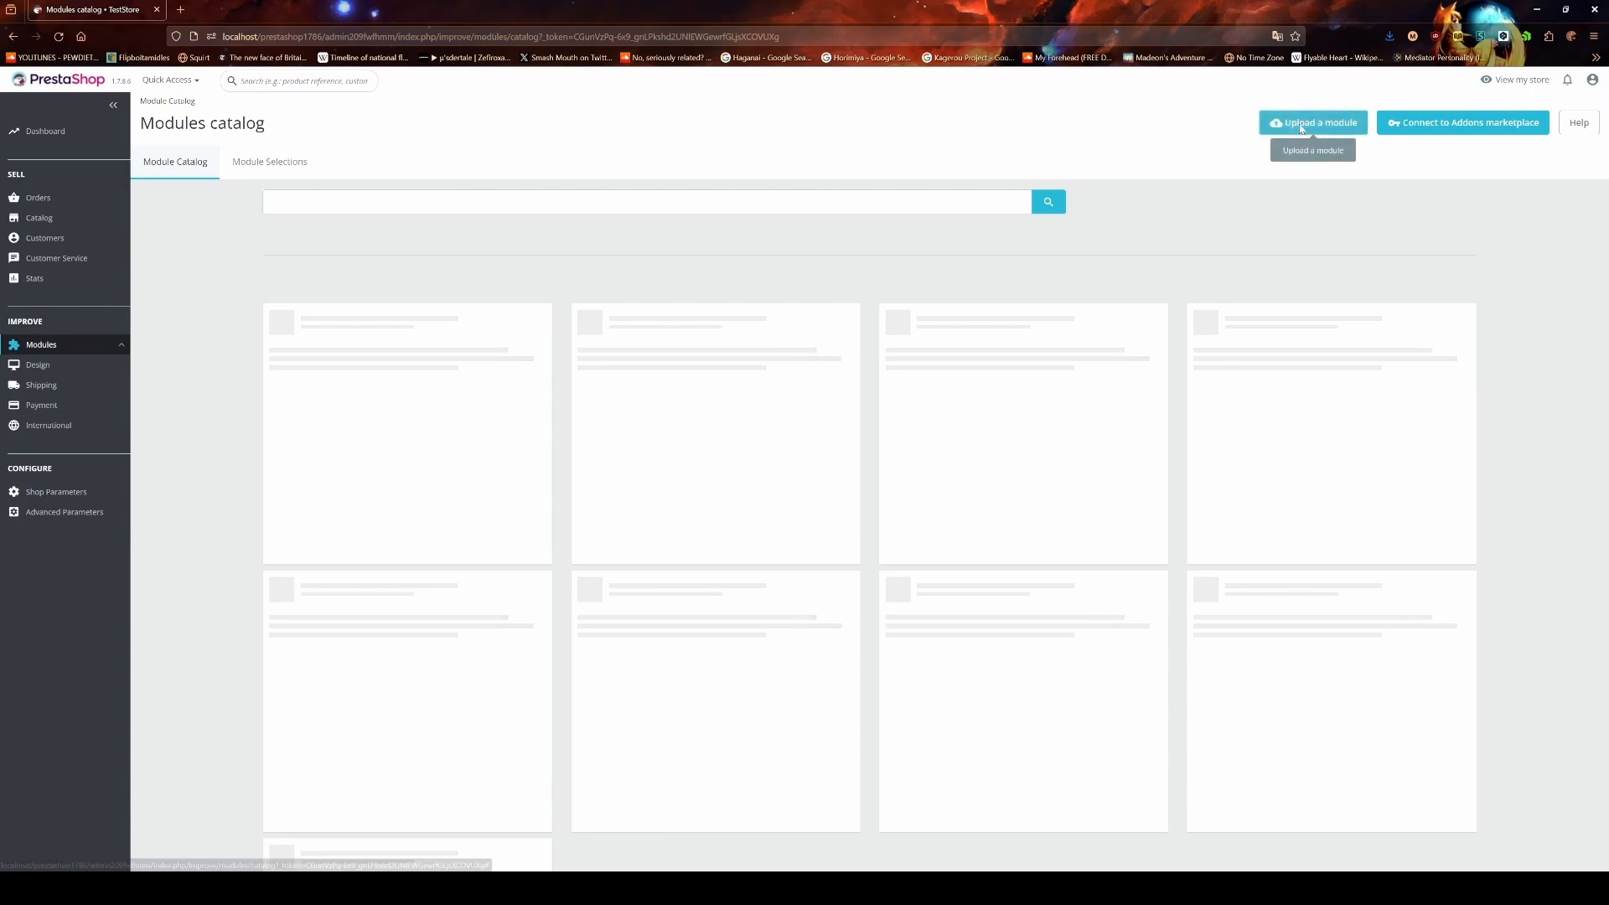
Step: Upload and configure the Grimport module, then download the 'Interface this site on Grimport Developer' file
{"action": "left_click", "coordinate": [1300, 124]}
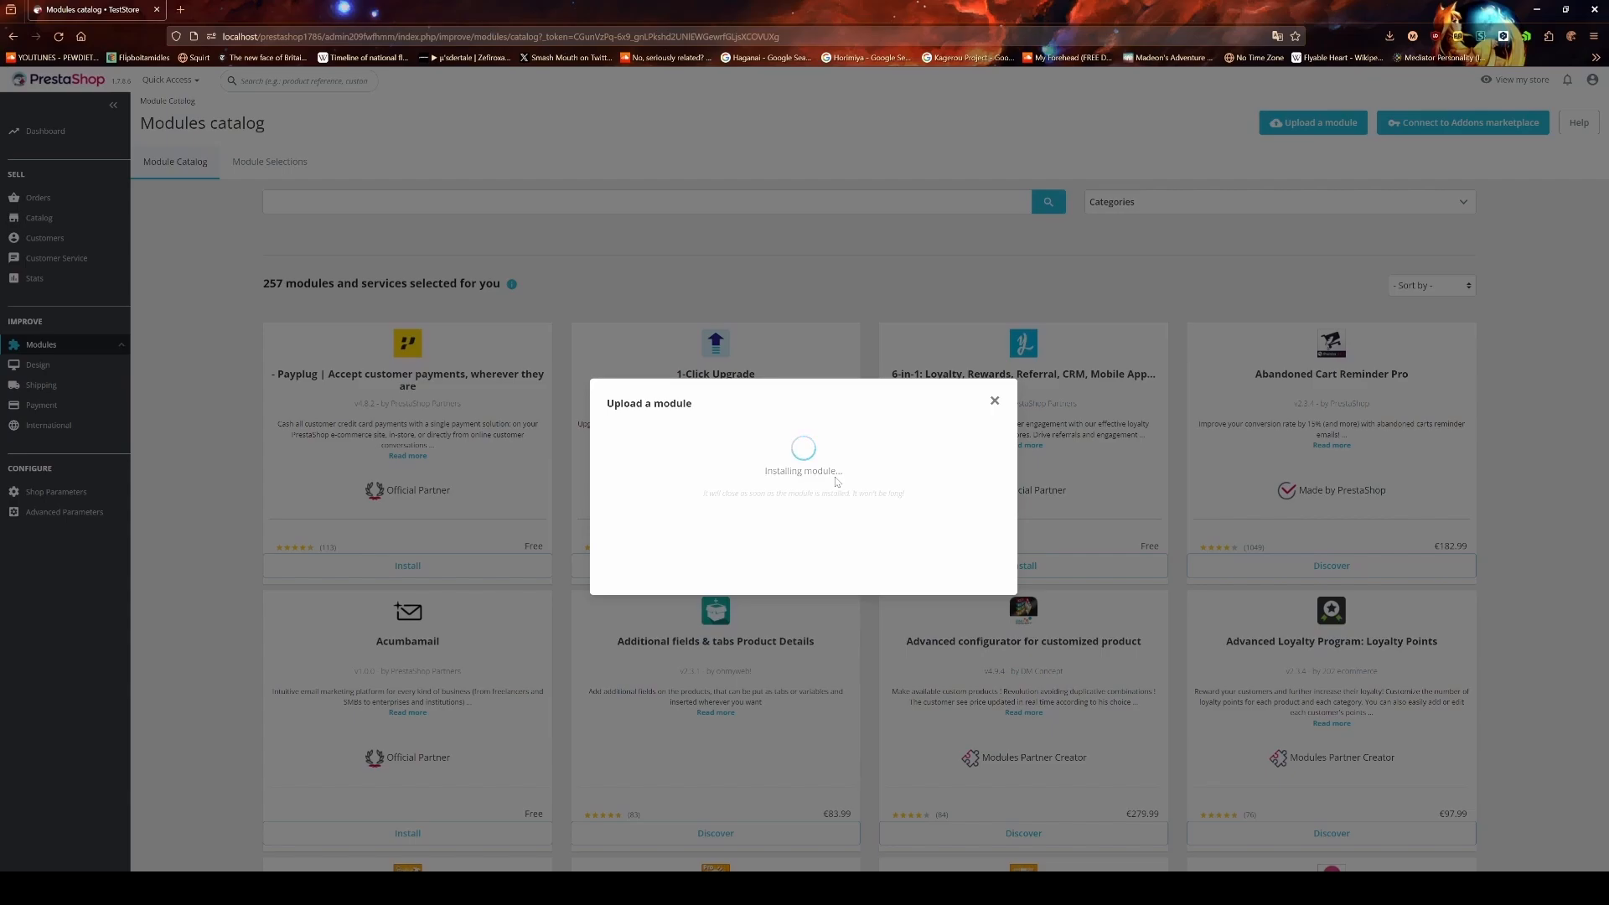
{"action": "left_click", "coordinate": [803, 501]}
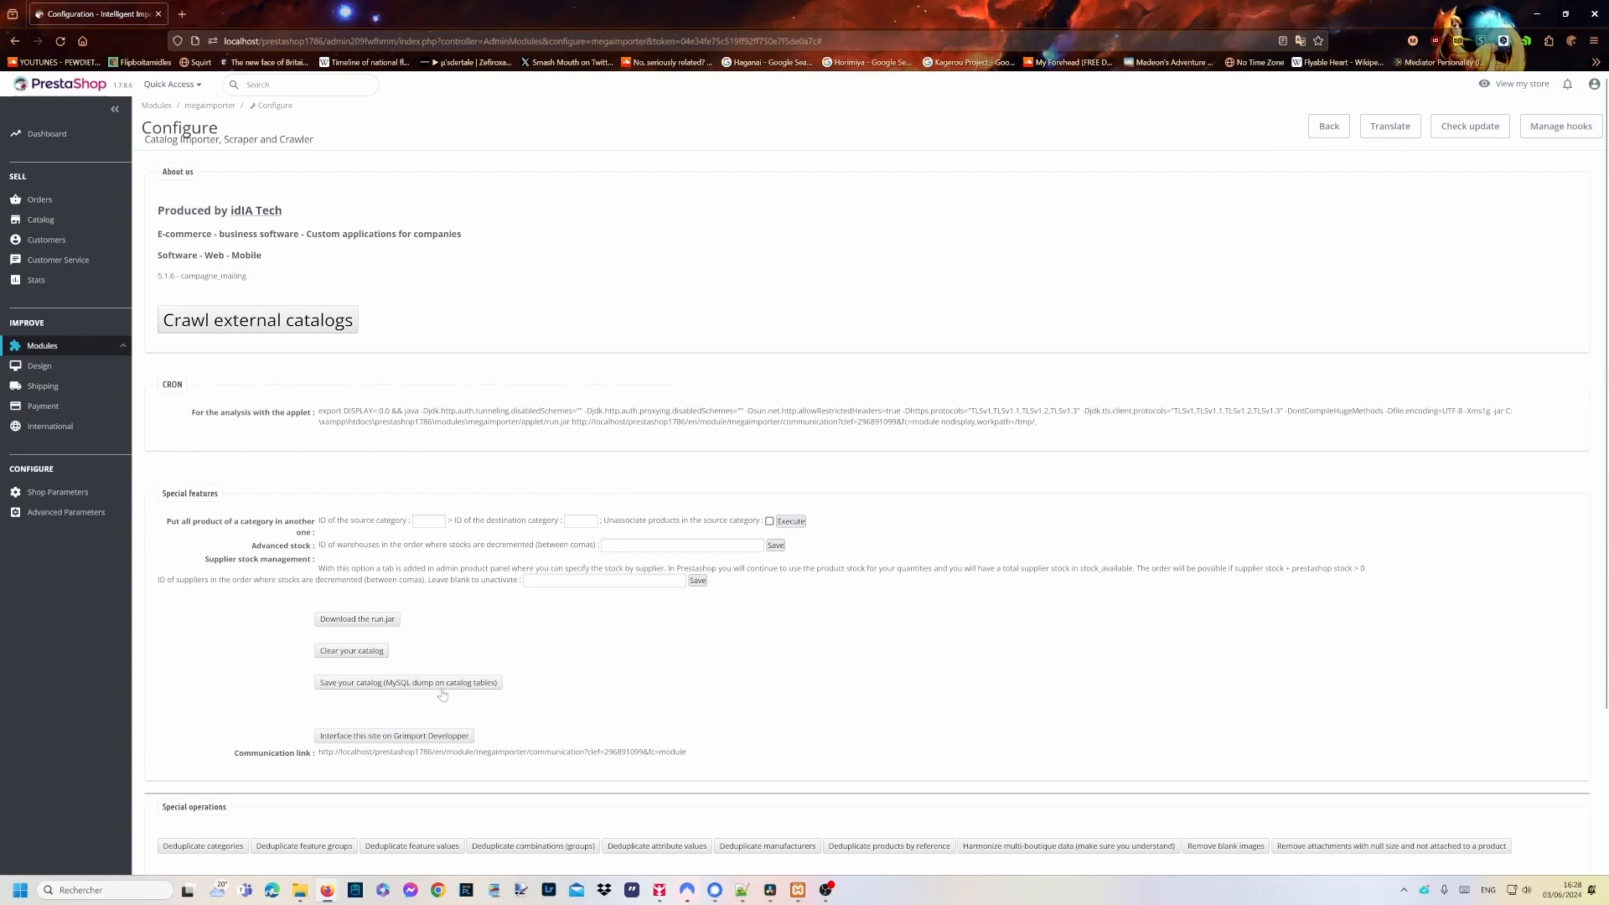
{"action": "left_click", "coordinate": [426, 737]}
{"action": "scroll", "coordinate": [667, 574], "scroll_direction": "down", "scroll_amount": 3}
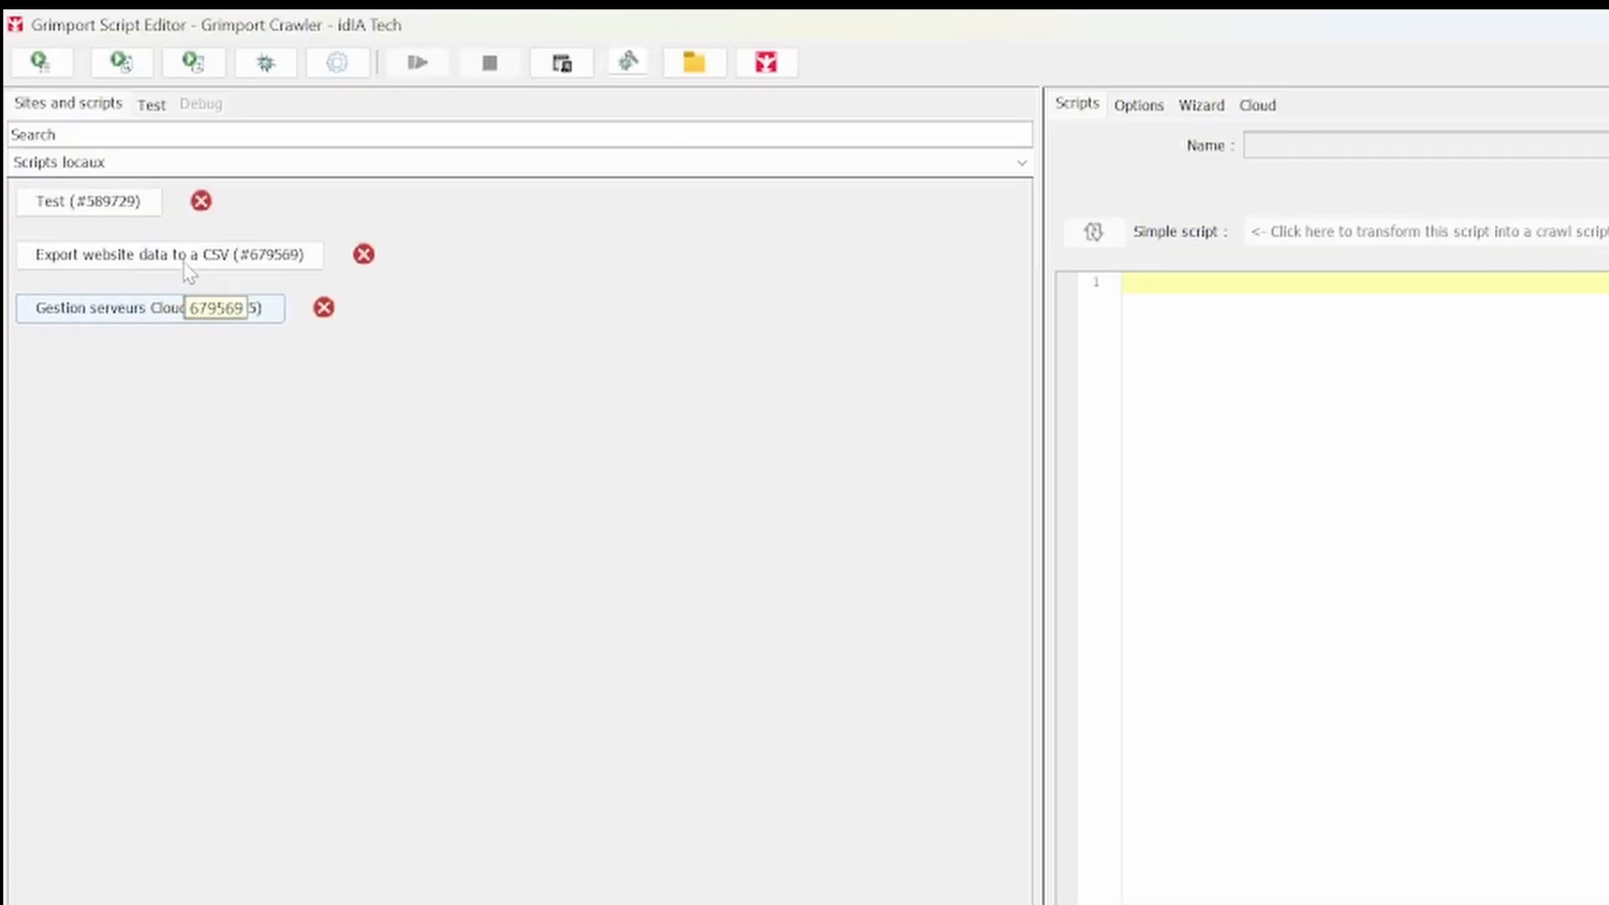
Step: Switch Grimport Crawler to the TestStore site and copy its communication link
{"action": "left_click", "coordinate": [106, 72]}
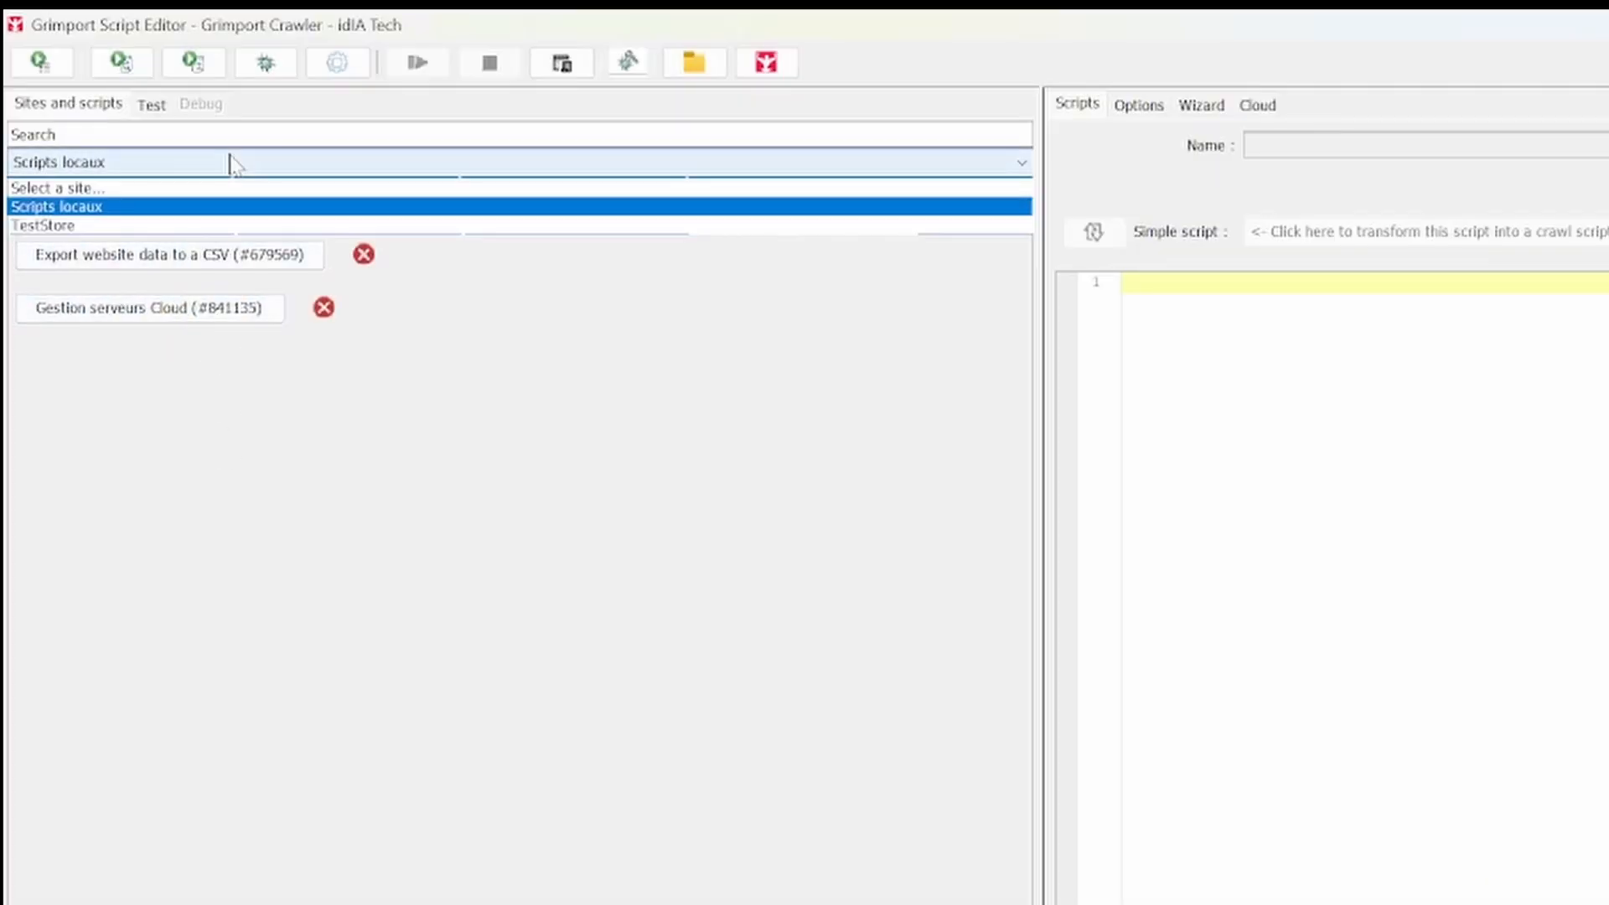
{"action": "left_click", "coordinate": [170, 224]}
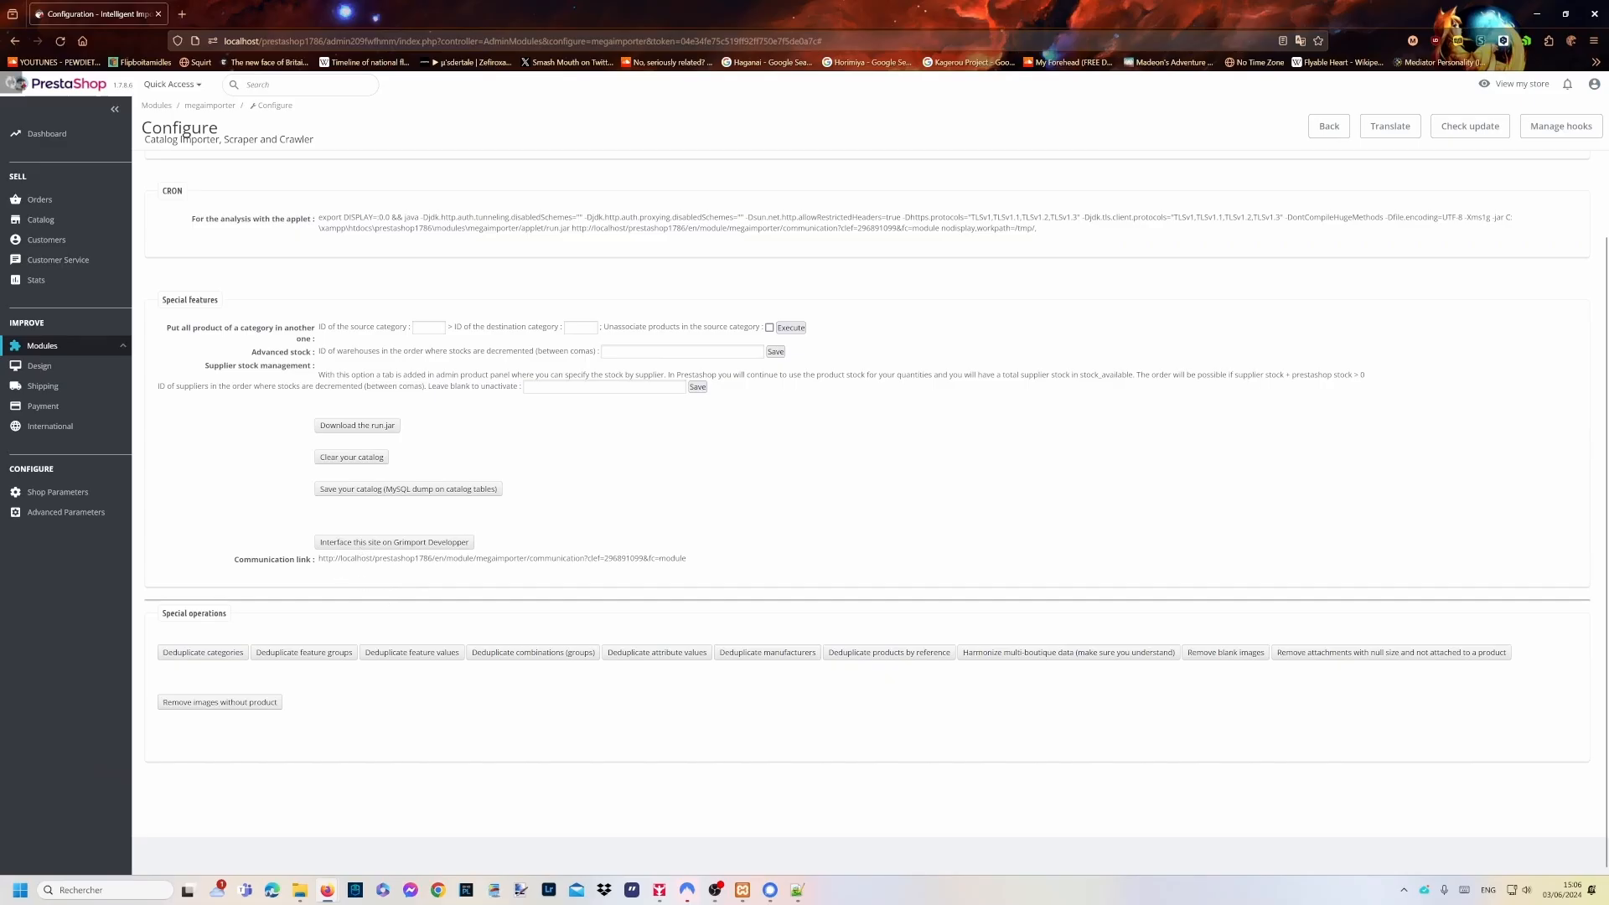
{"action": "left_click_drag", "start_coordinate": [318, 559], "coordinate": [695, 572]}
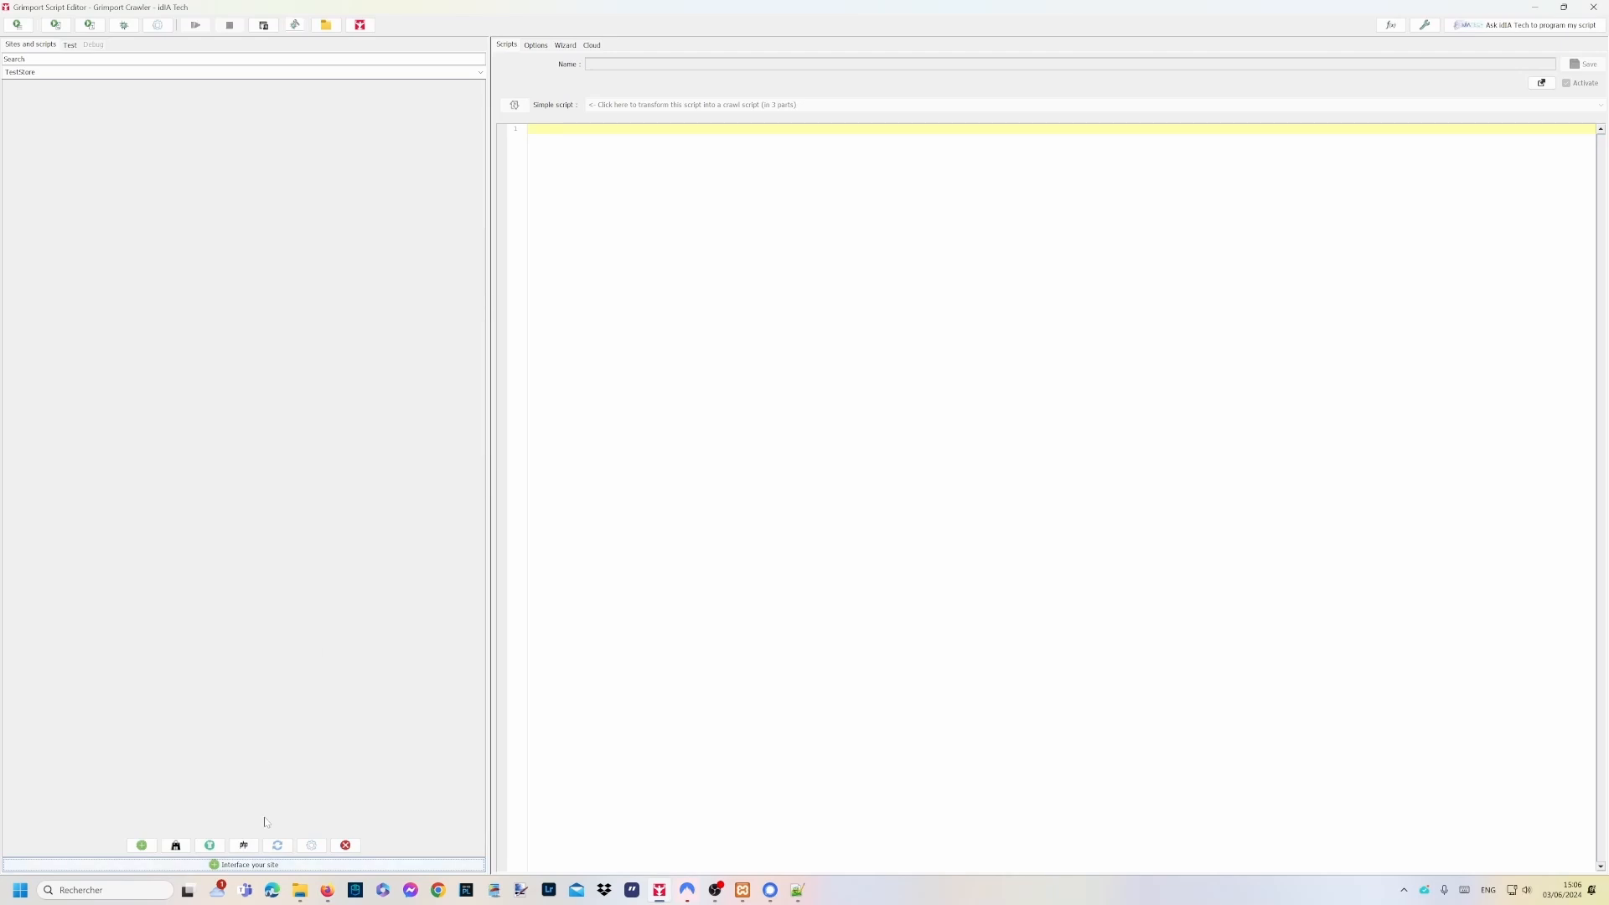
Step: Start a new site entry named TestShop and paste in the back-office link
{"action": "left_click", "coordinate": [269, 866]}
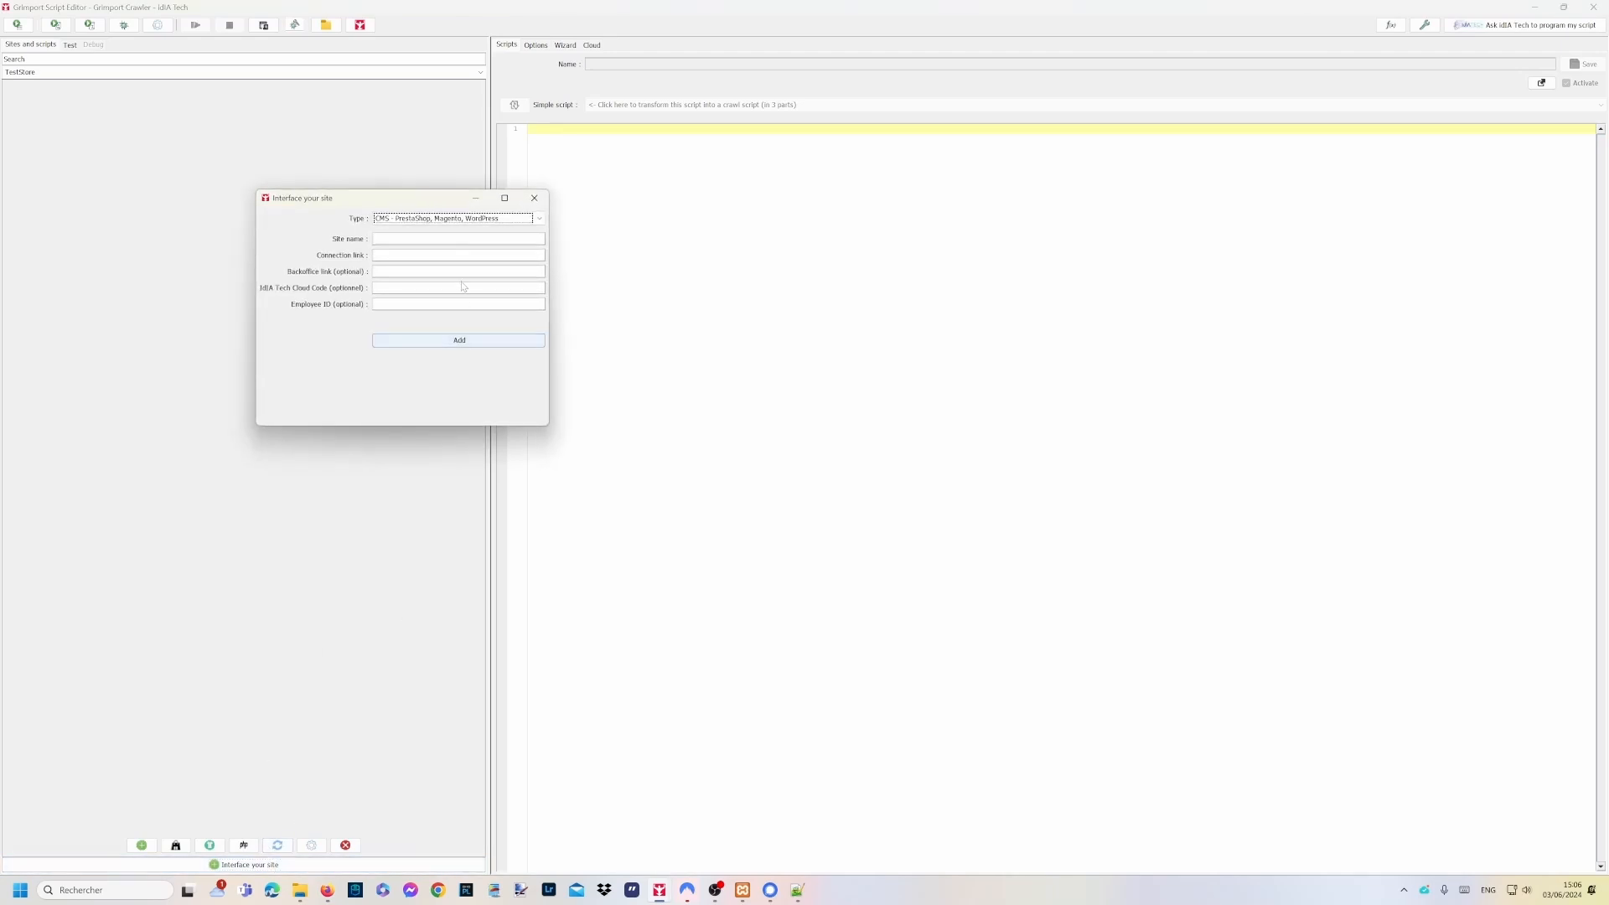
{"action": "type", "text": "TestStore"}
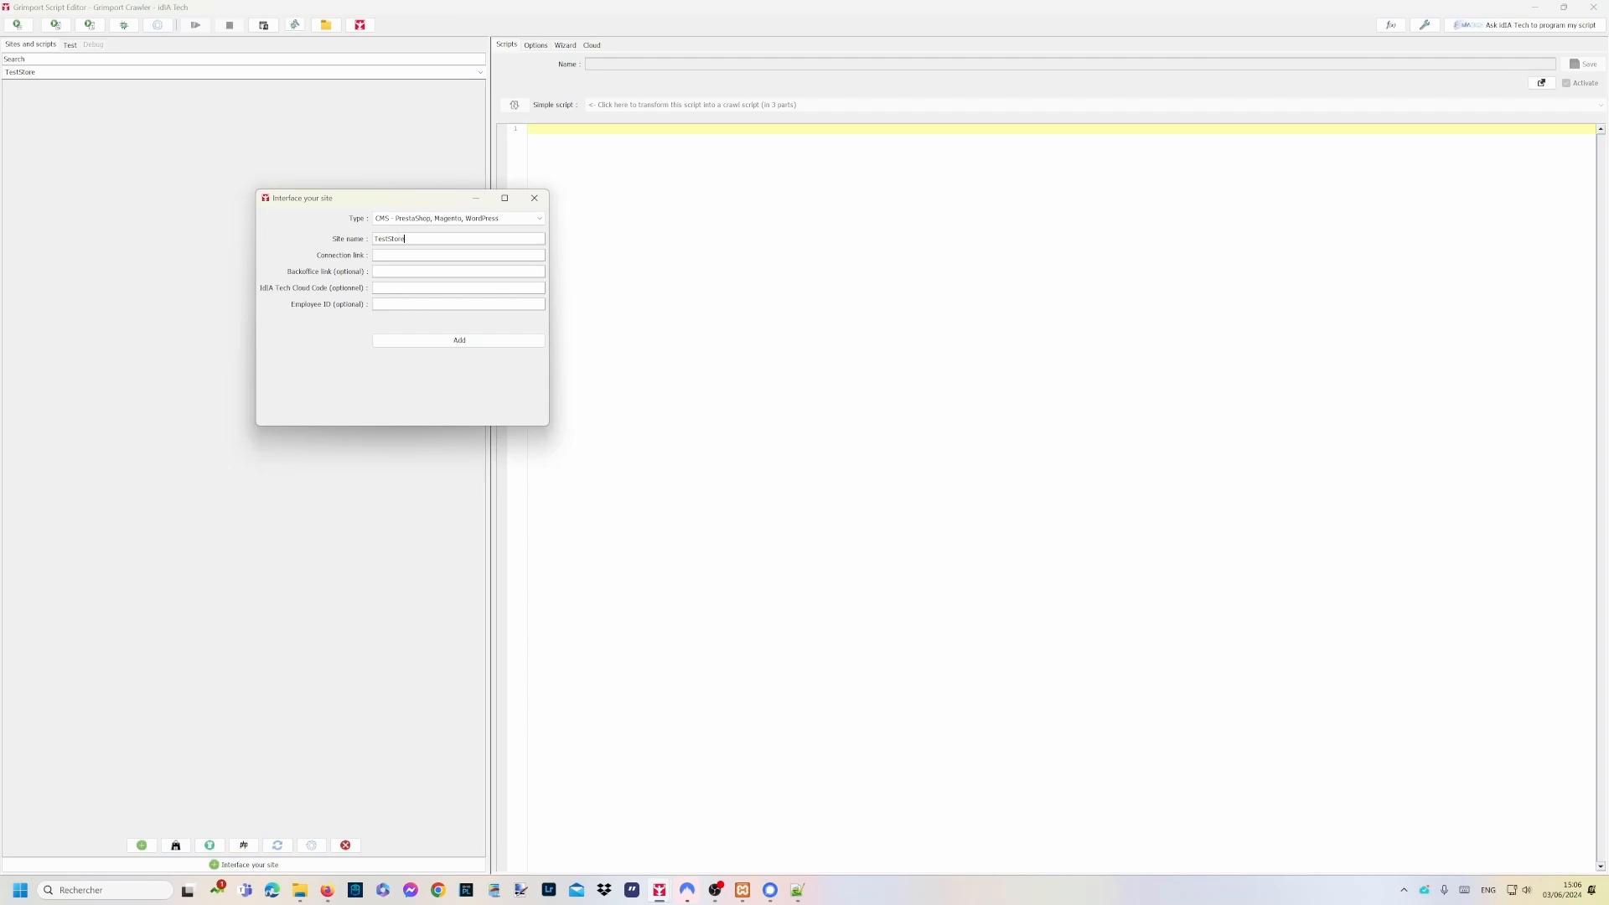
{"action": "key", "text": "ctrl+v"}
{"action": "type", "text": "http://localhost/prestashop1786/admin209fwfhmm"}
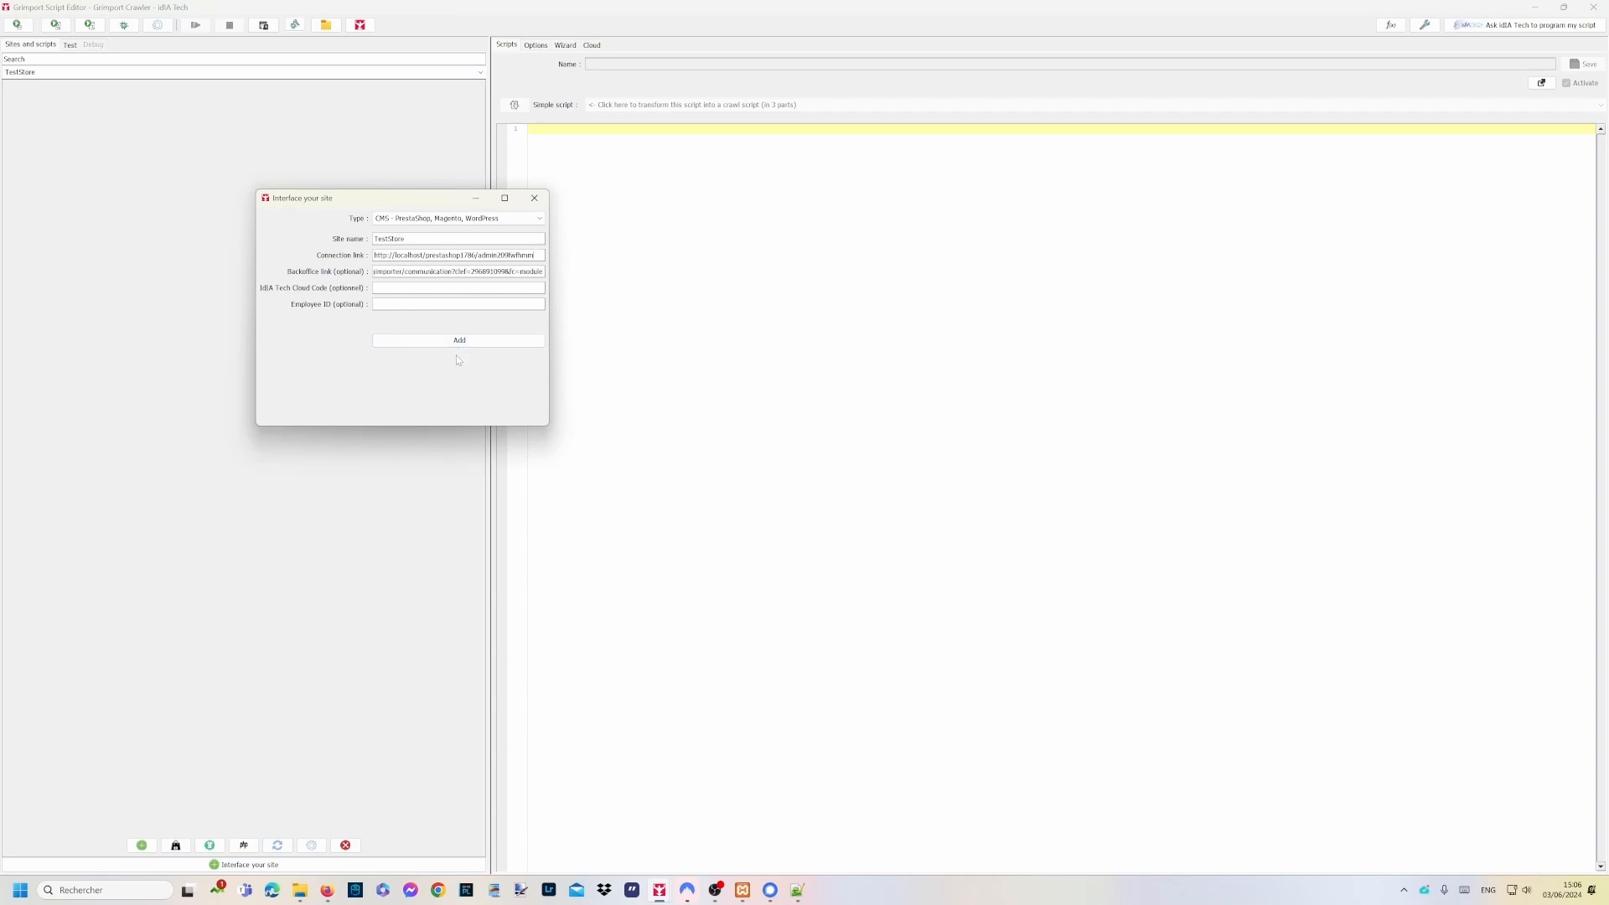